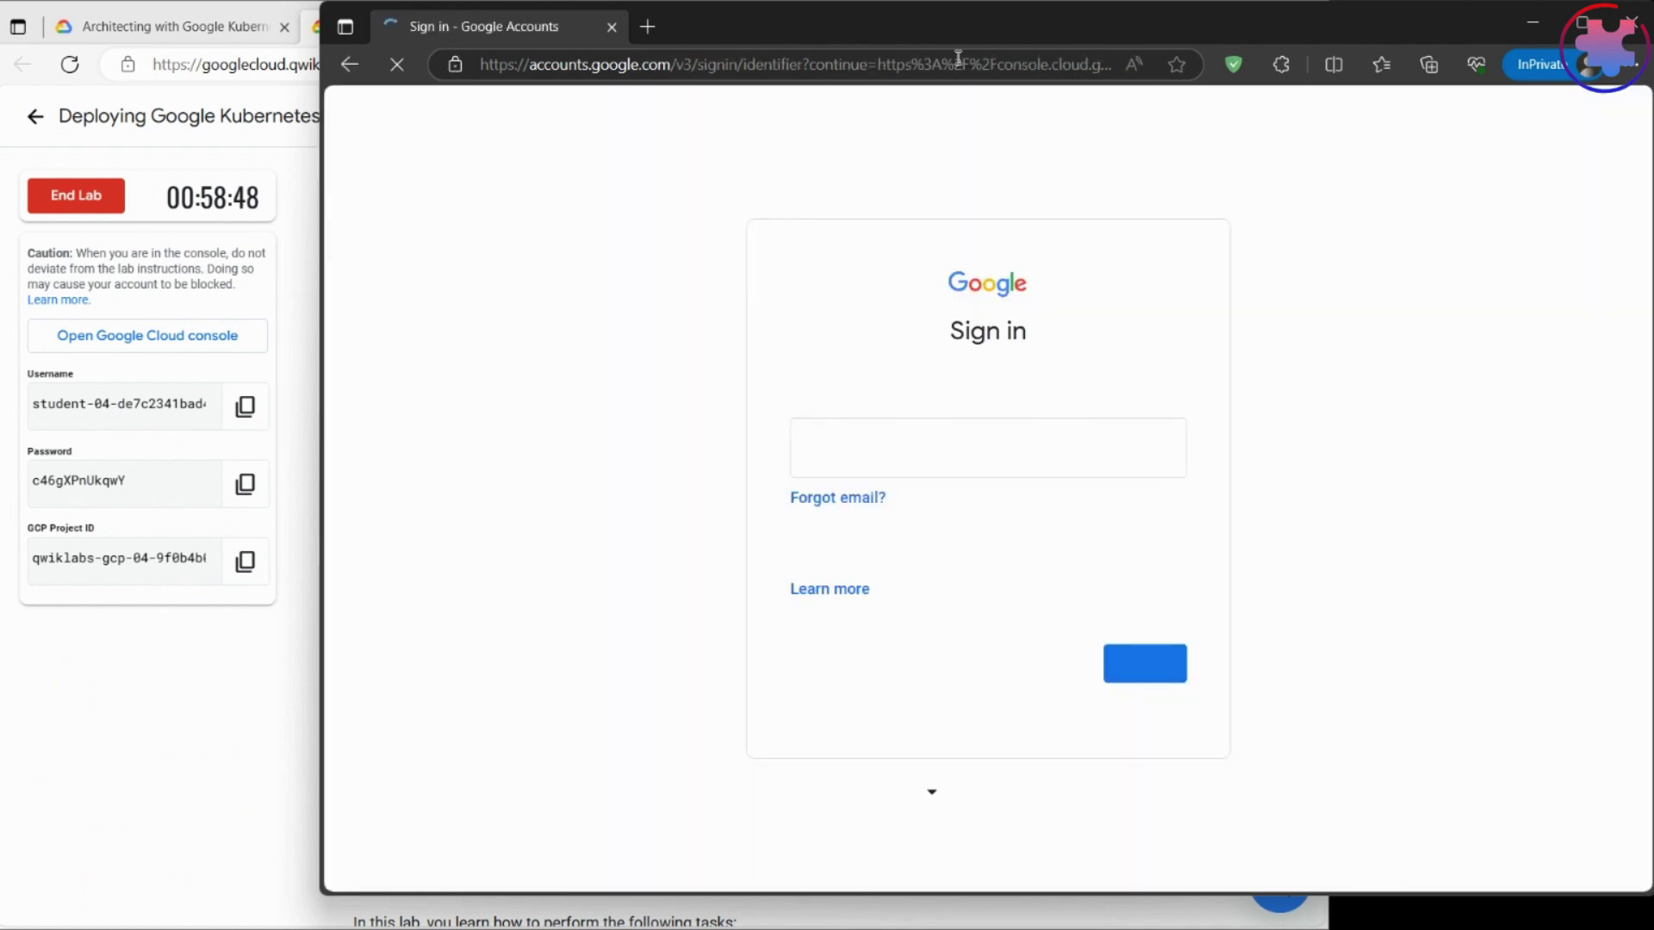
- Sign in to the Google Cloud console with the lab's student username and the account password from the lab page
click(1167, 665)
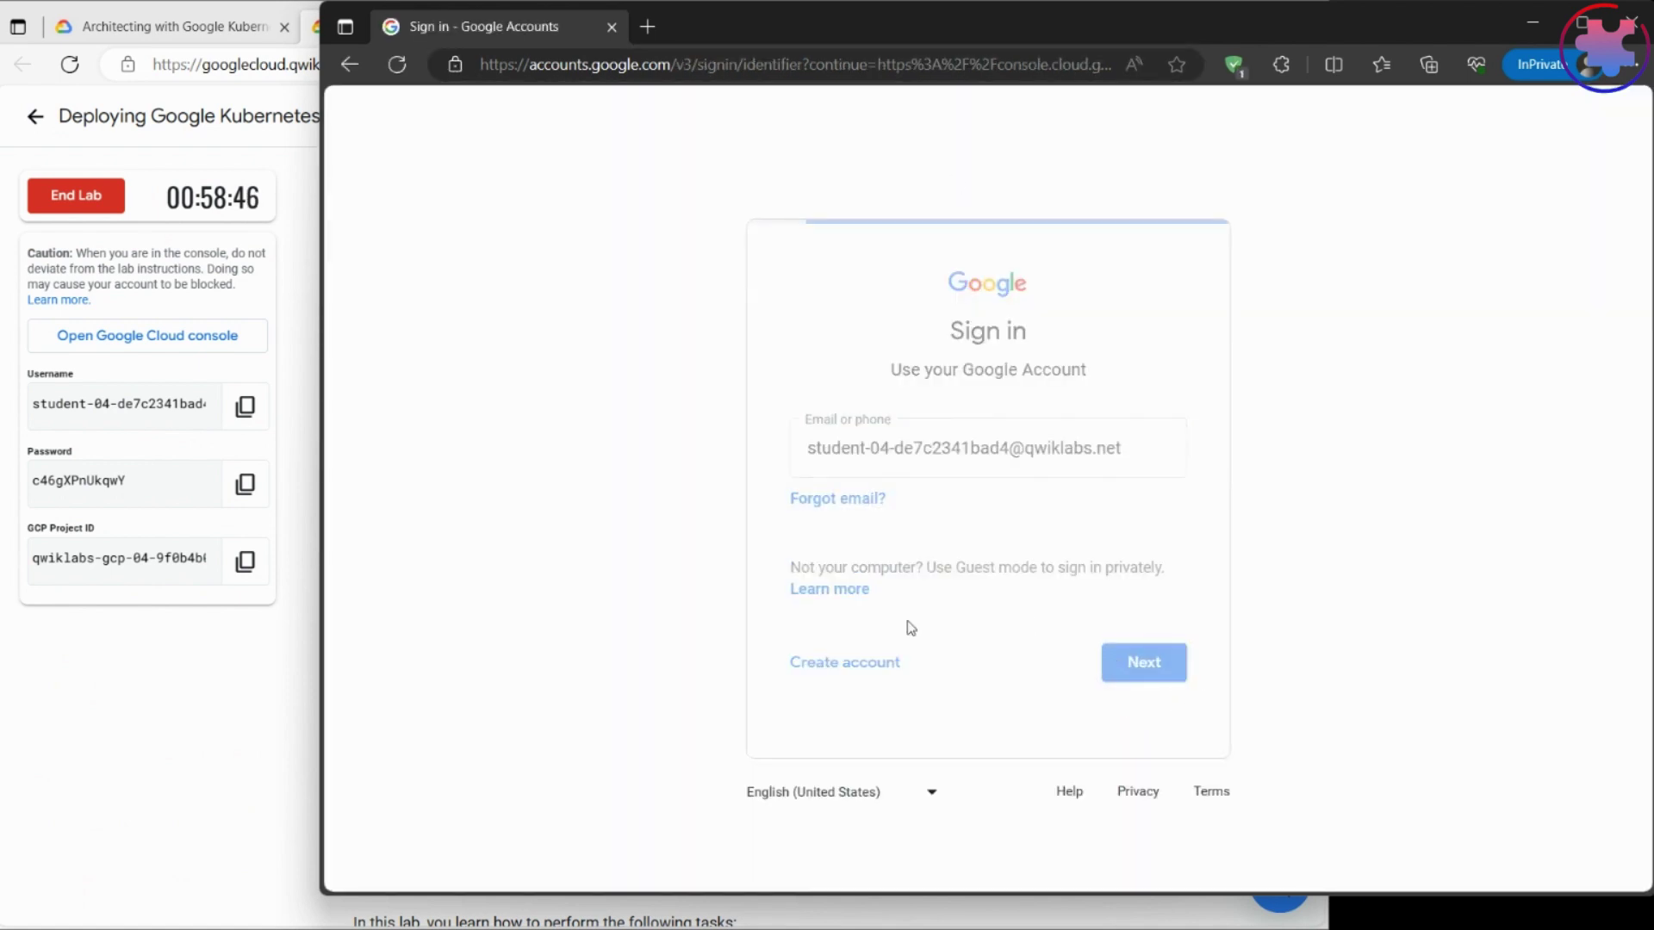
click(245, 483)
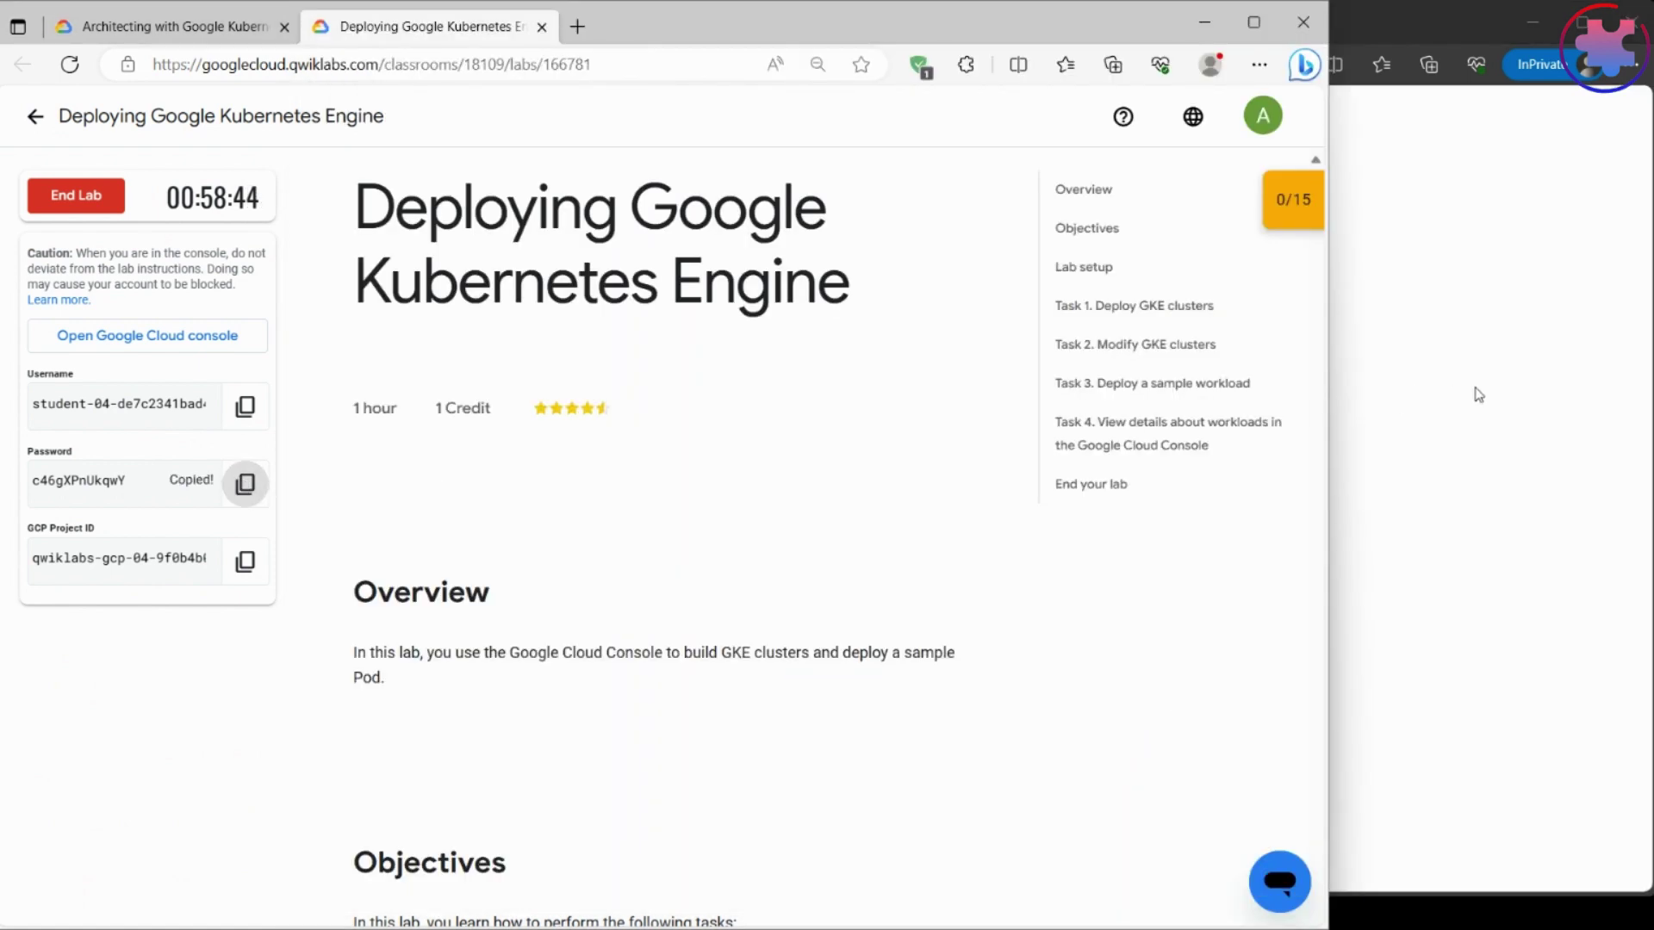
click(1479, 395)
click(1080, 517)
key(ctrl+v)
click(1129, 638)
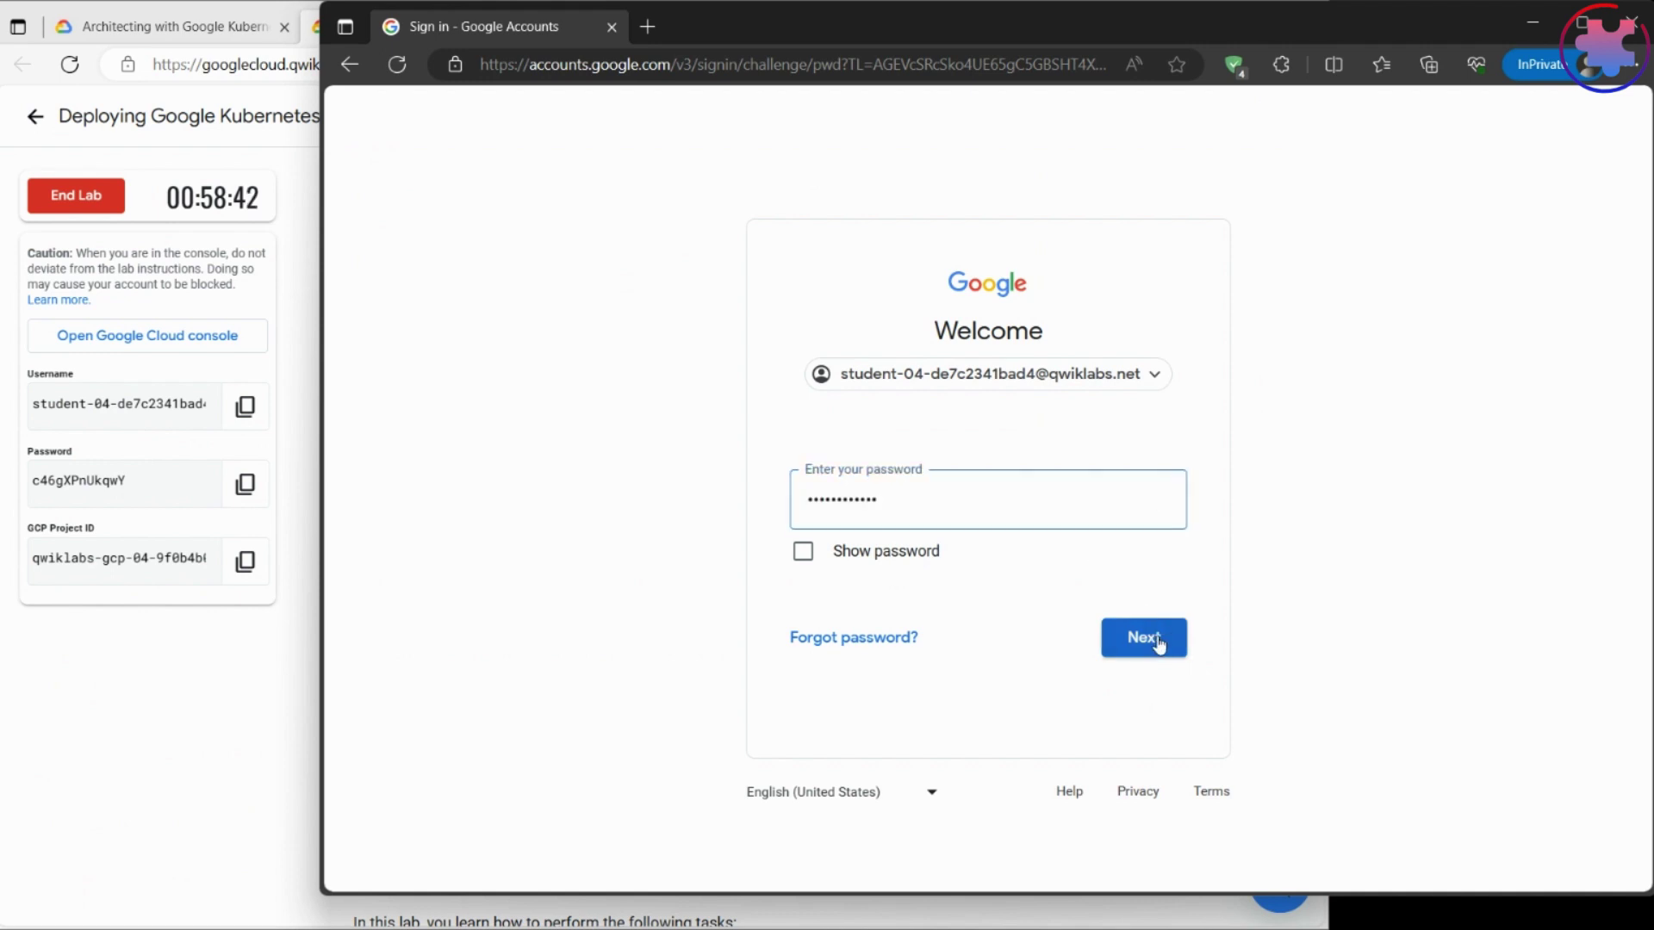
- Return to the lab page and read the overview, the lab setup and the Task 1 instructions for deploying a GKE cluster
click(203, 676)
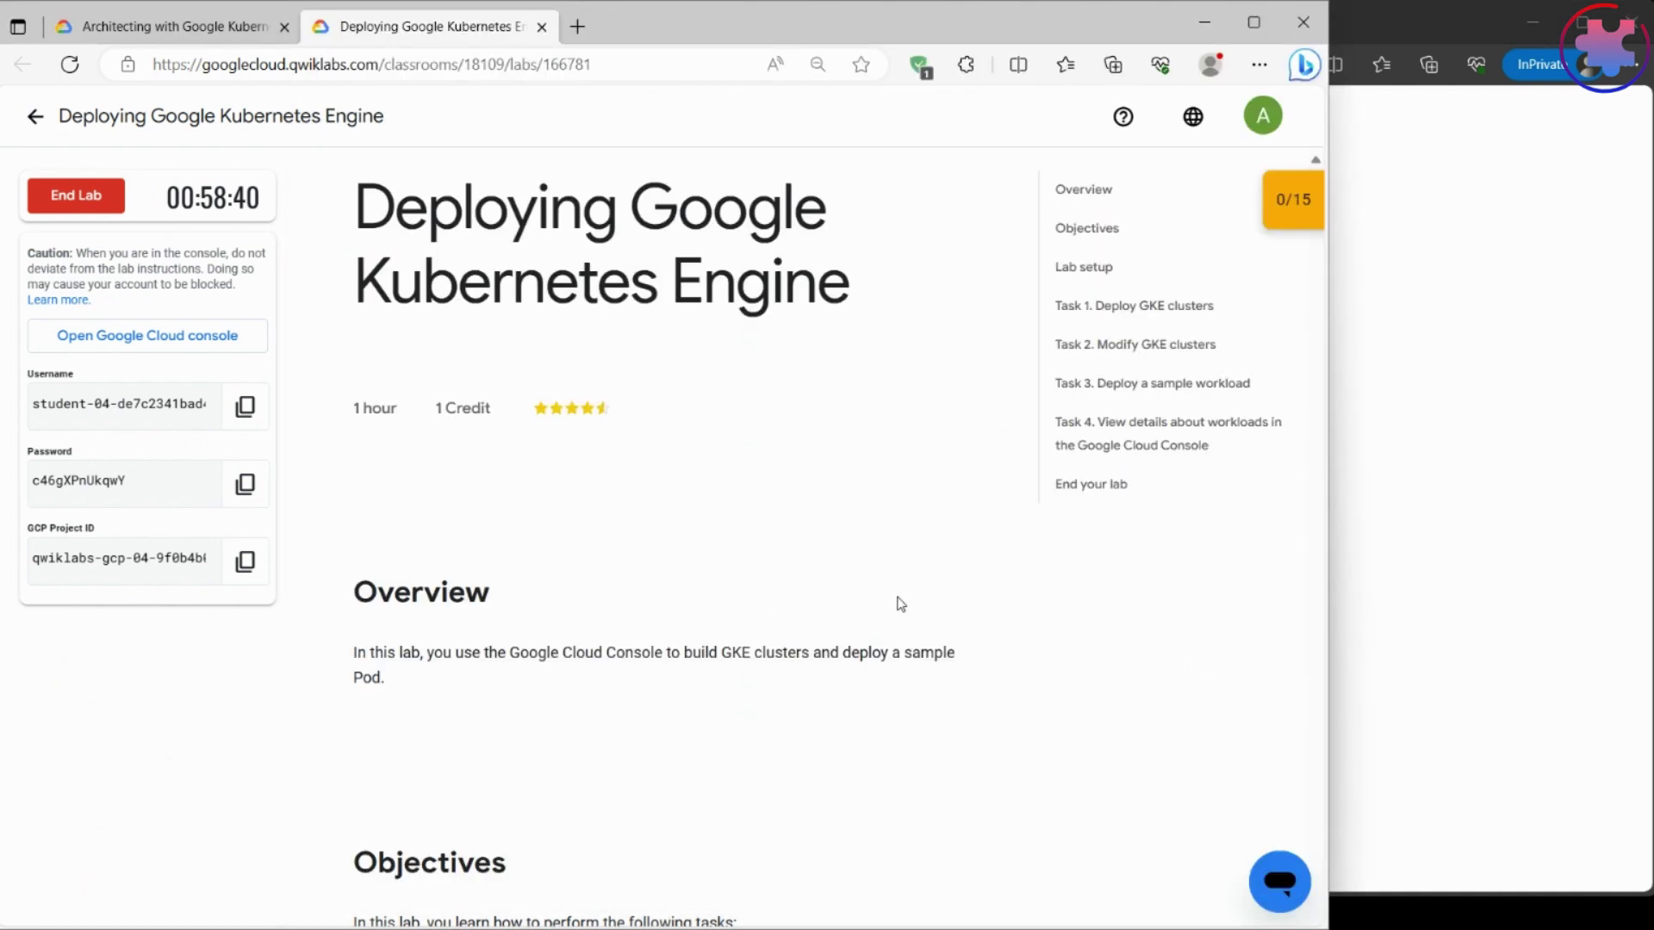
scroll(897, 602, down, 4)
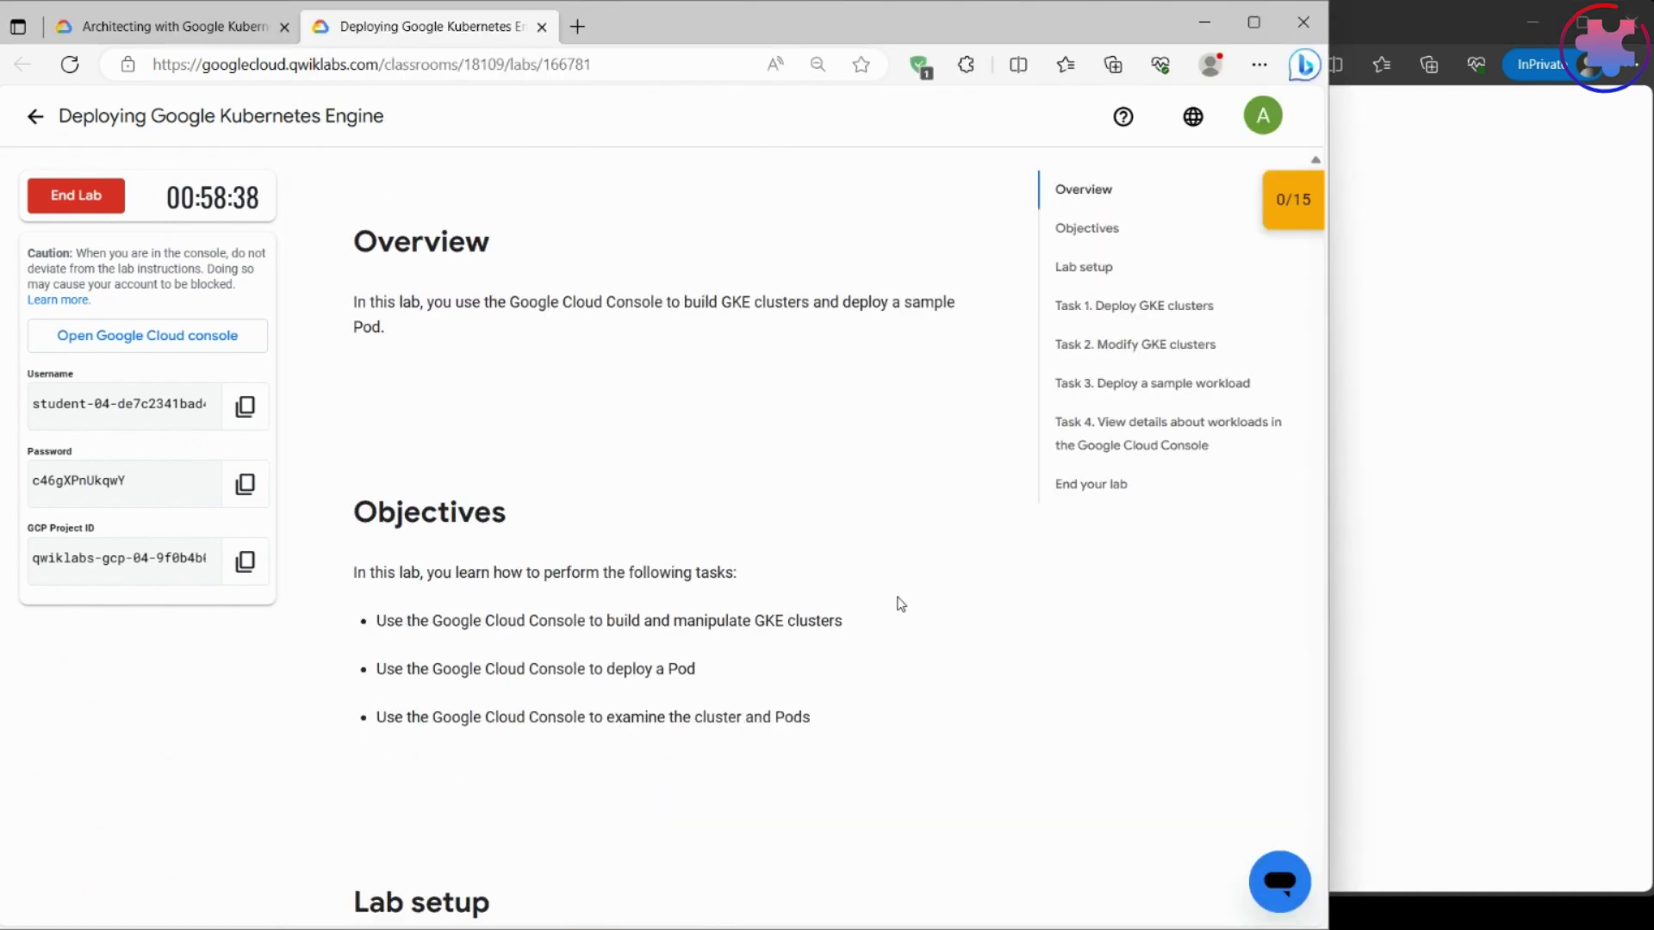
scroll(901, 604, down, 8)
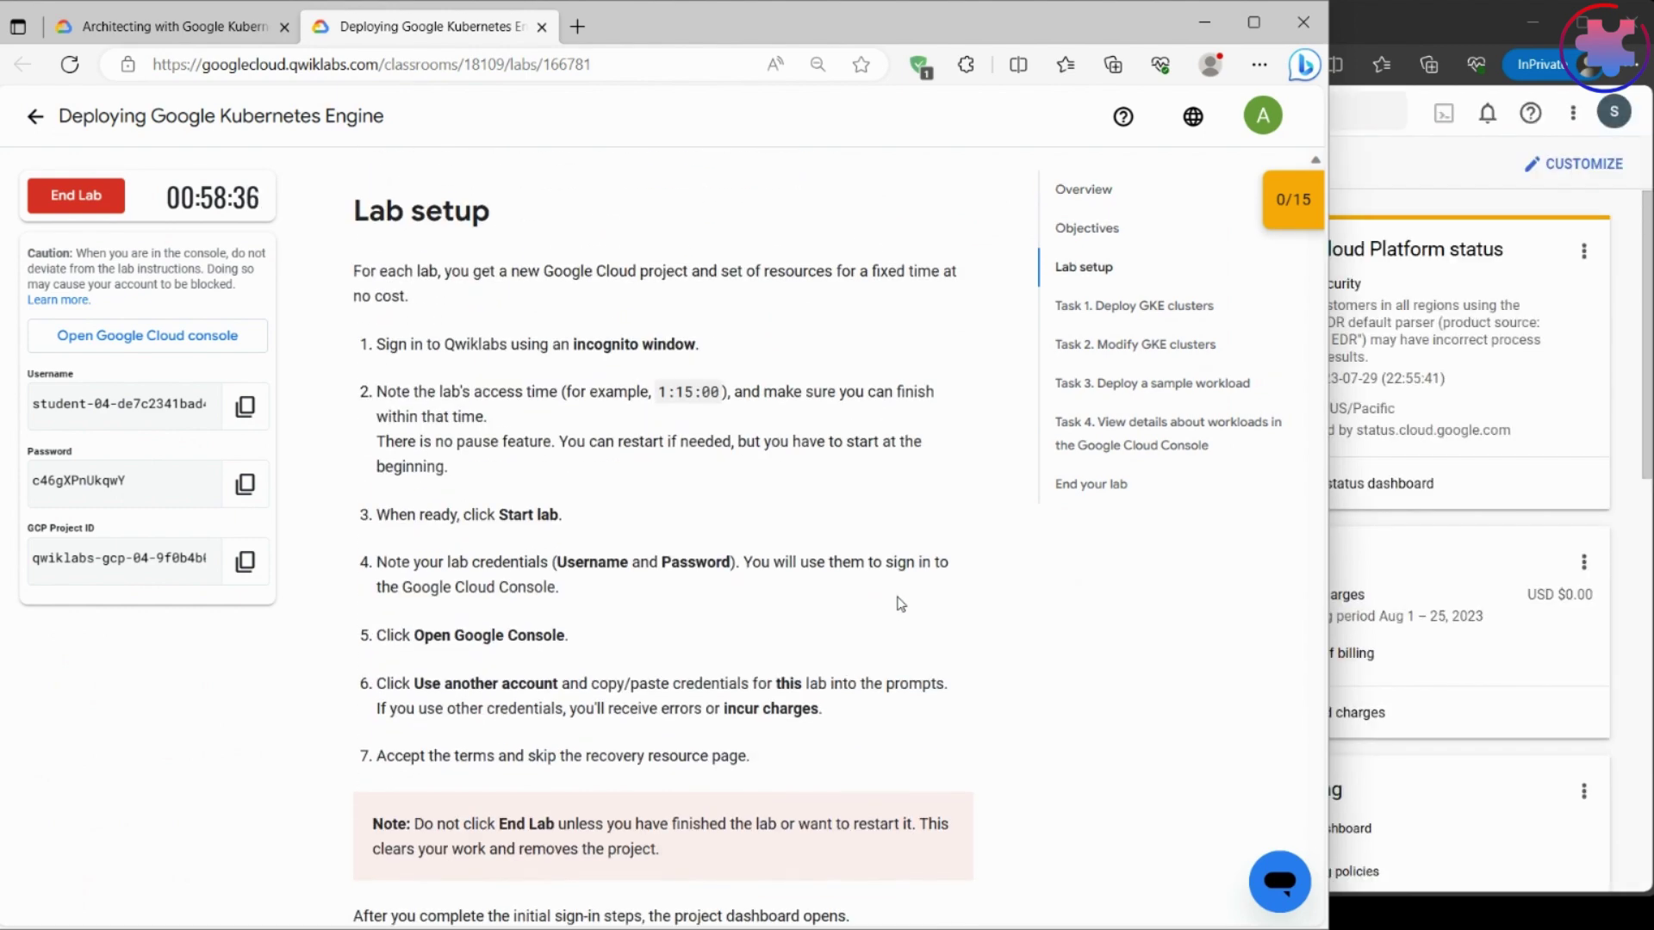
scroll(786, 503, down, 5)
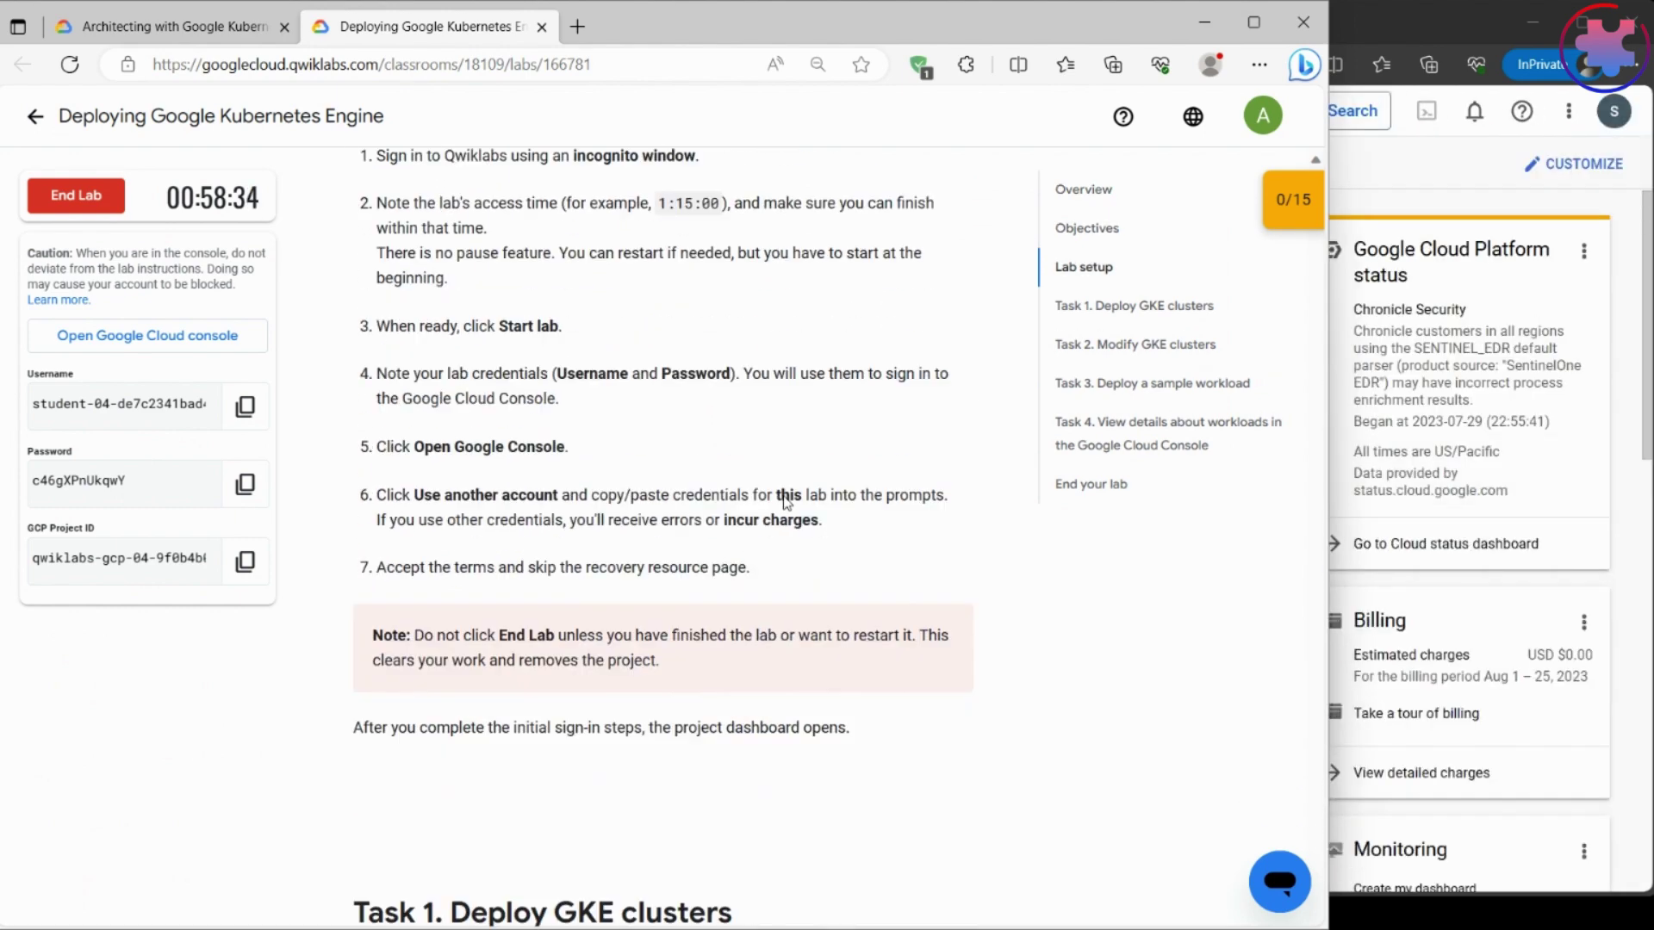
scroll(787, 503, down, 4)
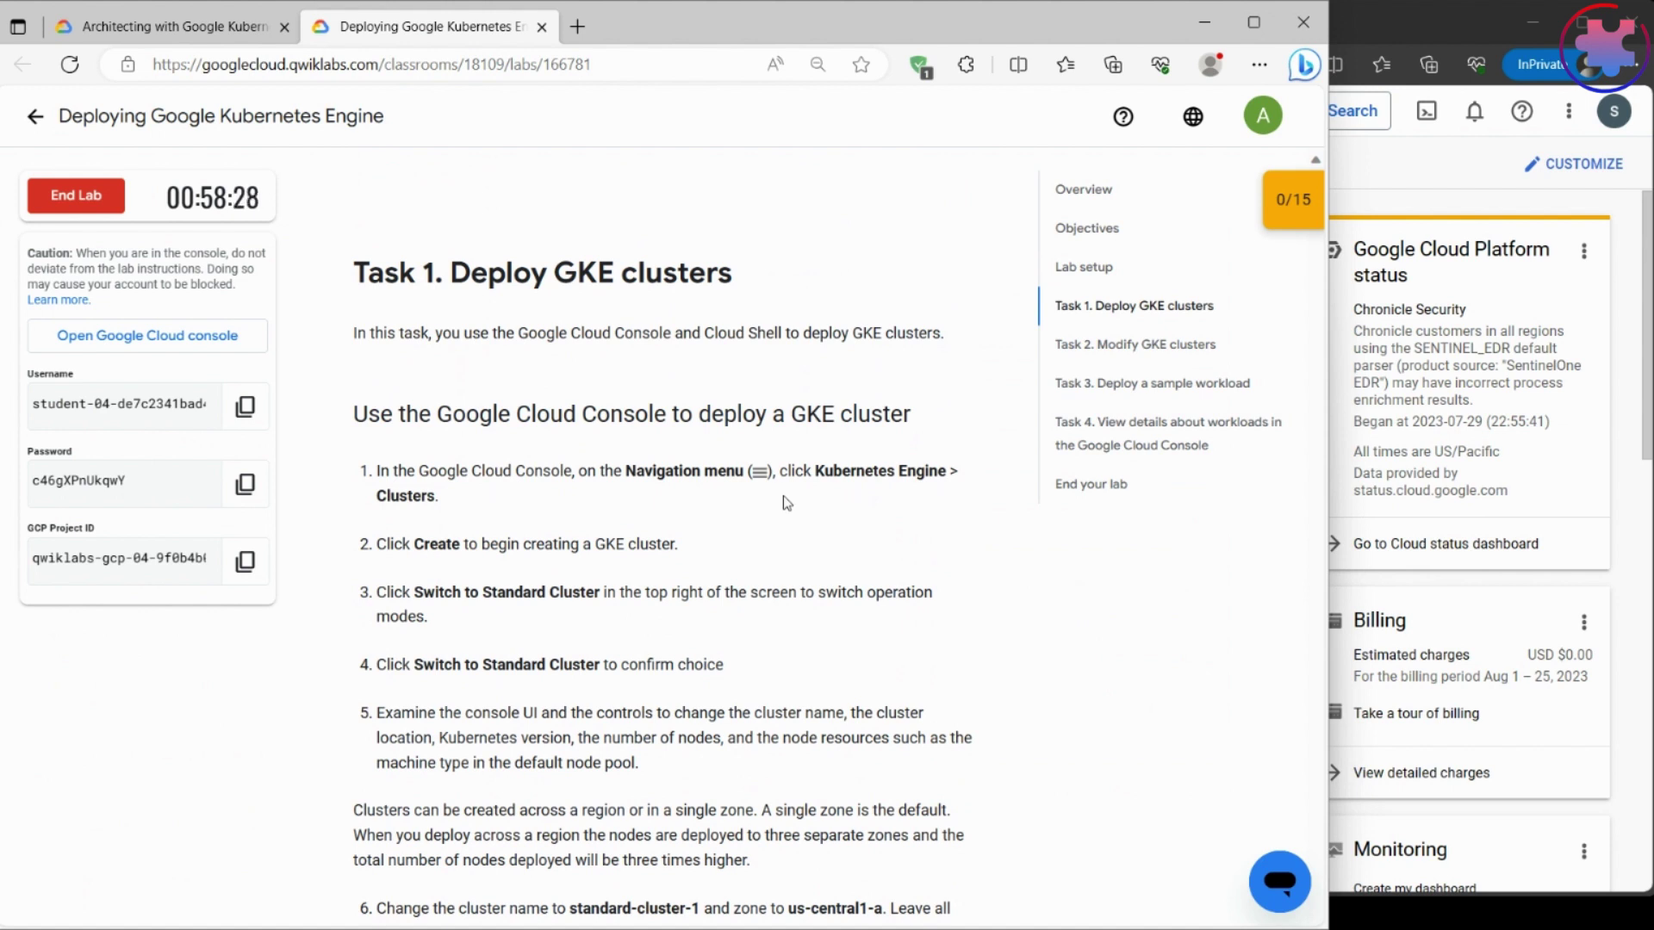
scroll(786, 503, down, 1)
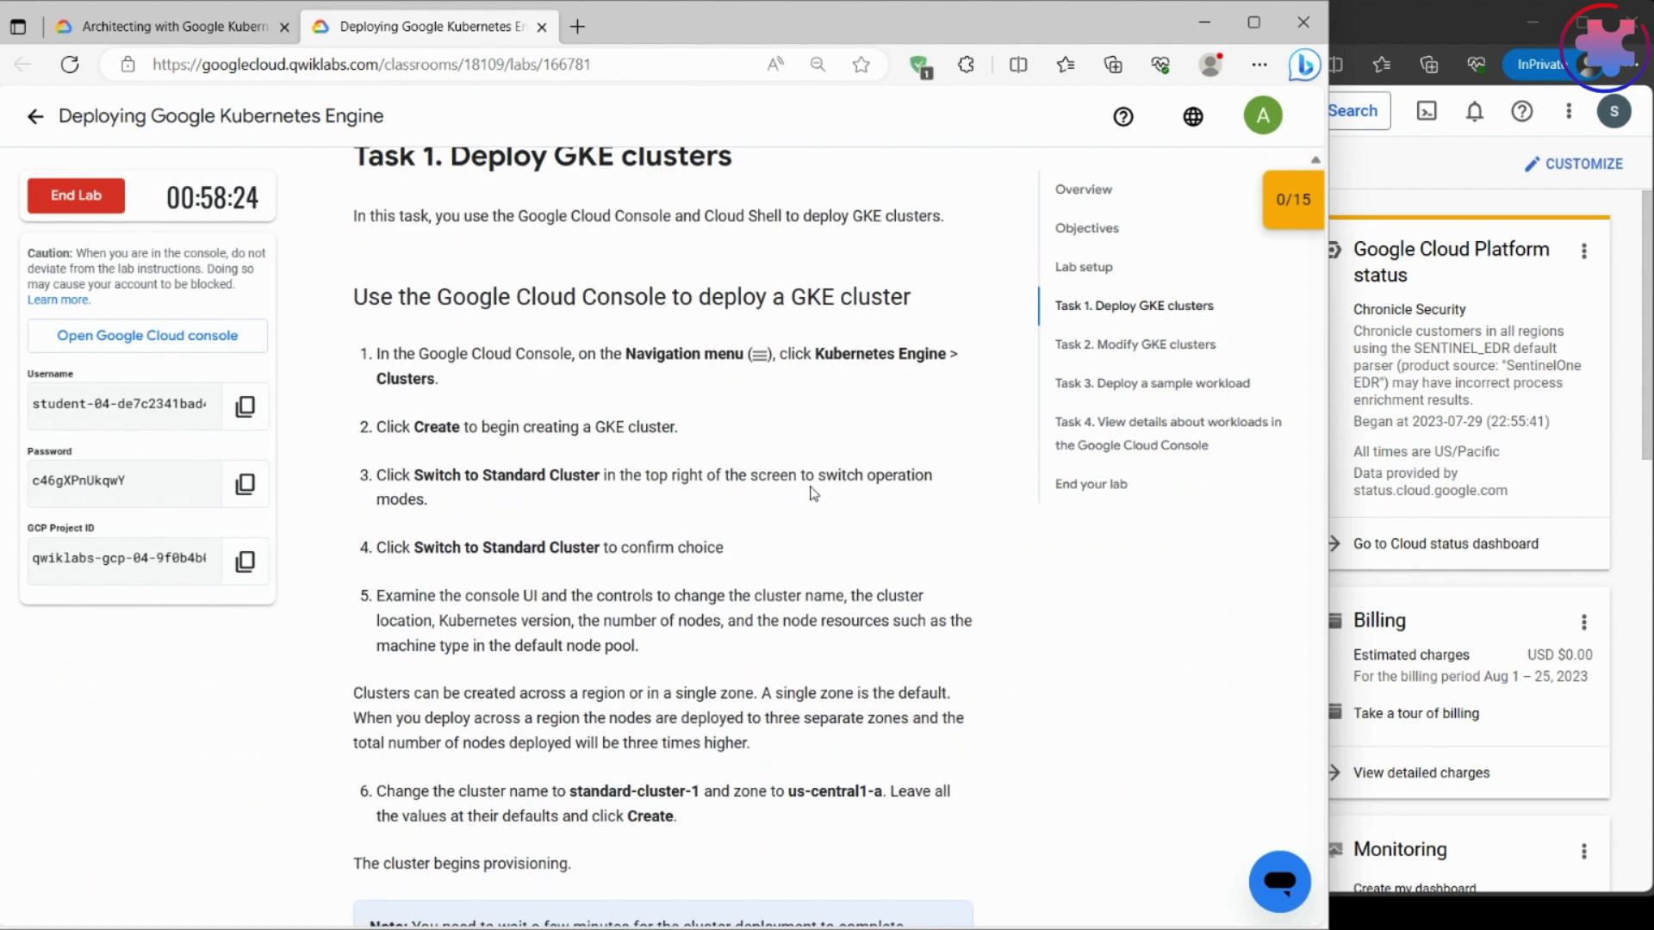
- In the Google Cloud console, open the Kubernetes Engine Clusters page and begin creating a cluster
click(1399, 164)
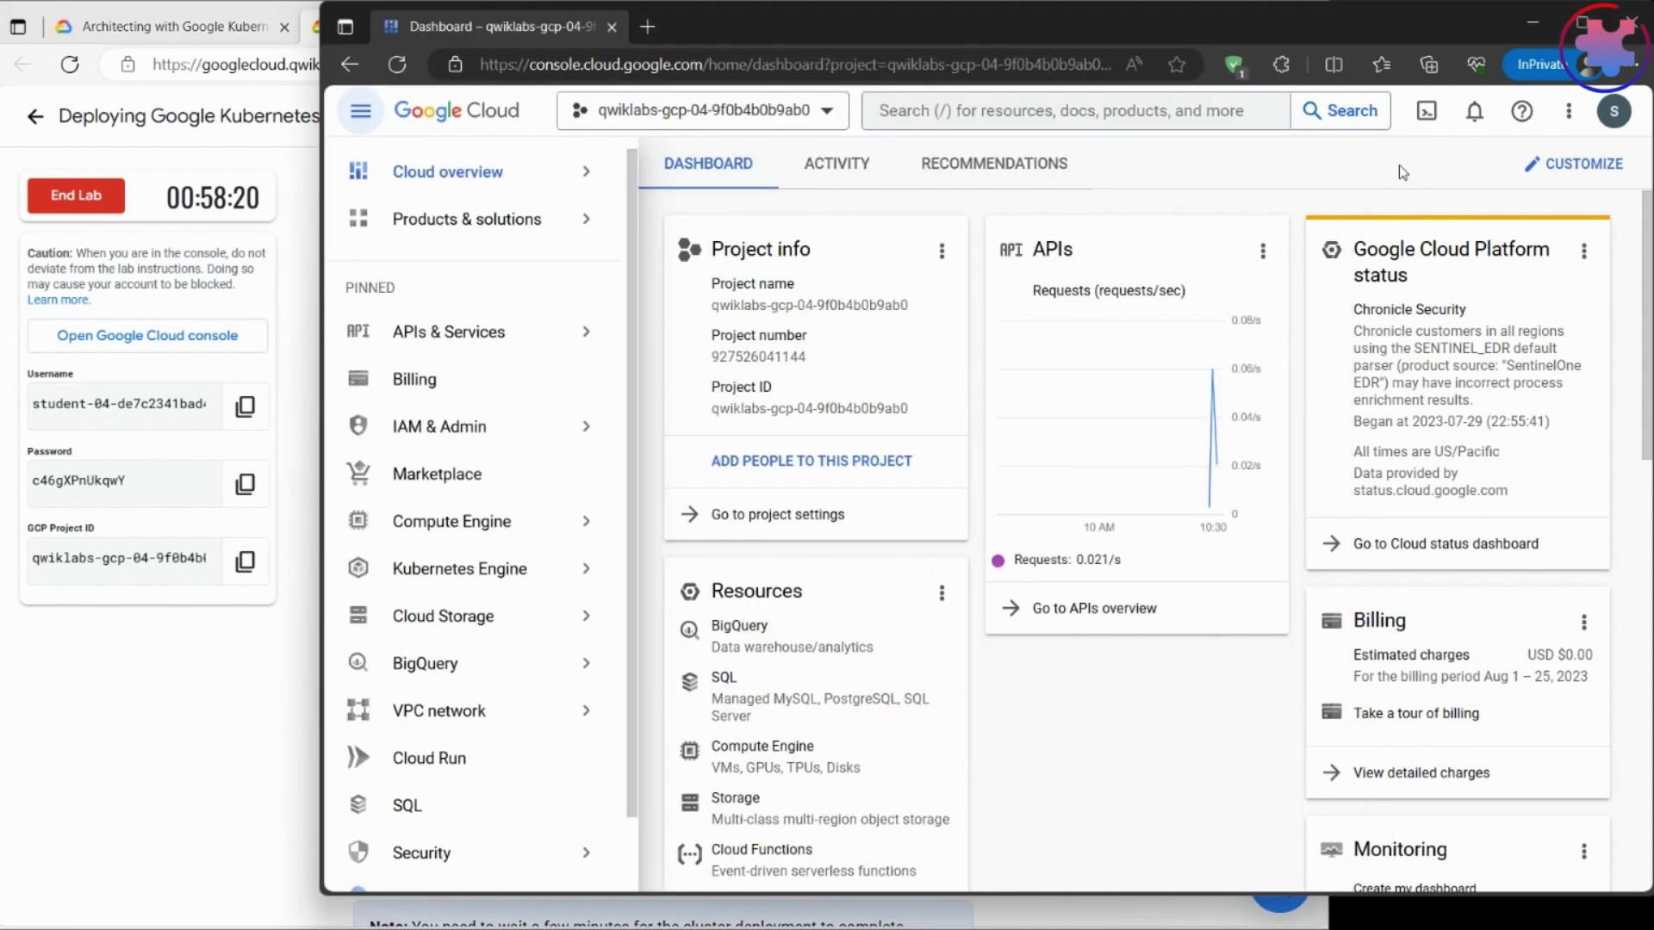
mouse_move(526, 567)
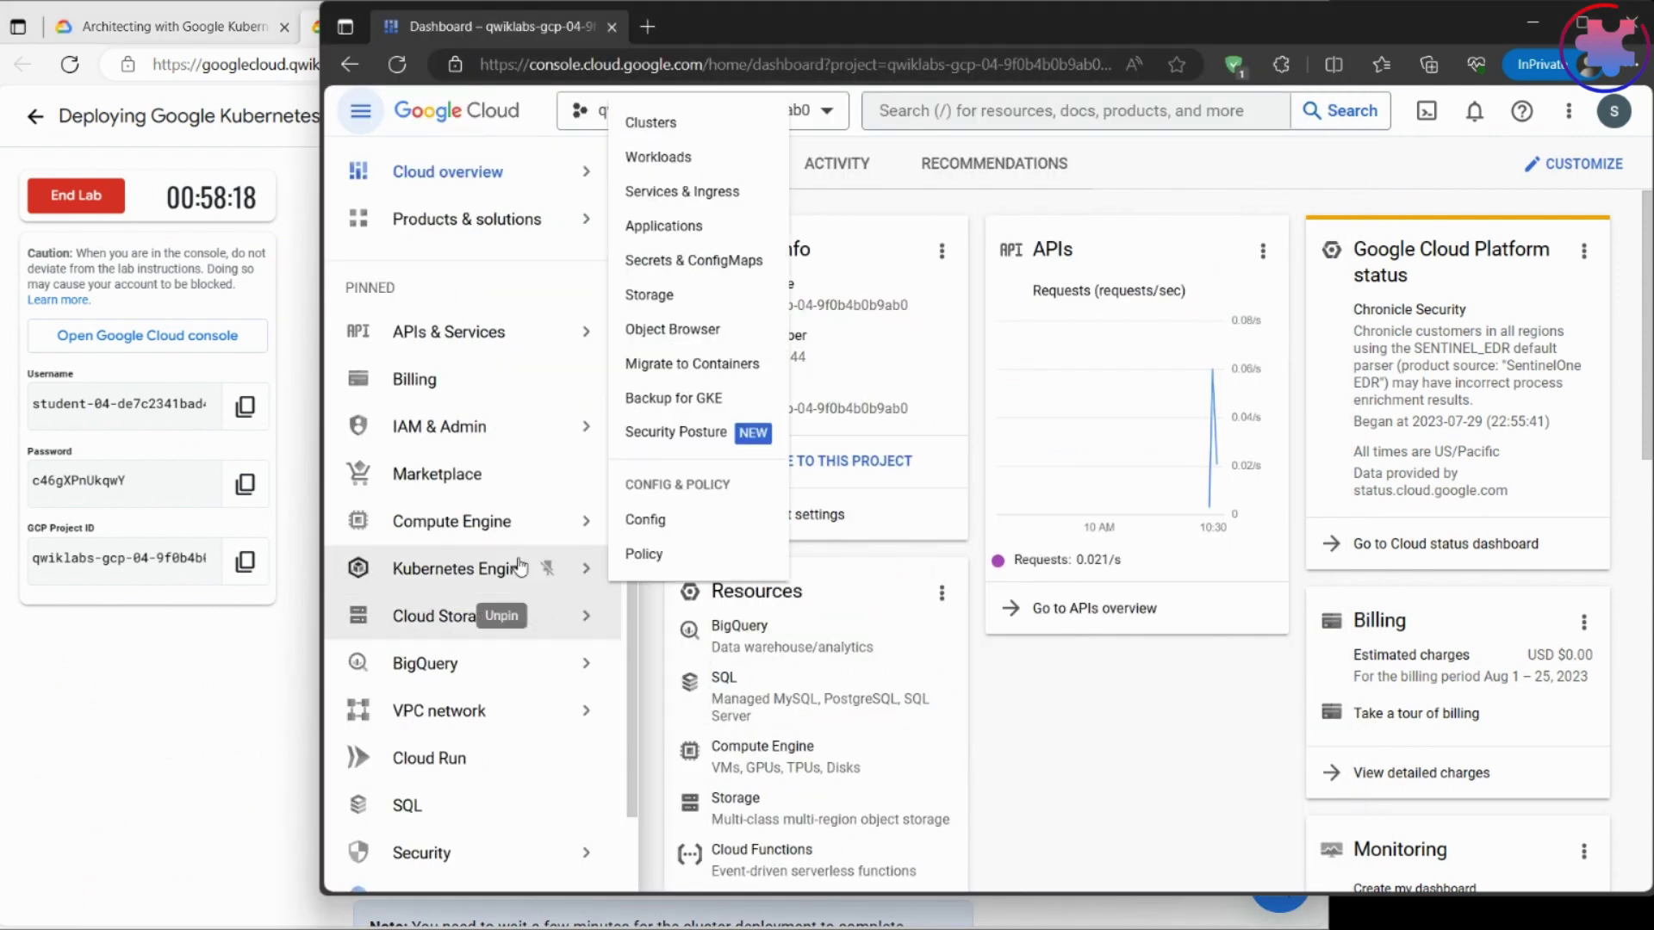
click(722, 124)
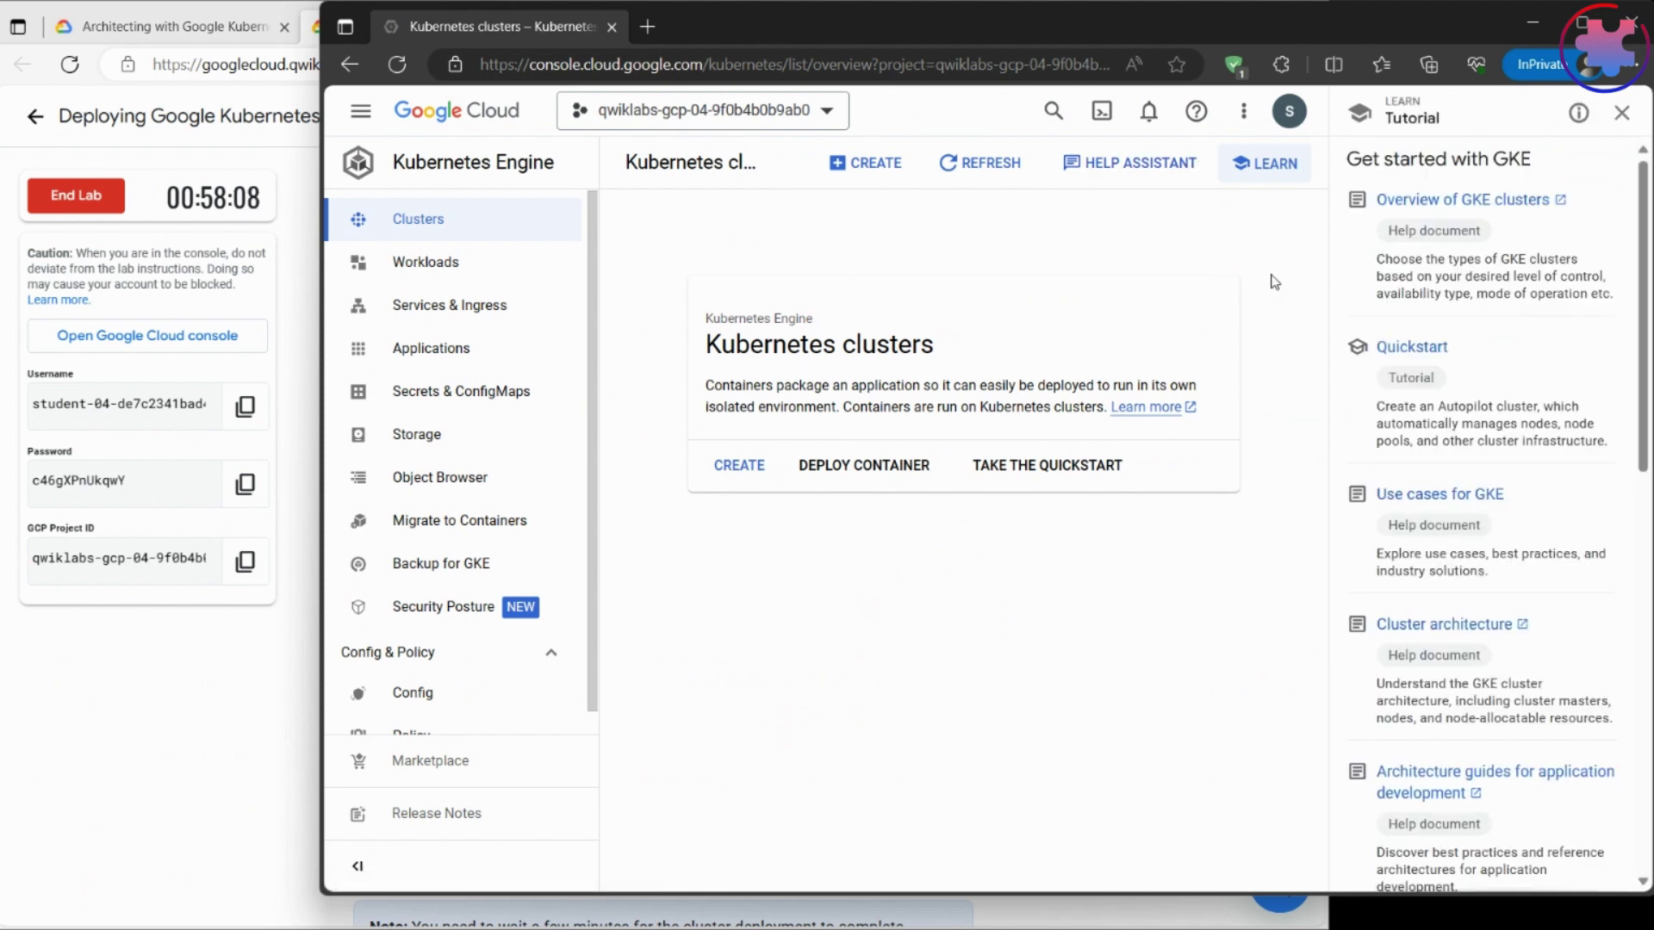
click(746, 474)
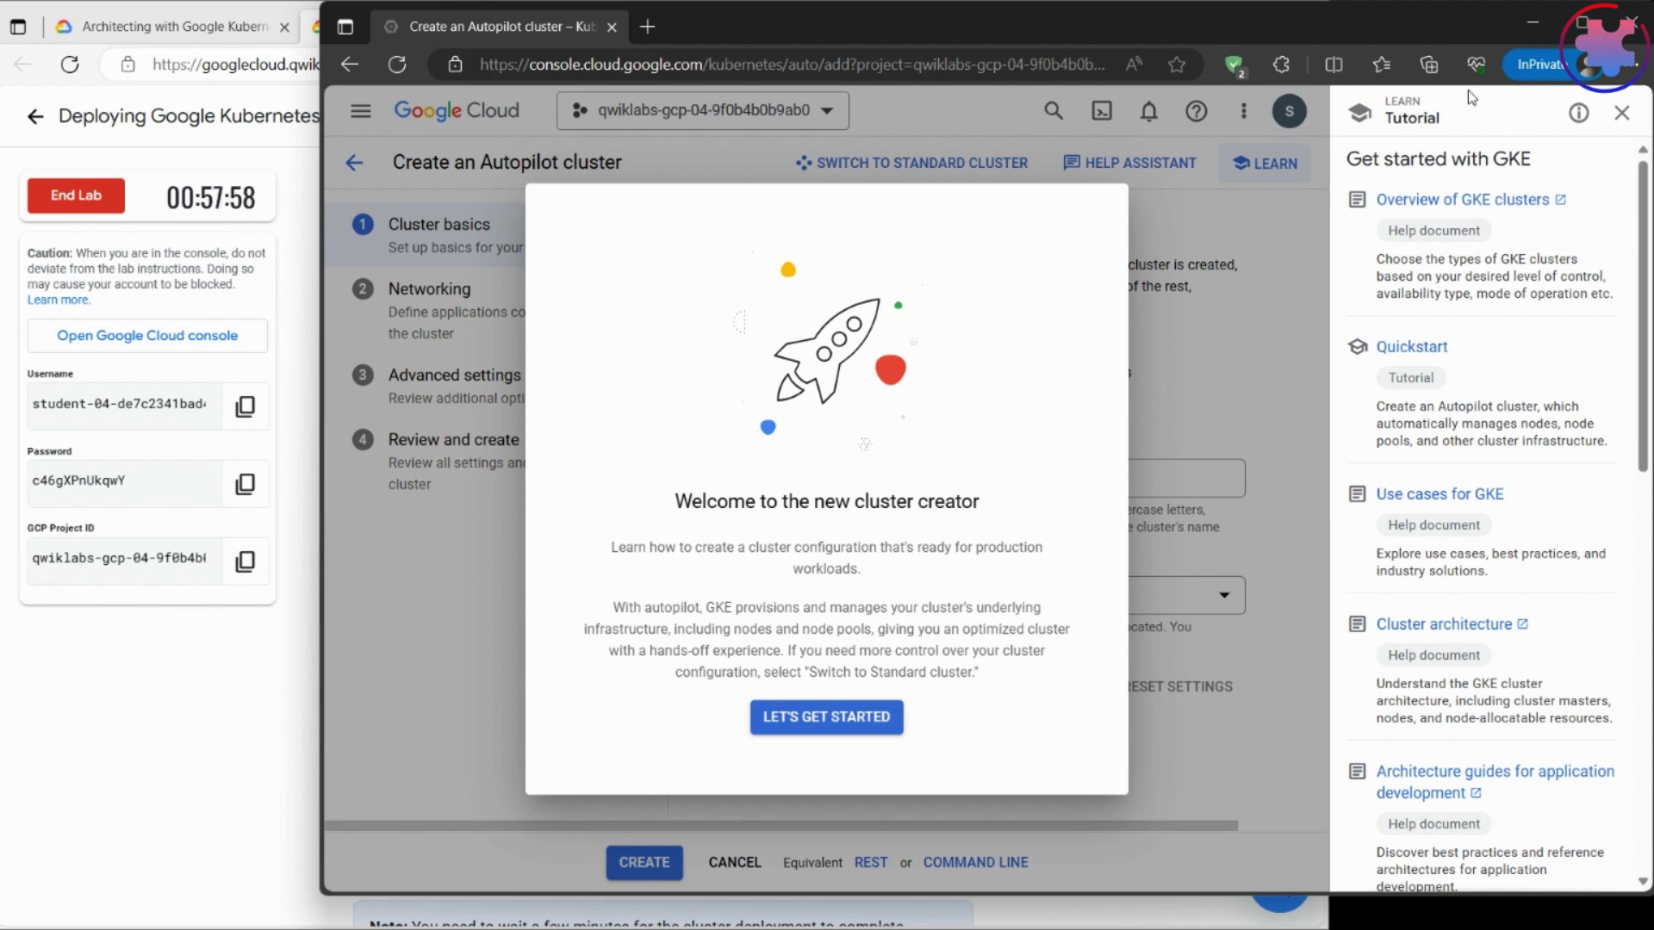
- Maximize the console window and go through the new cluster creator's welcome tour to its end
key(super+Up)
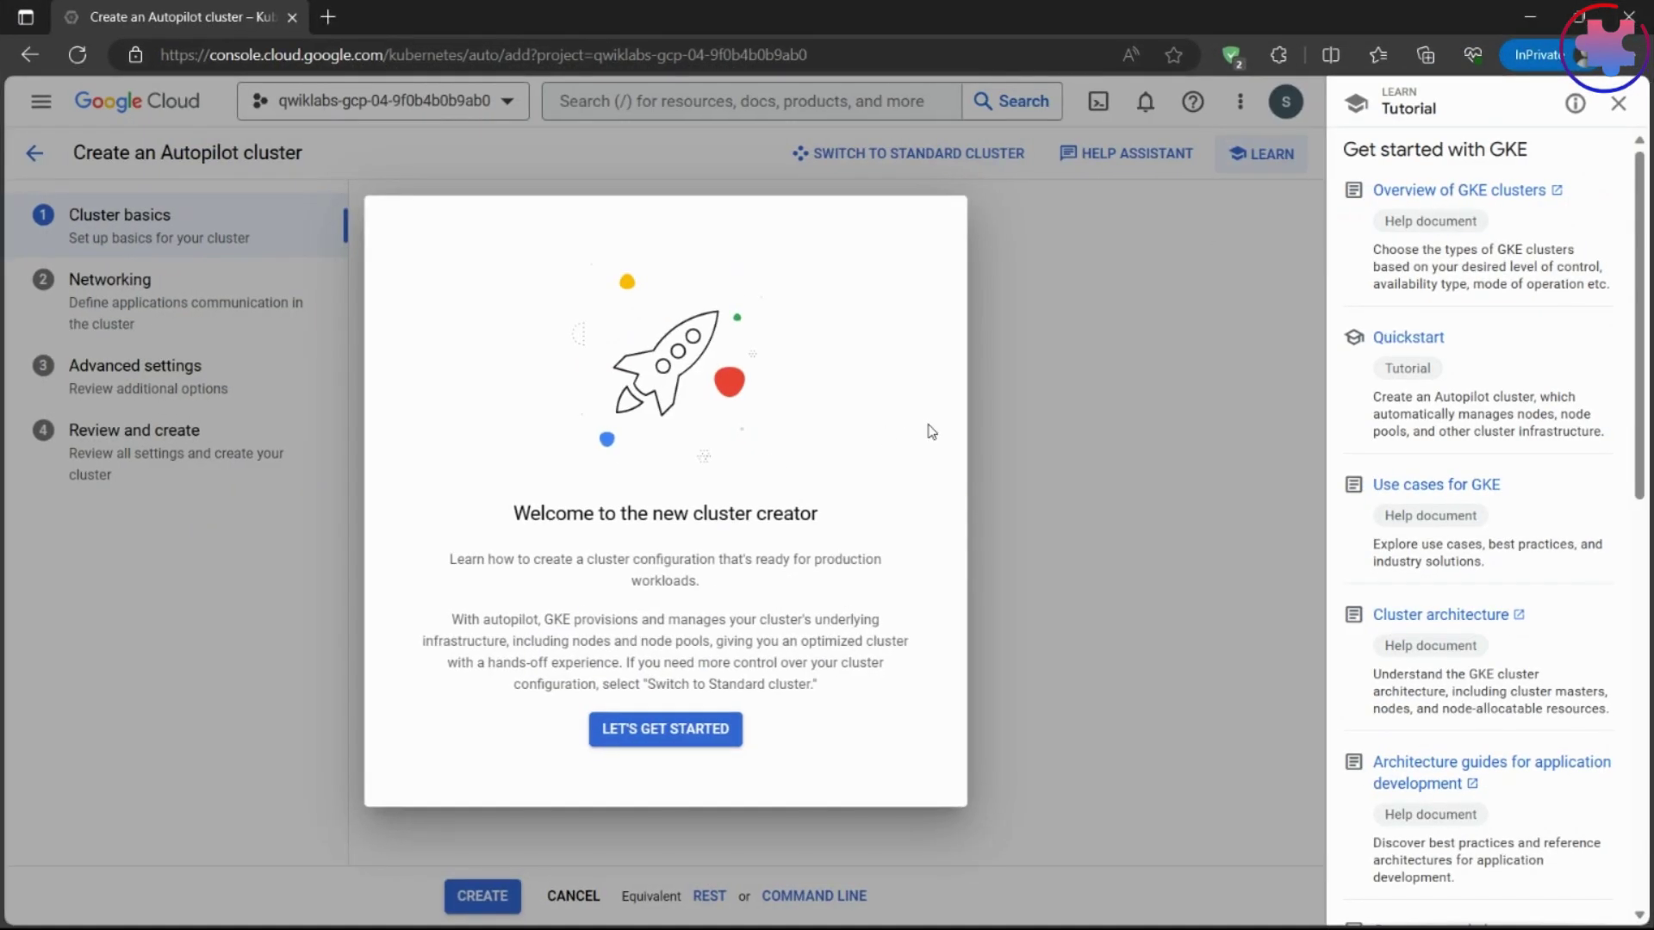
click(1061, 624)
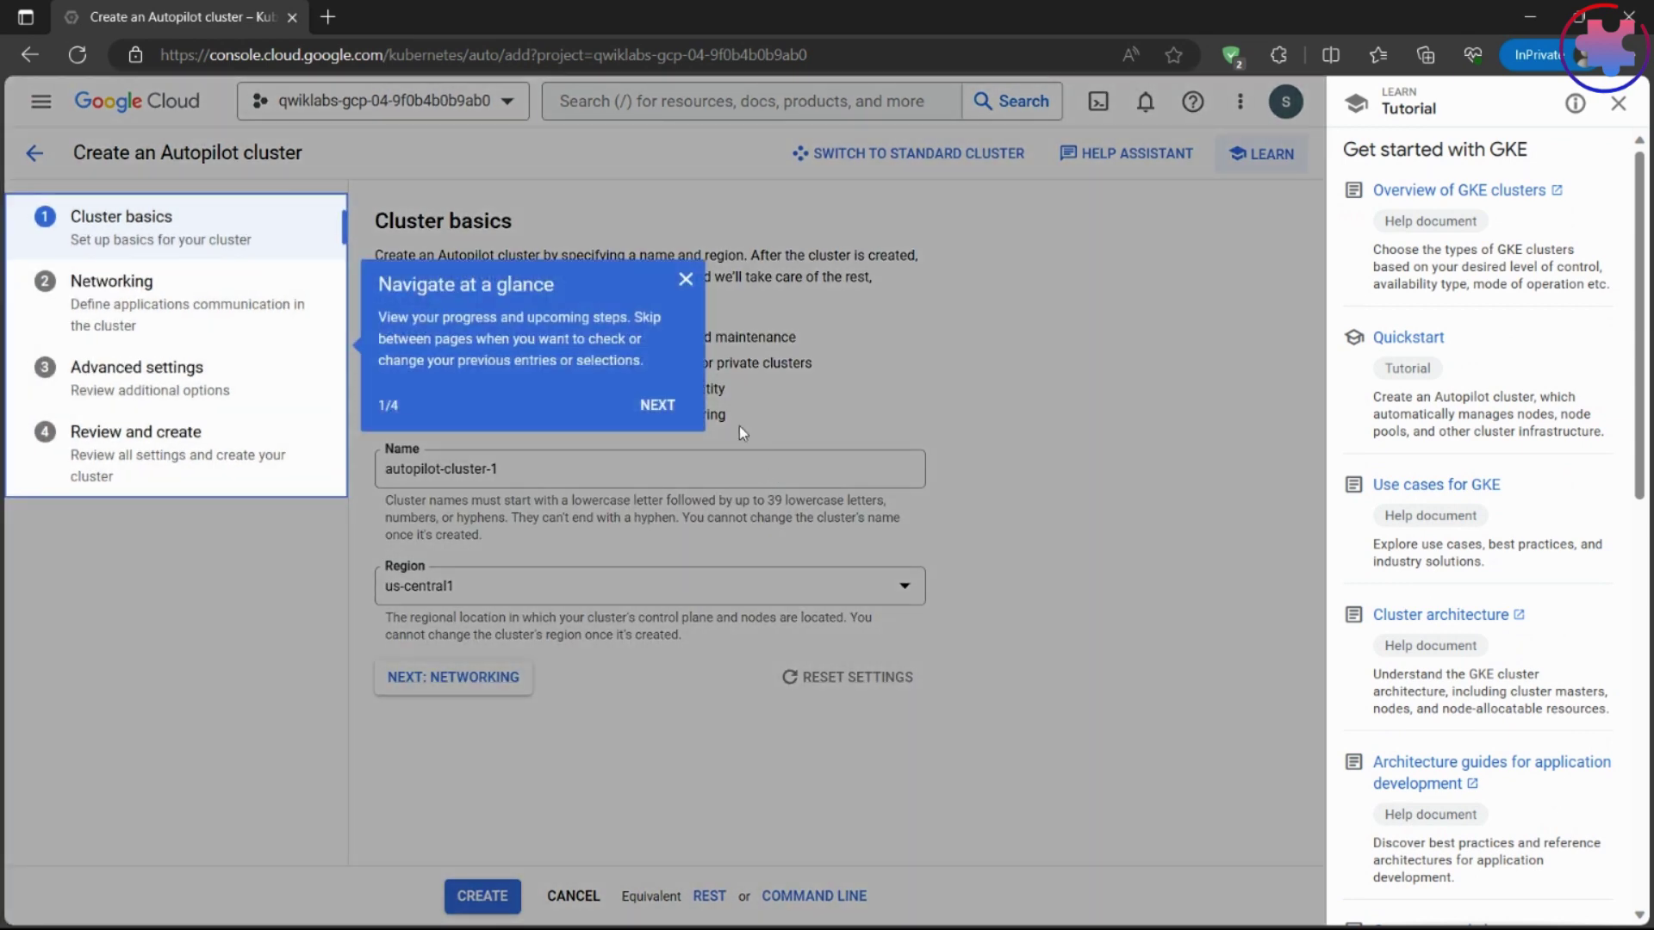
click(654, 405)
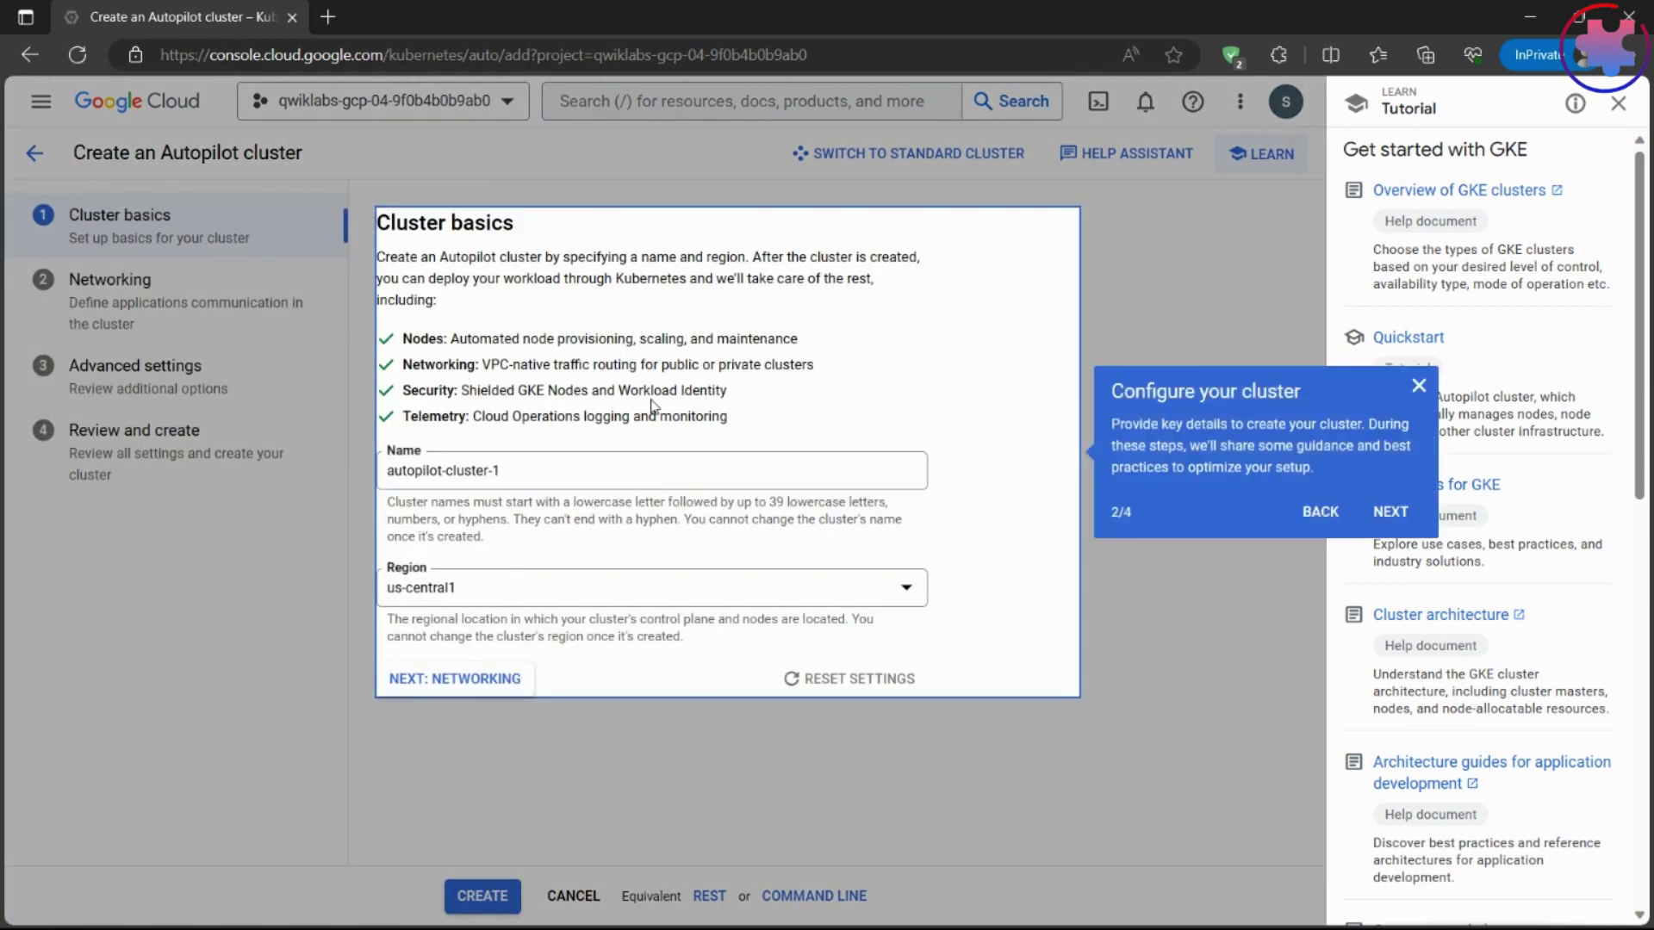
click(1396, 513)
click(787, 821)
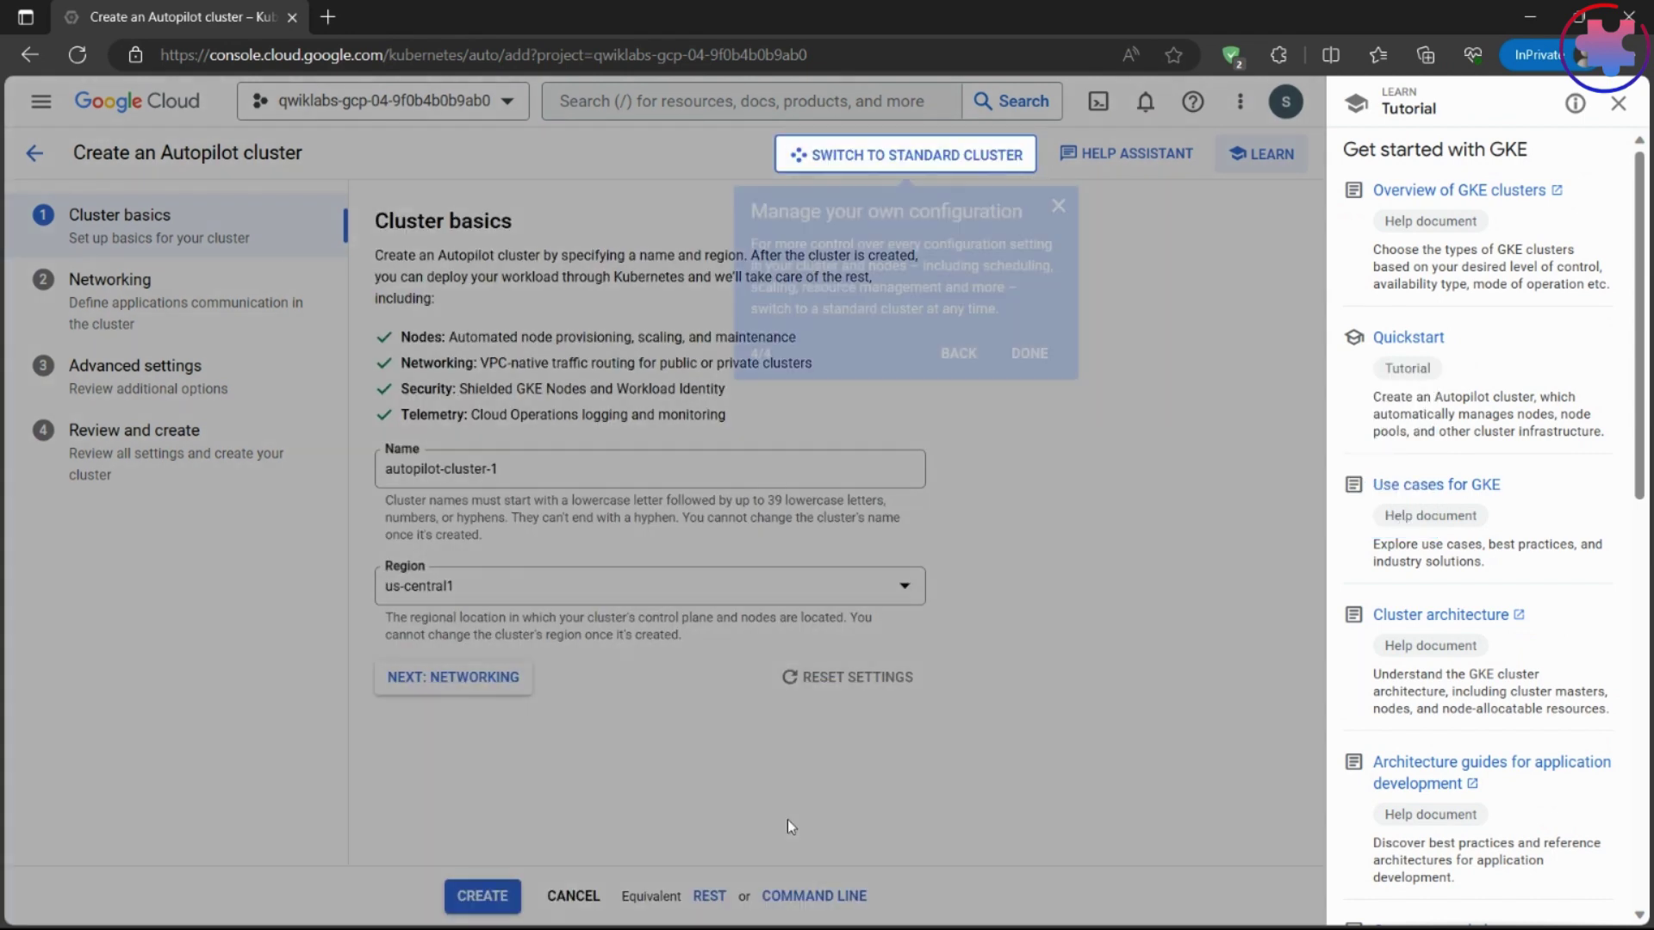
click(1029, 357)
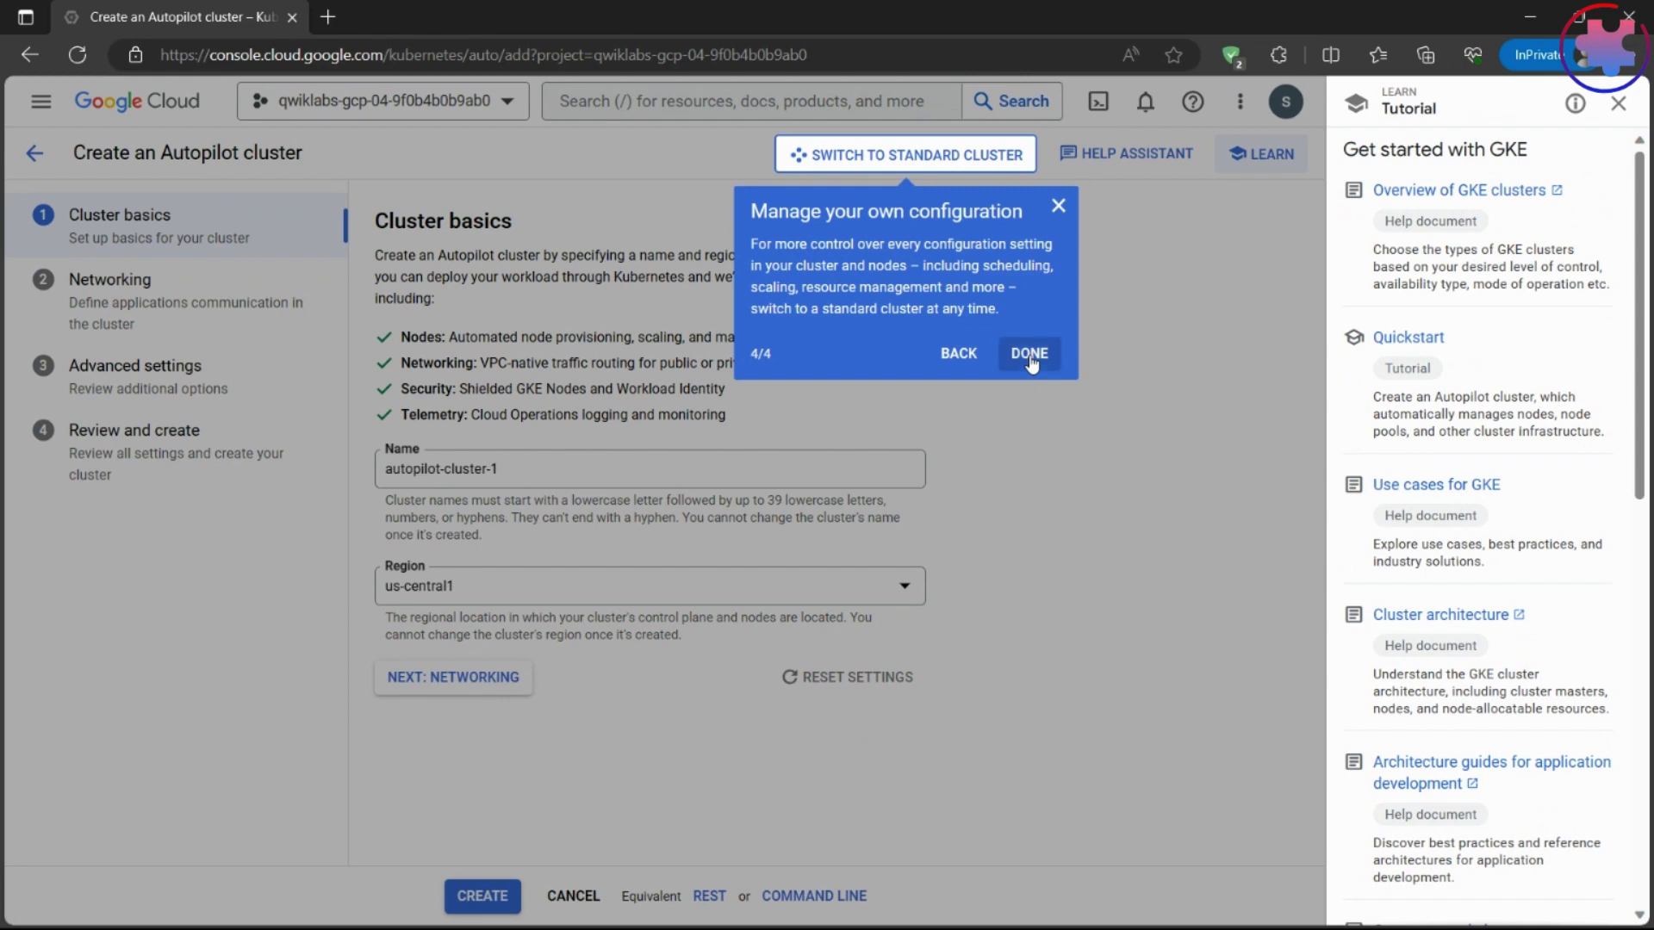
- Switch the new cluster from Autopilot to Standard mode, consulting the guide on GKE modes of operation before confirming
click(842, 154)
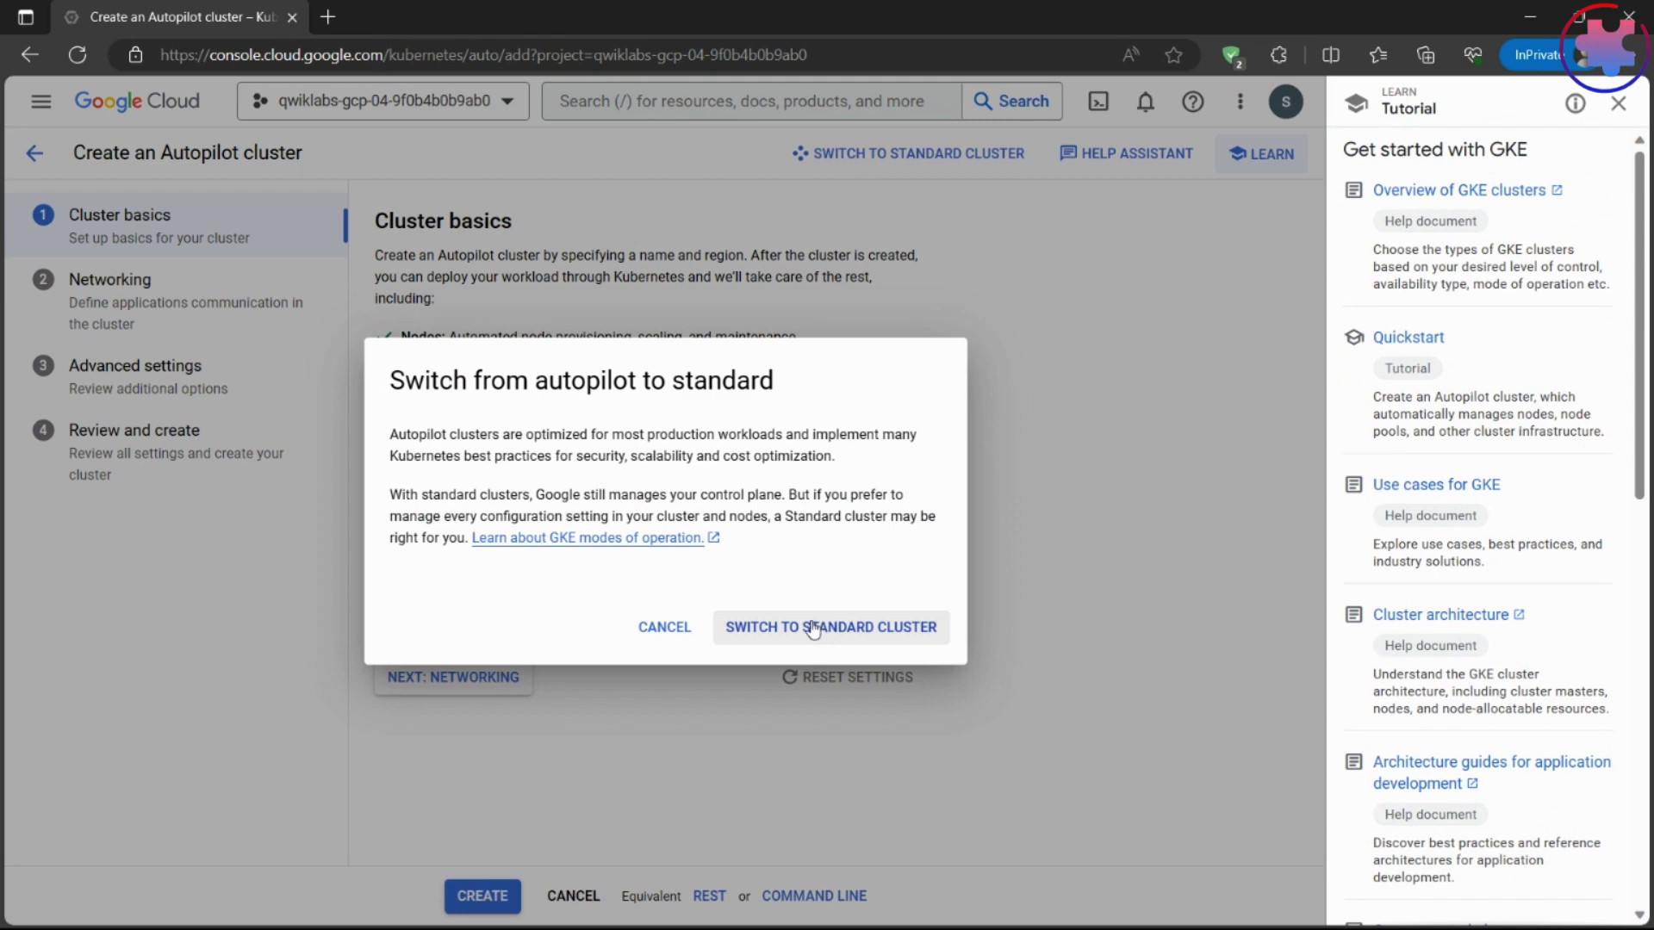
click(635, 541)
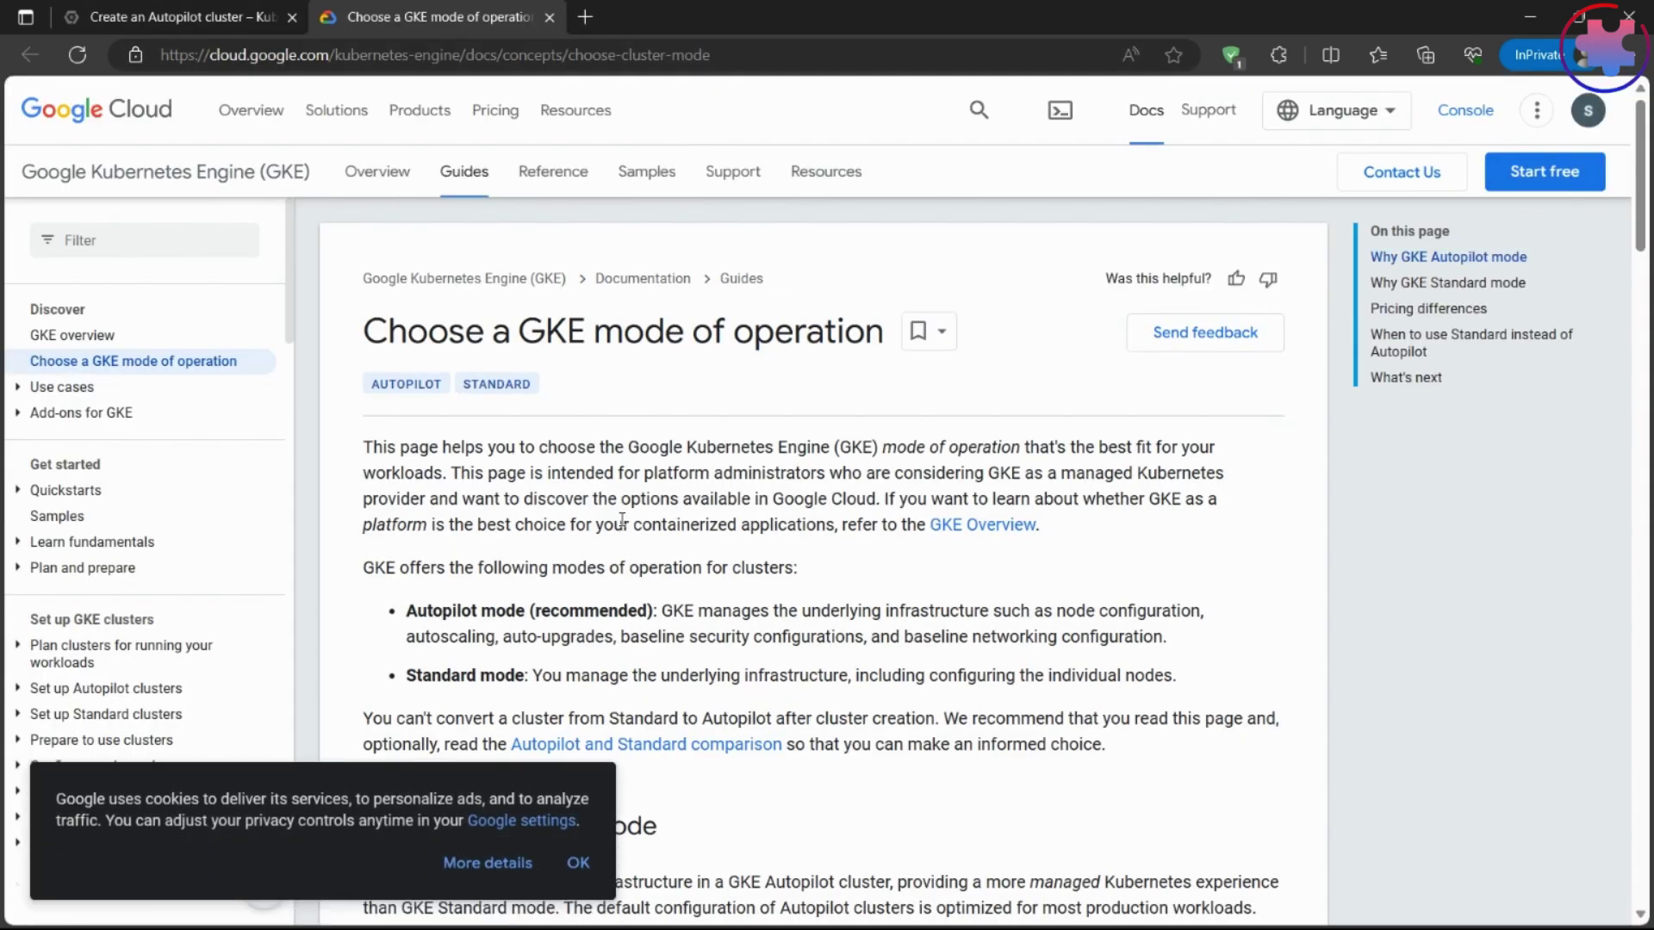
click(590, 862)
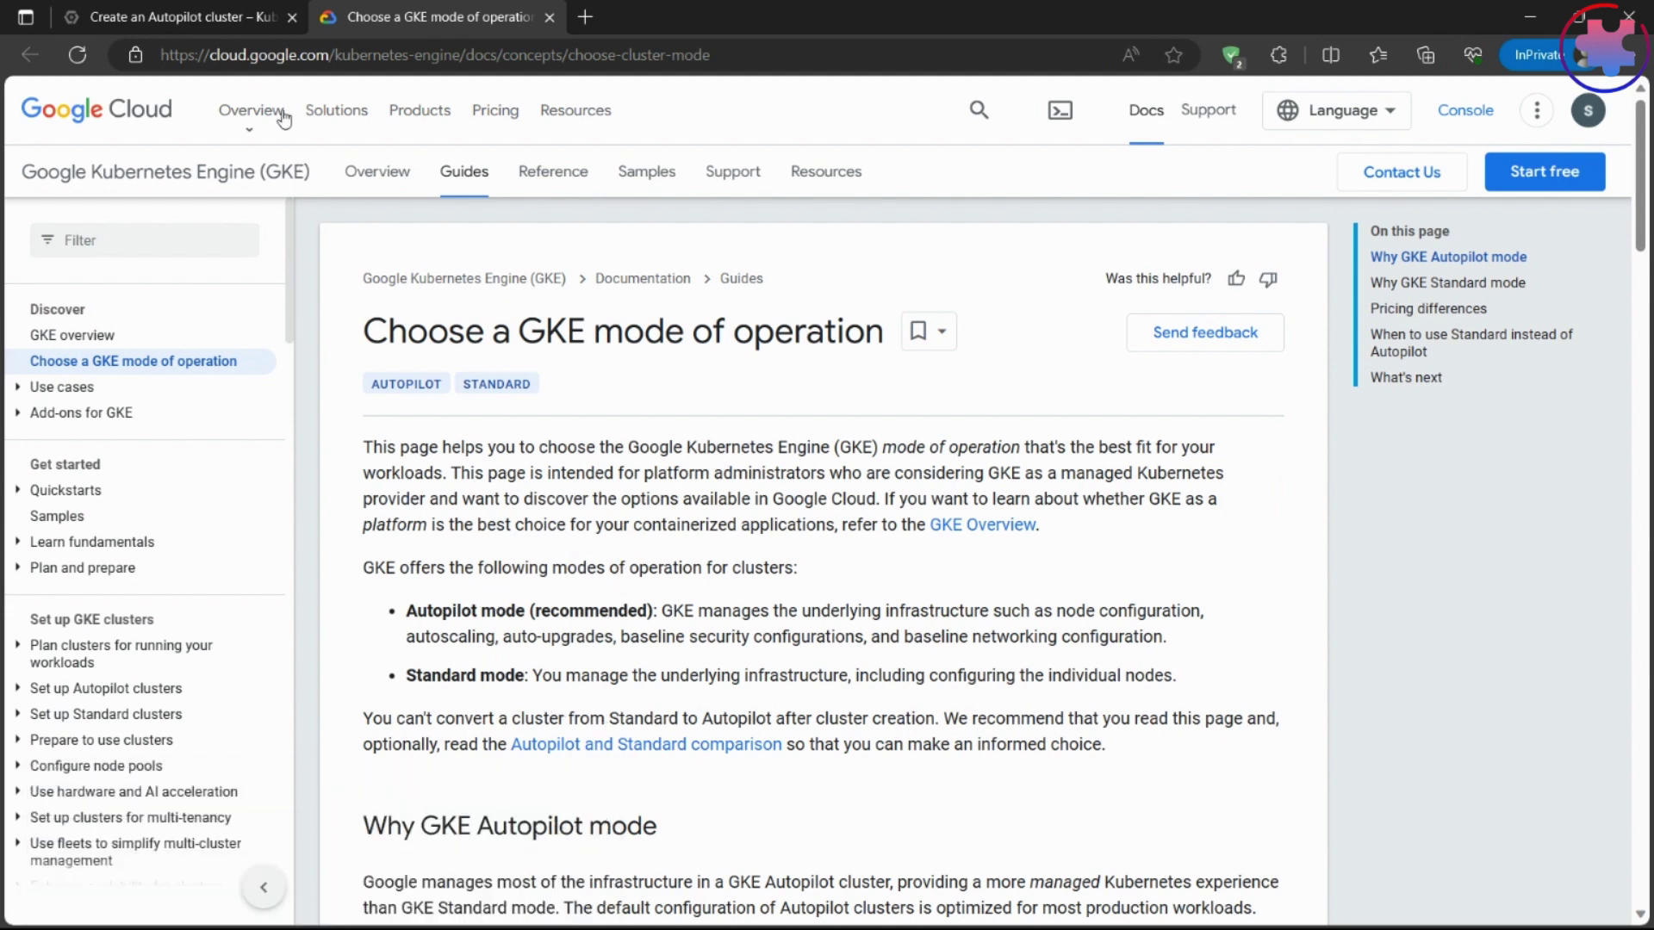
click(215, 10)
click(832, 628)
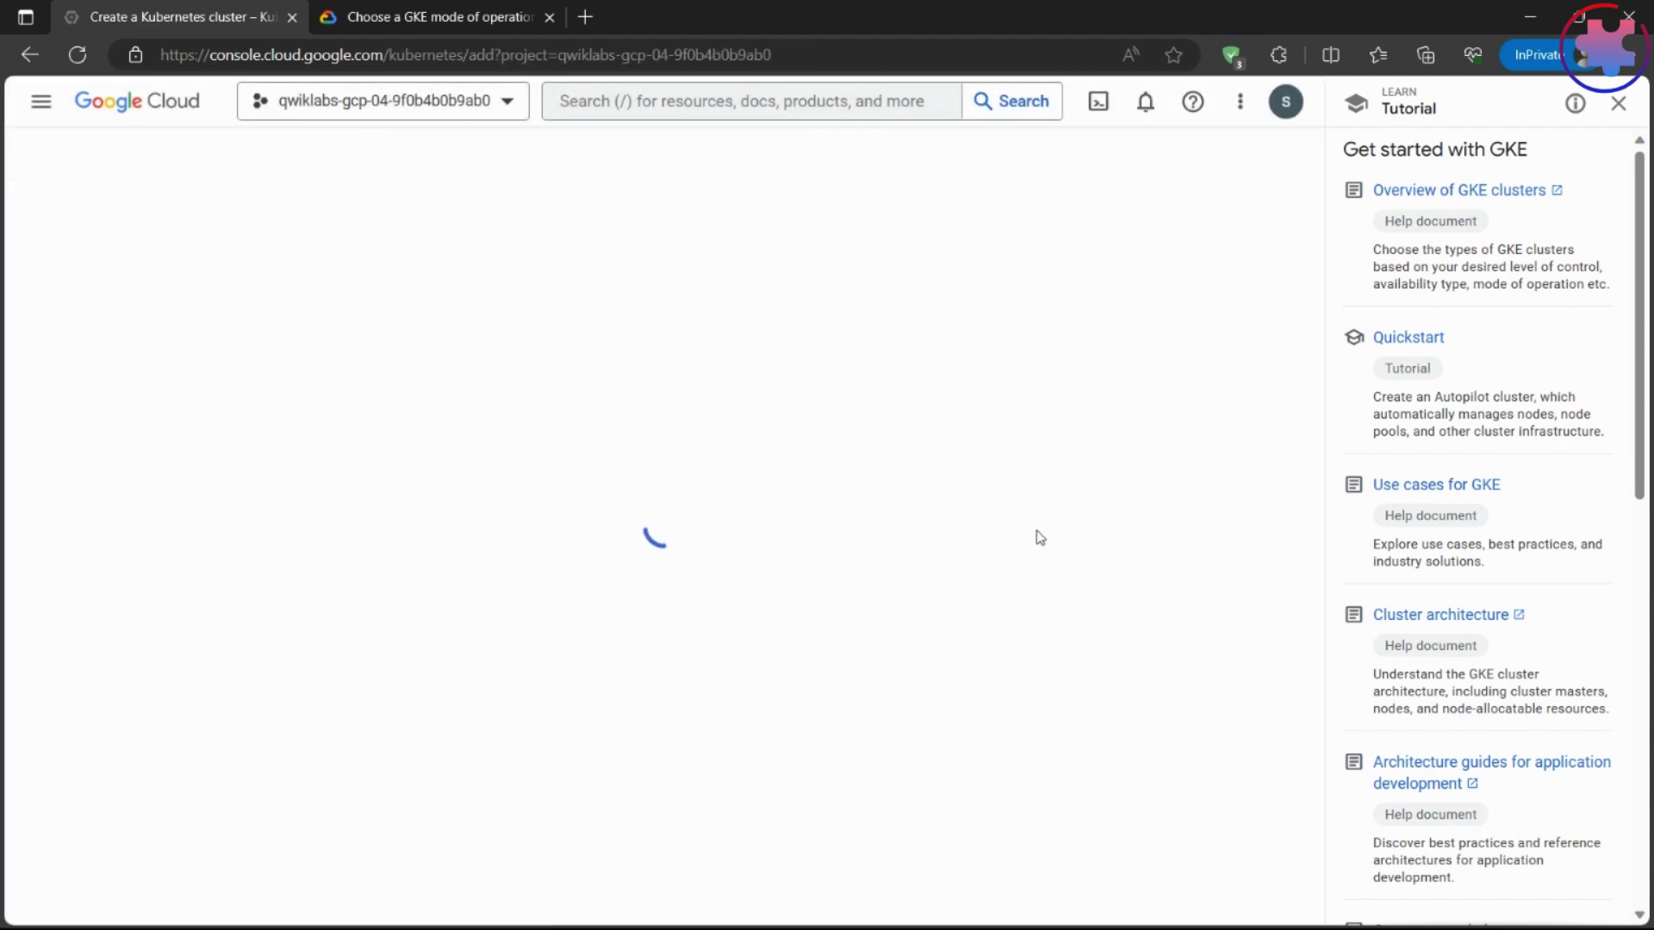
- Close the GKE tutorial and dismiss the New default setting notice on the cluster creation page
click(1617, 105)
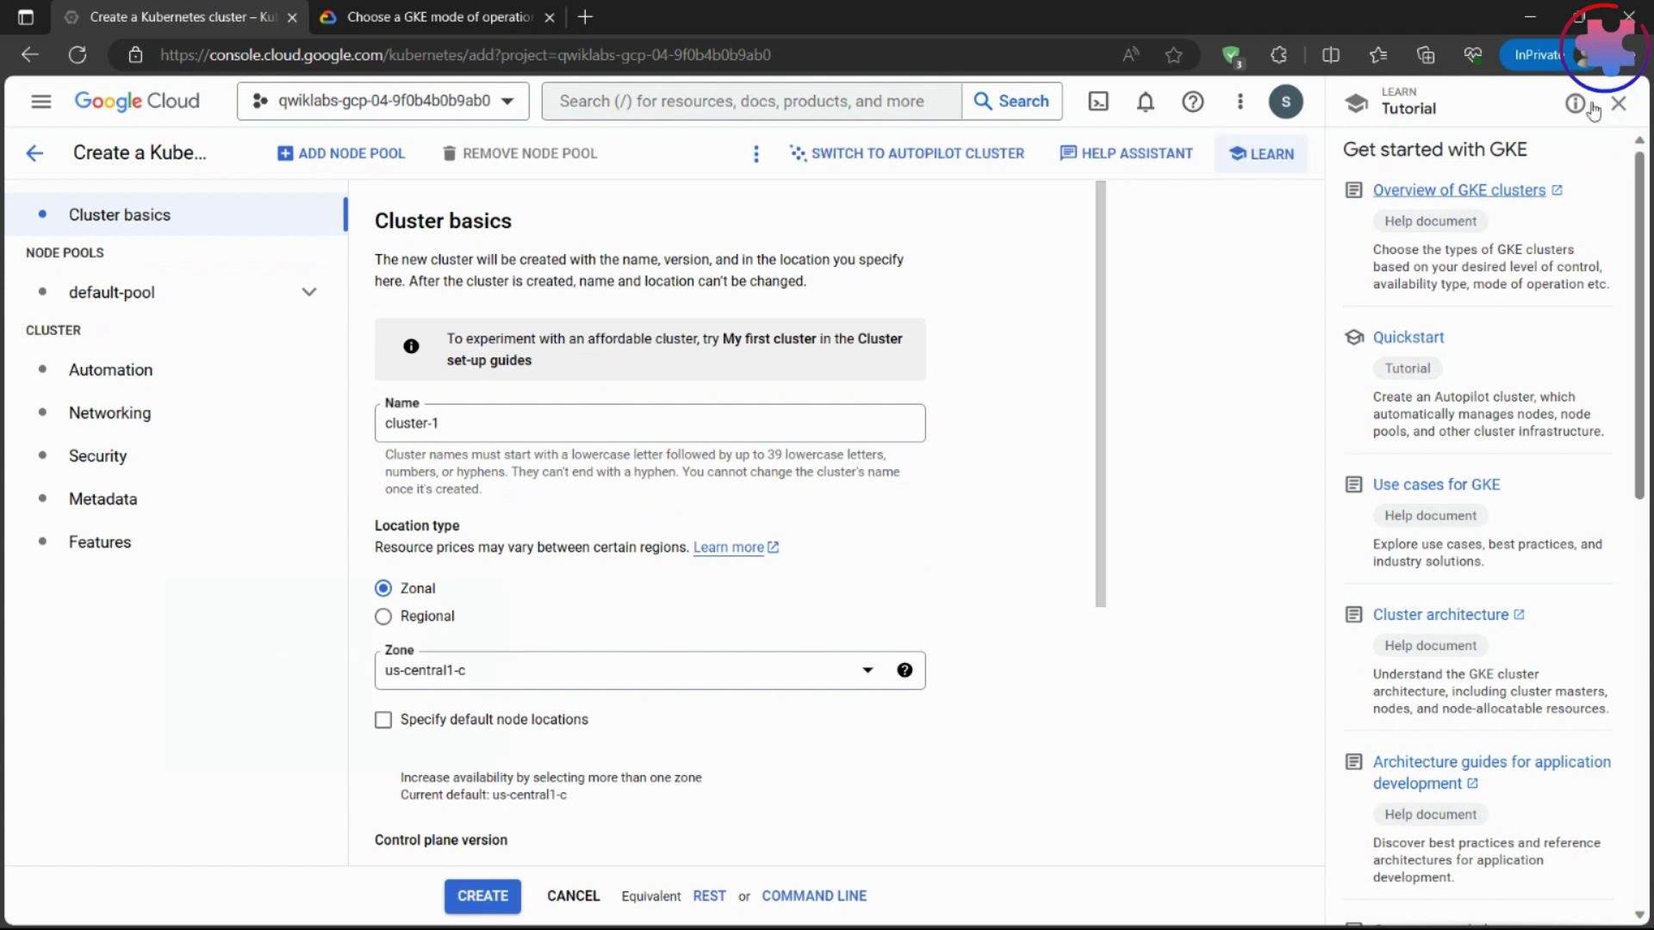
click(1618, 105)
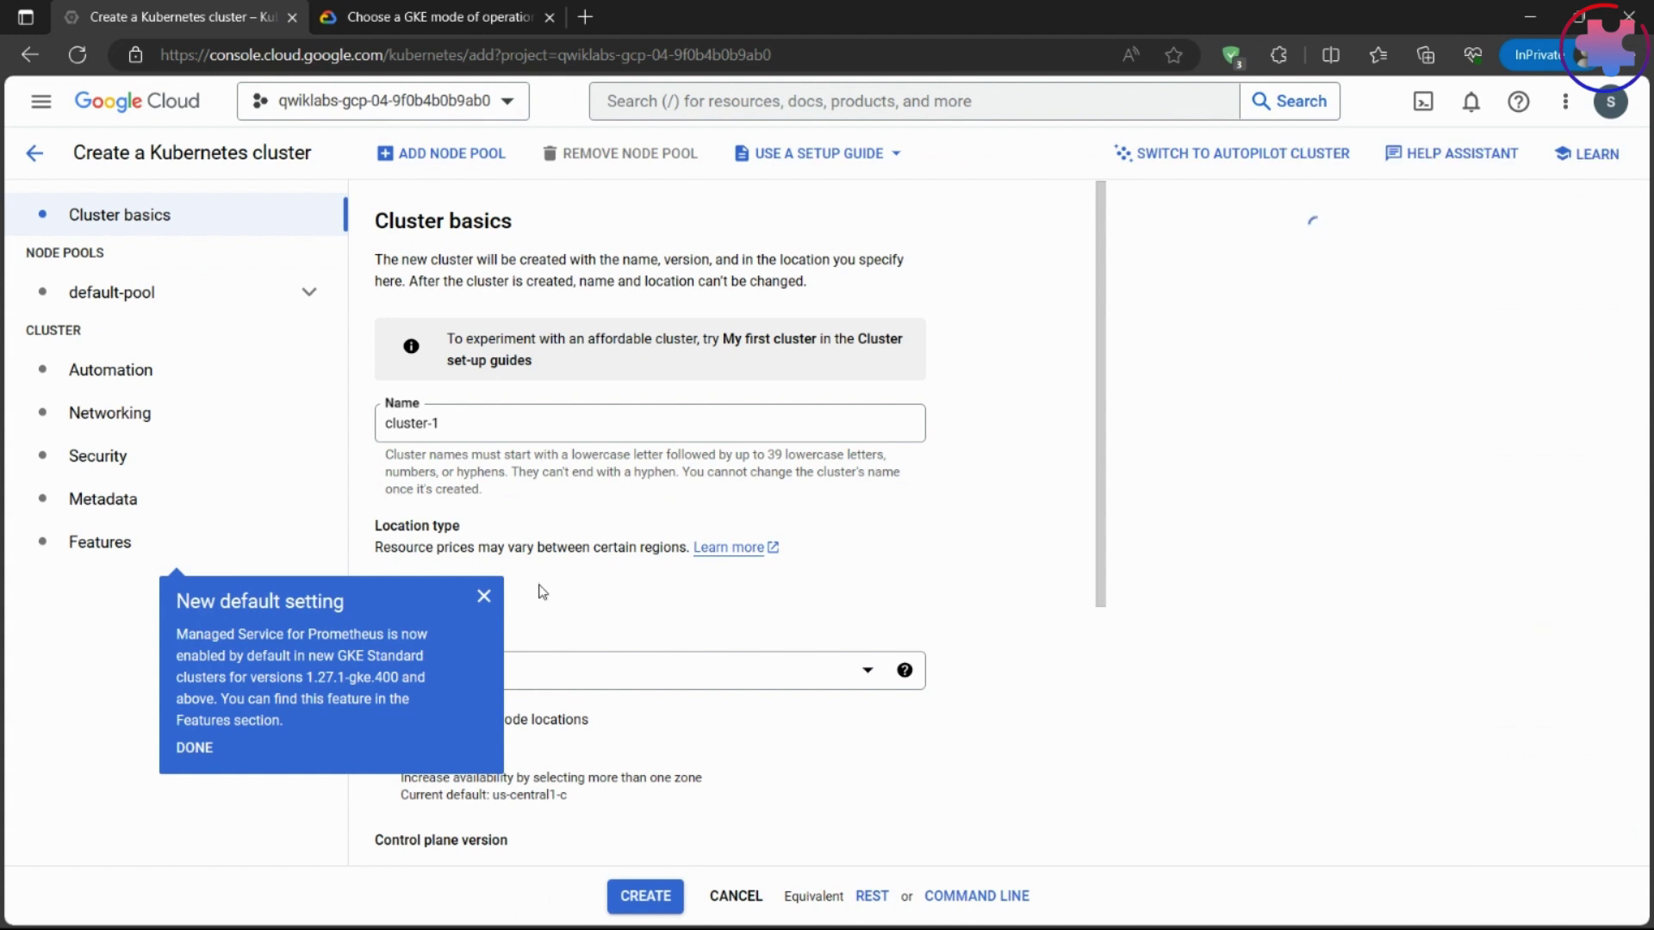
click(182, 749)
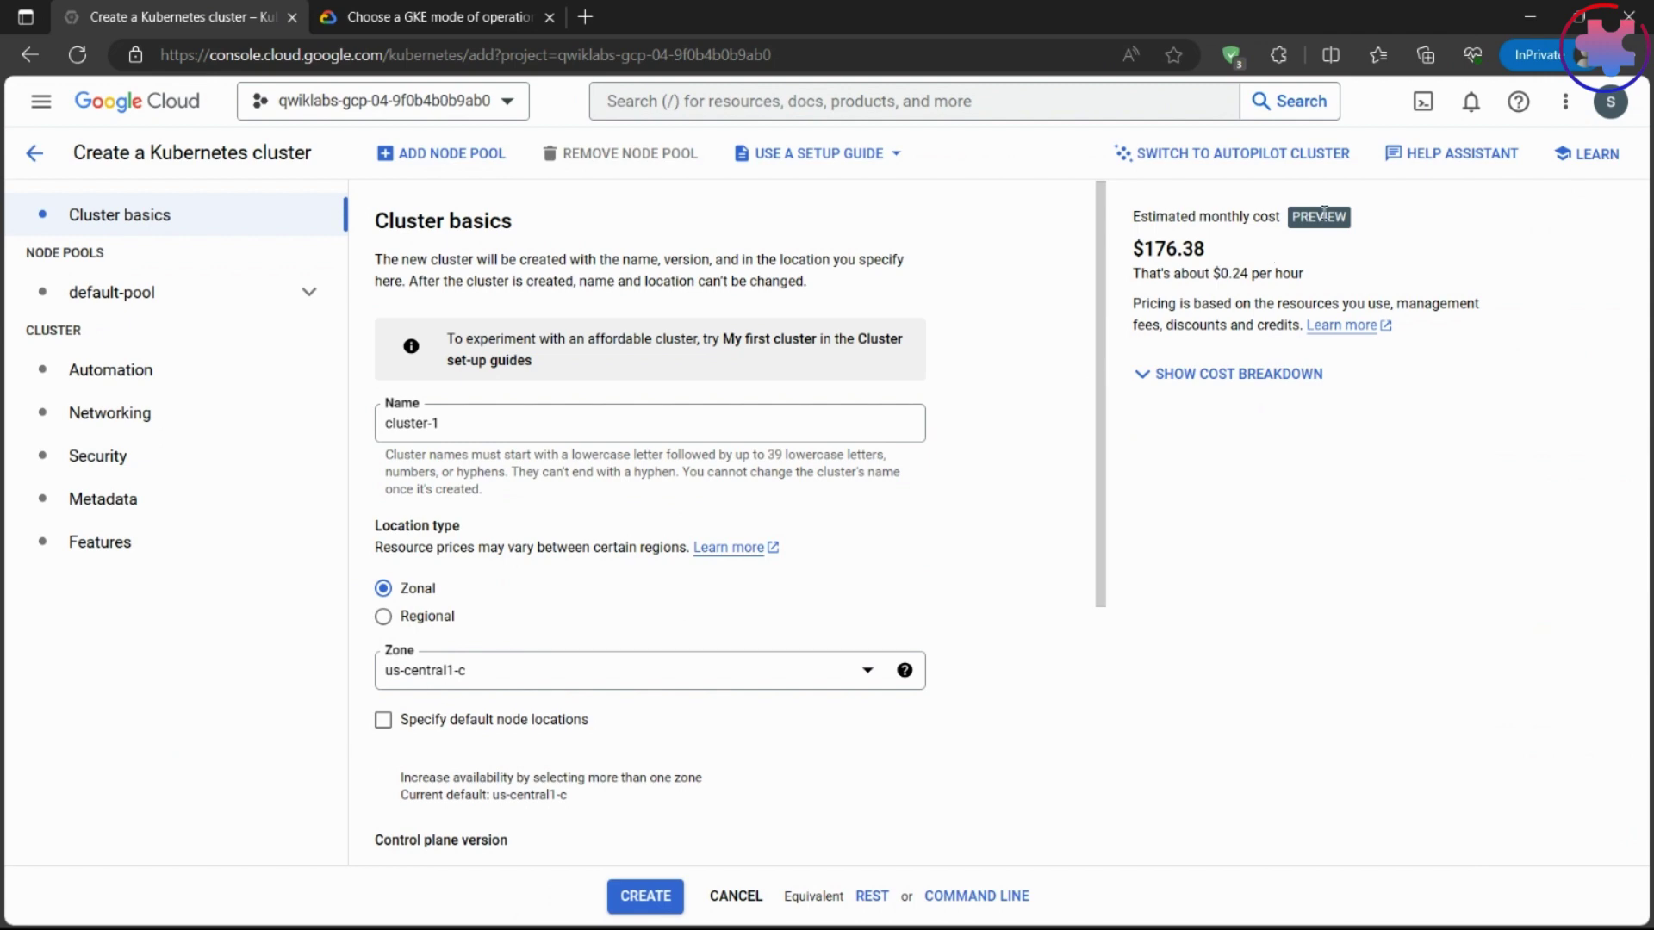
- Restore the smaller console window and set the cluster name to standard-cluster-1, copied from the lab instructions
click(1581, 18)
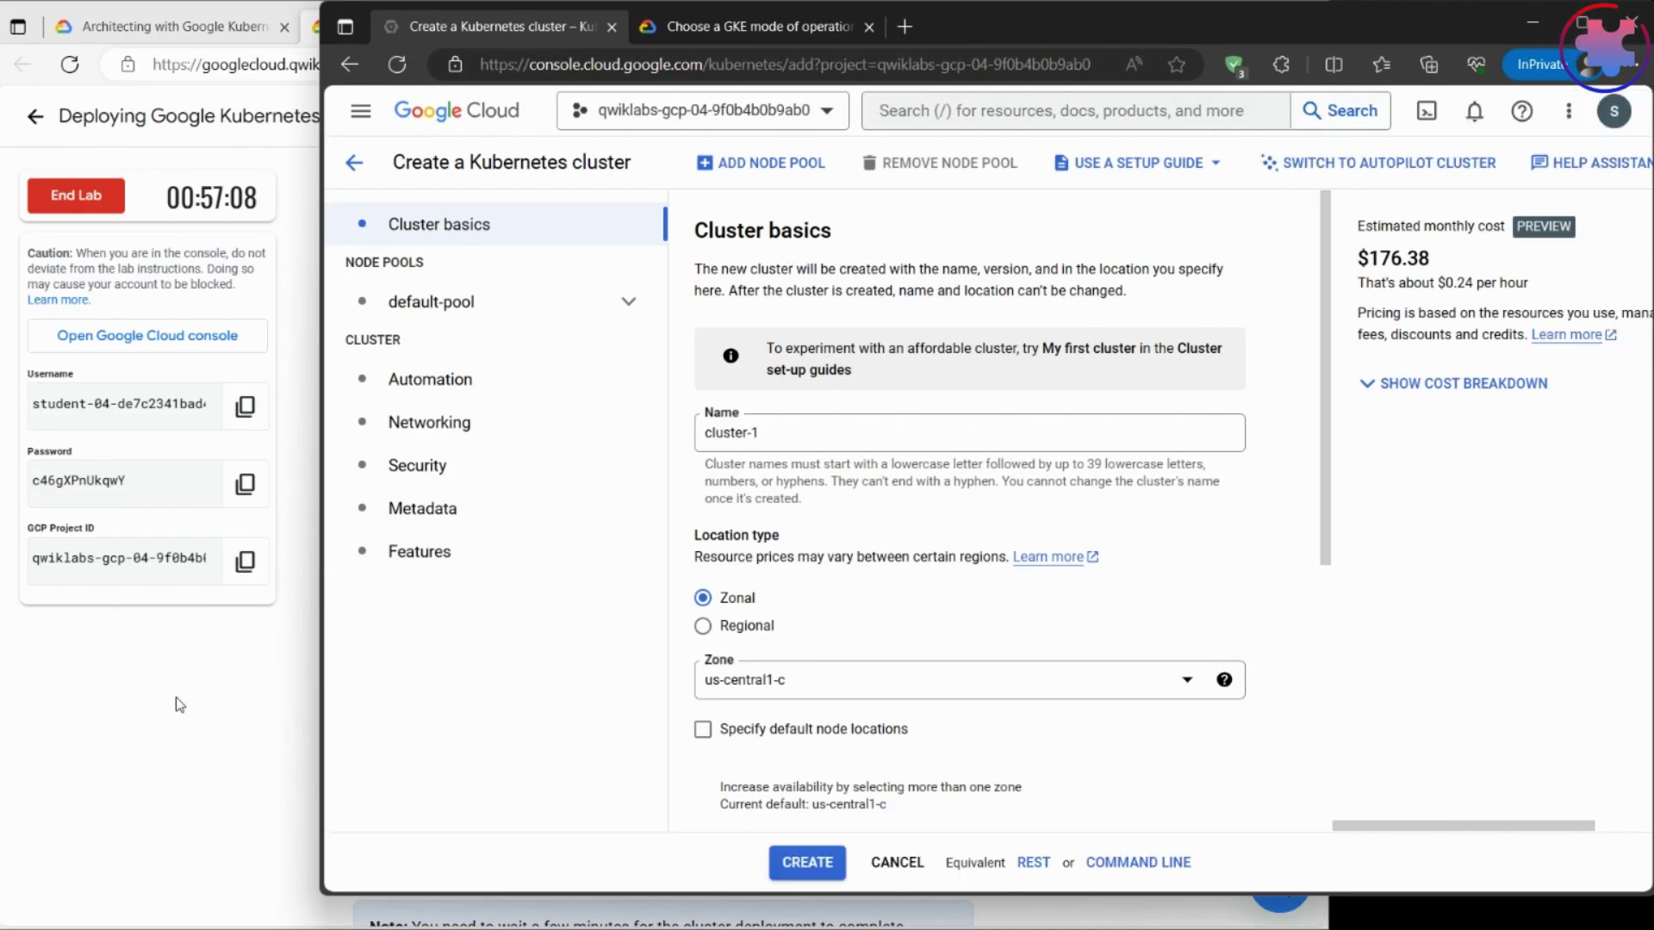
click(178, 704)
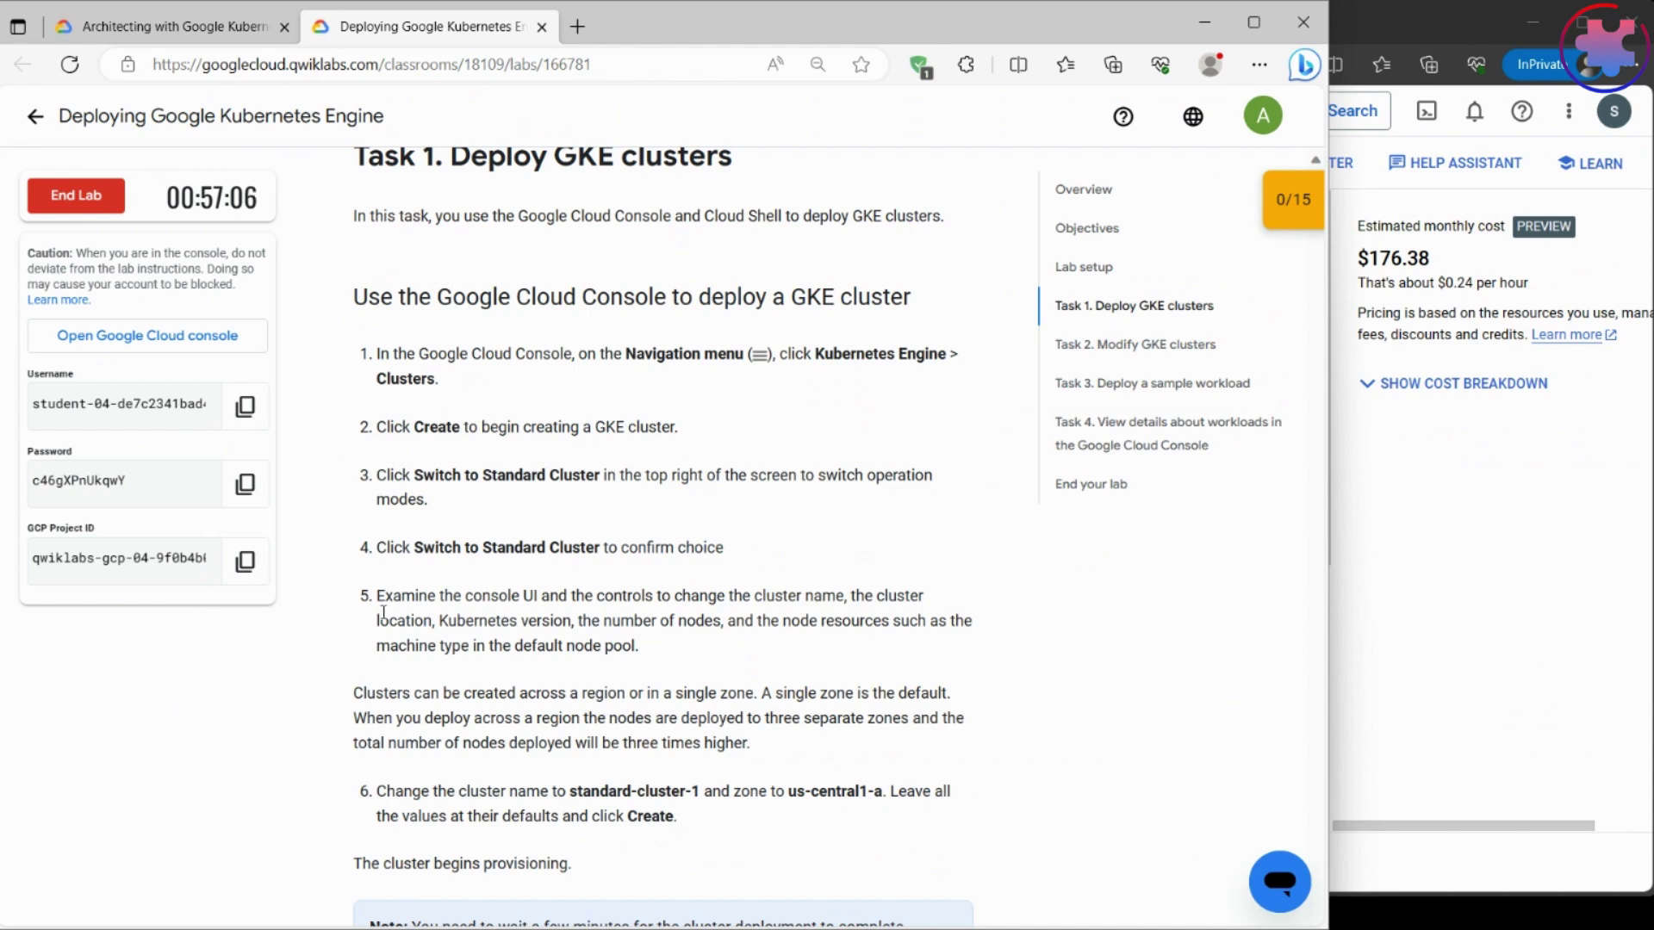
scroll(383, 613, down, 4)
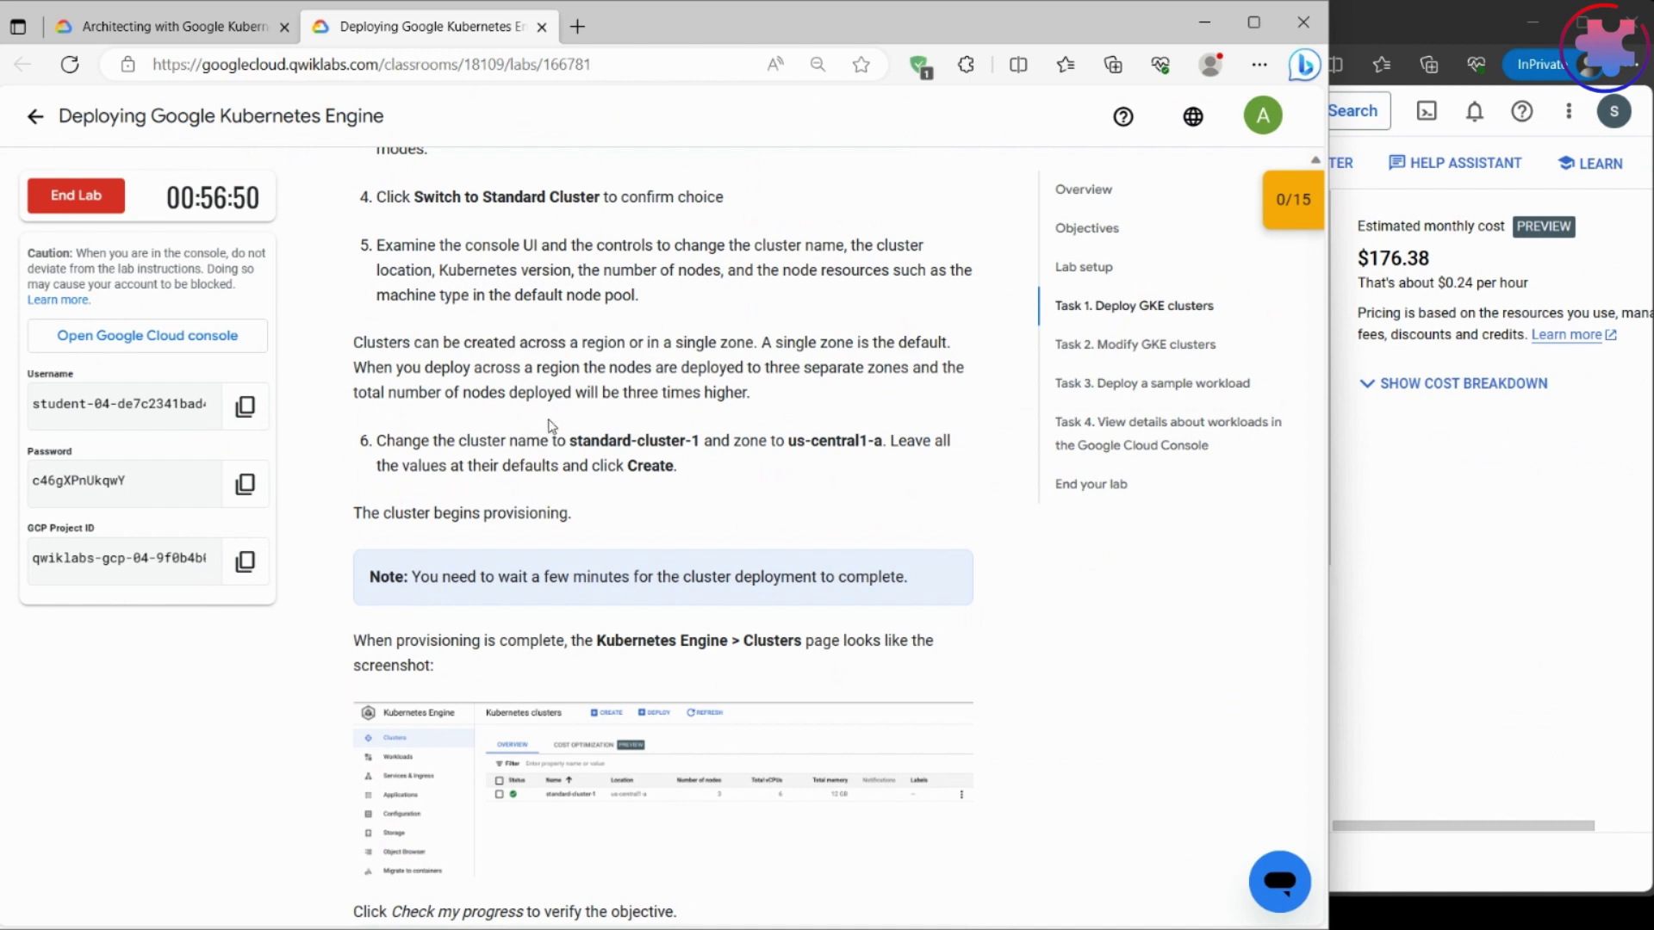
drag(571, 438, 702, 439)
key(ctrl+c)
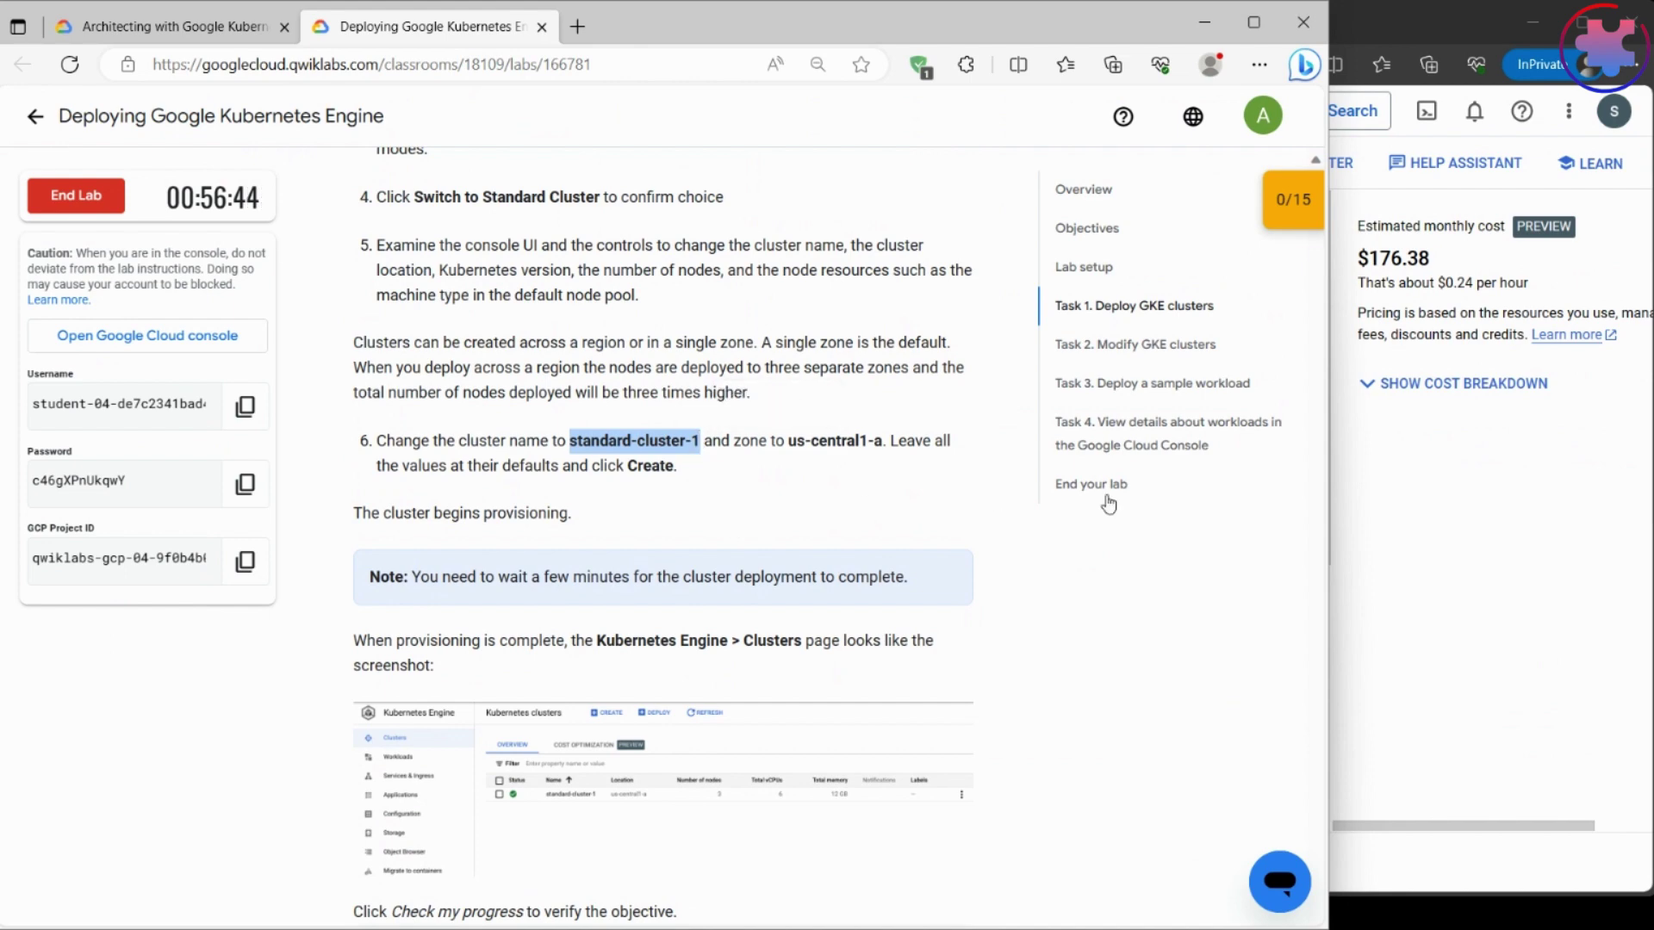
click(1609, 534)
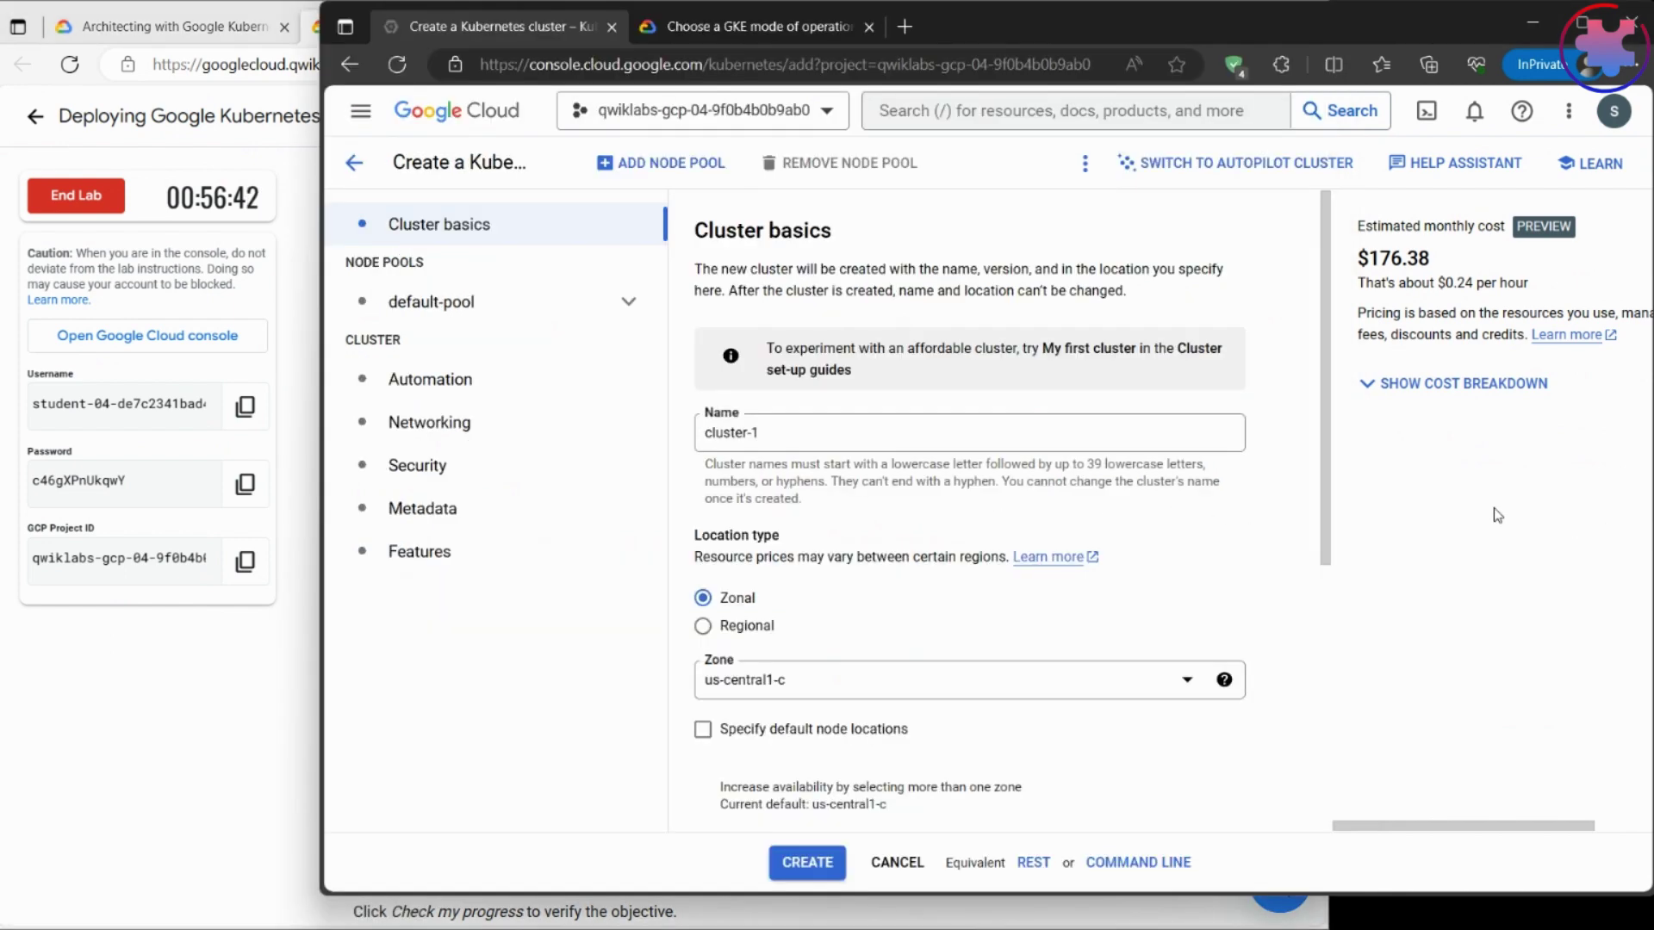
click(866, 448)
key(ctrl+a)
key(ctrl+v)
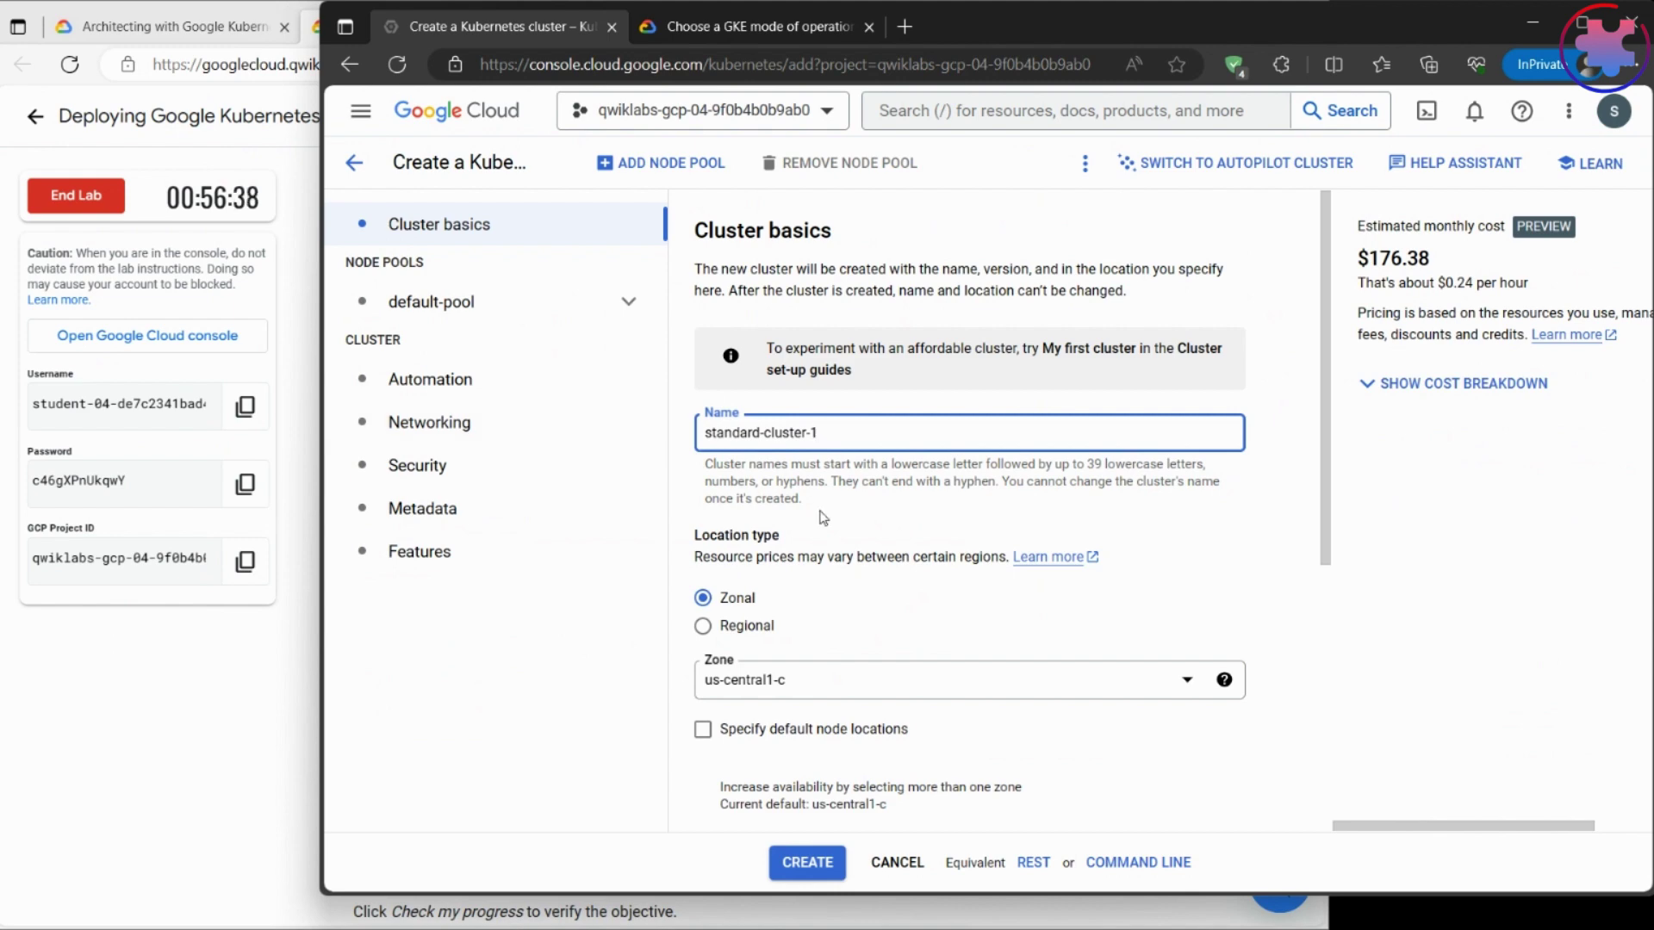
- Set the cluster's zone to us-central1-a, checking it against the lab instructions
scroll(822, 517, down, 3)
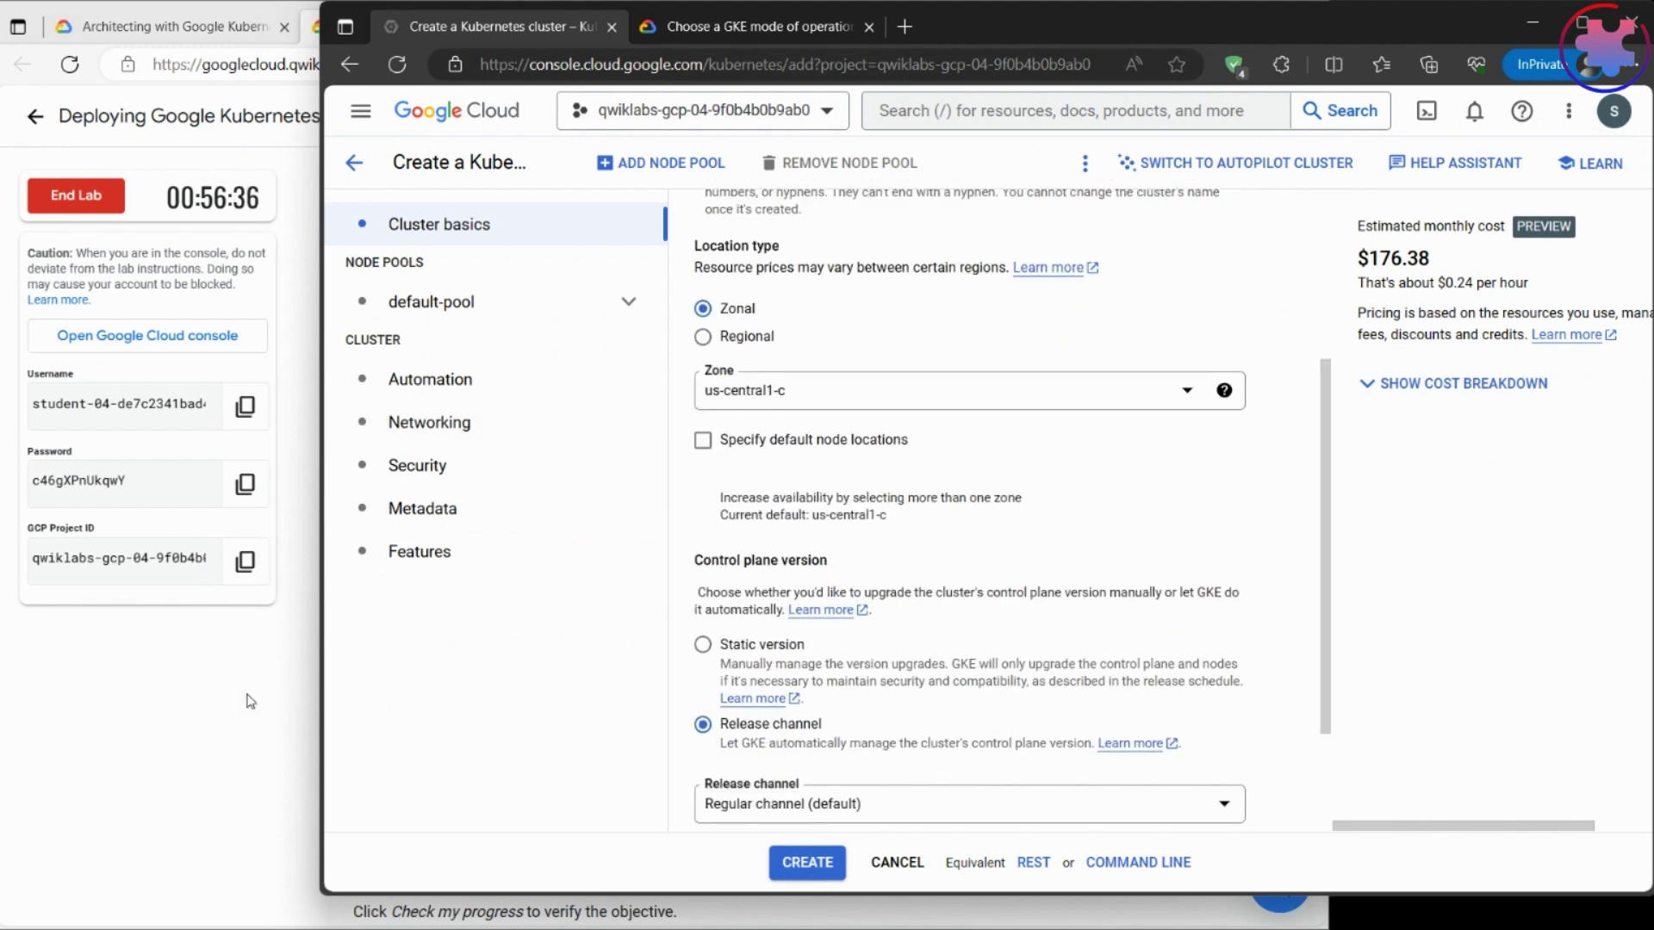
click(233, 722)
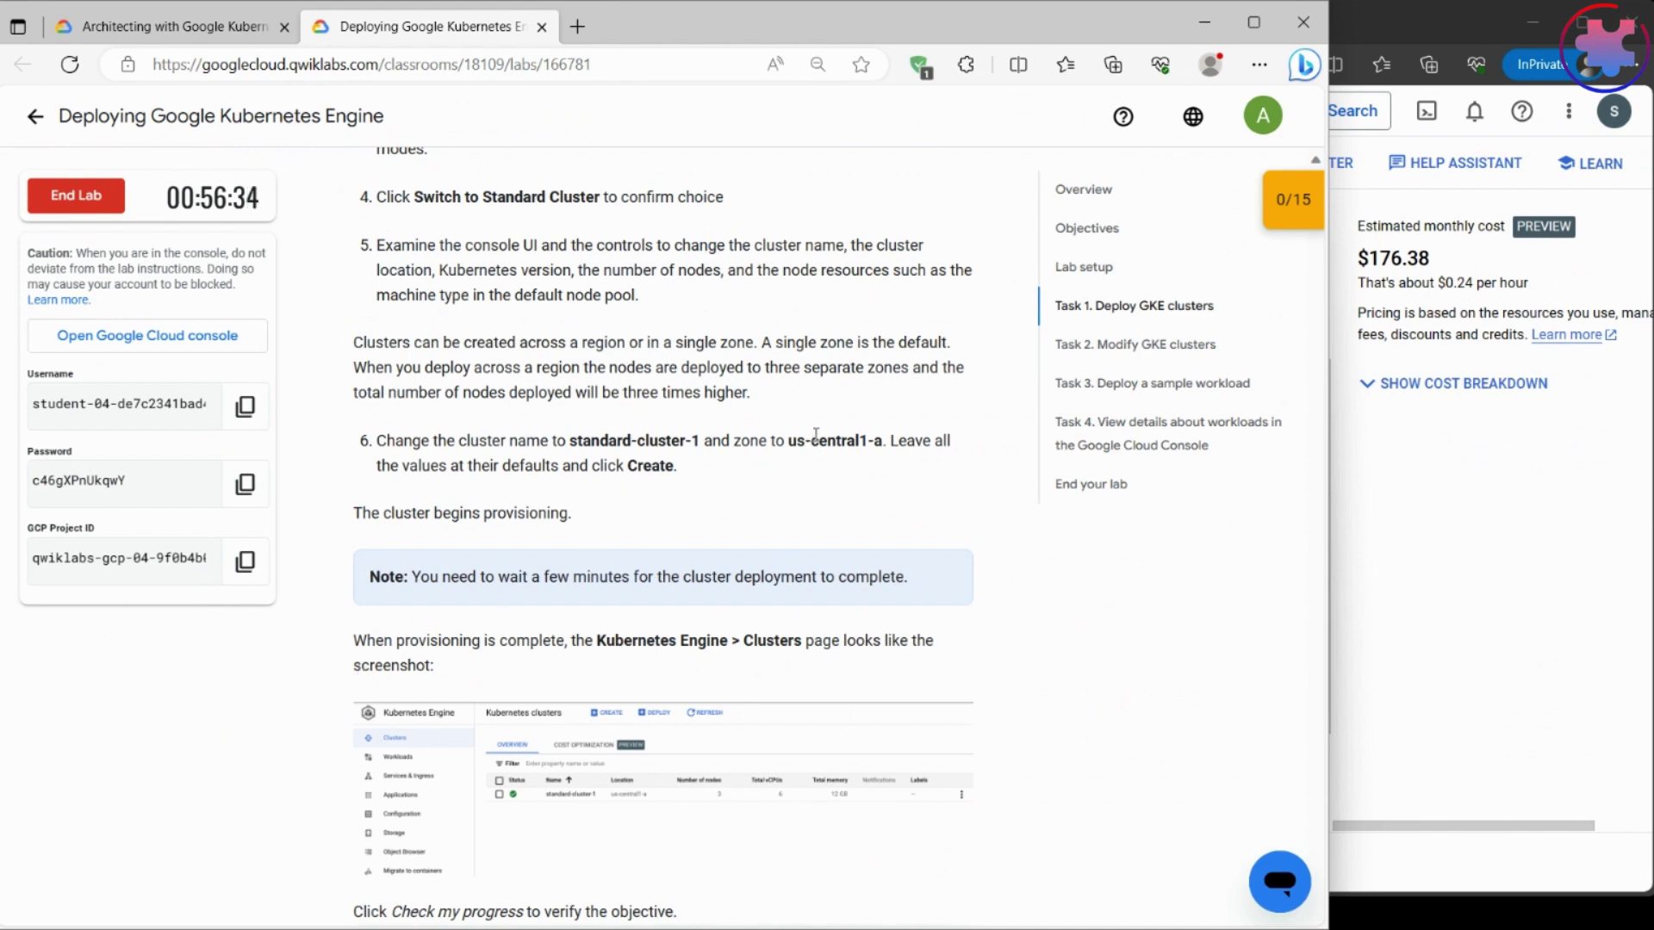
drag(816, 433, 883, 434)
click(1481, 515)
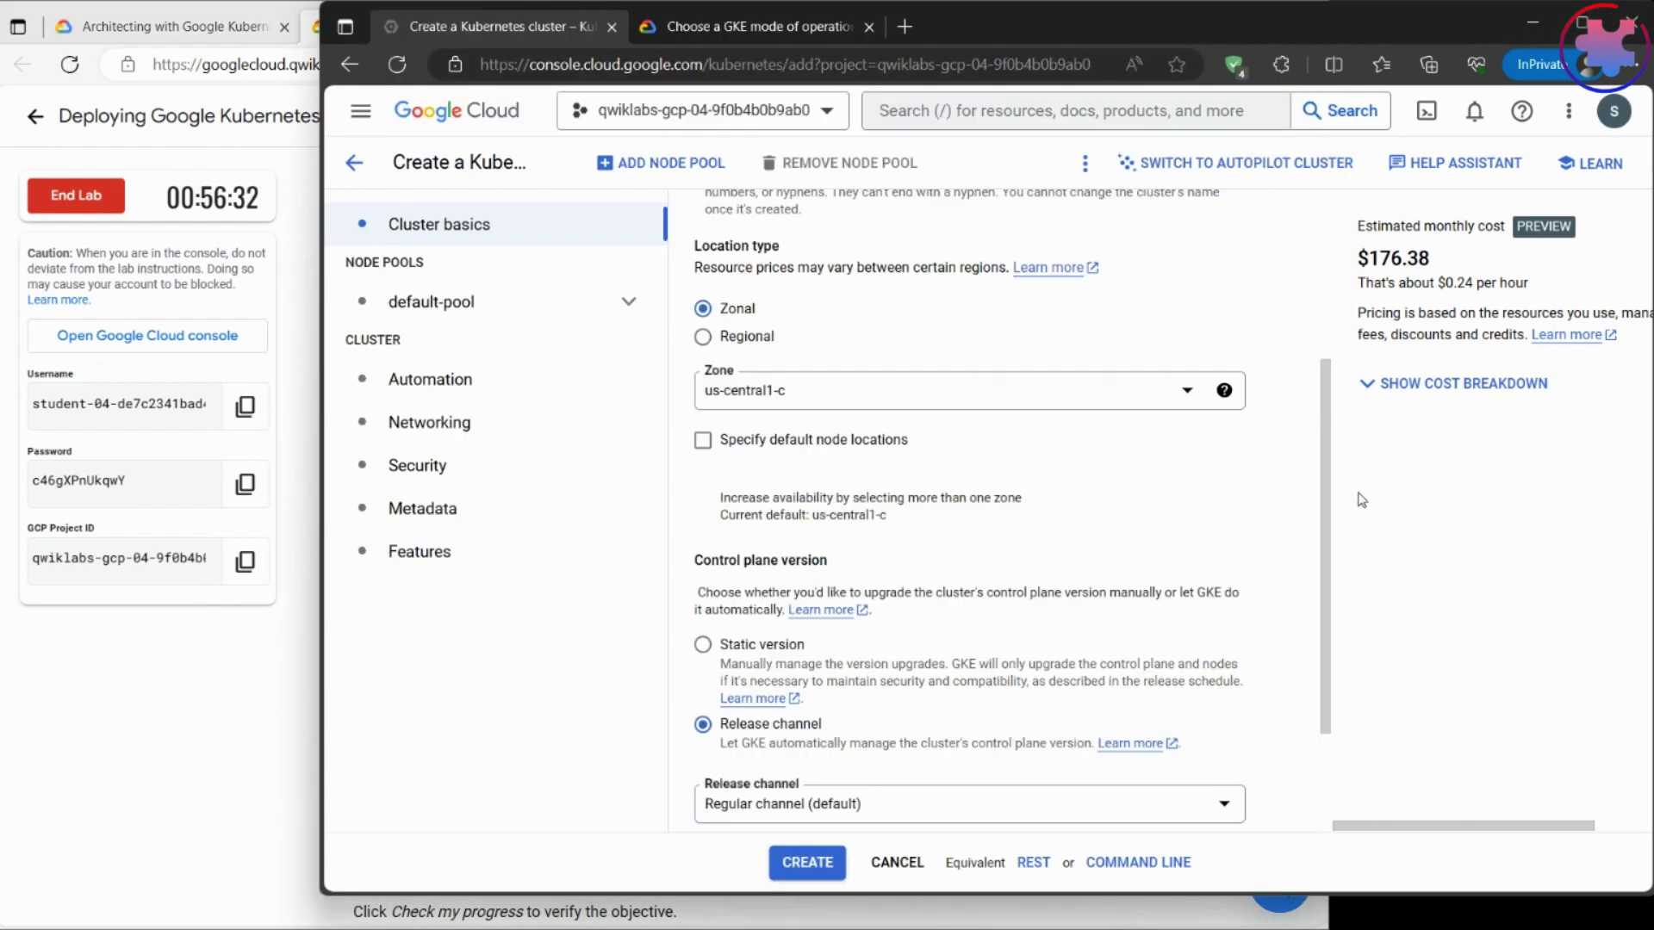
click(882, 388)
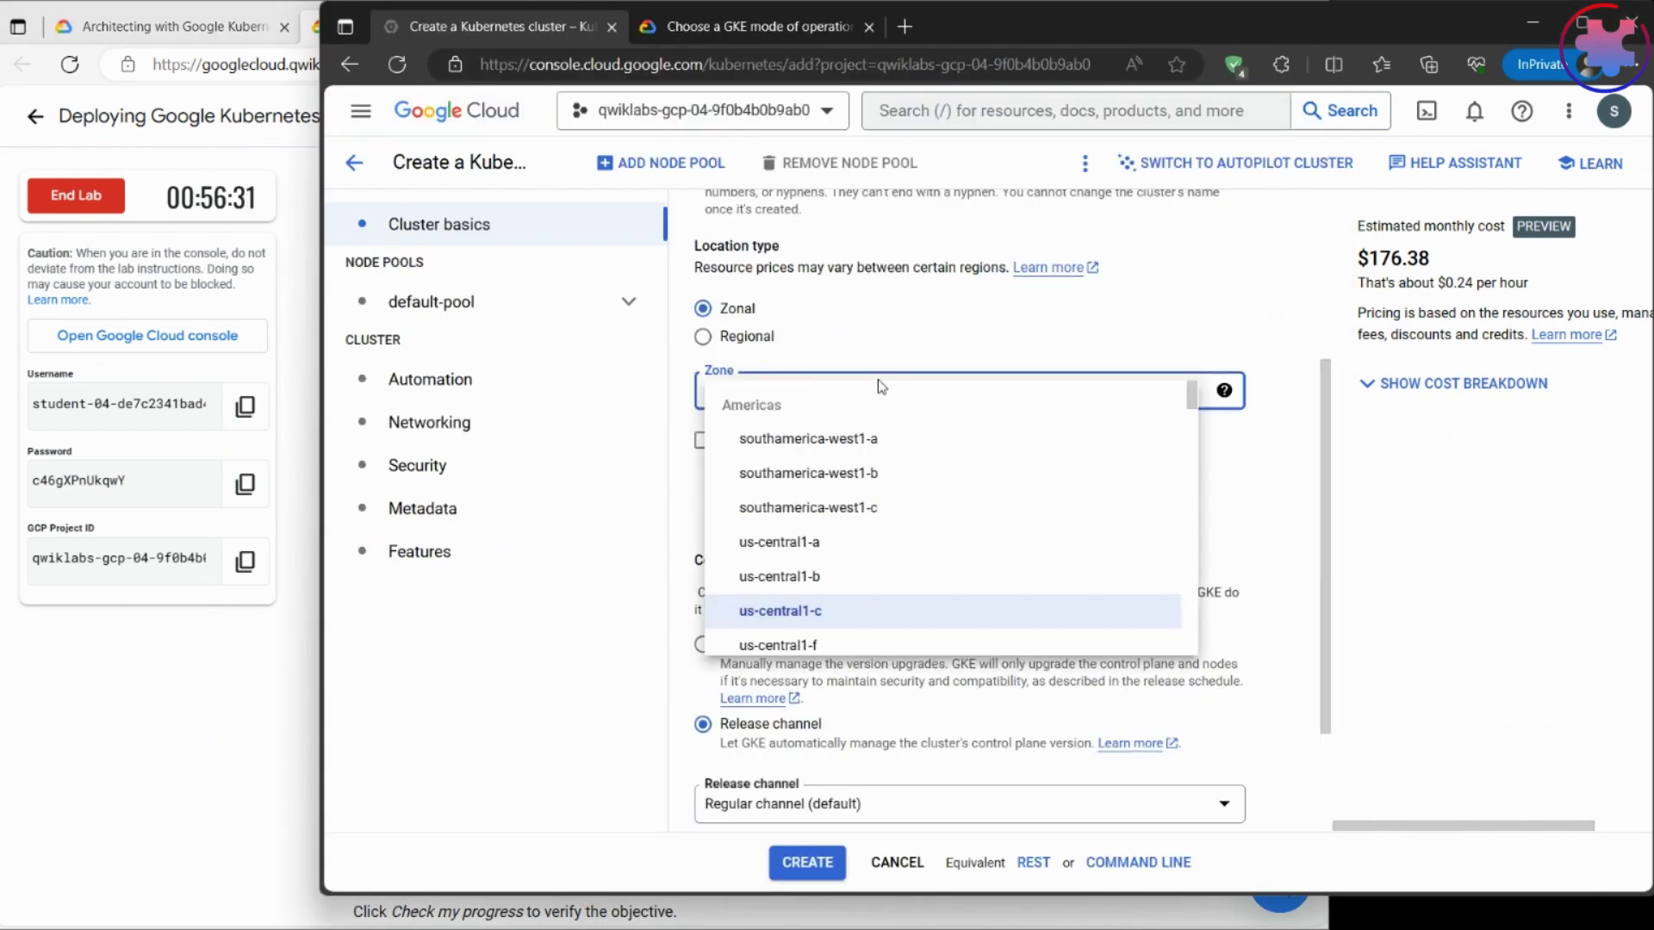
click(850, 541)
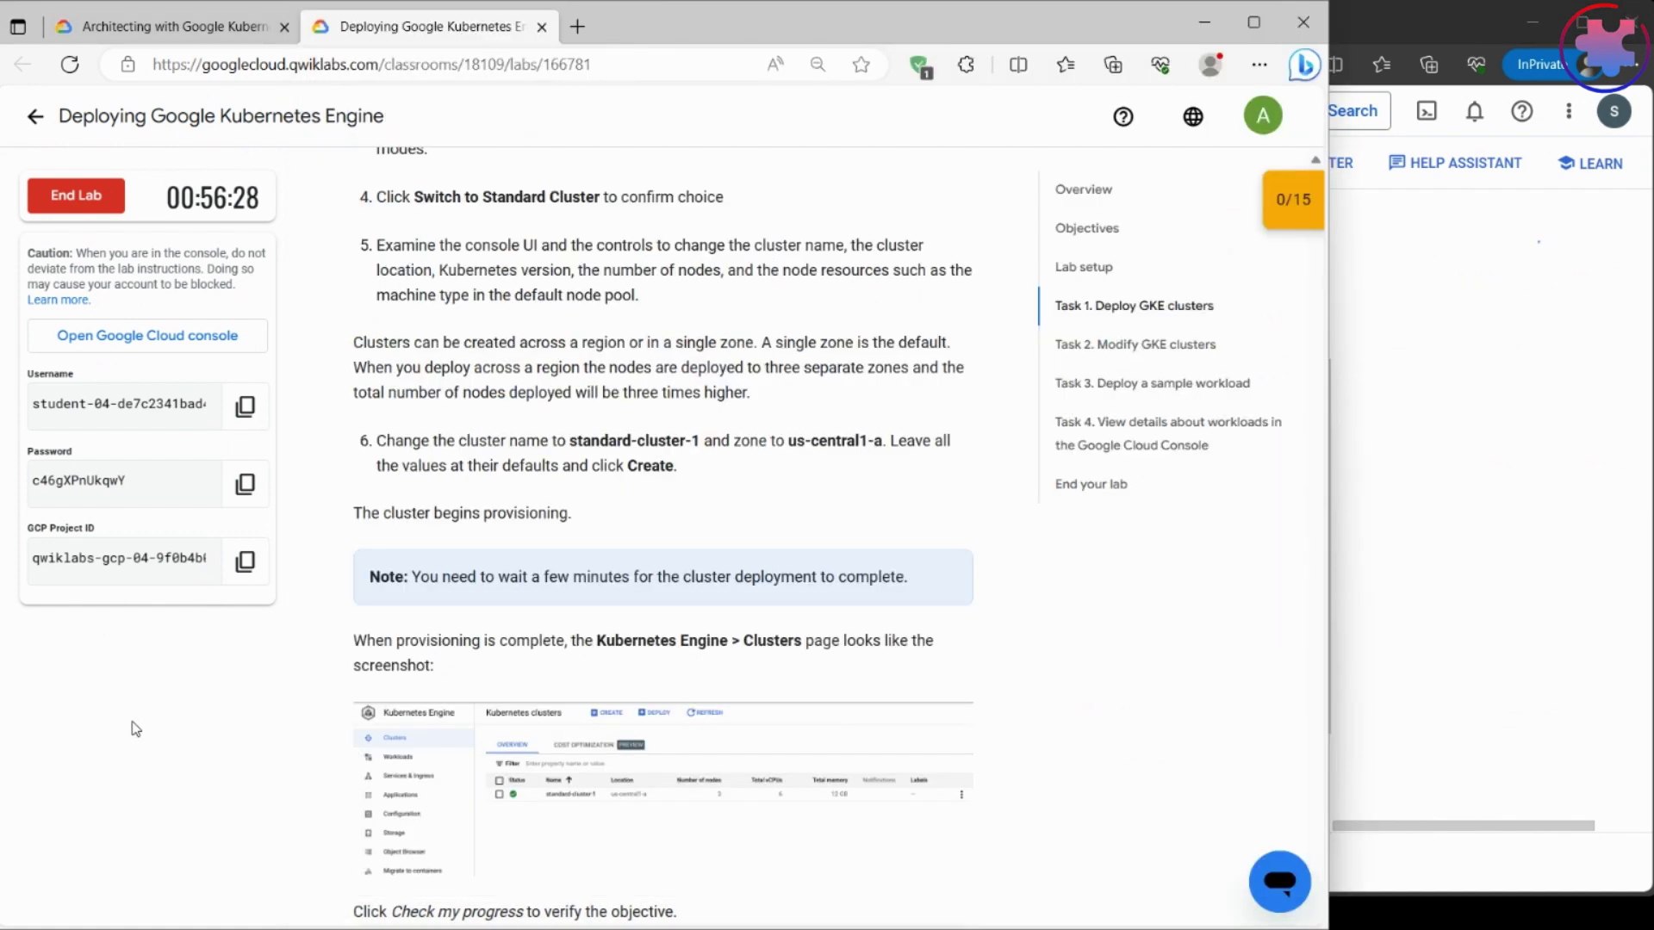
key(alt+Tab)
click(1523, 536)
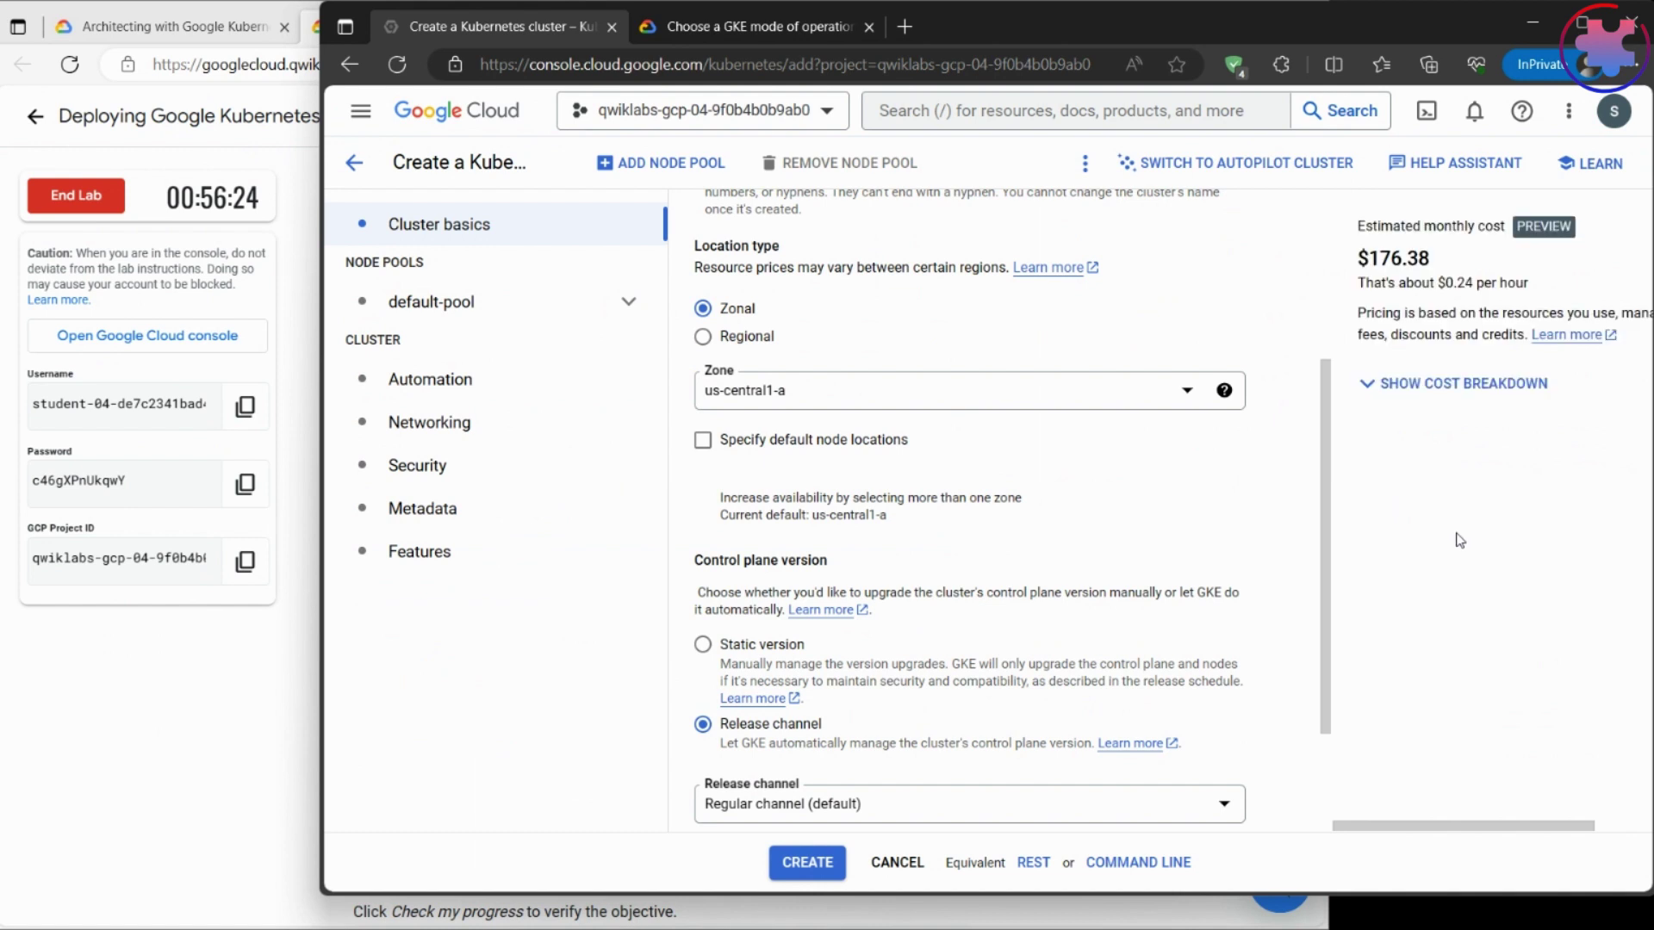
- Examine the control plane's release channel and version choices, keeping the defaults, and return to the start of Cluster basics
scroll(1119, 546, down, 1)
scroll(1119, 554, down, 1)
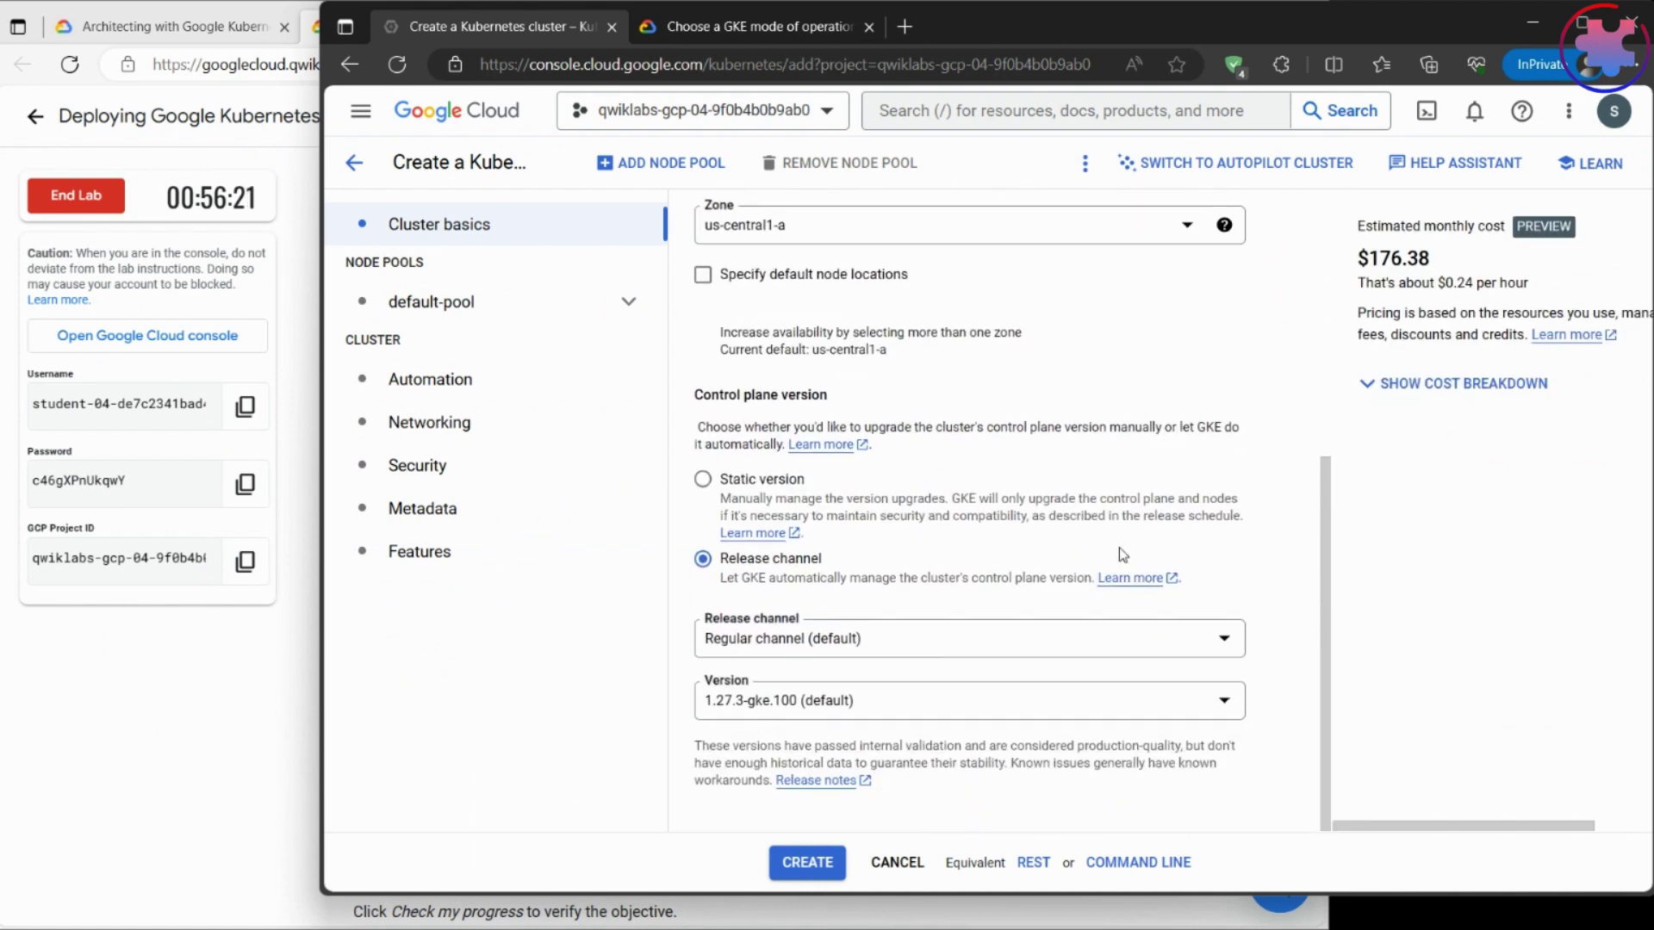
click(960, 655)
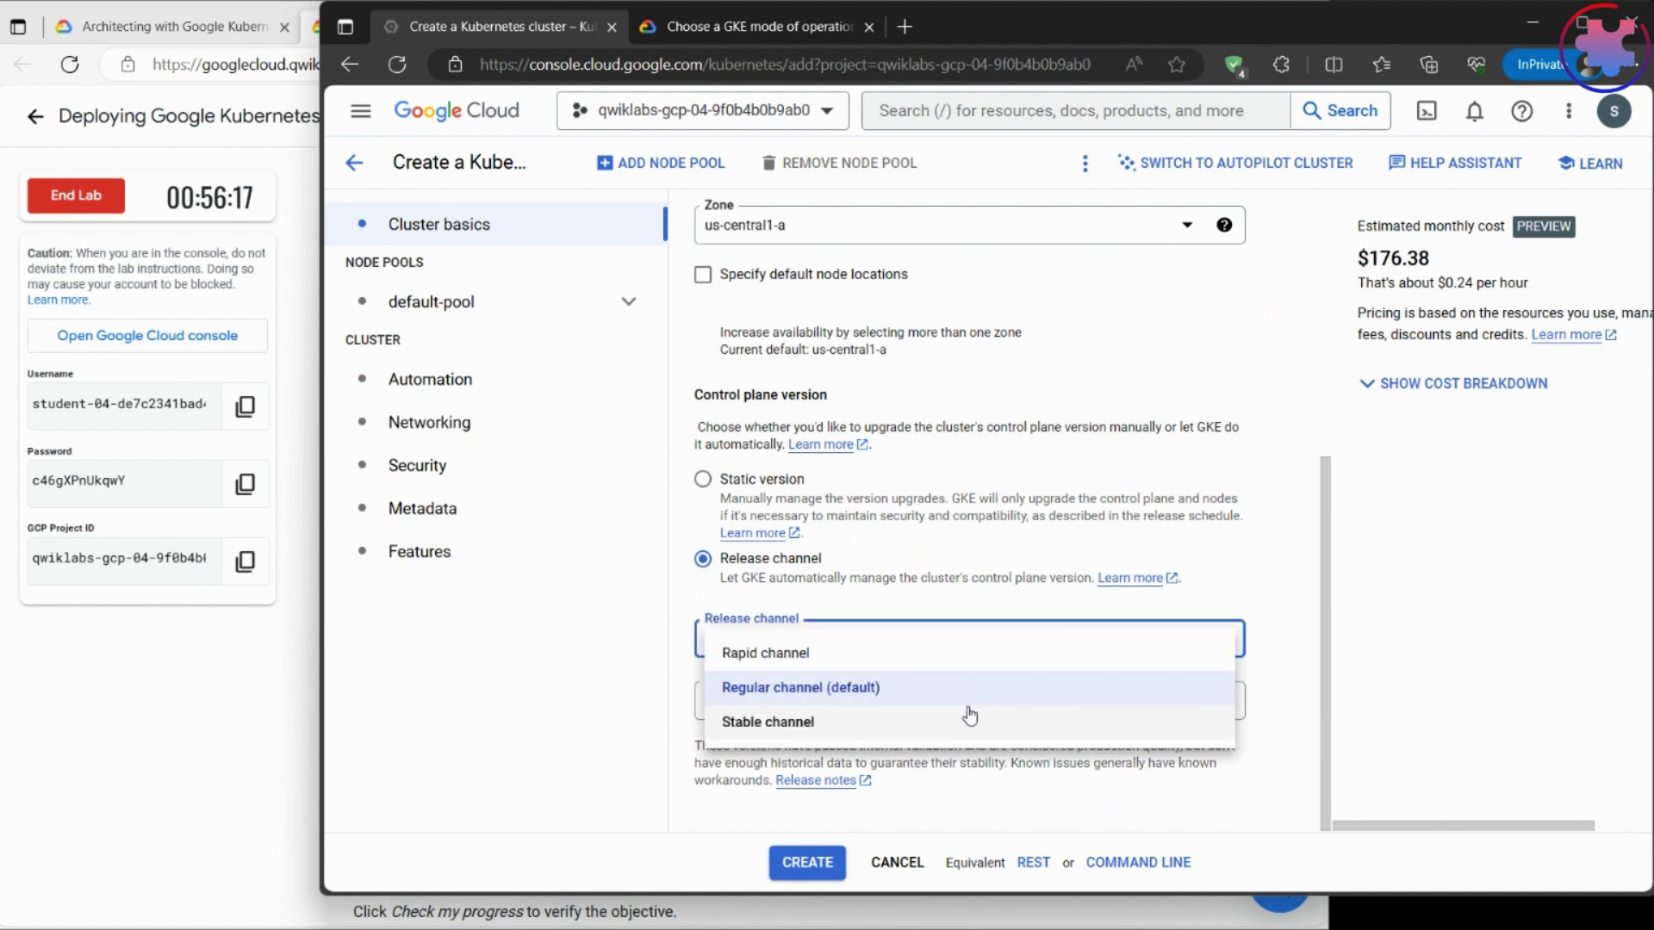
click(1496, 546)
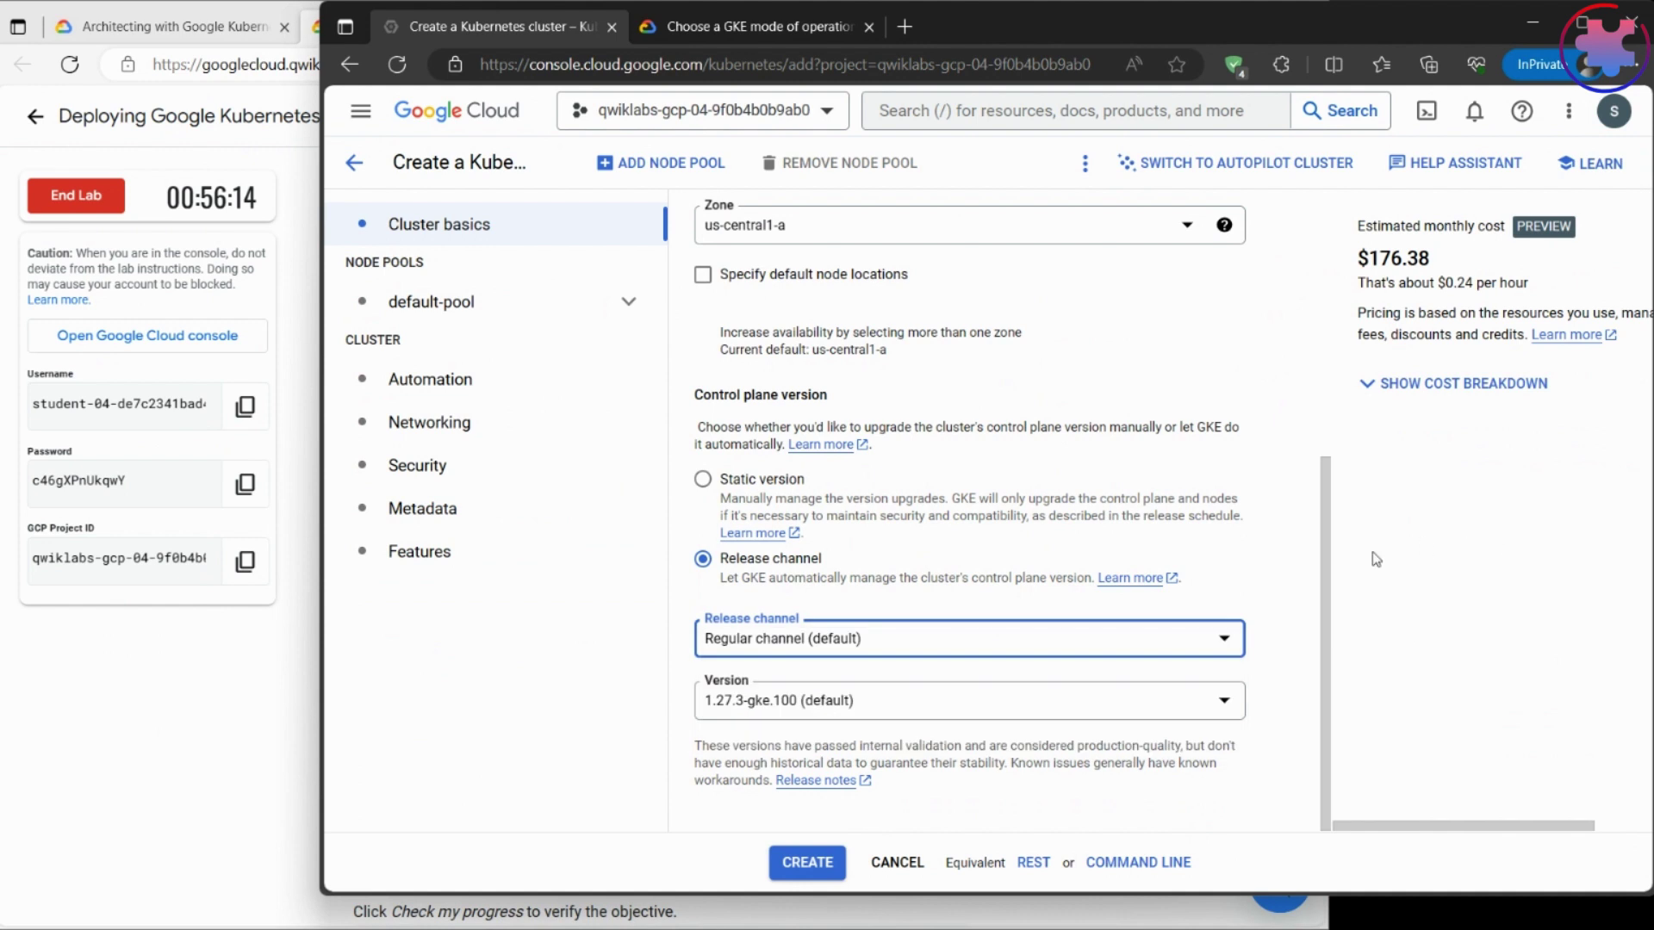
click(1224, 702)
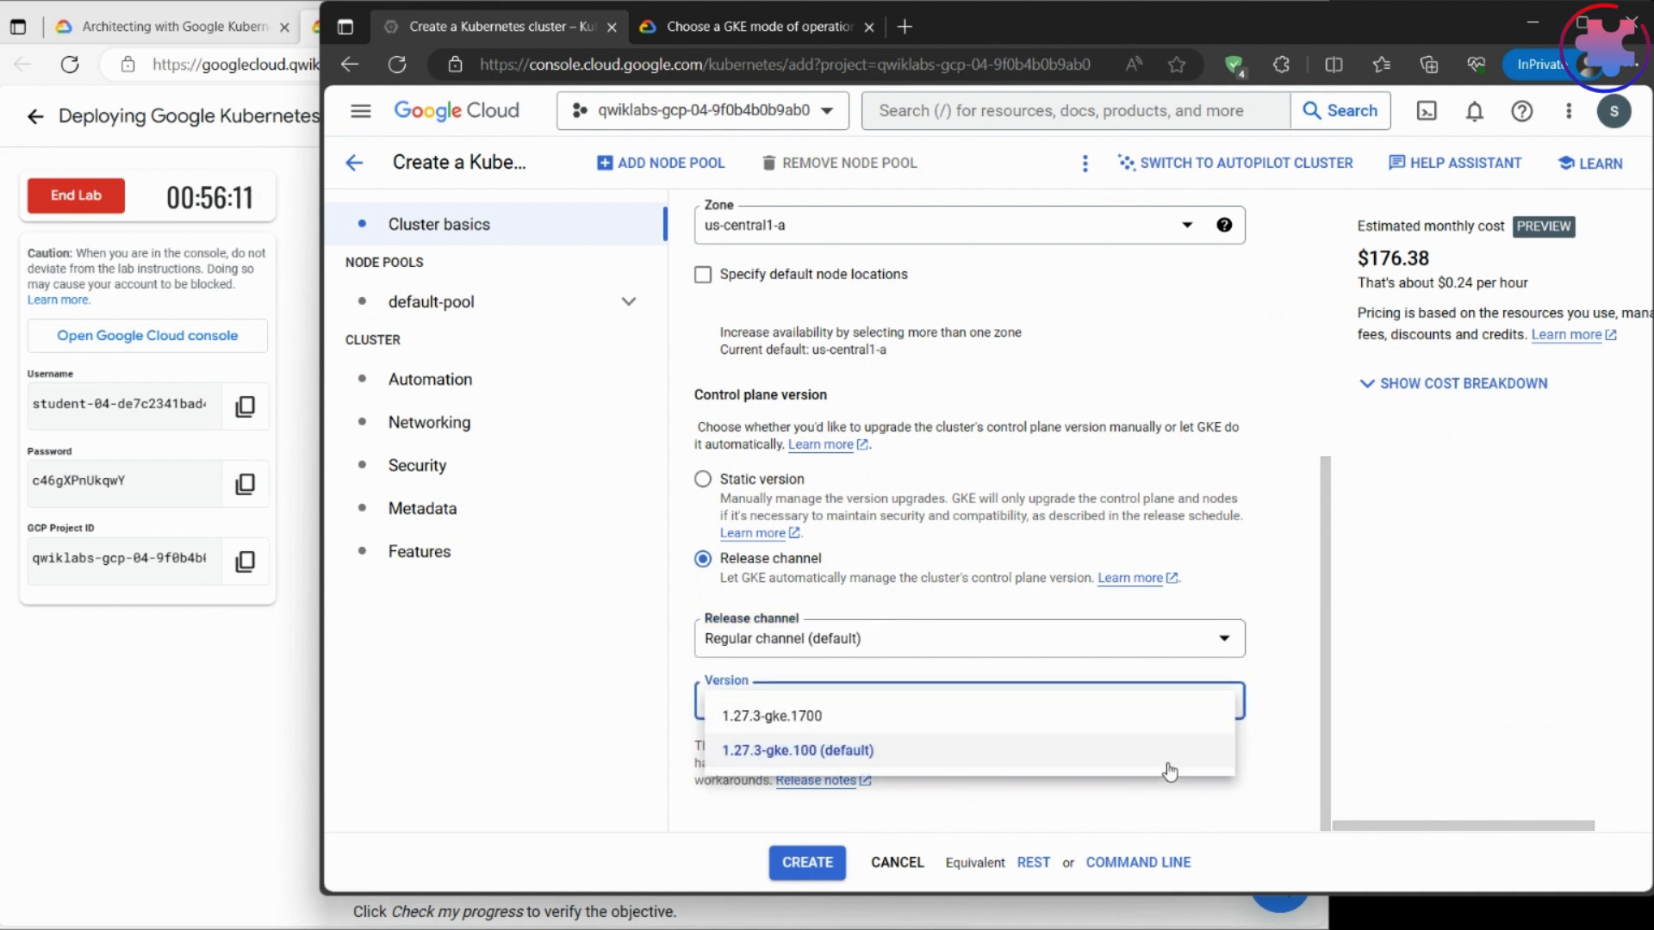
click(1176, 737)
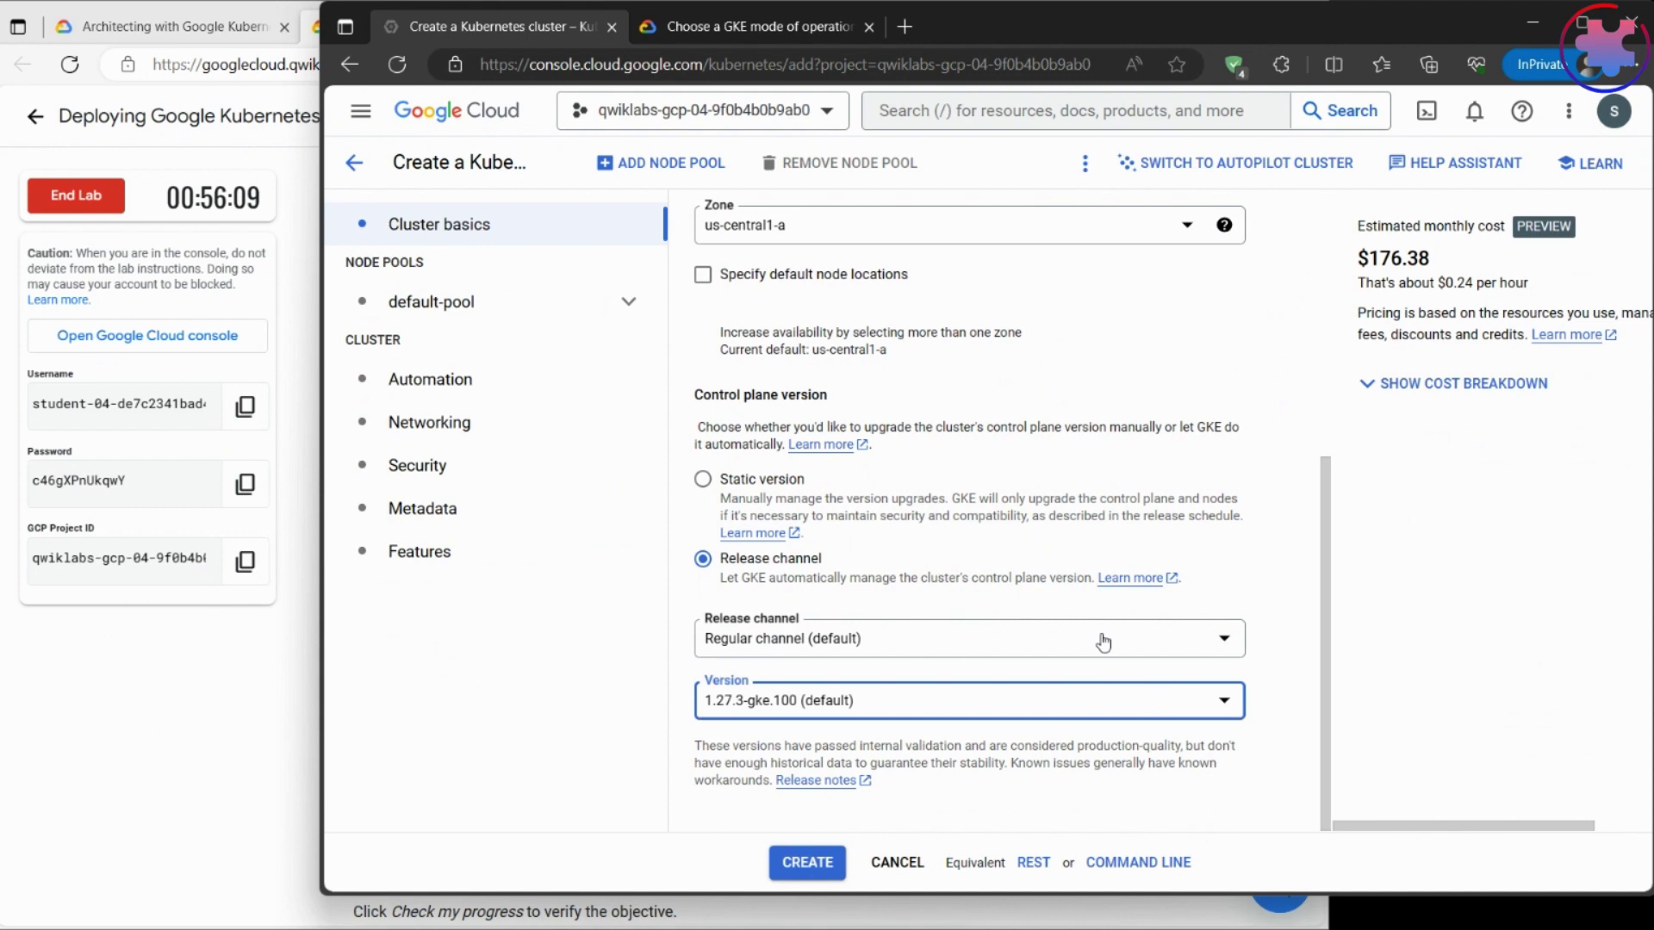
scroll(1103, 642, up, 5)
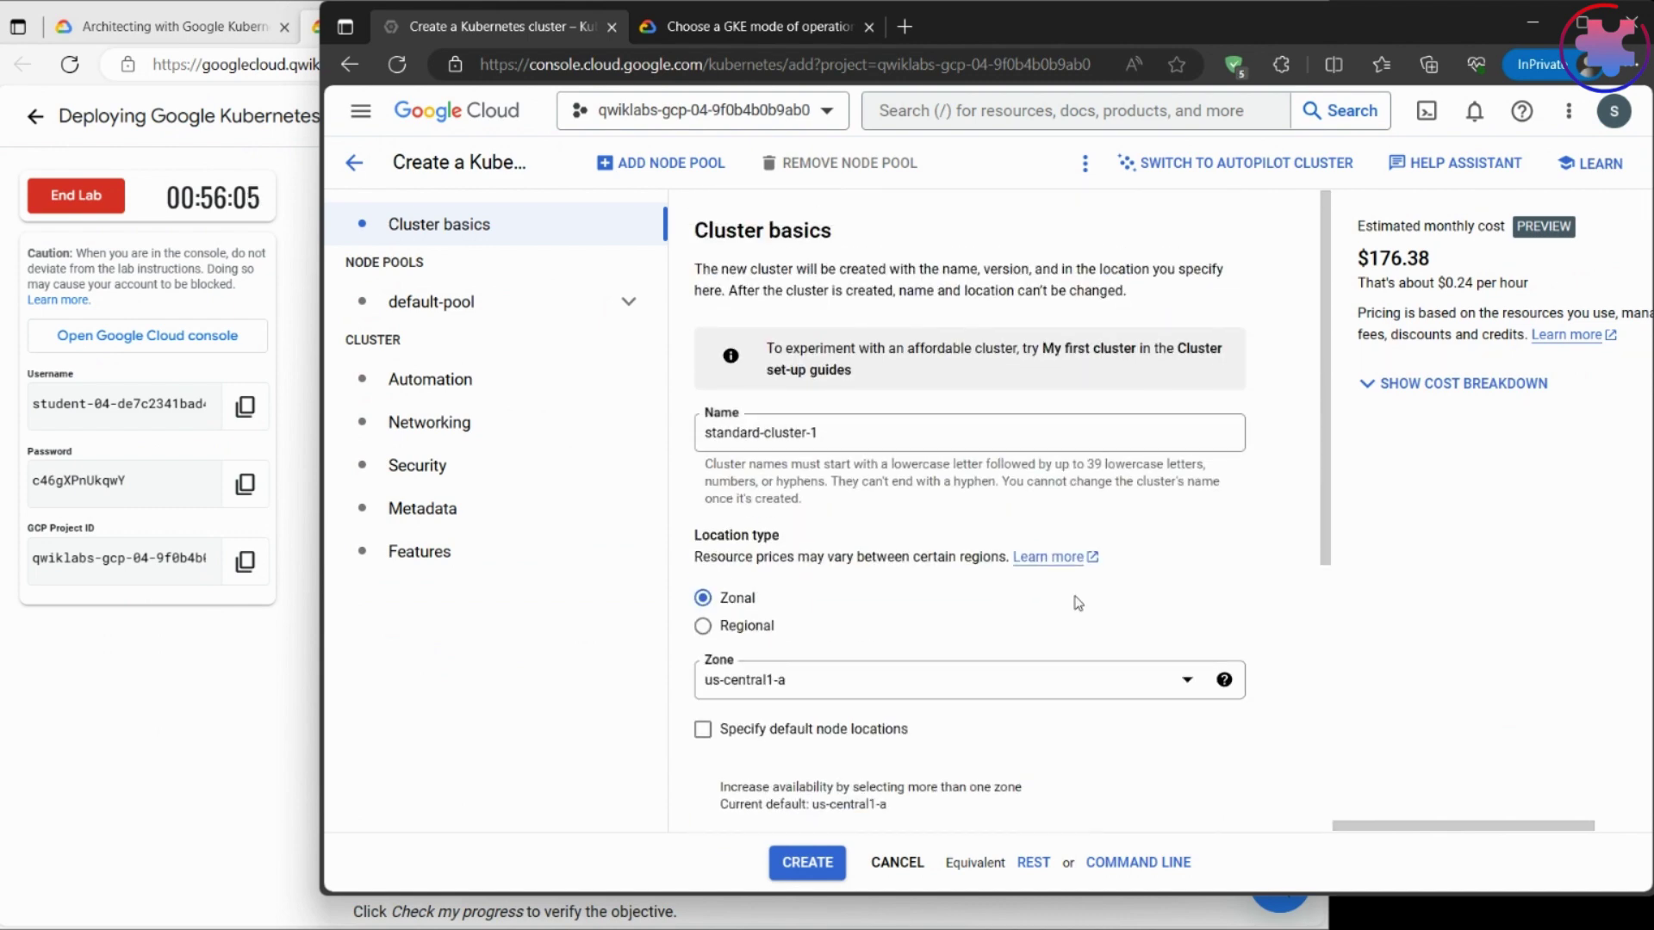
- Consult the regional clusters pricing guide, then create the cluster with the remaining settings at their defaults
click(1045, 558)
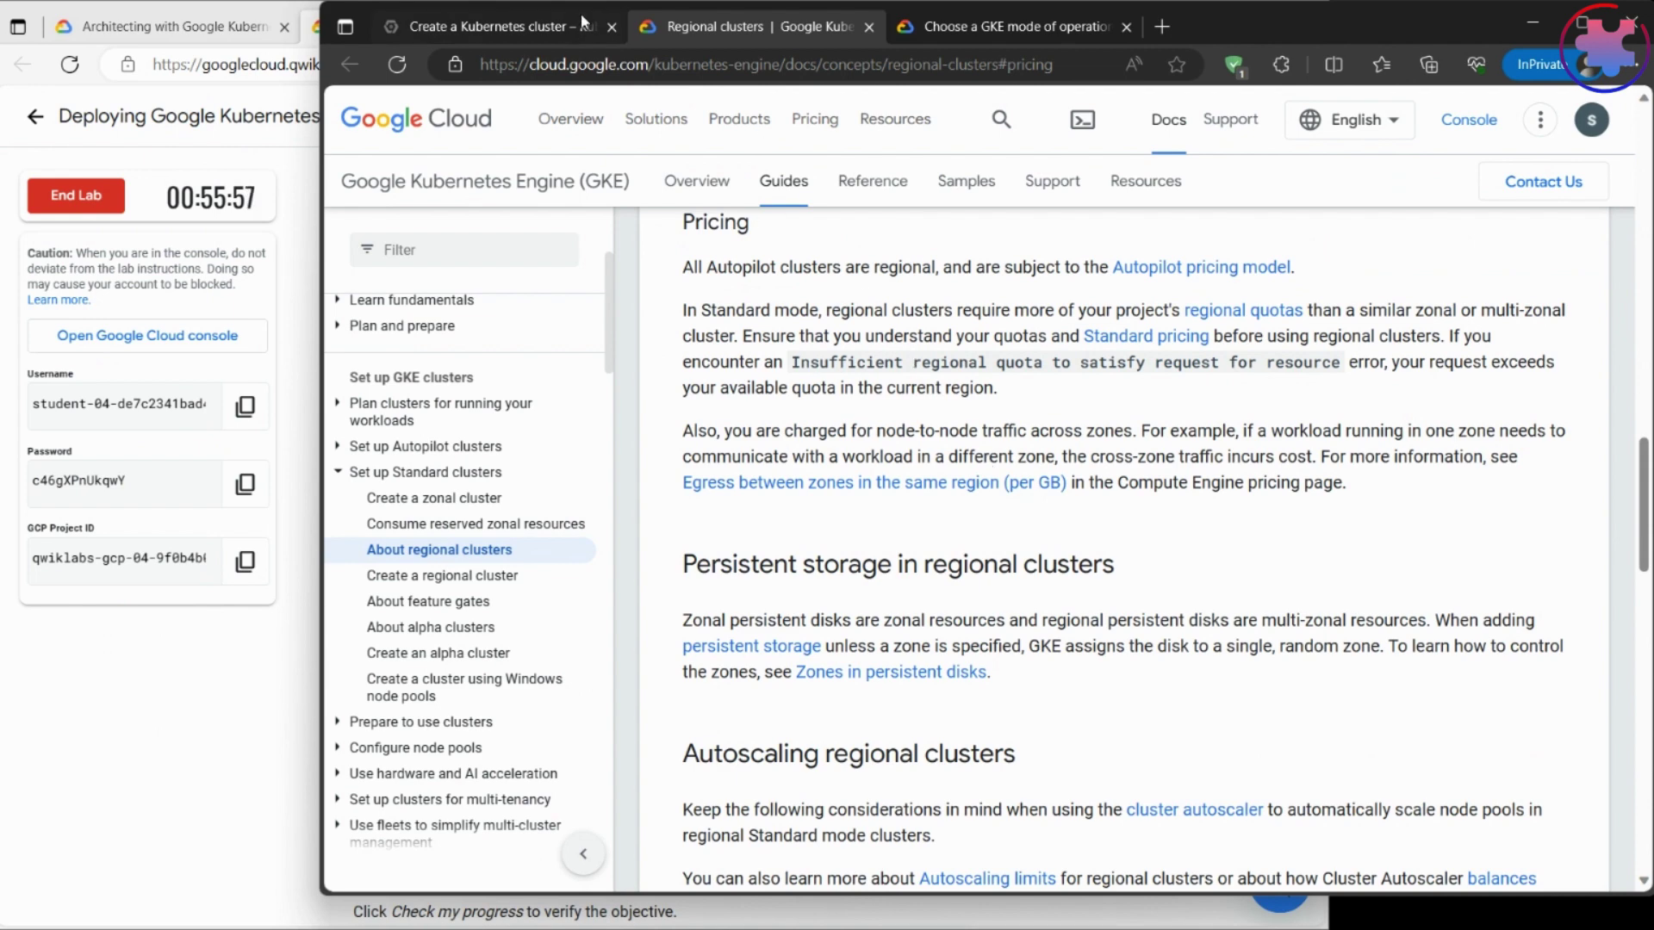
click(552, 26)
scroll(908, 448, down, 5)
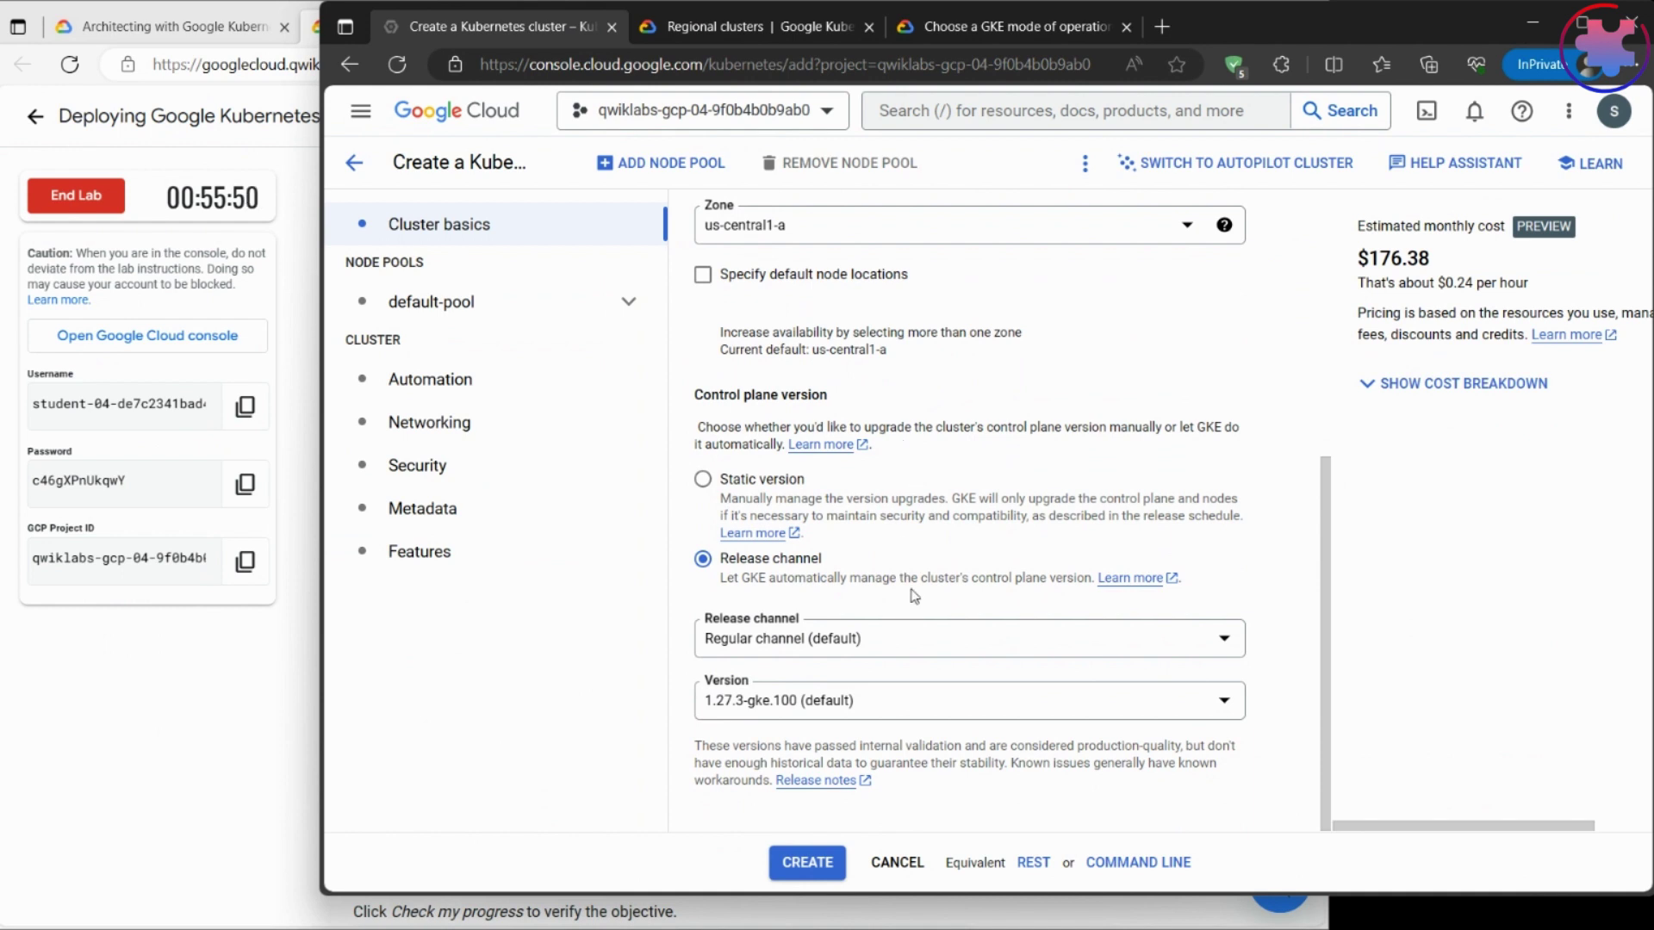
click(818, 862)
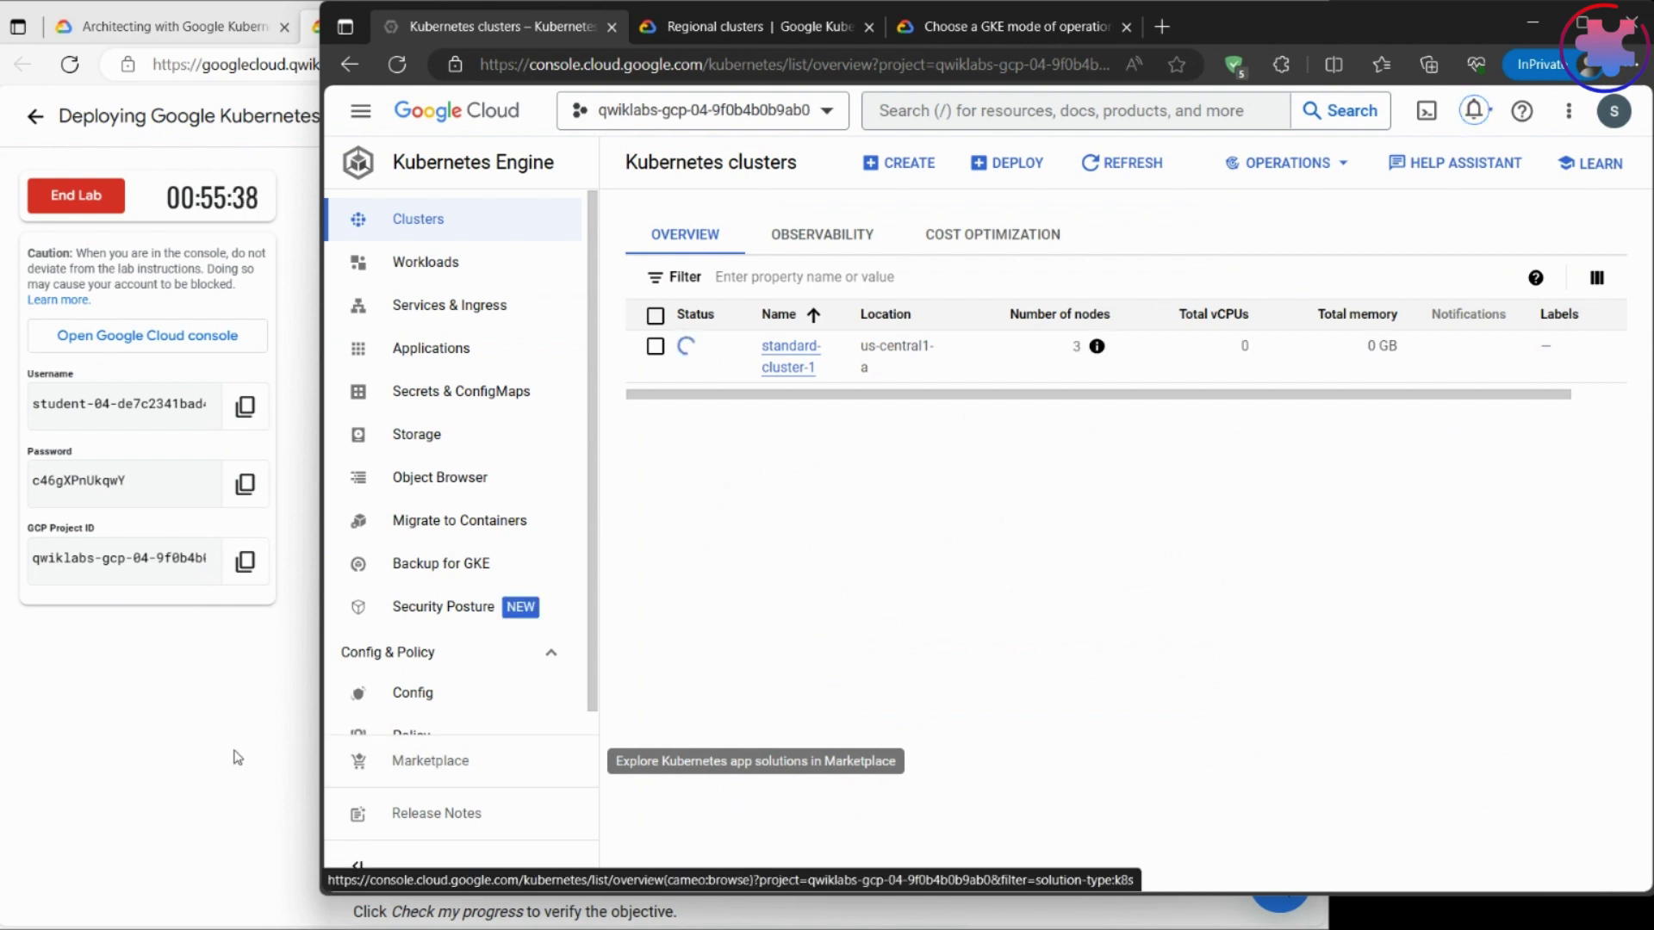
- Read the lab instructions from the end of Task 1 through Task 3, checking the cluster's provisioning status in the console
click(204, 758)
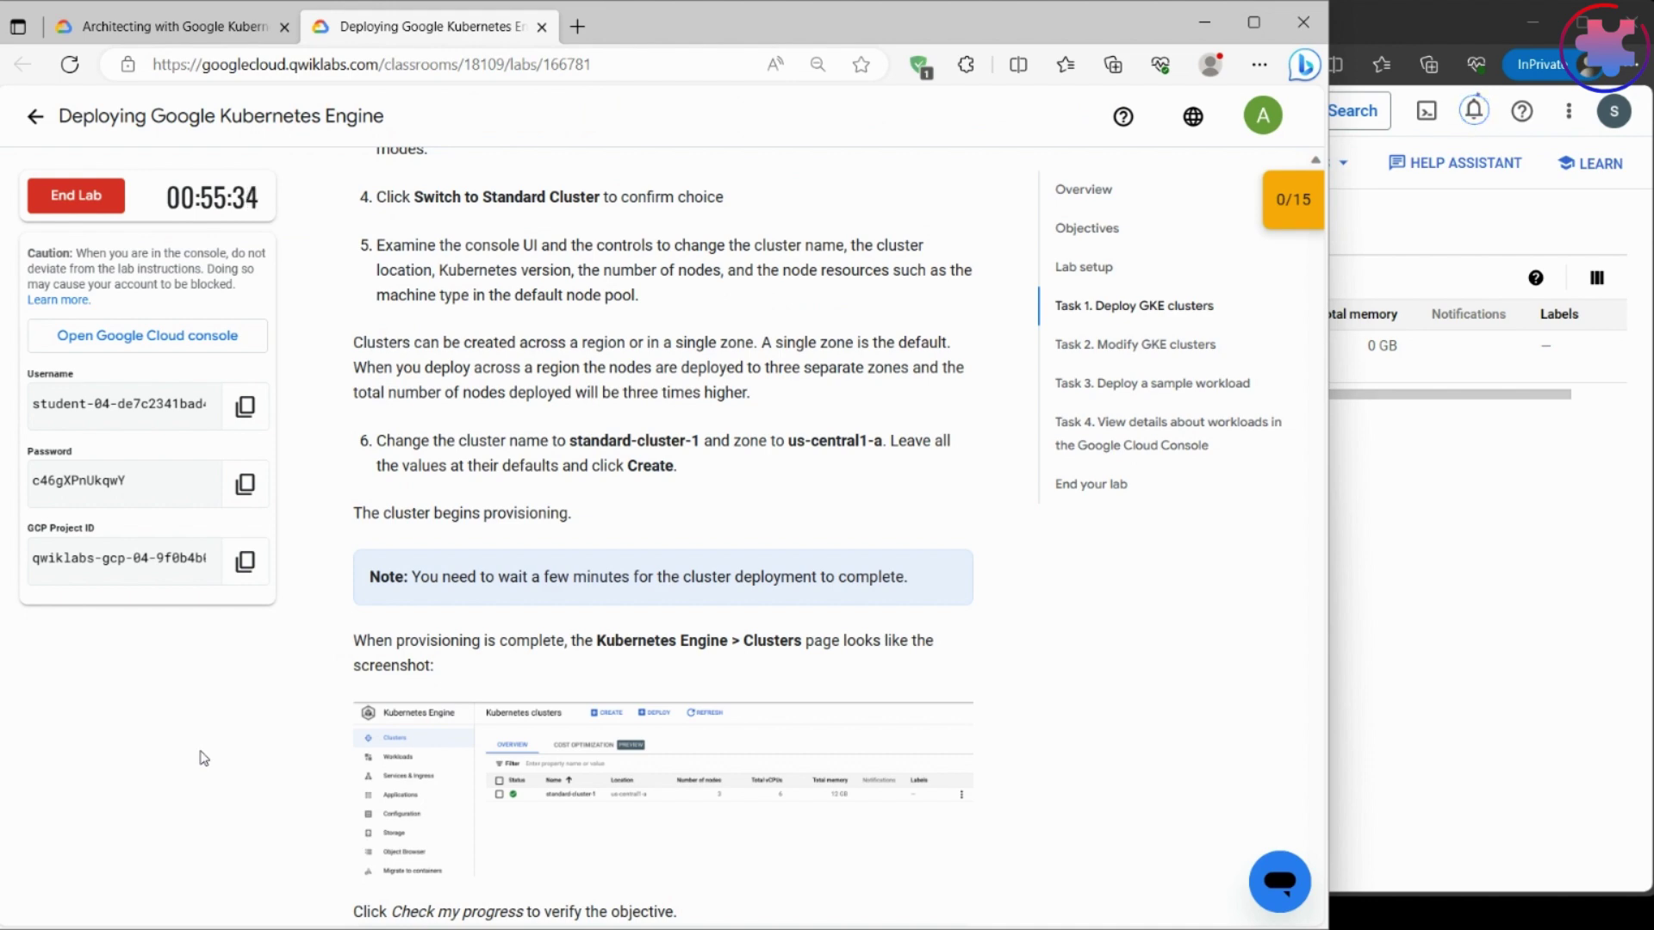
scroll(204, 758, down, 7)
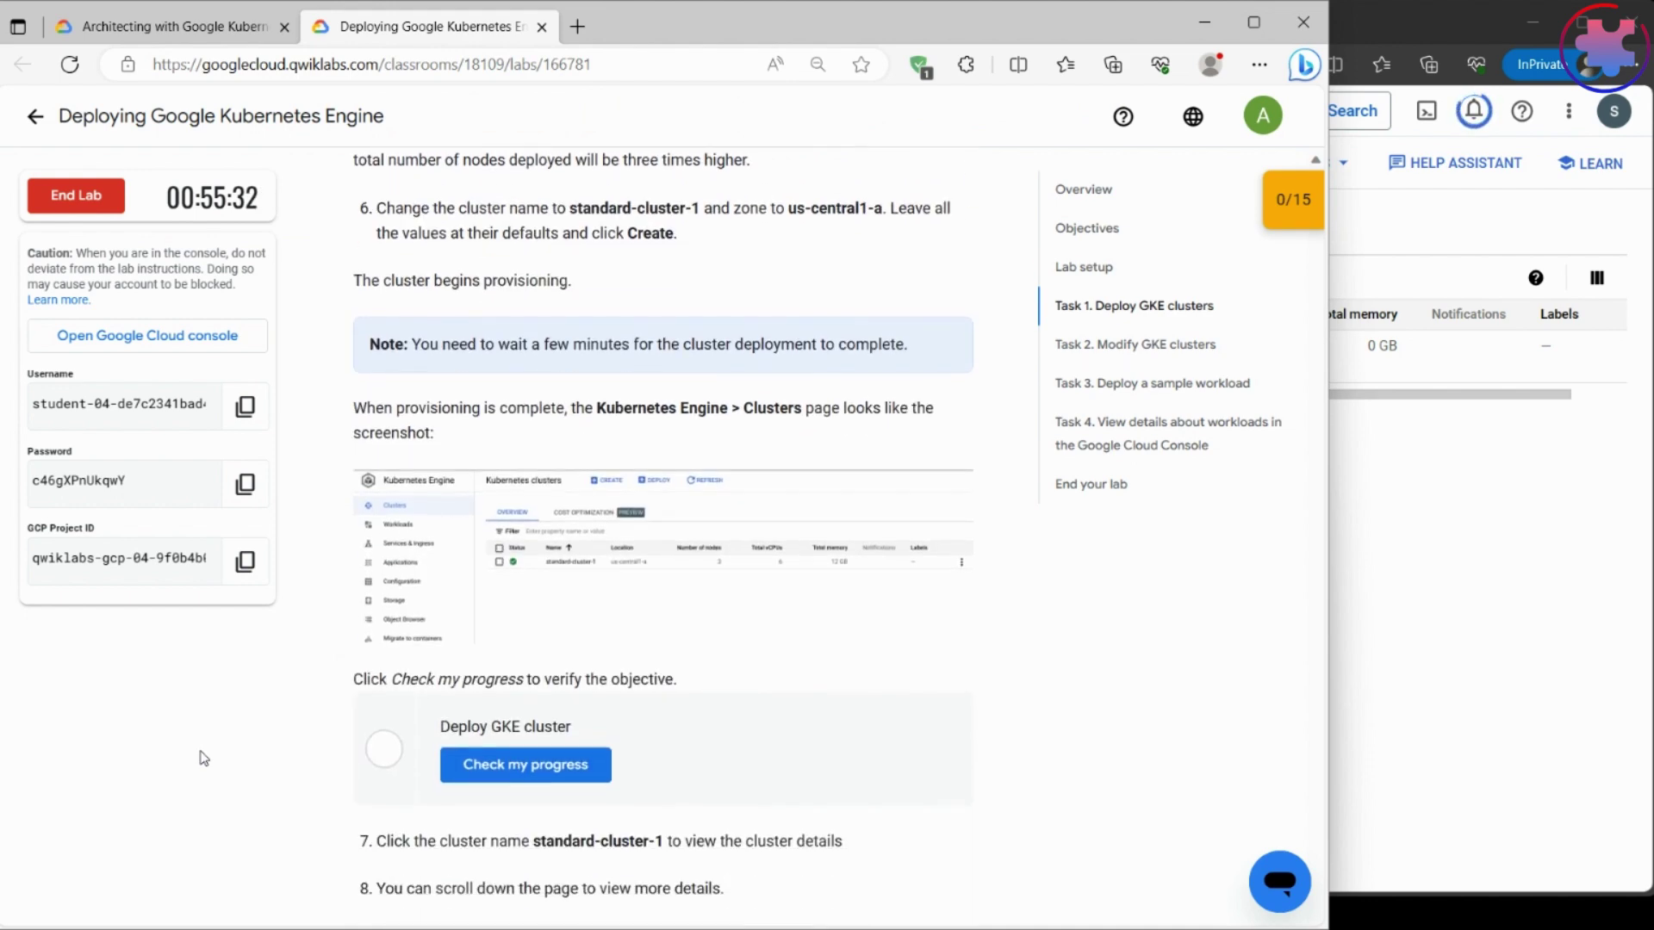
scroll(204, 758, down, 1)
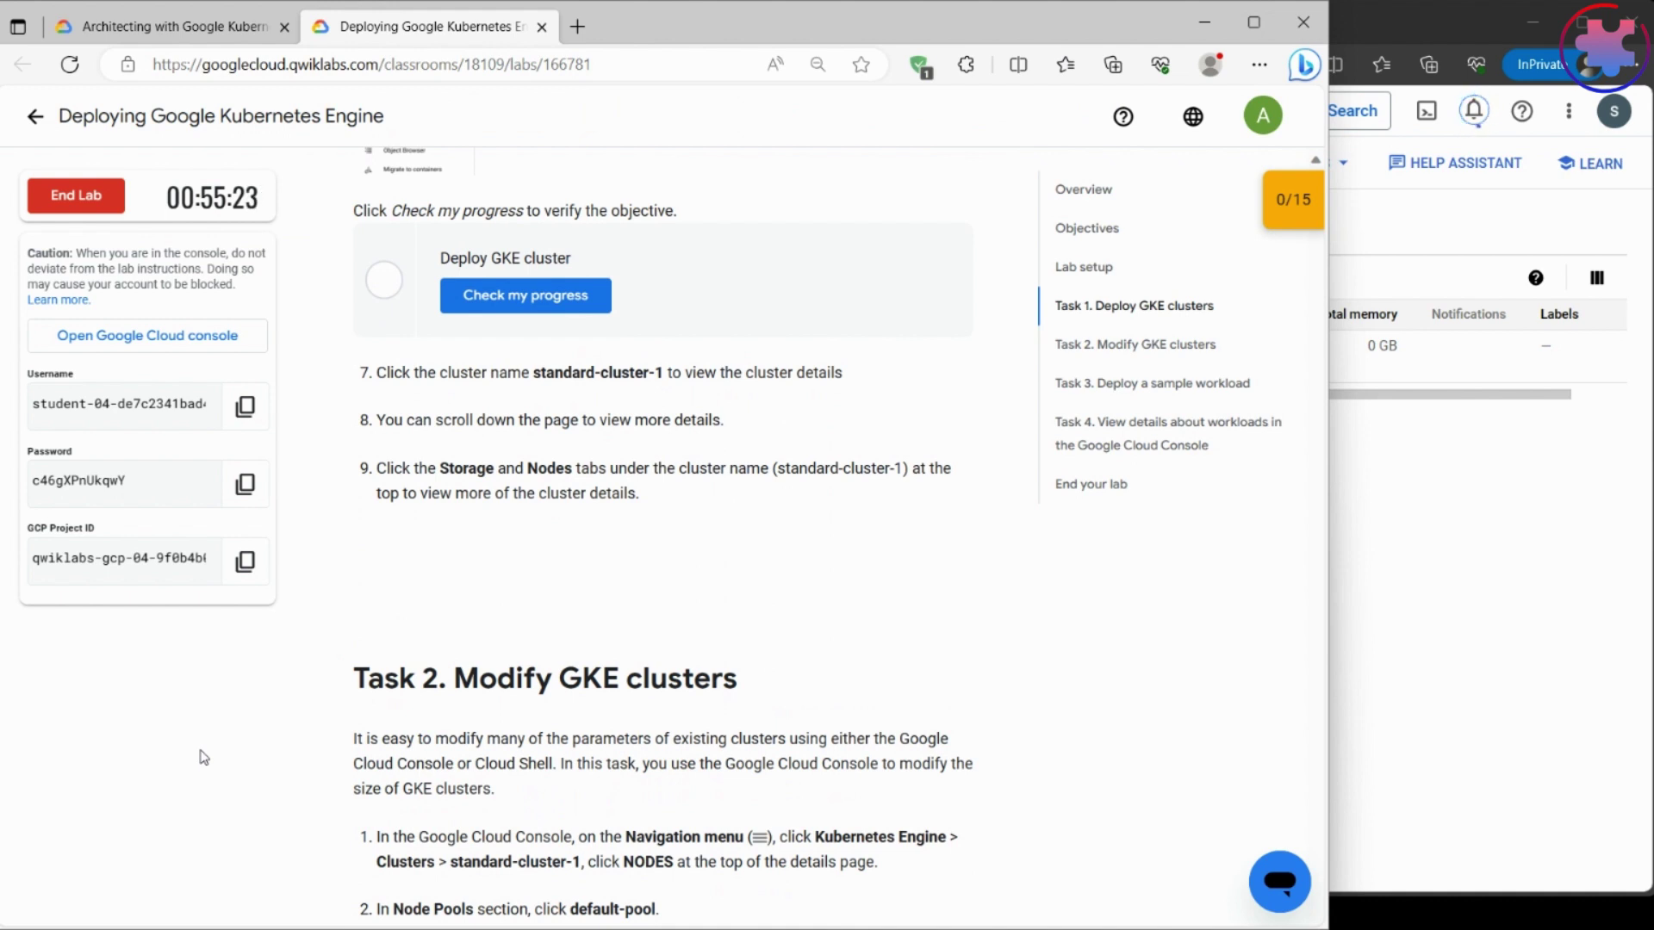
click(1561, 651)
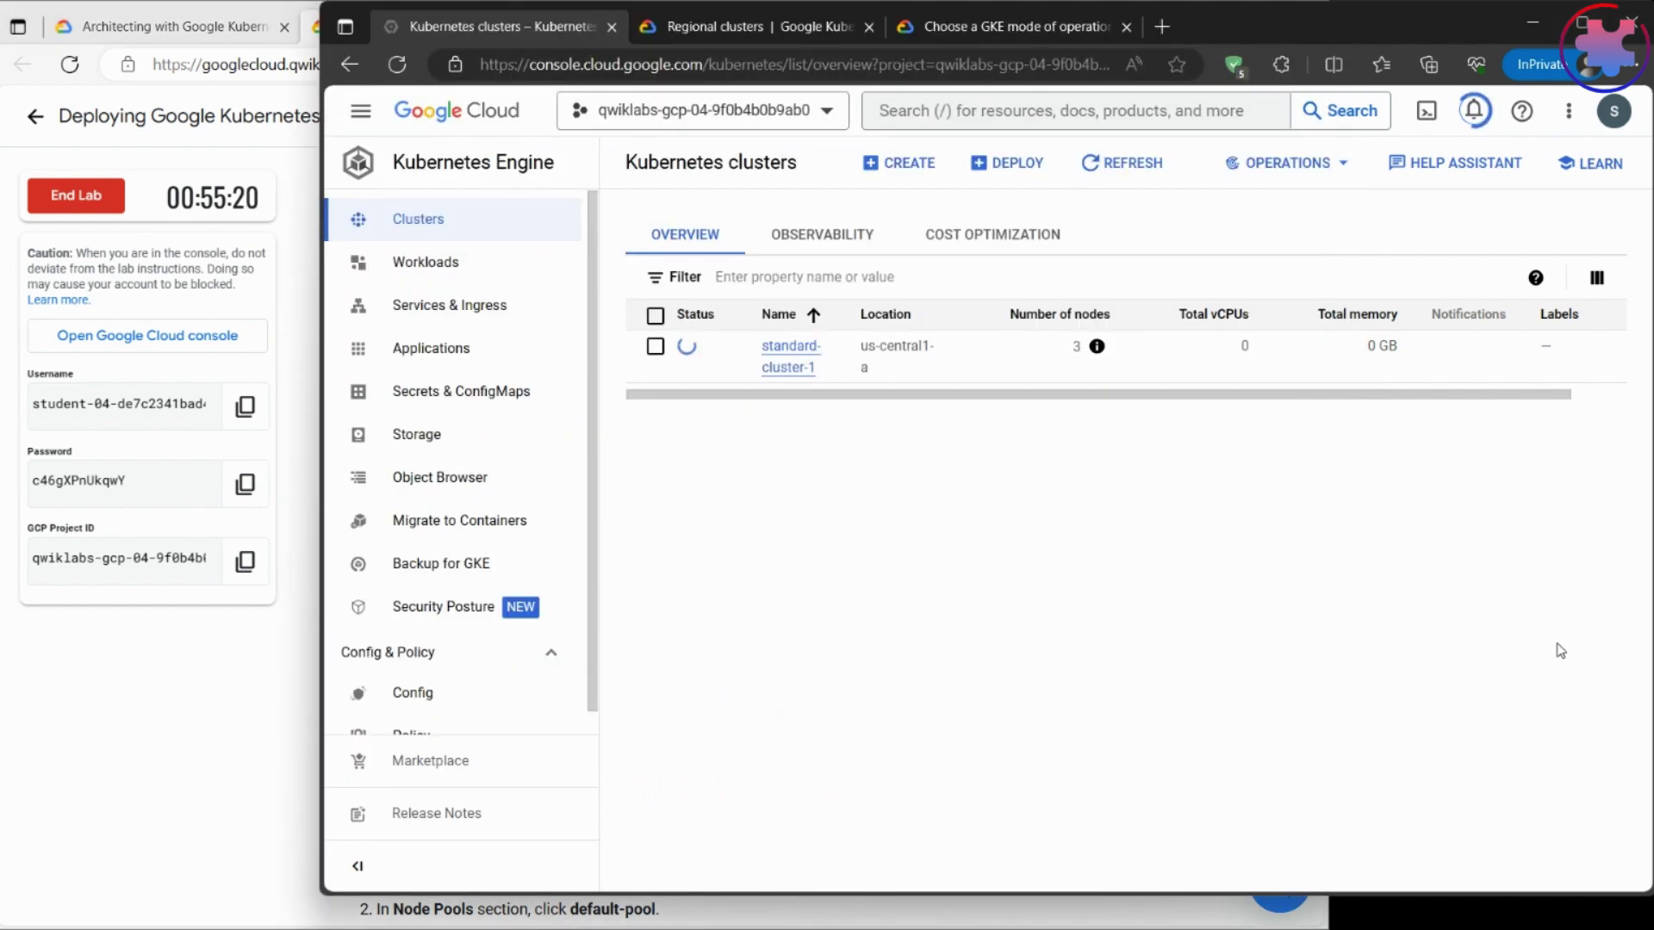
click(214, 788)
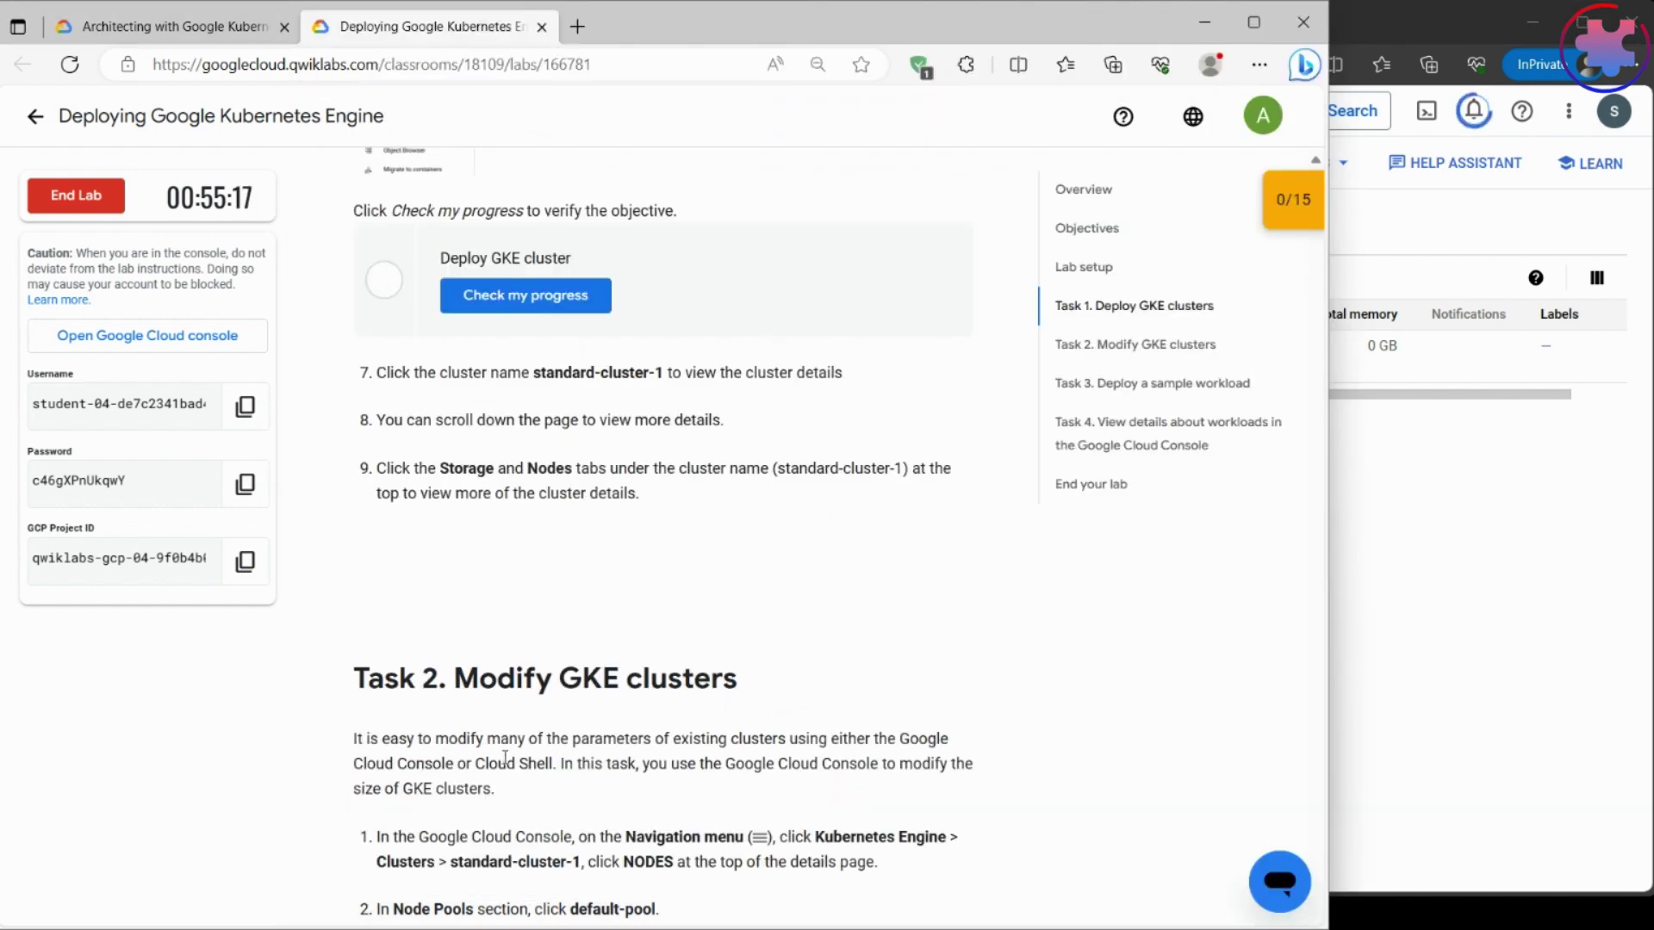
scroll(506, 758, down, 7)
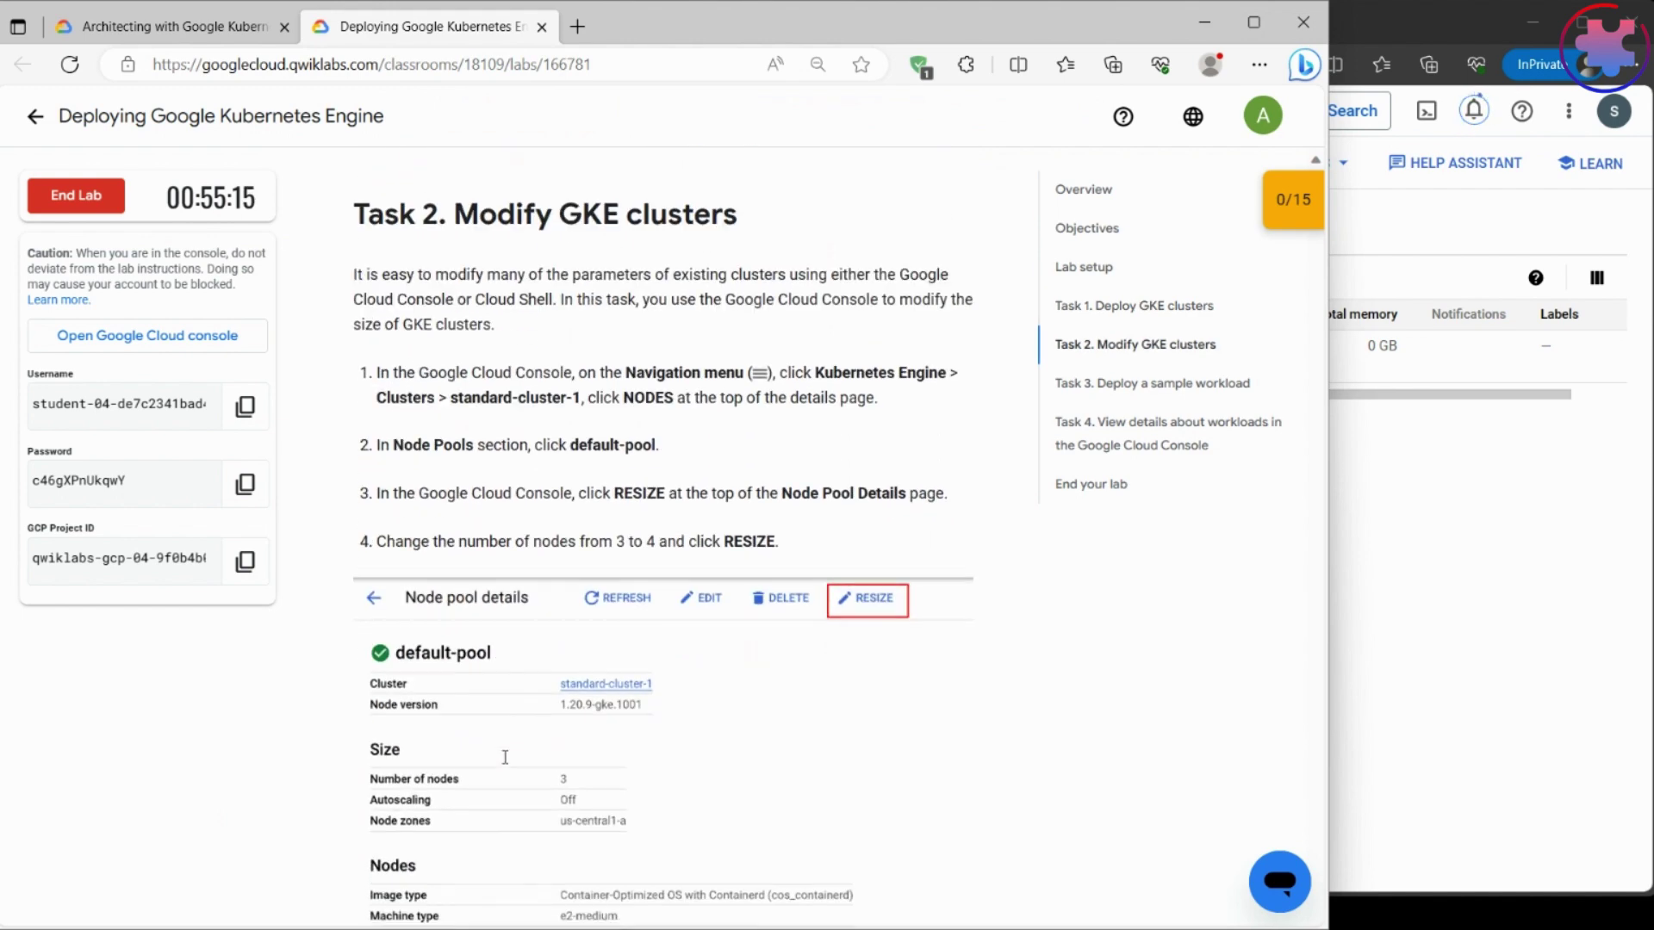
scroll(504, 751, up, 1)
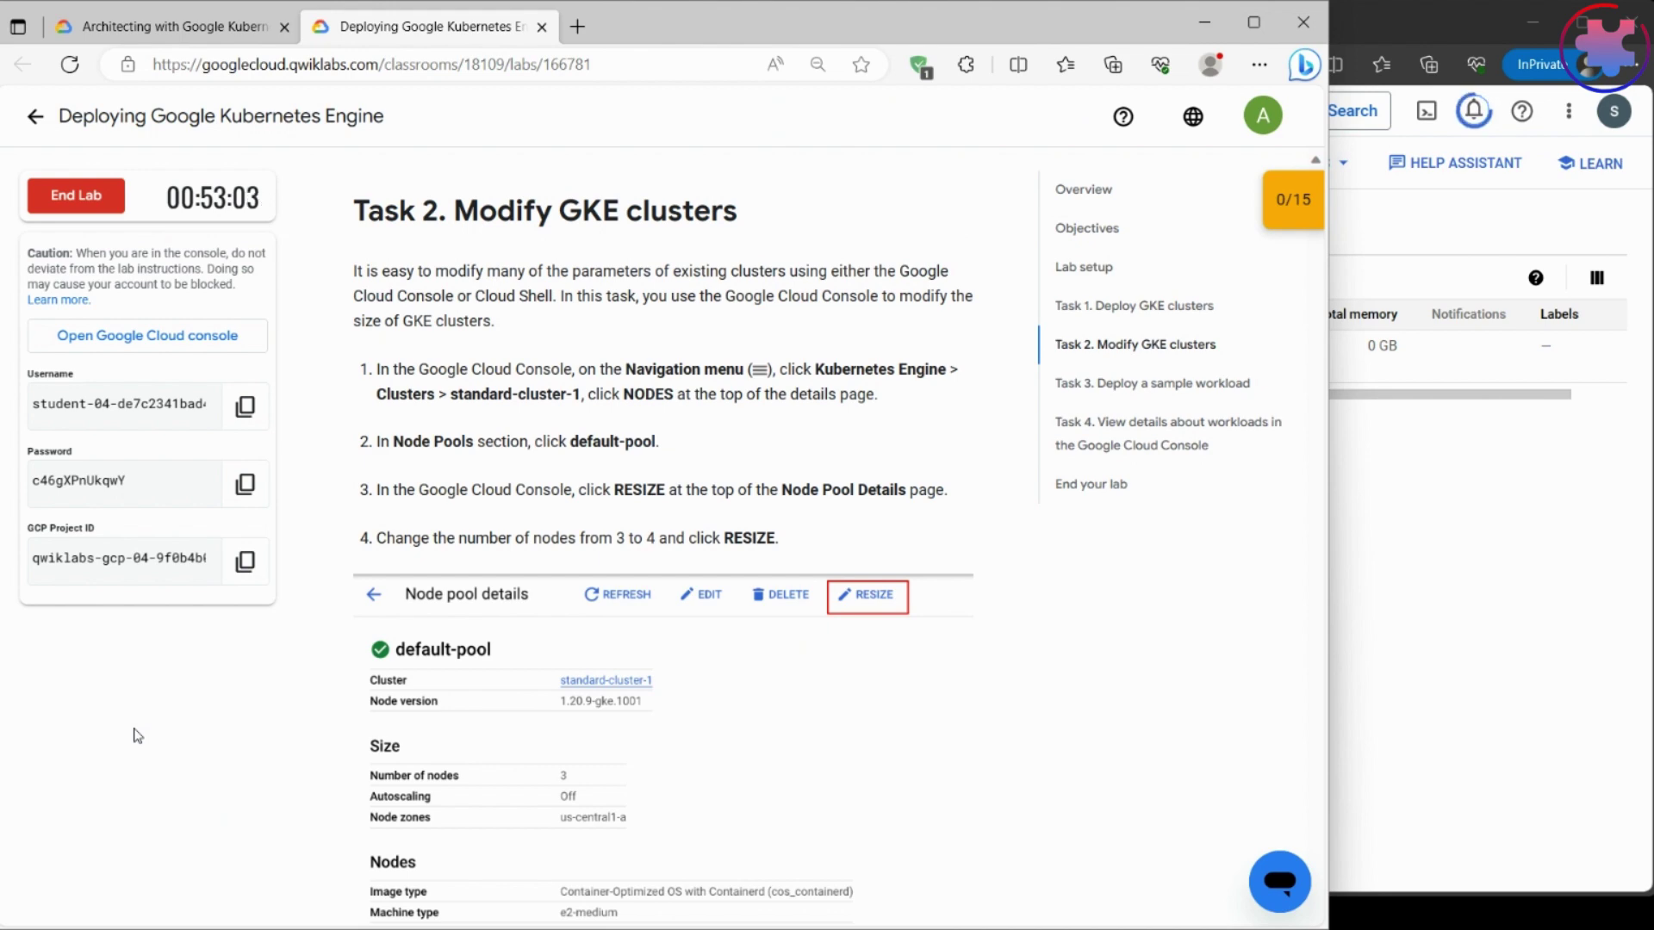
scroll(135, 734, down, 7)
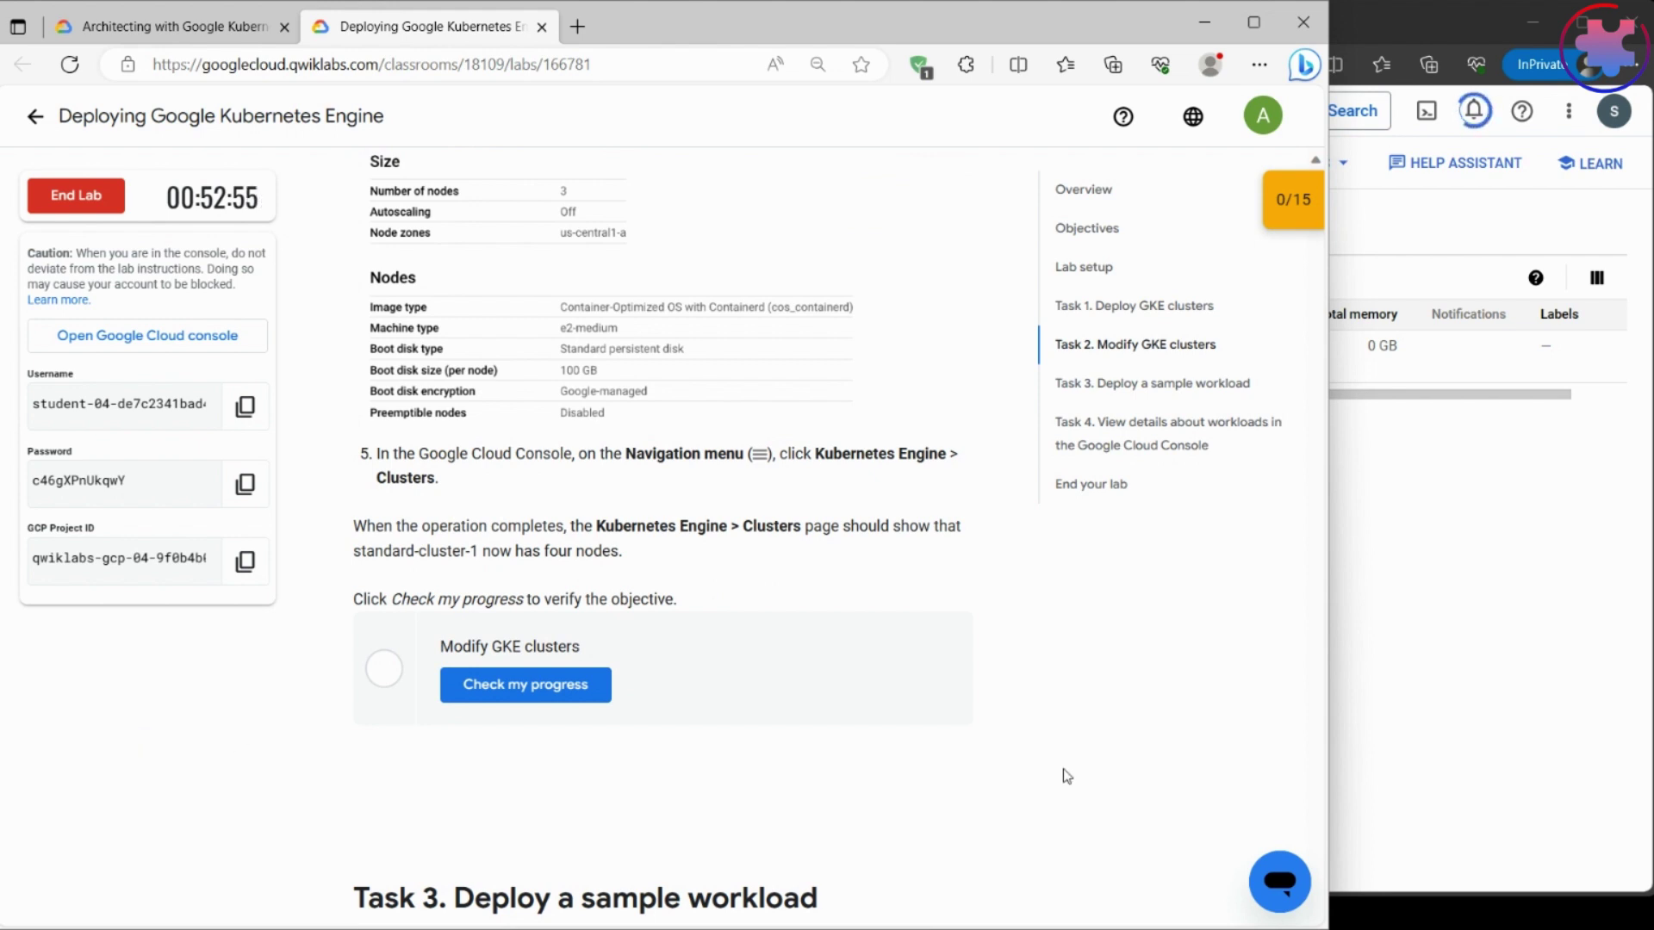
click(1486, 710)
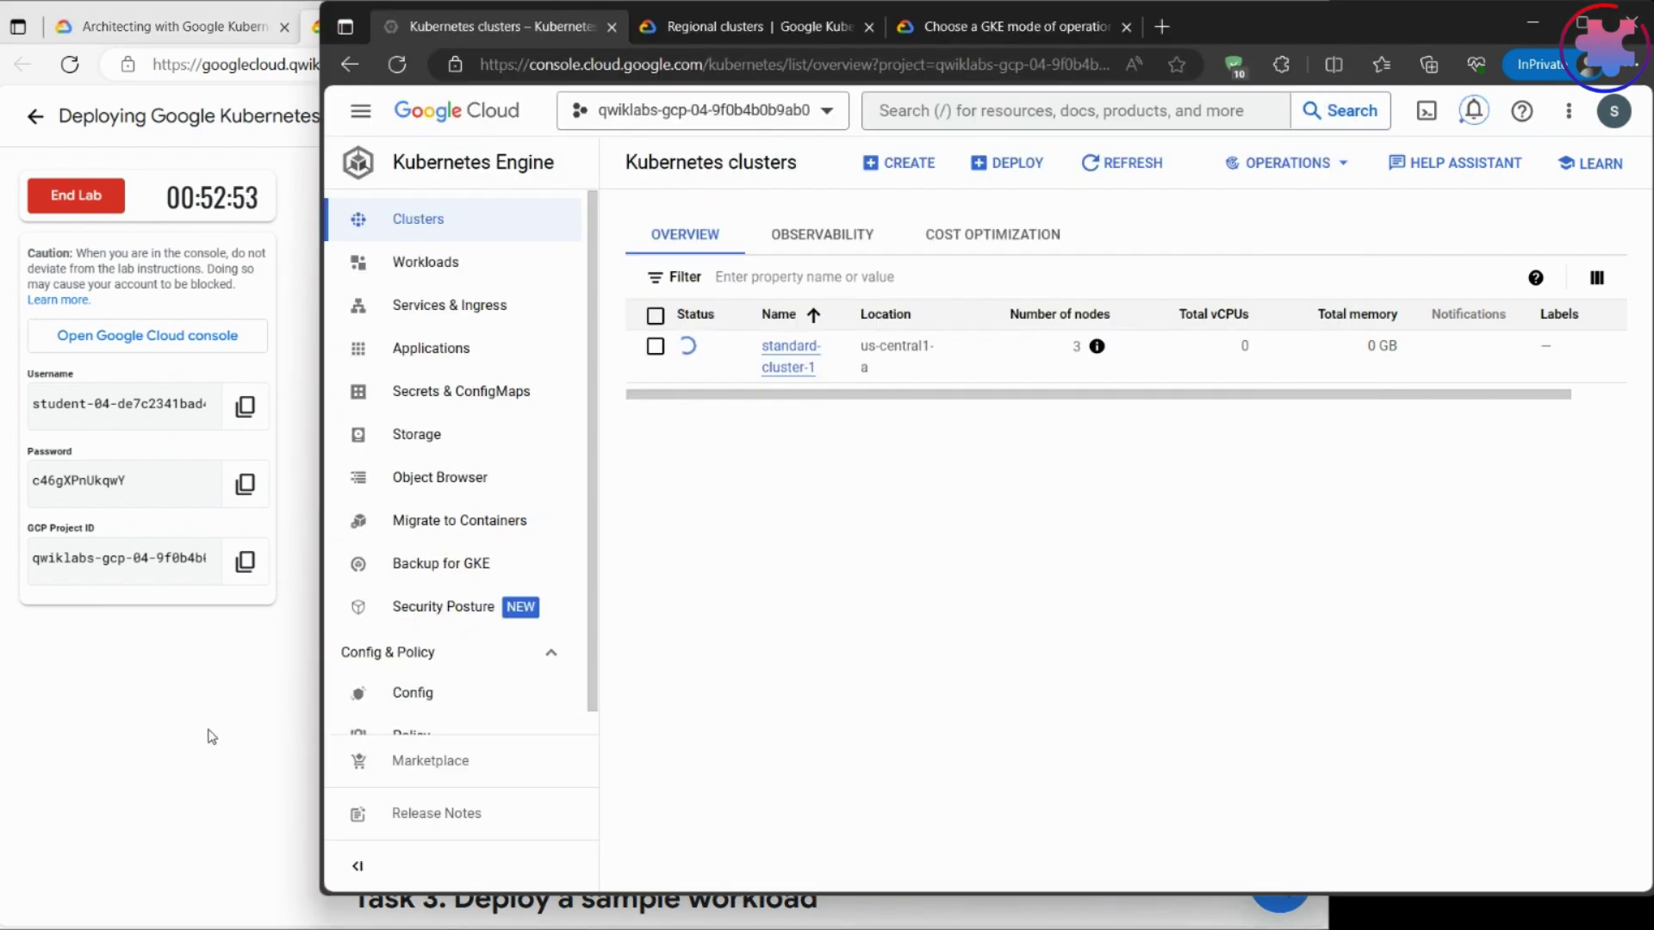
click(211, 736)
scroll(211, 737, down, 8)
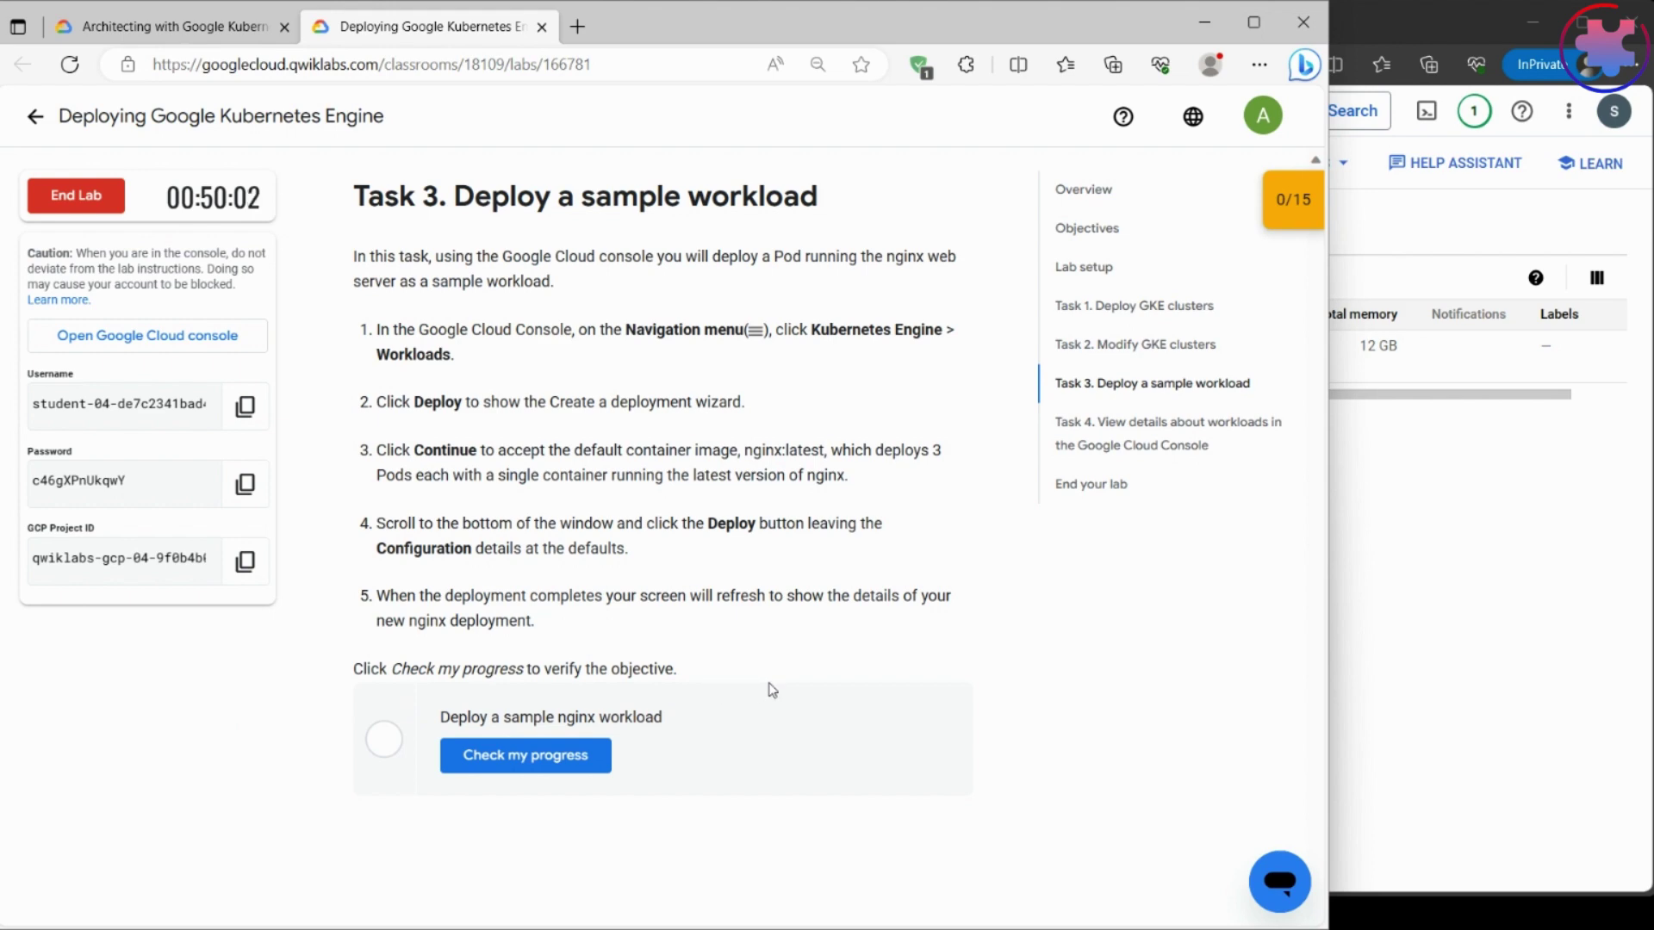
- Go back to Task 1, check the cluster's status in the console and run the progress check for Deploy GKE cluster
click(1152, 346)
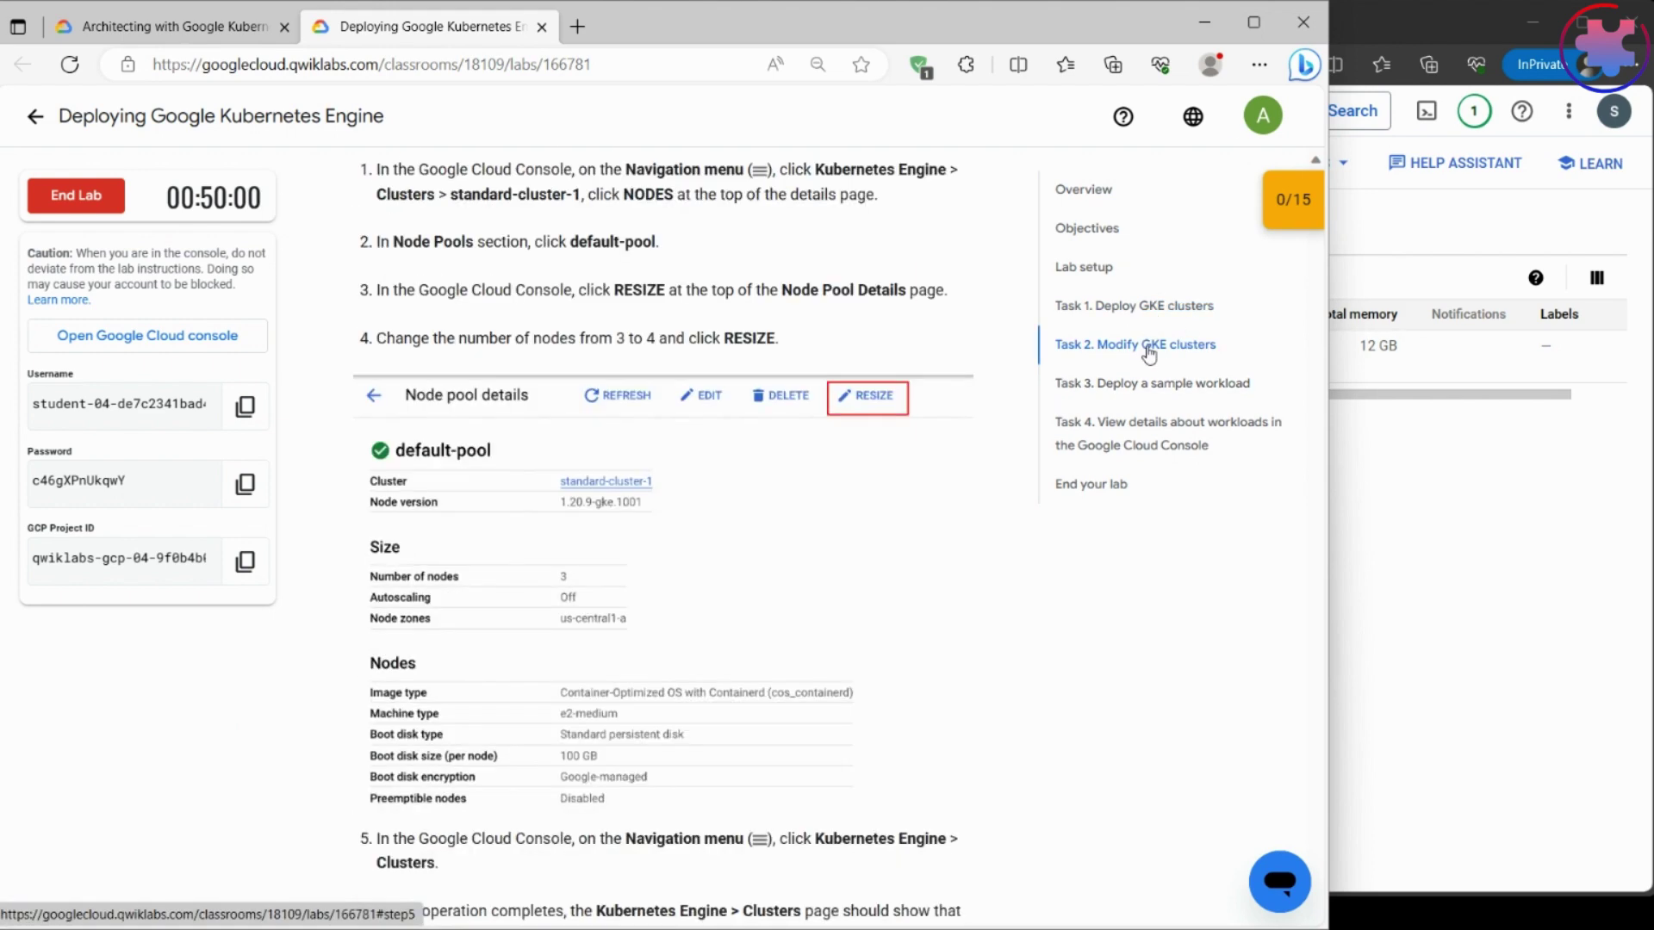
scroll(829, 545, up, 10)
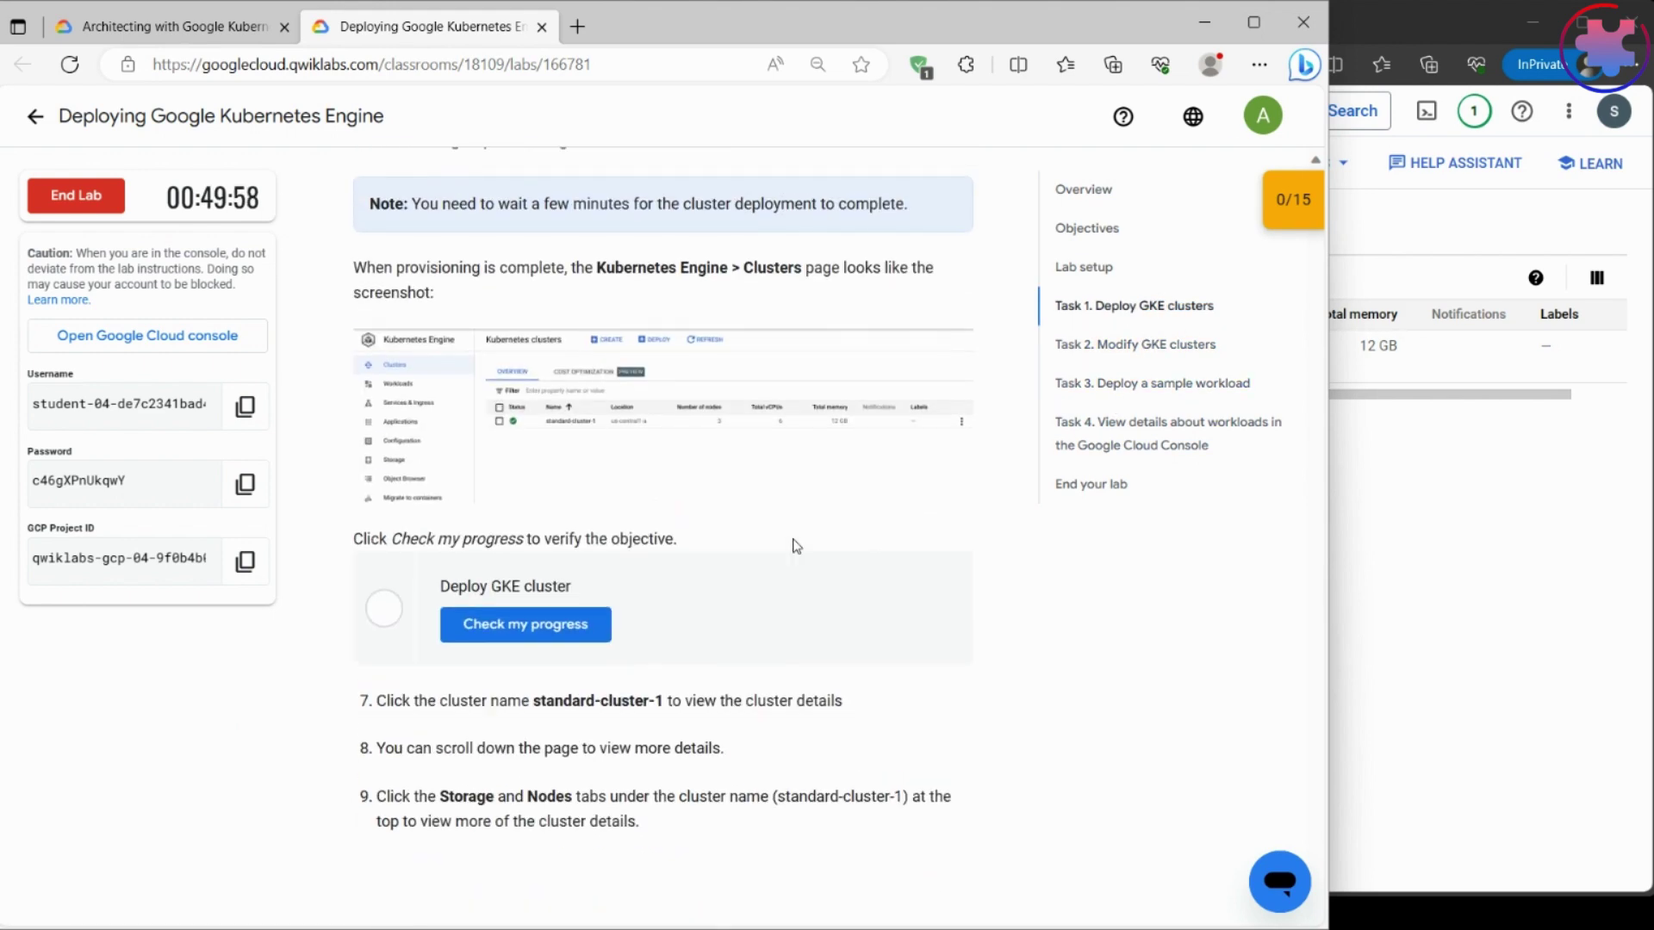
scroll(797, 546, up, 2)
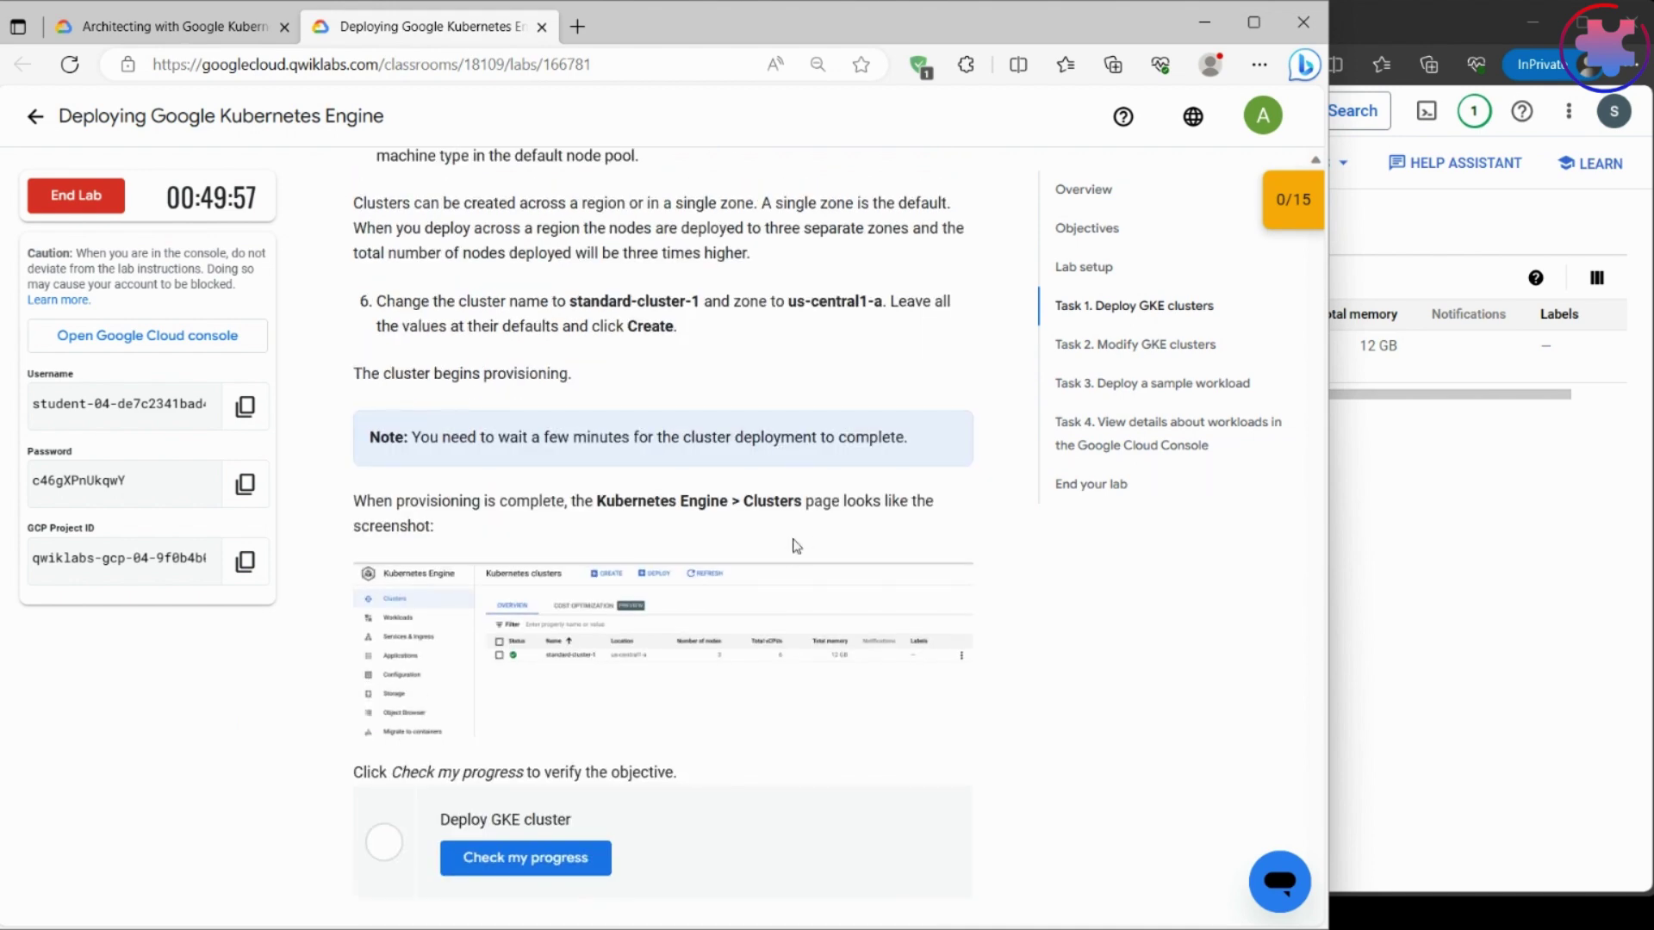
click(1465, 508)
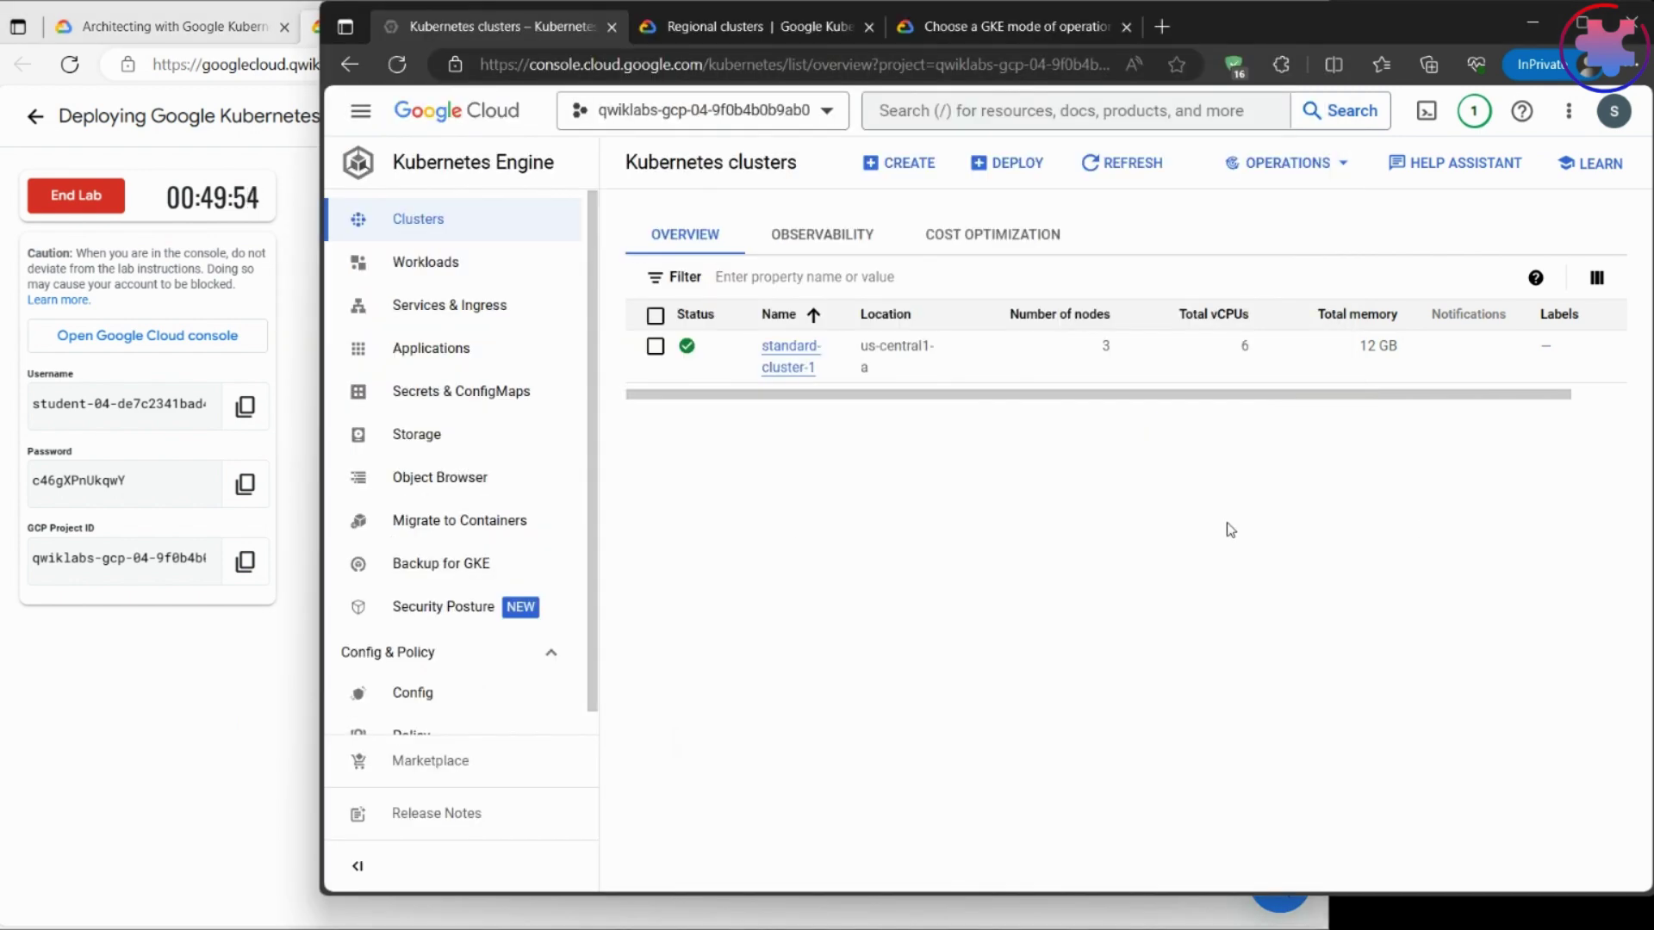
click(191, 687)
click(526, 858)
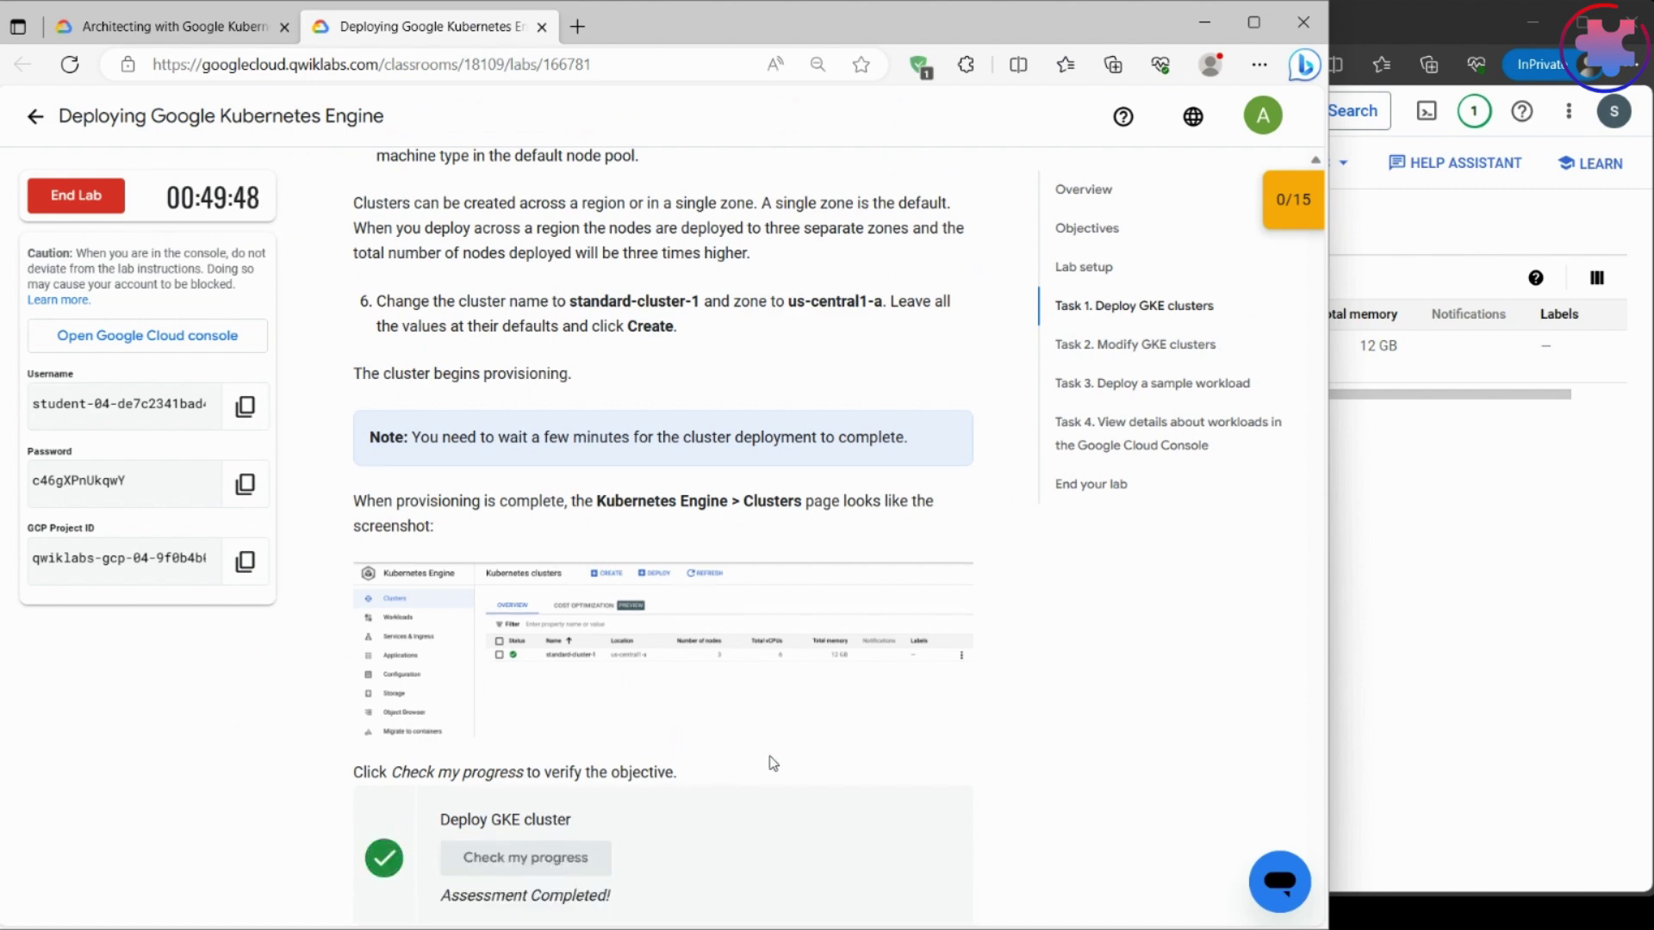
- Following the remaining Task 1 instructions, open the details of standard-cluster-1 in a maximized console window with the side navigation collapsed
scroll(773, 764, down, 8)
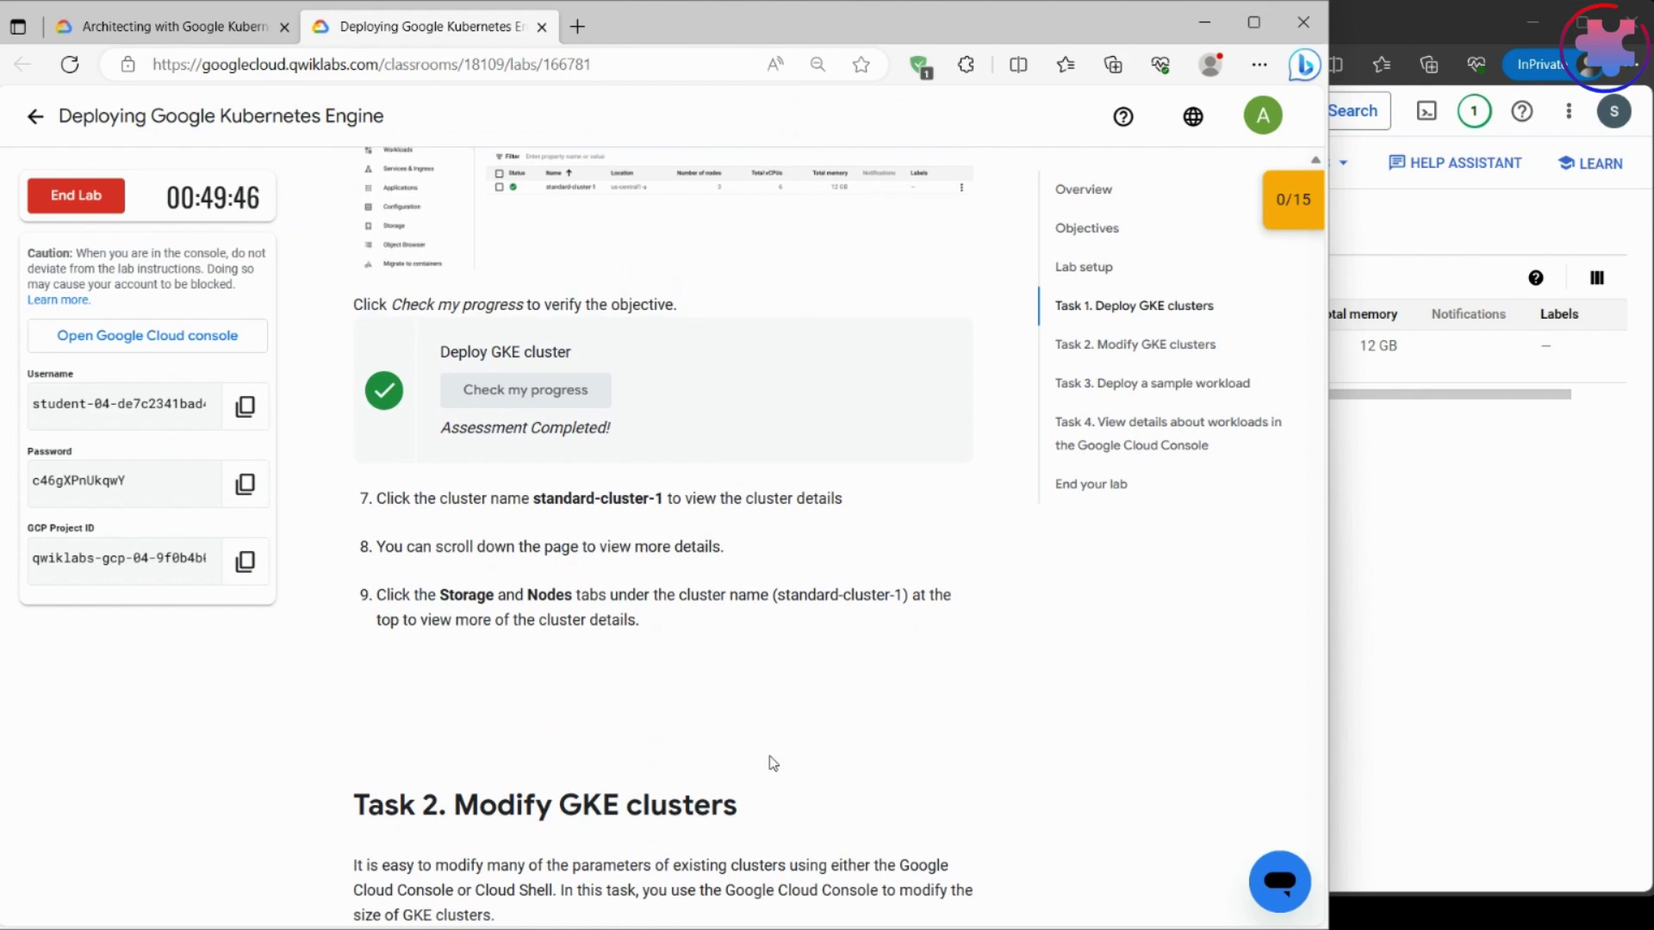
scroll(773, 764, down, 2)
scroll(772, 763, up, 2)
click(1524, 594)
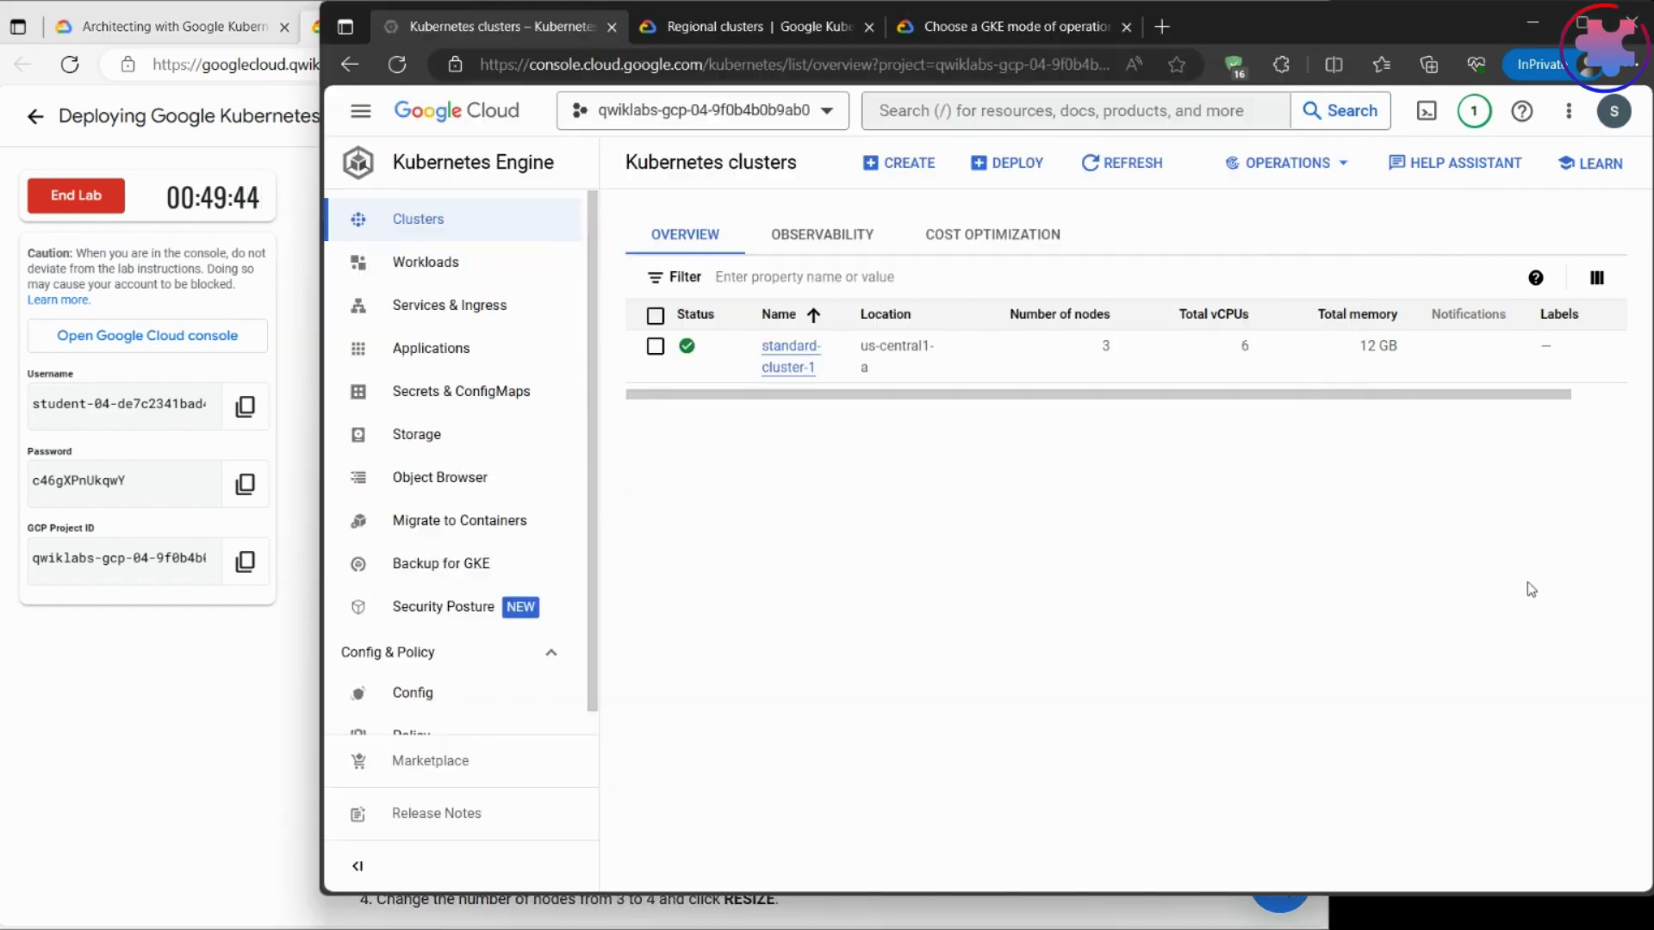
click(786, 353)
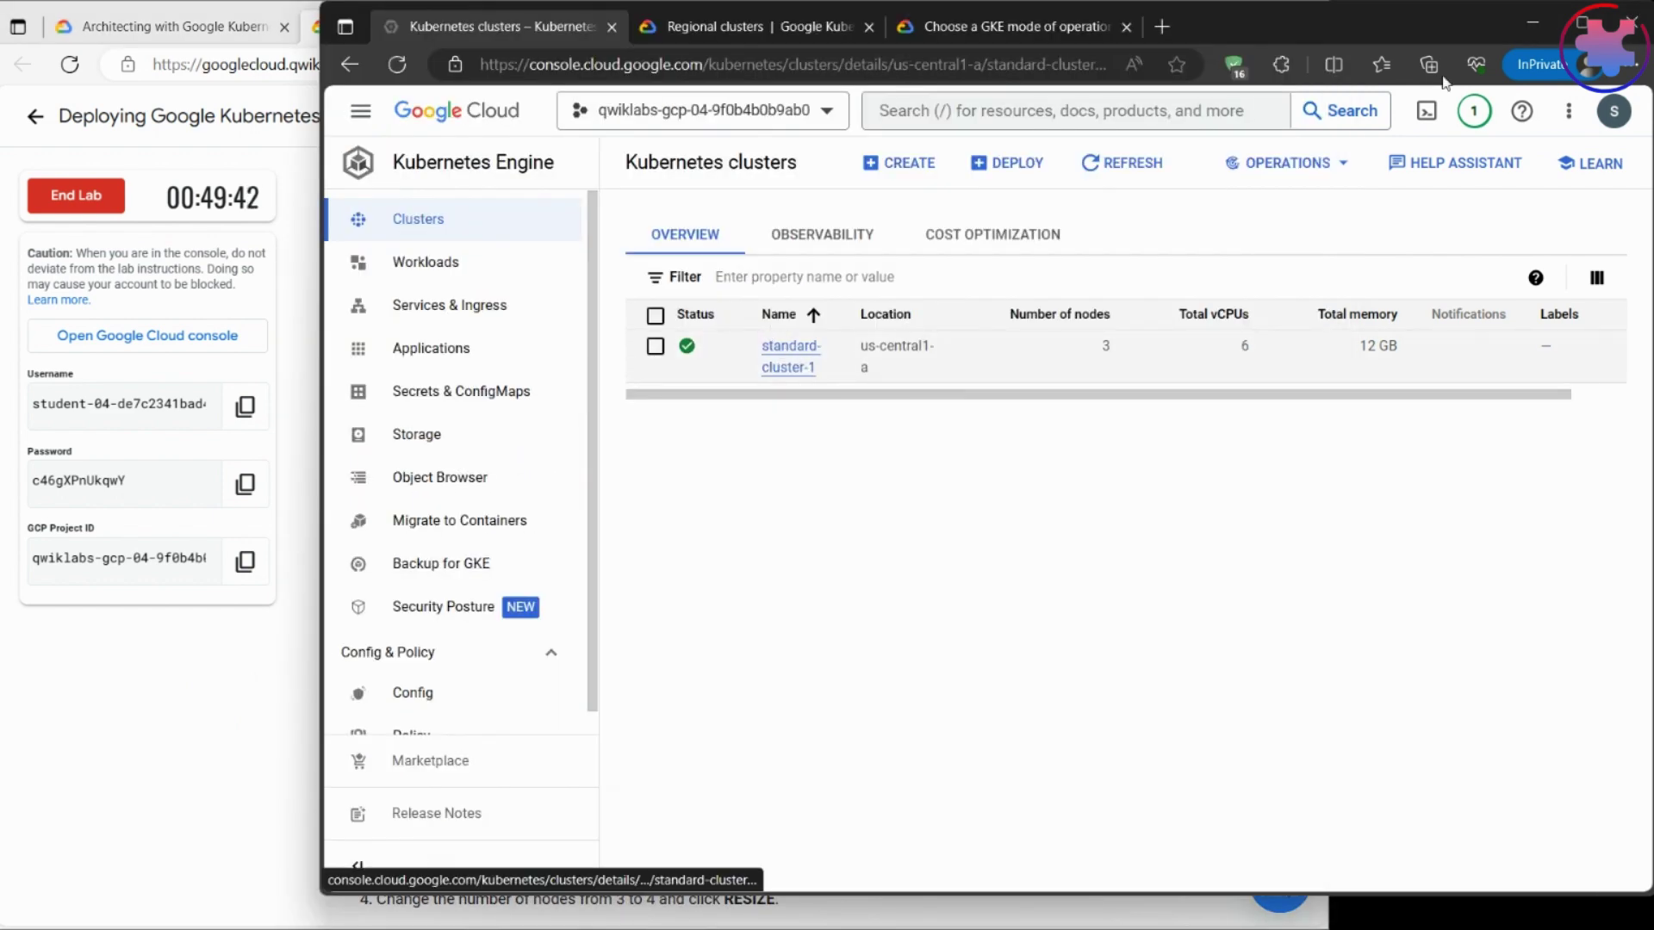
click(1582, 22)
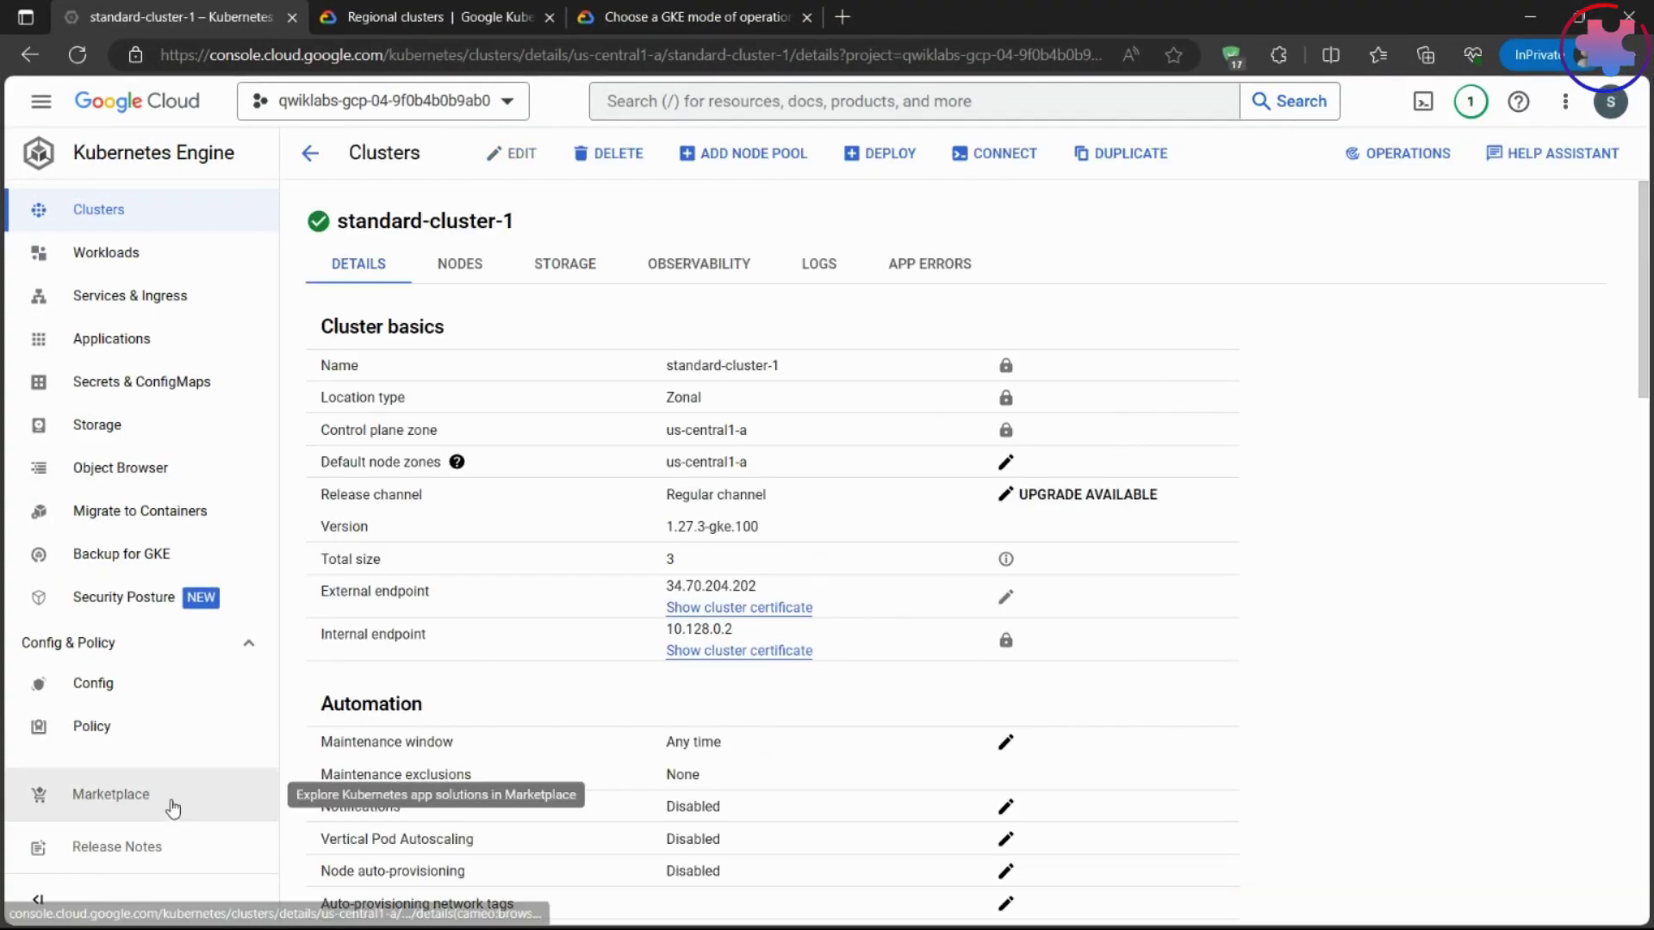
click(39, 901)
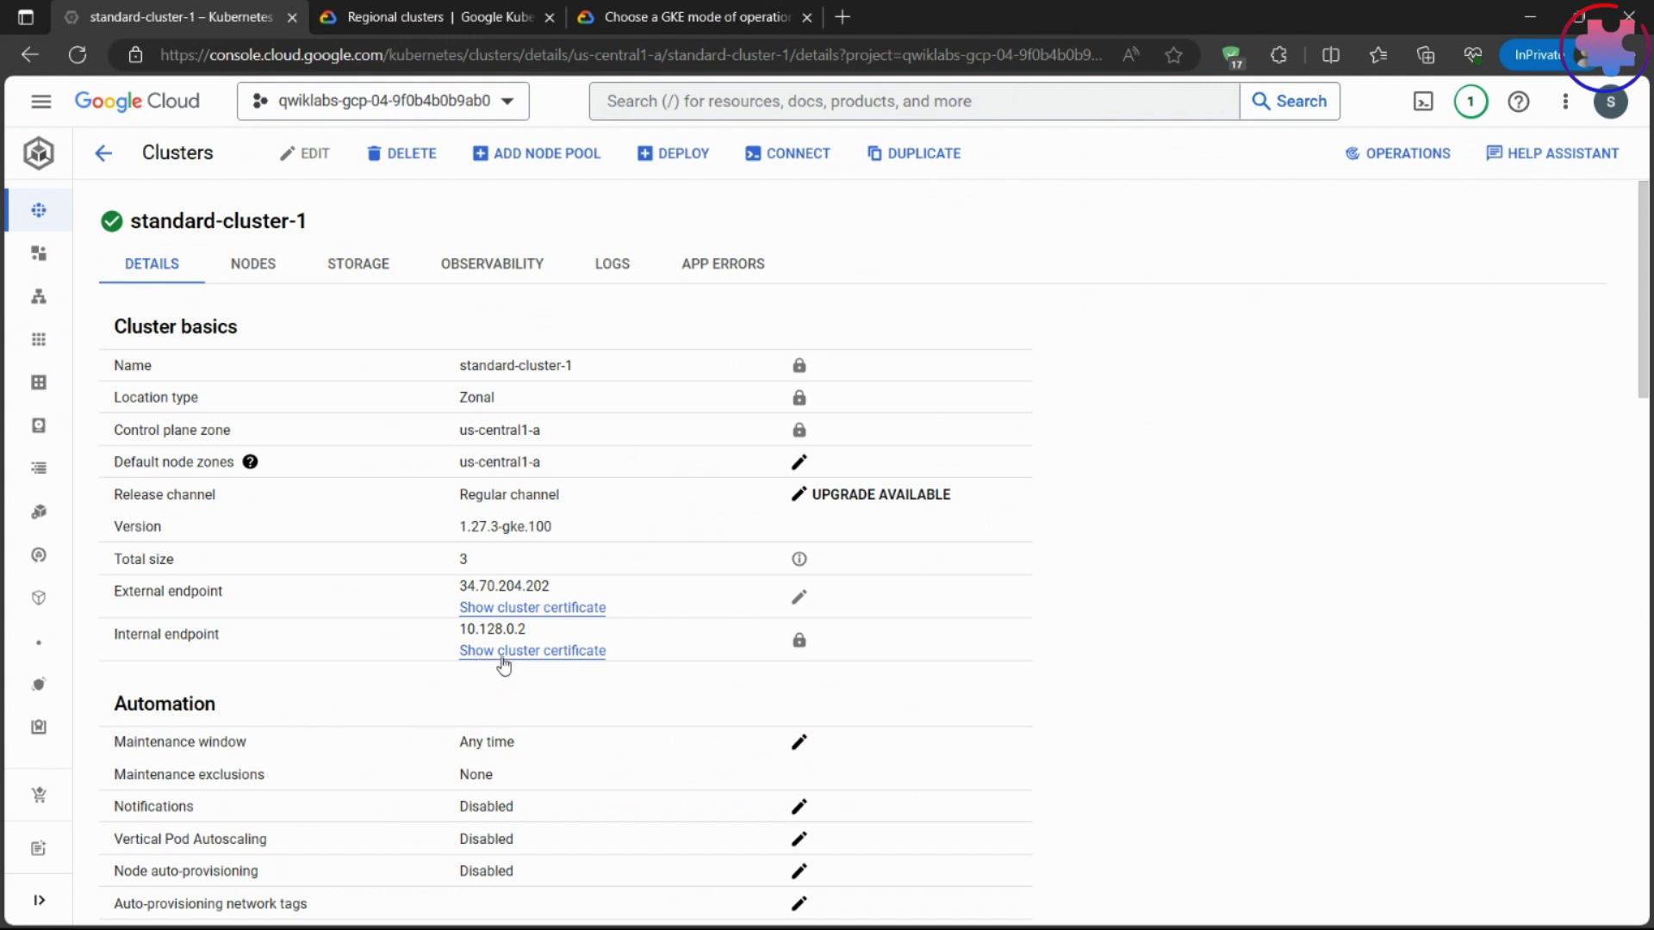
- Review the details of standard-cluster-1 from cluster basics through Features, dismissing the Filestore CSI driver tip
mouse_move(801, 561)
scroll(1056, 669, down, 1)
scroll(1047, 679, down, 6)
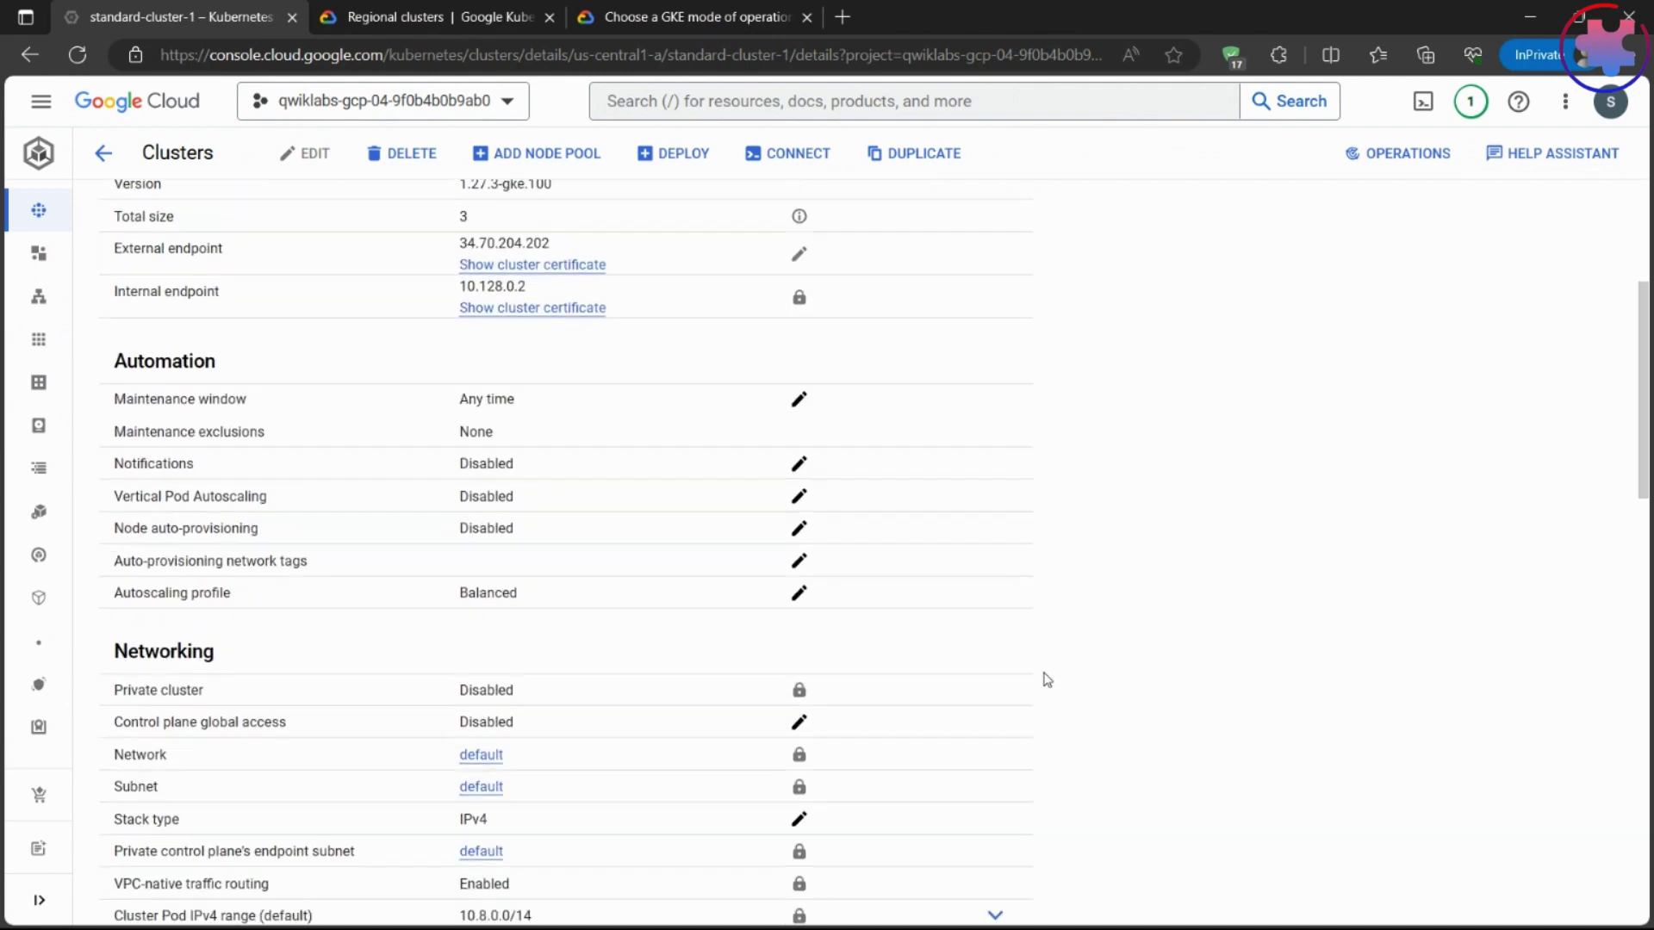
scroll(1047, 679, down, 6)
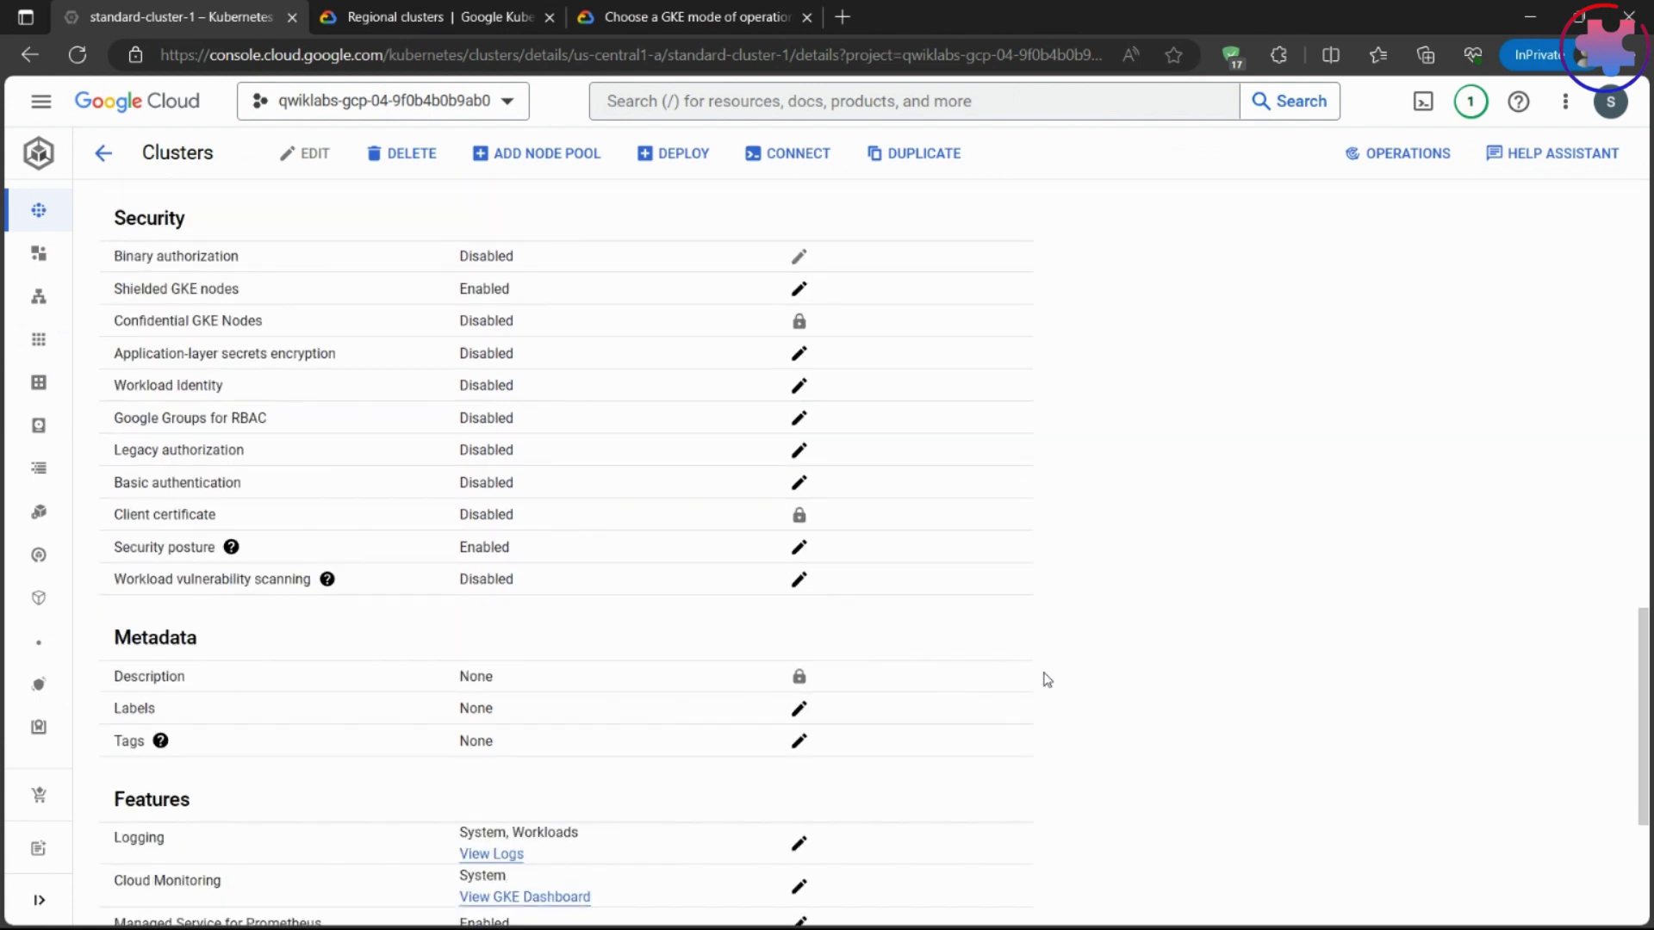
scroll(1047, 680, down, 3)
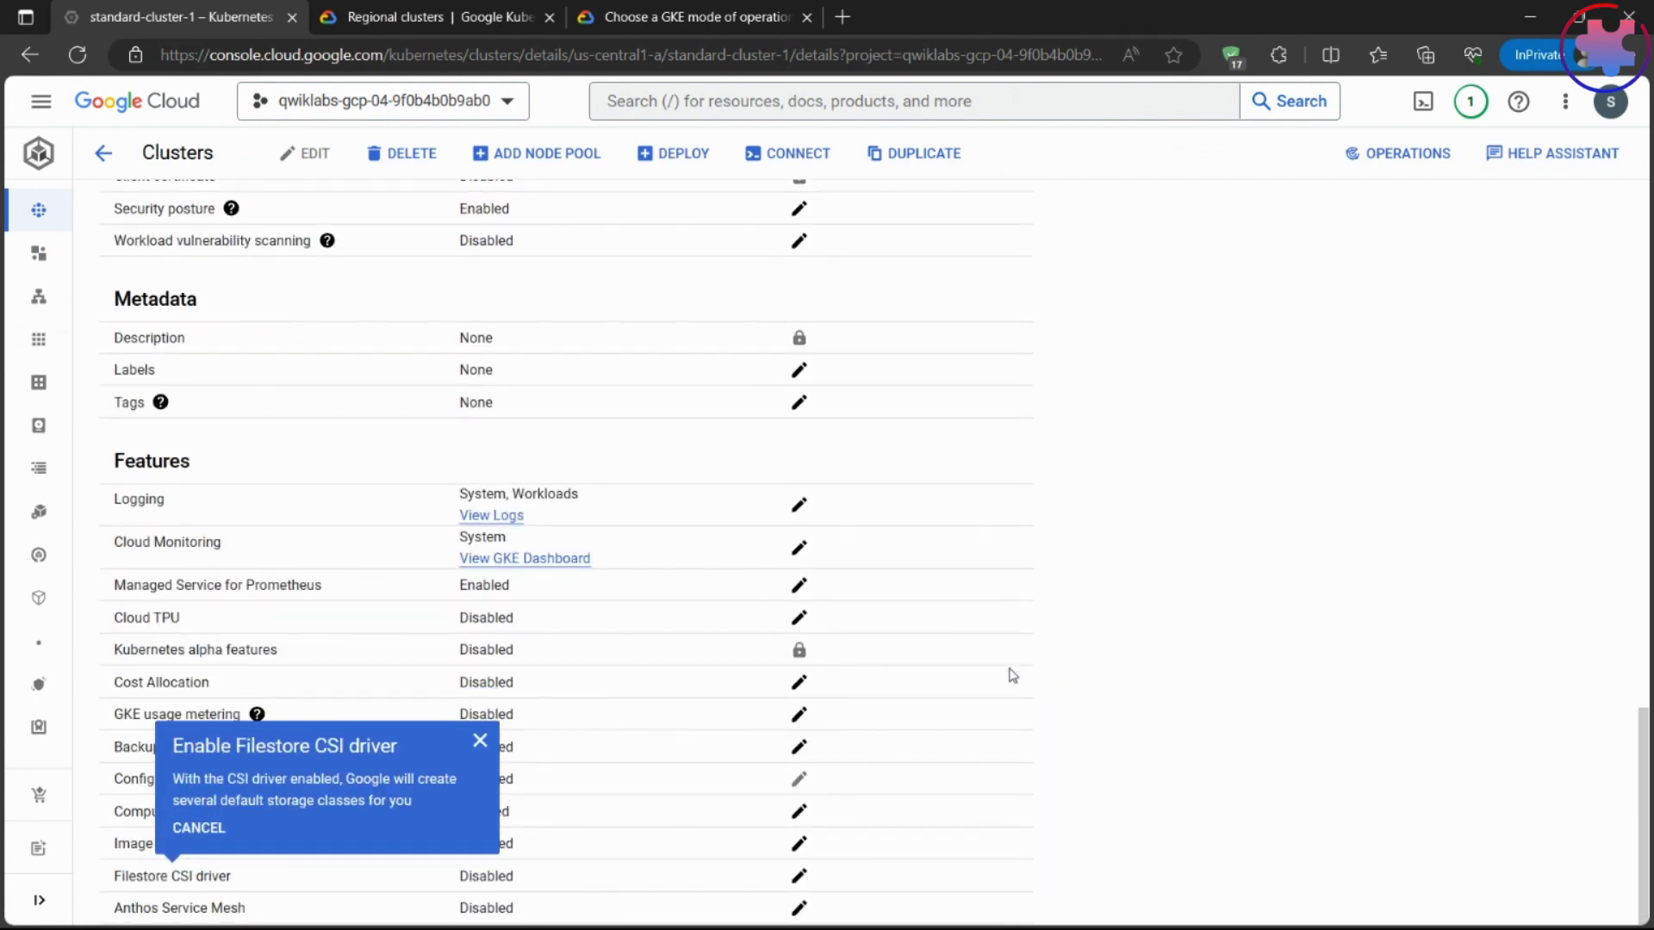
click(189, 830)
scroll(189, 831, up, 20)
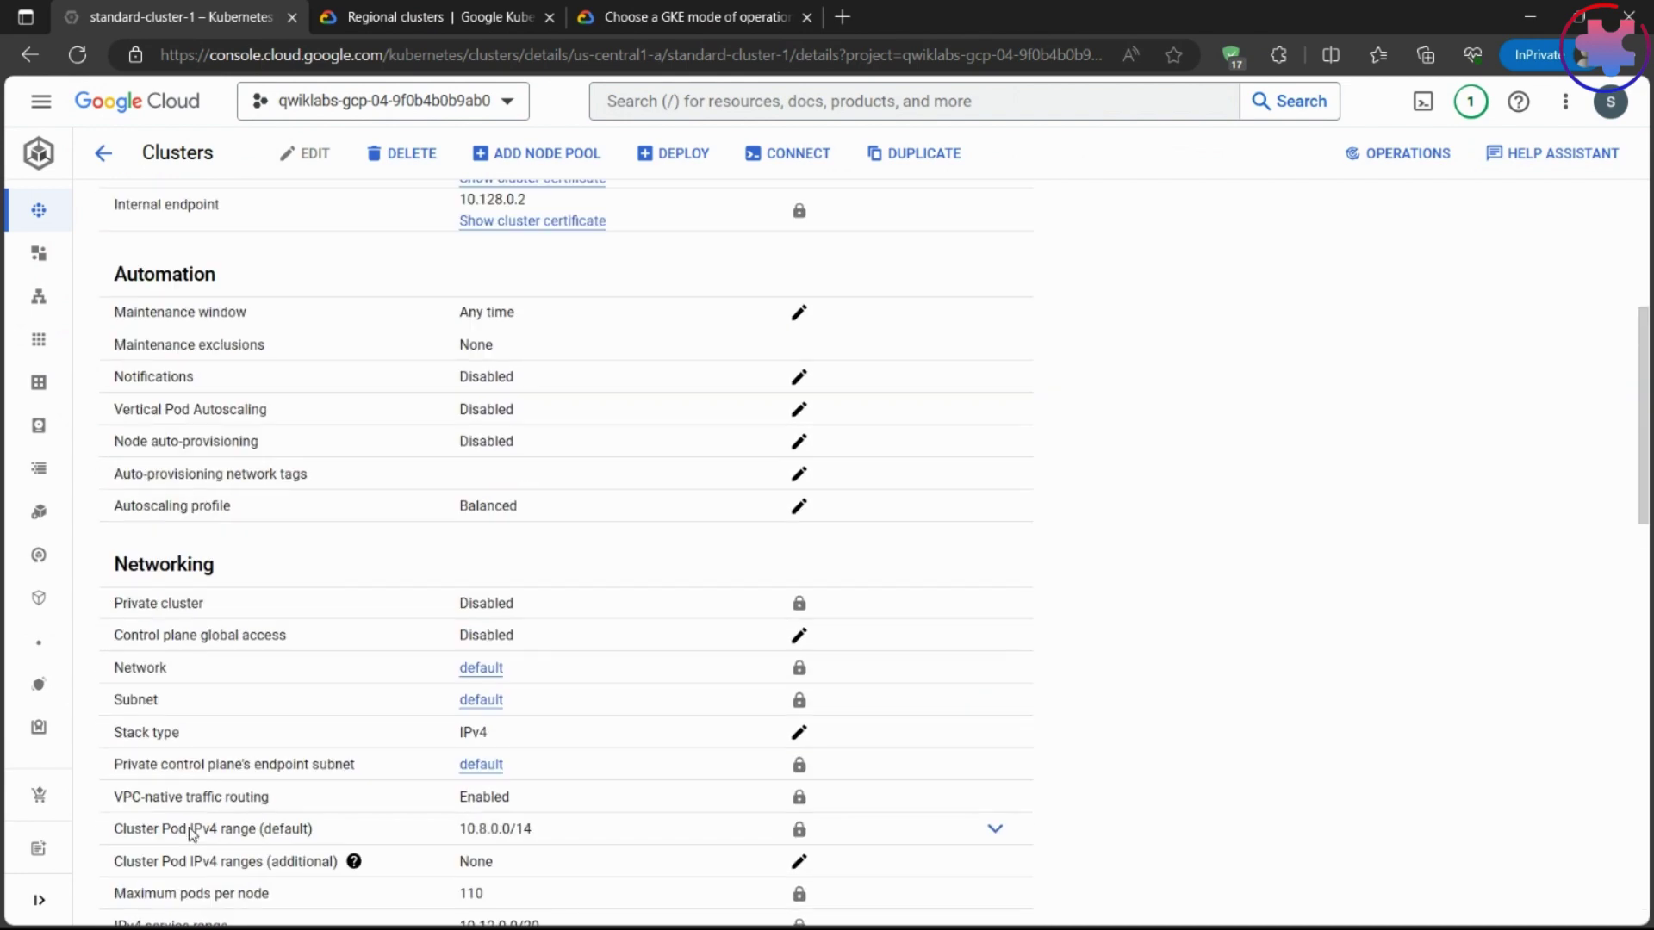
- Open the default-pool node pool from the cluster's nodes and review its details through the instance groups and nodes
click(270, 270)
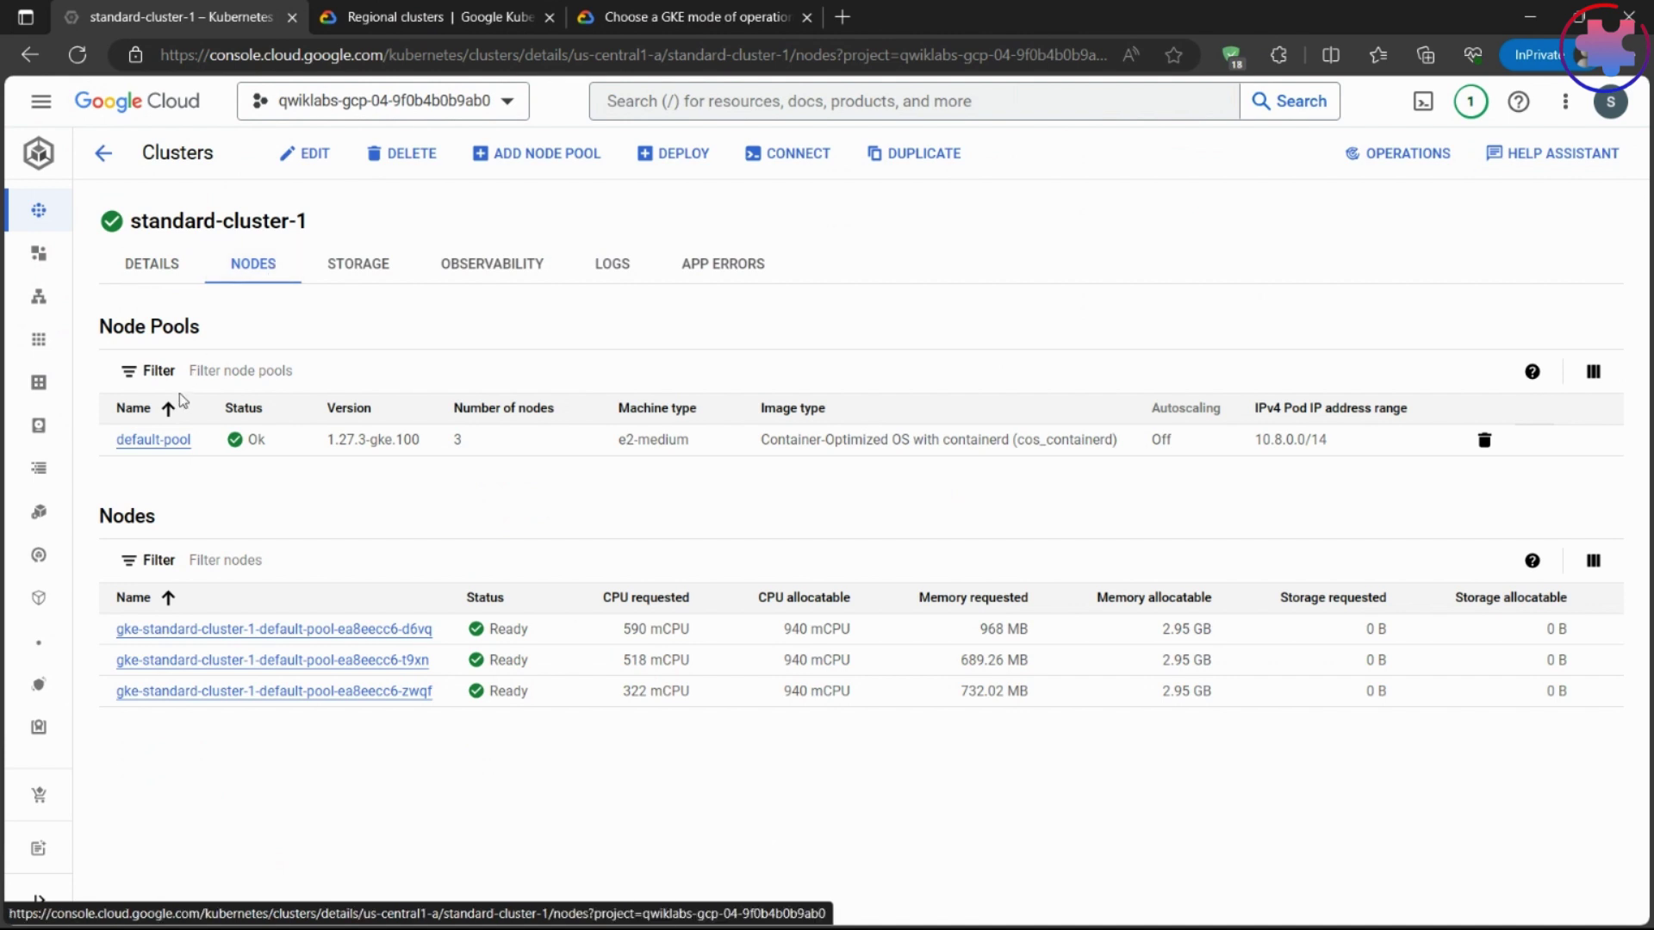
click(158, 448)
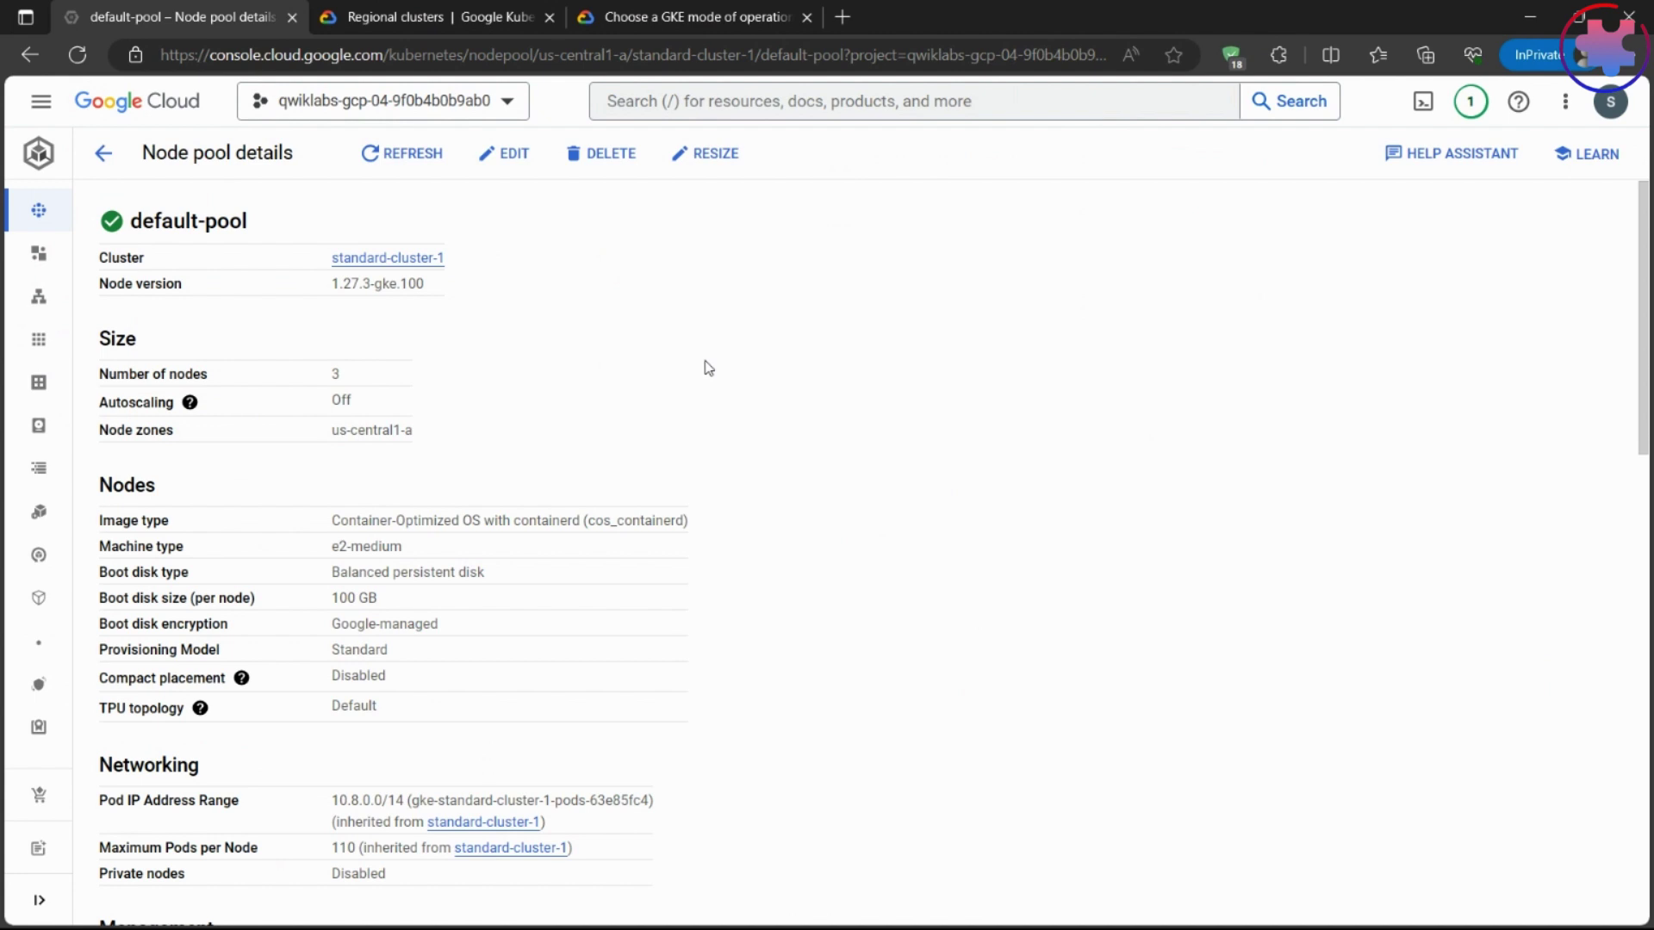
scroll(476, 381, down, 2)
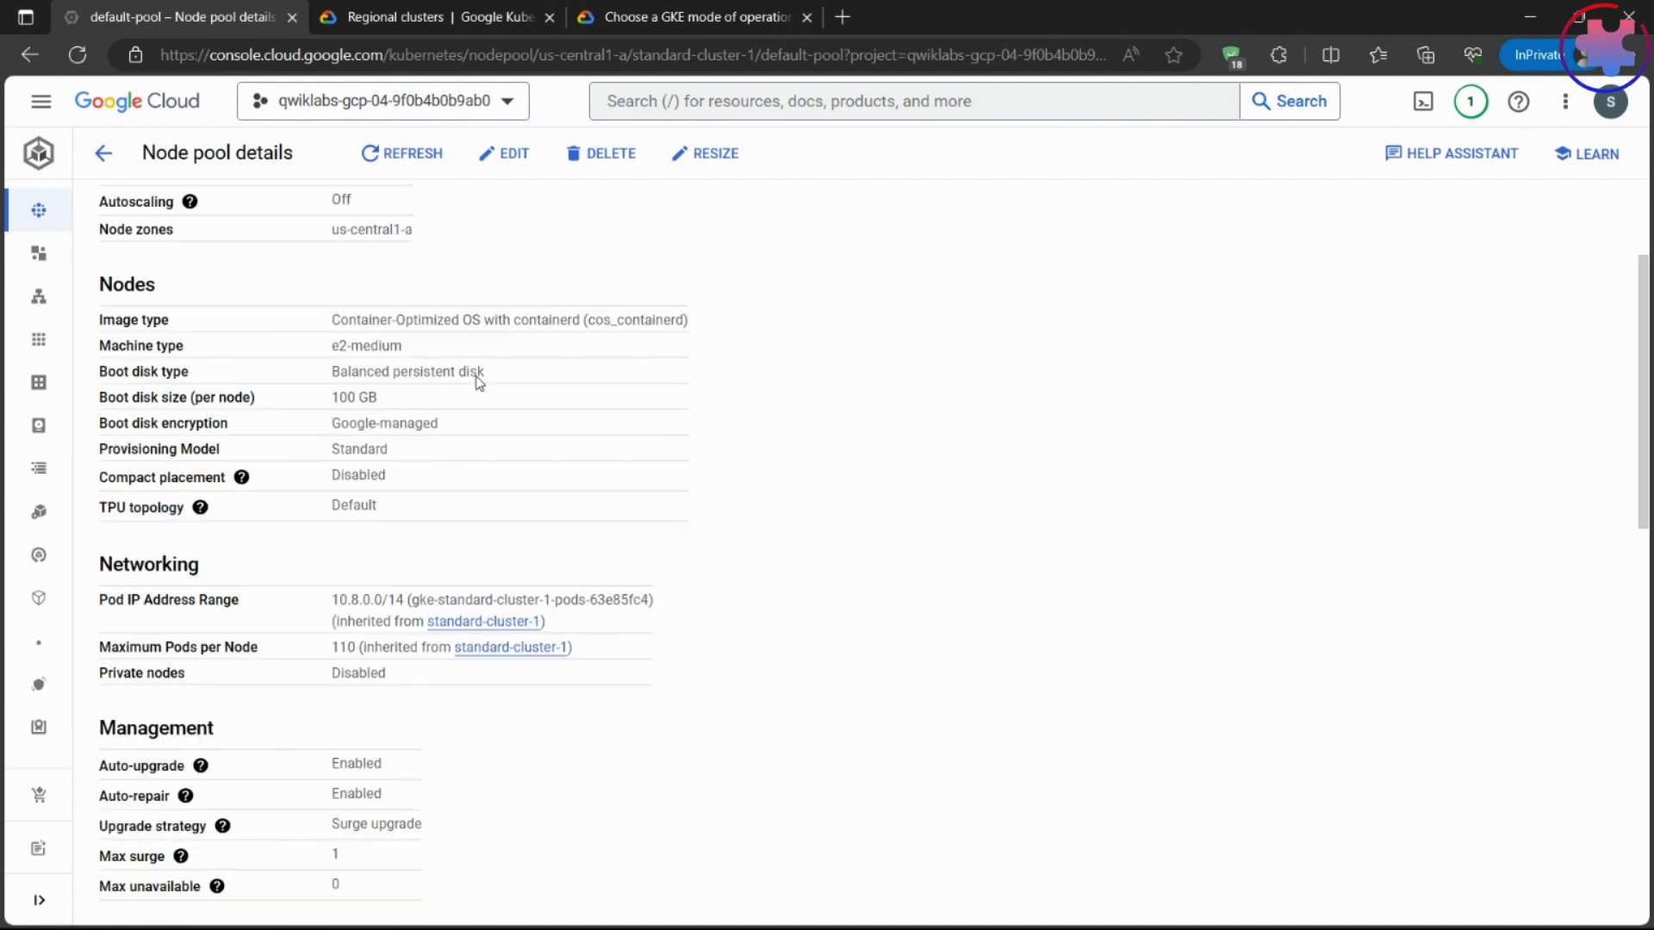
scroll(479, 382, down, 1)
scroll(489, 383, down, 6)
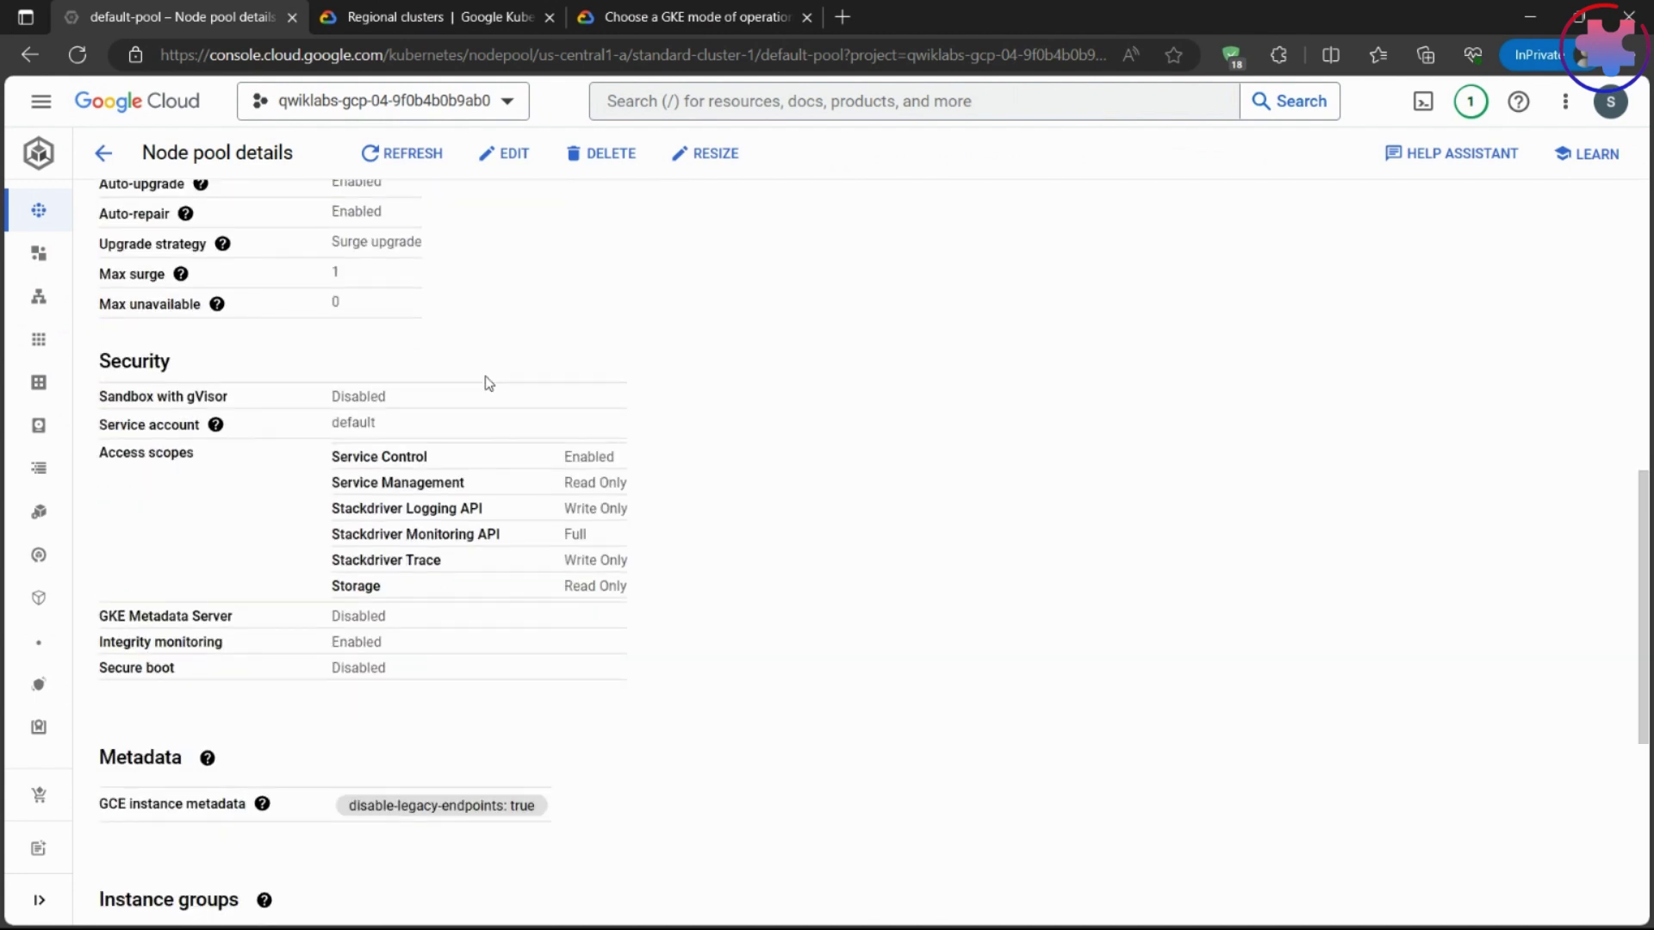
scroll(488, 383, down, 5)
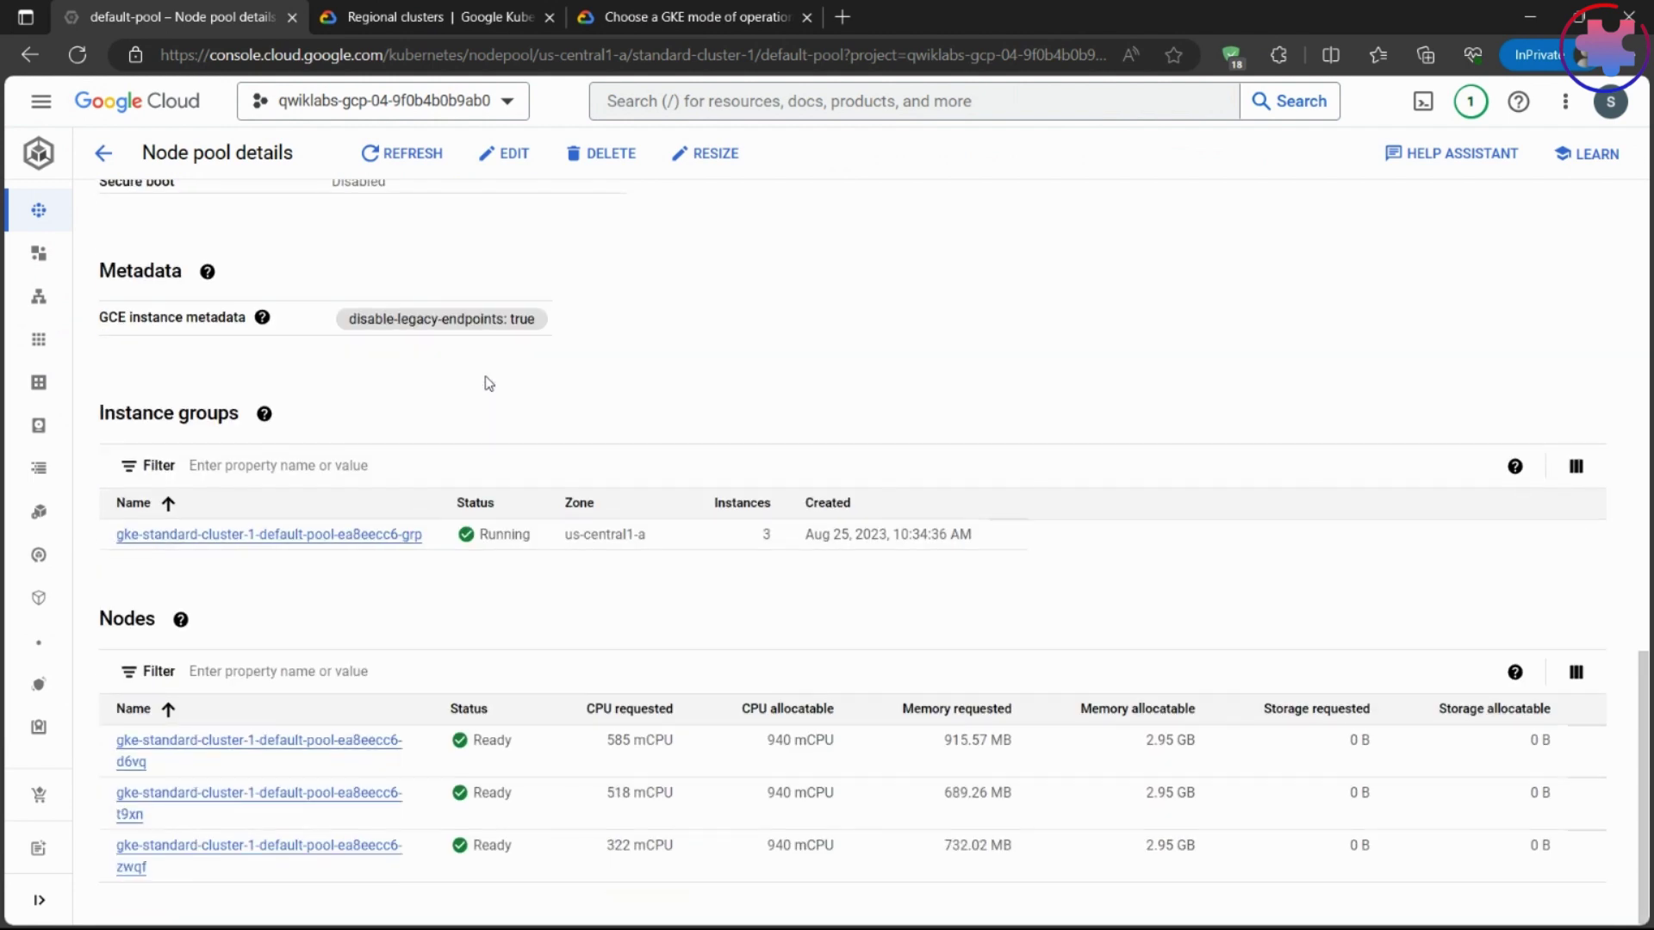
- Return to standard-cluster-1 and view its nodes and storage classes, consulting the linked Filestore multishares documentation
click(92, 155)
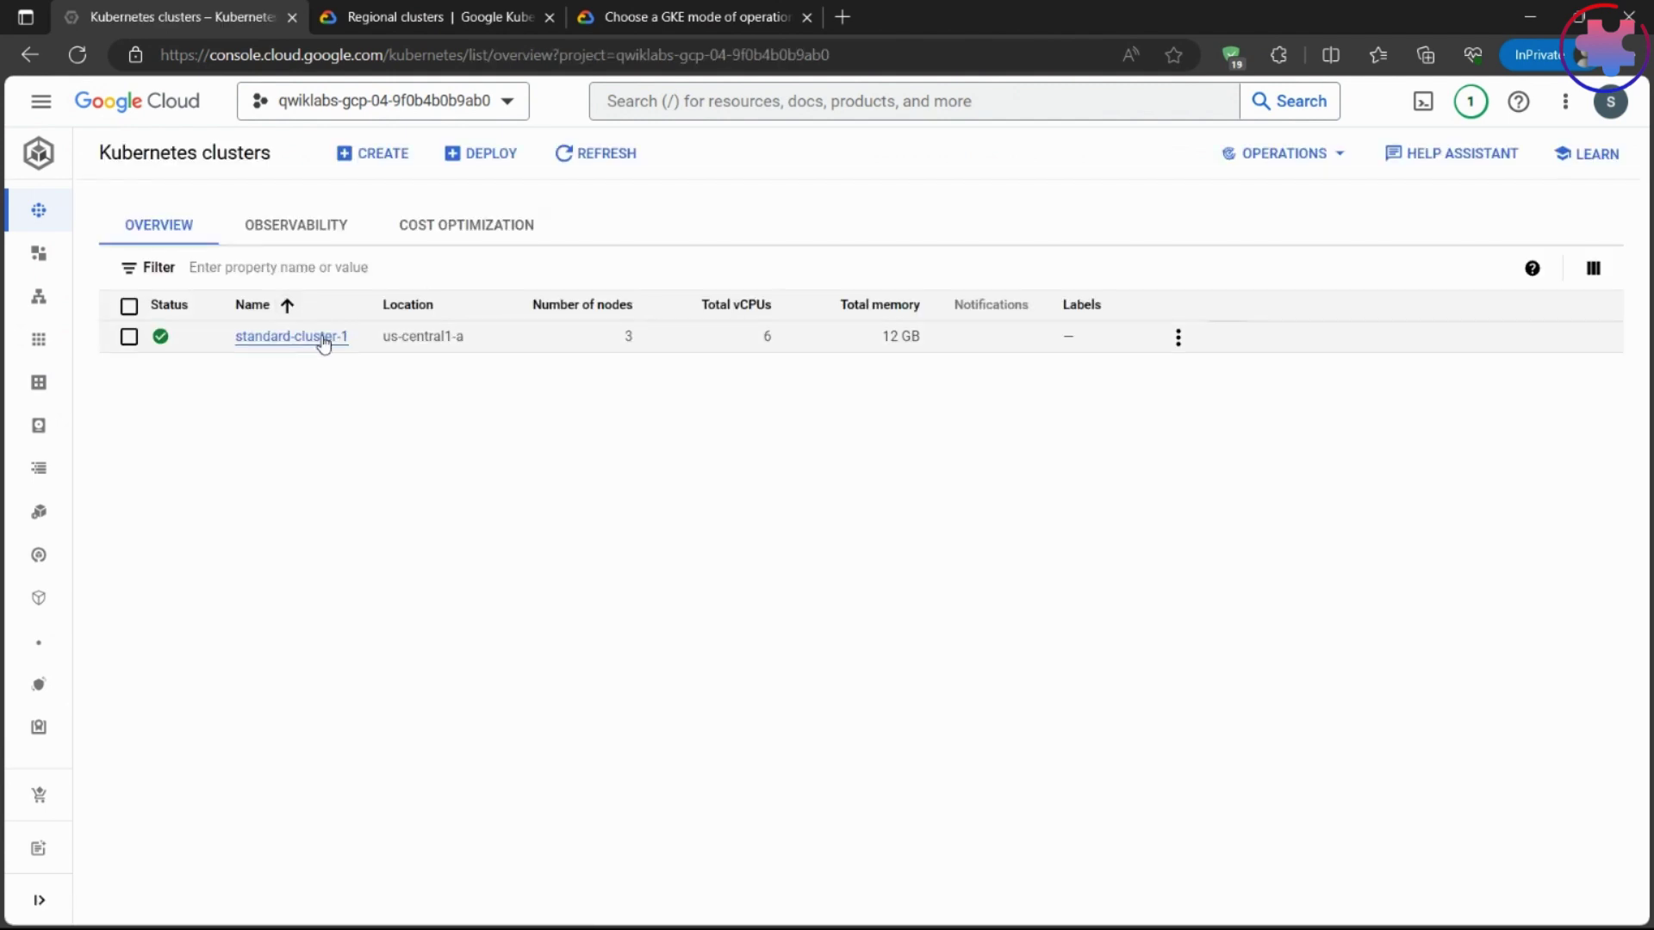
click(324, 341)
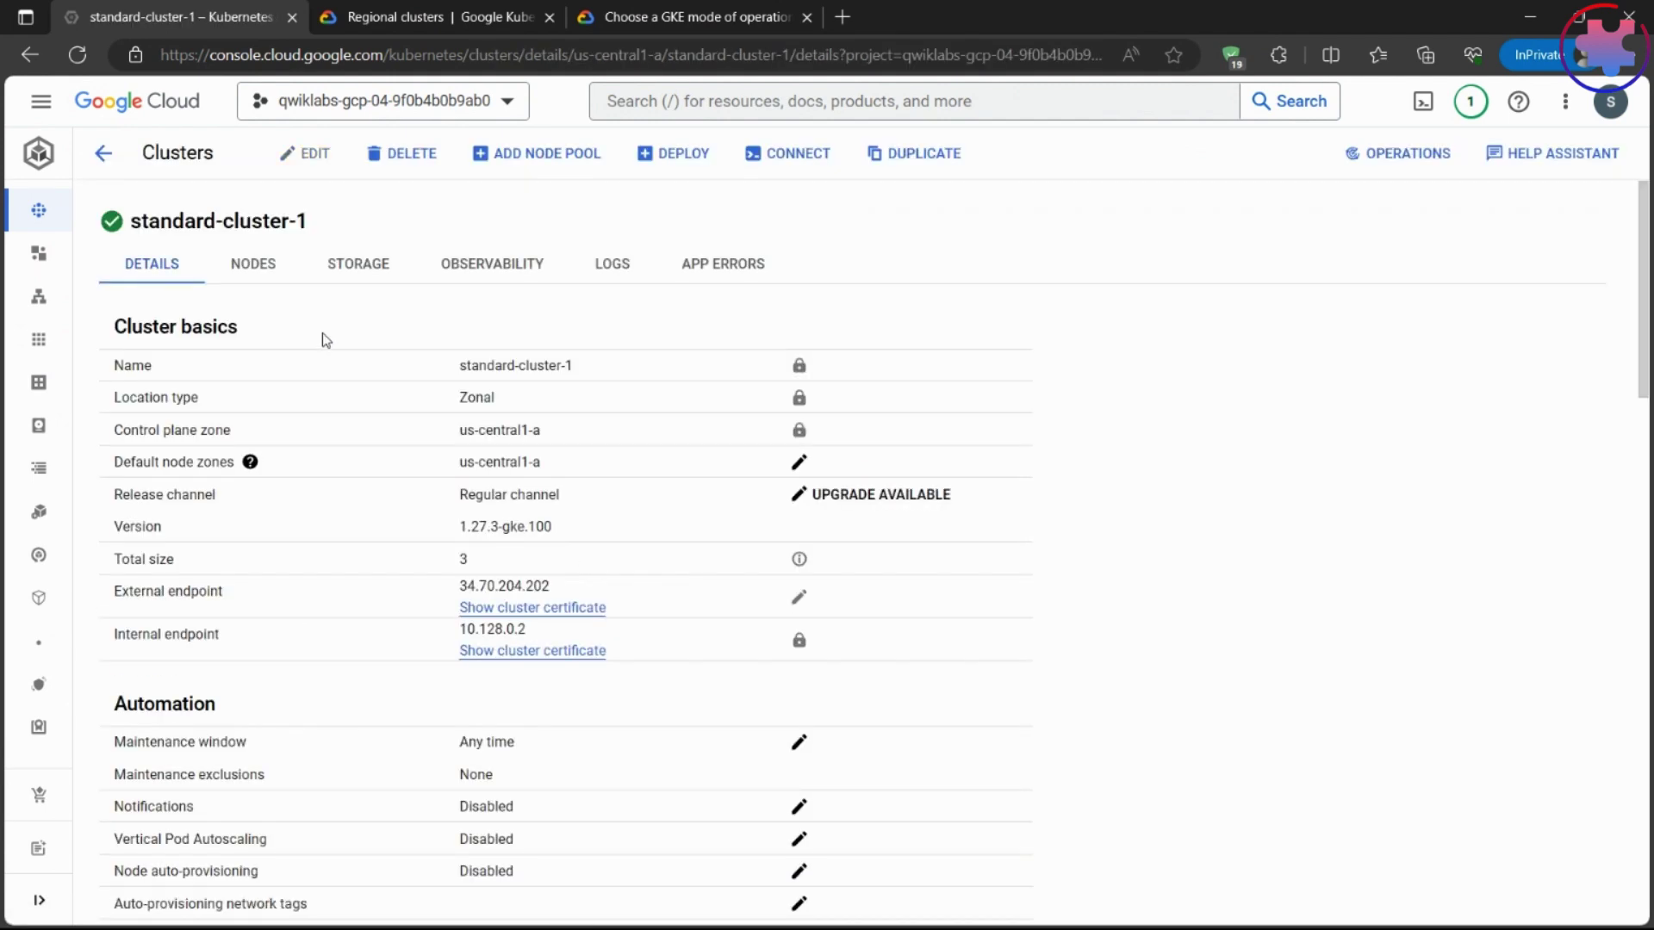
click(277, 267)
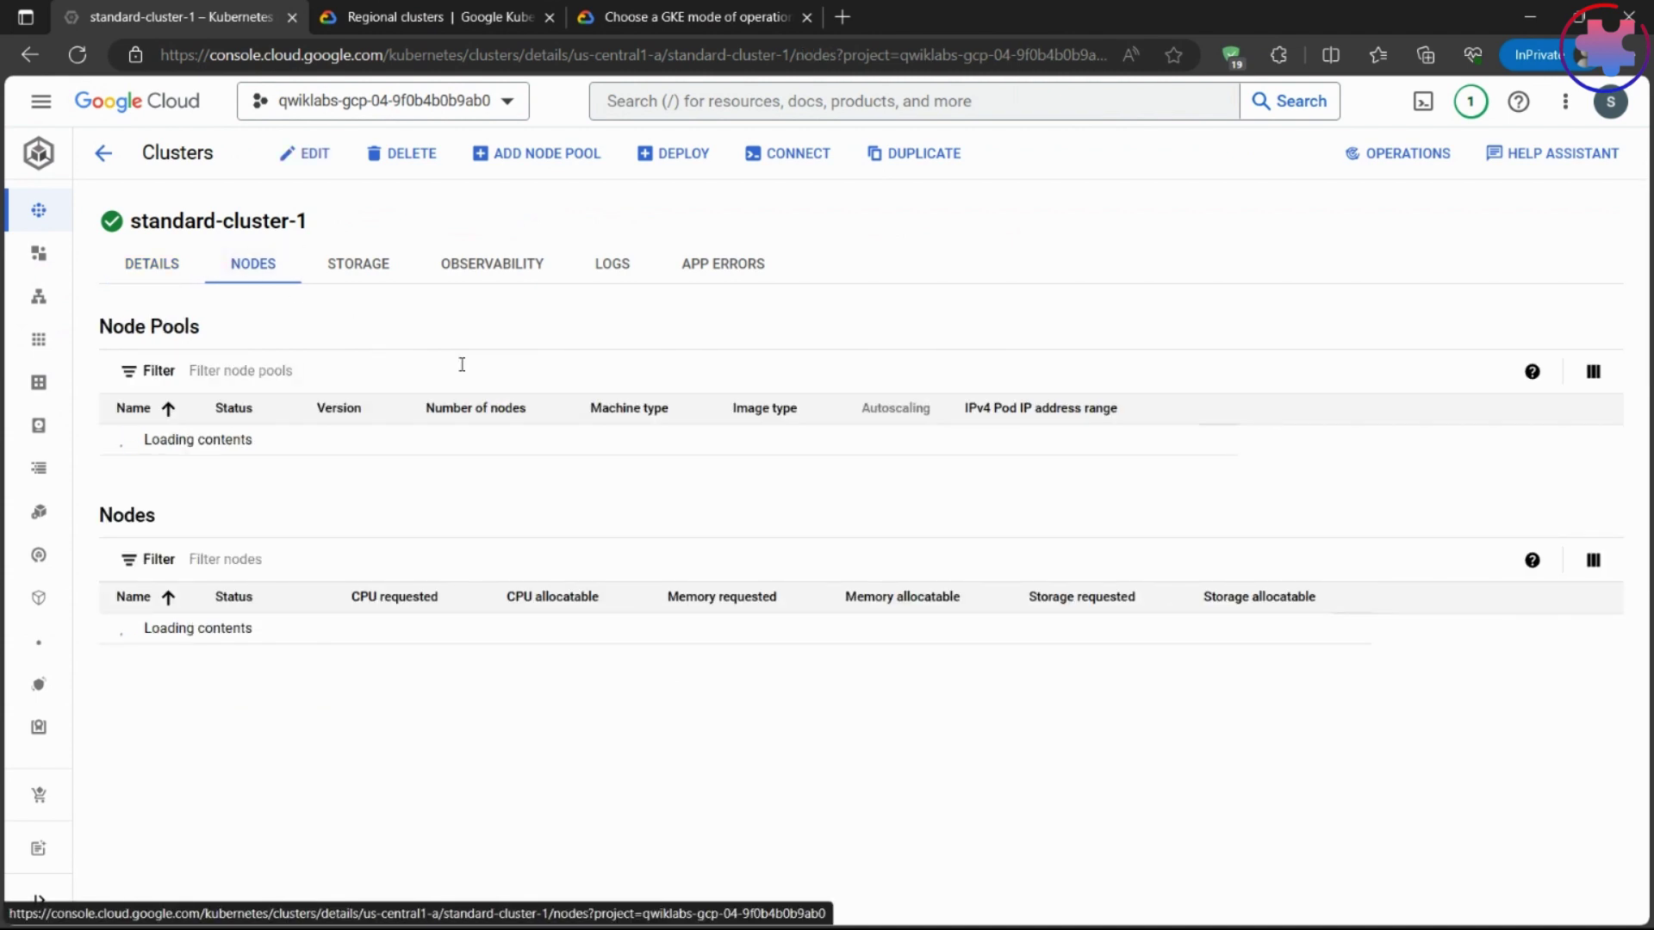
click(381, 269)
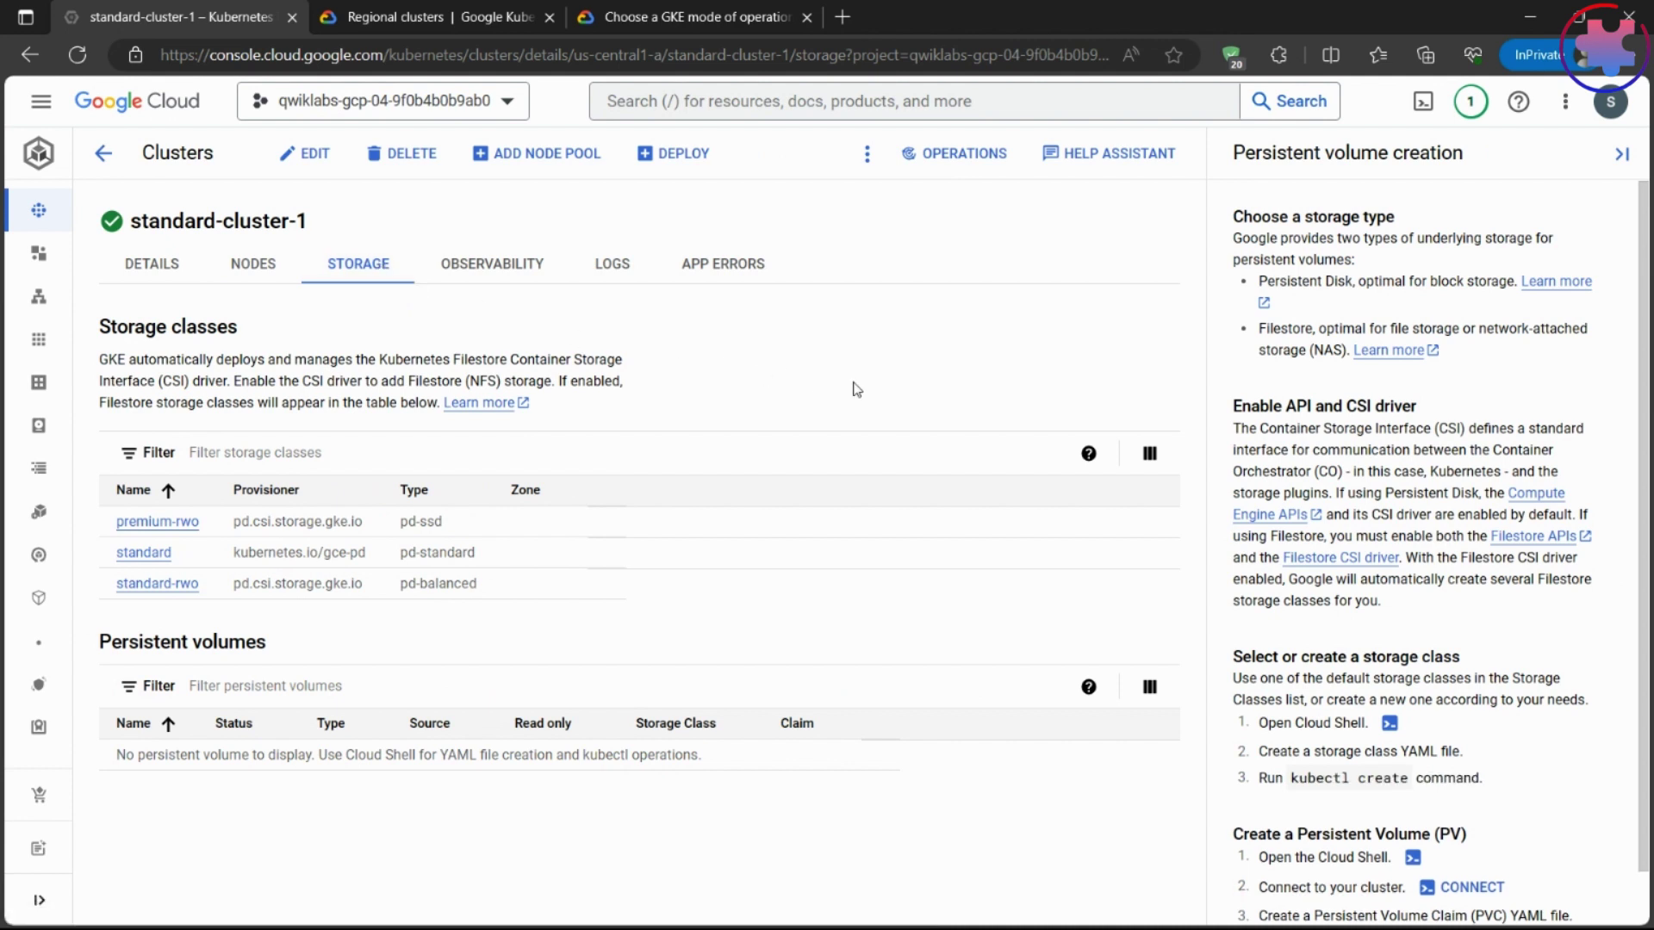
click(498, 404)
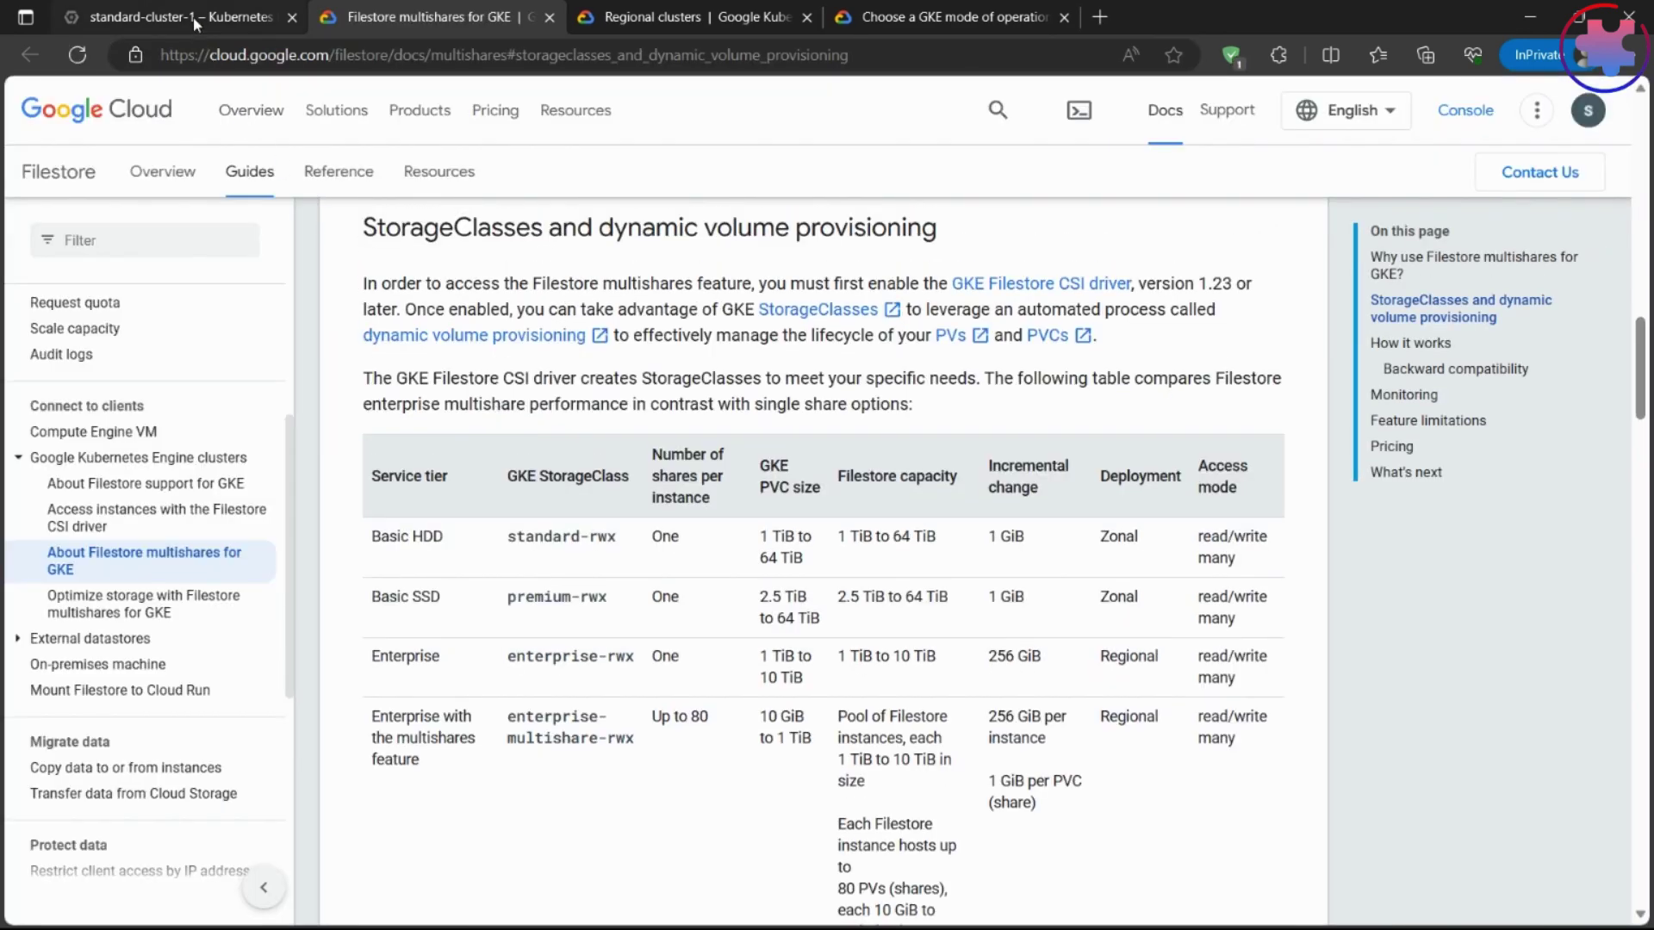
click(193, 13)
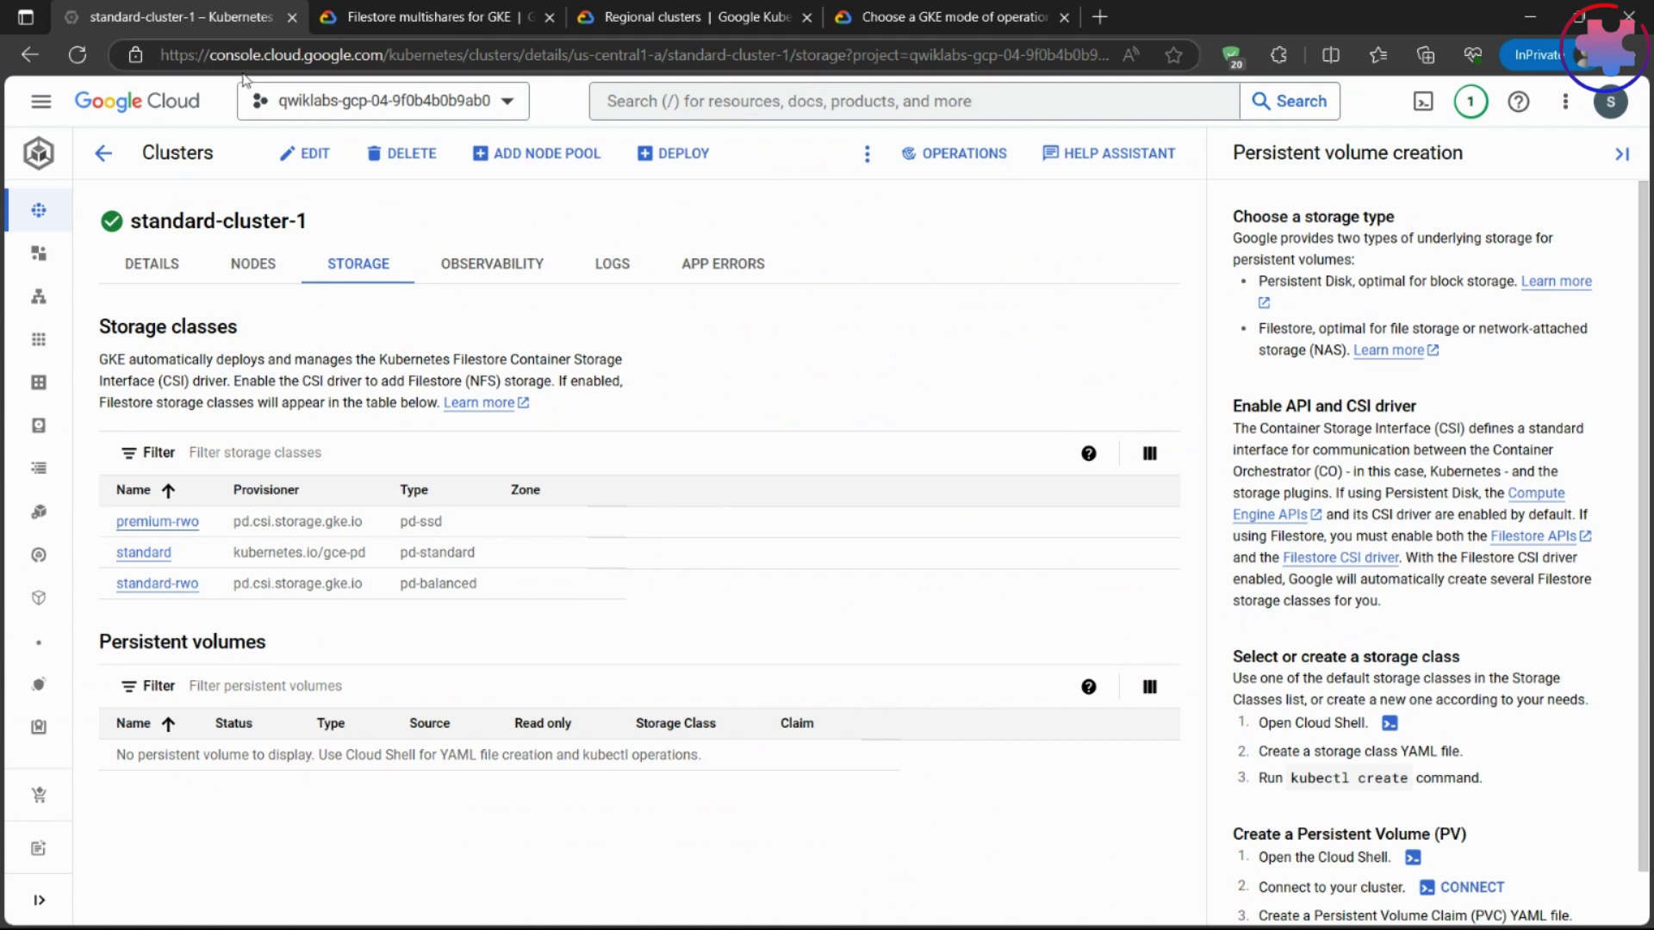
- Examine the cluster's observability overview charts and look at the deployment creation form without creating a deployment
click(527, 267)
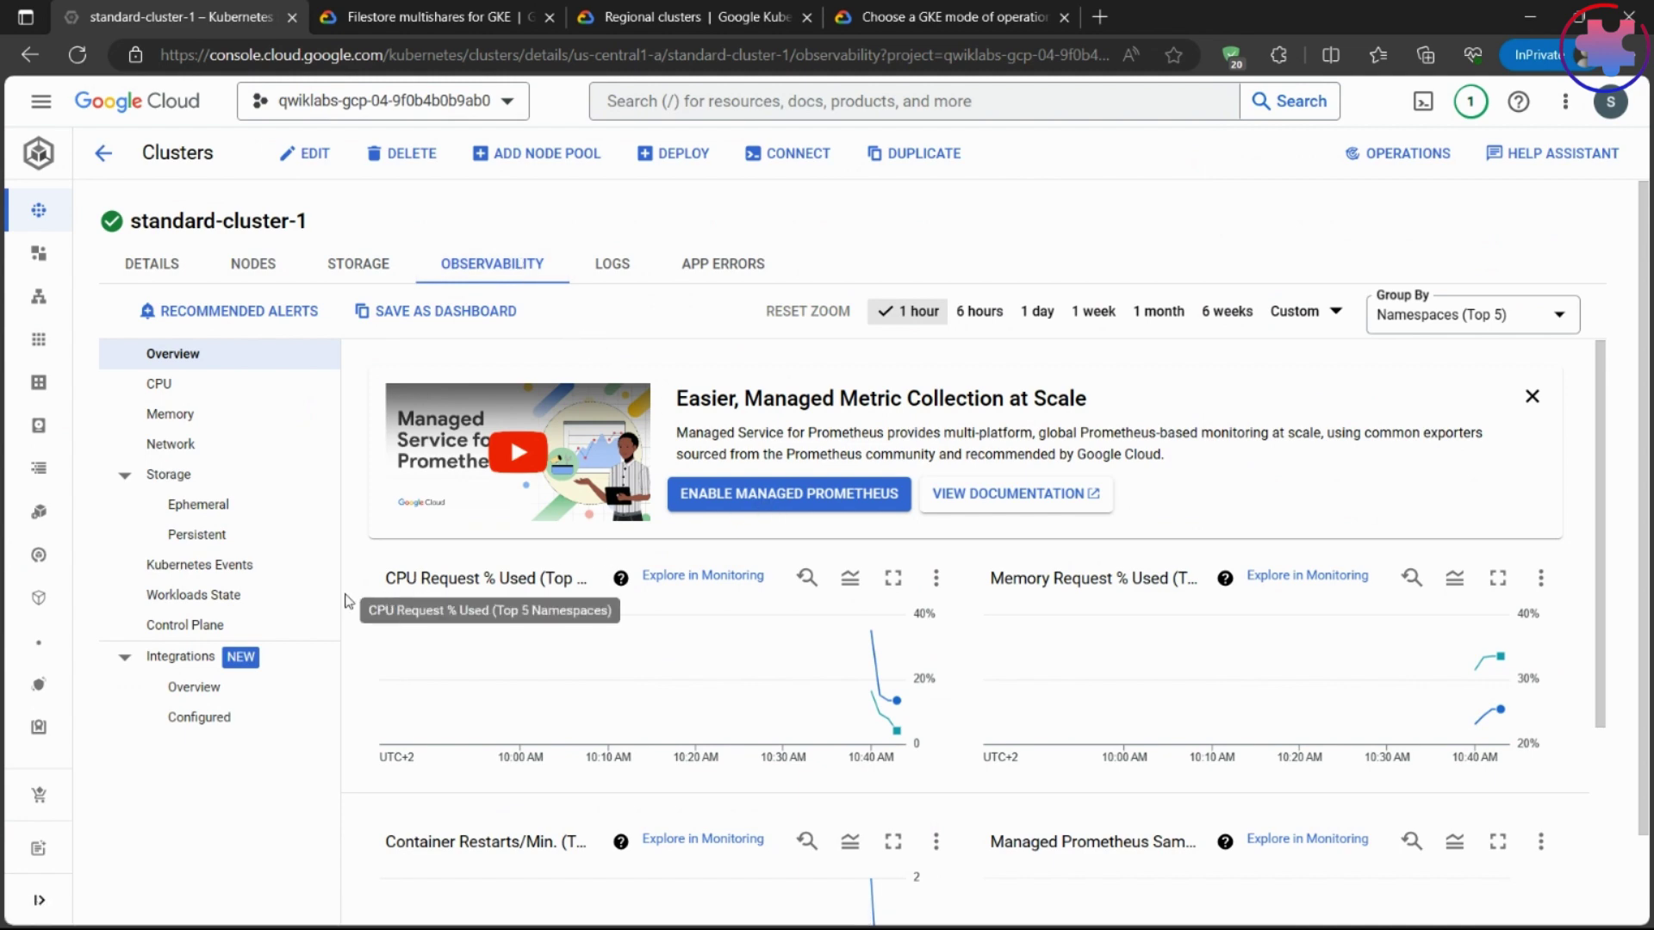
scroll(348, 601, down, 7)
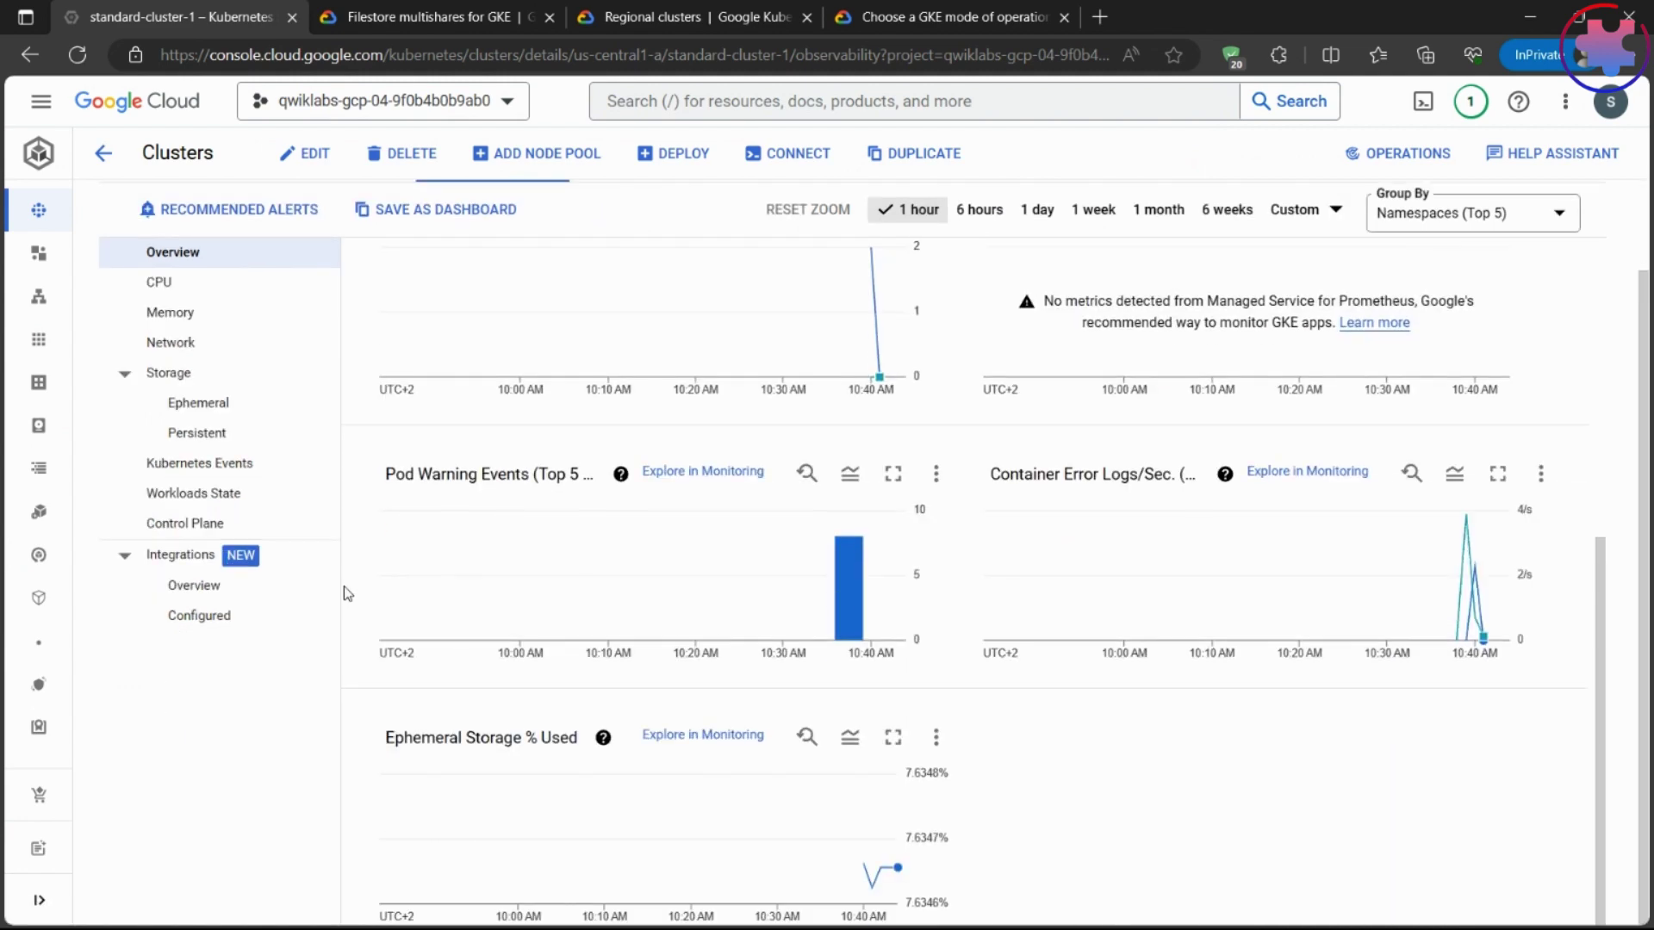
scroll(348, 593, up, 7)
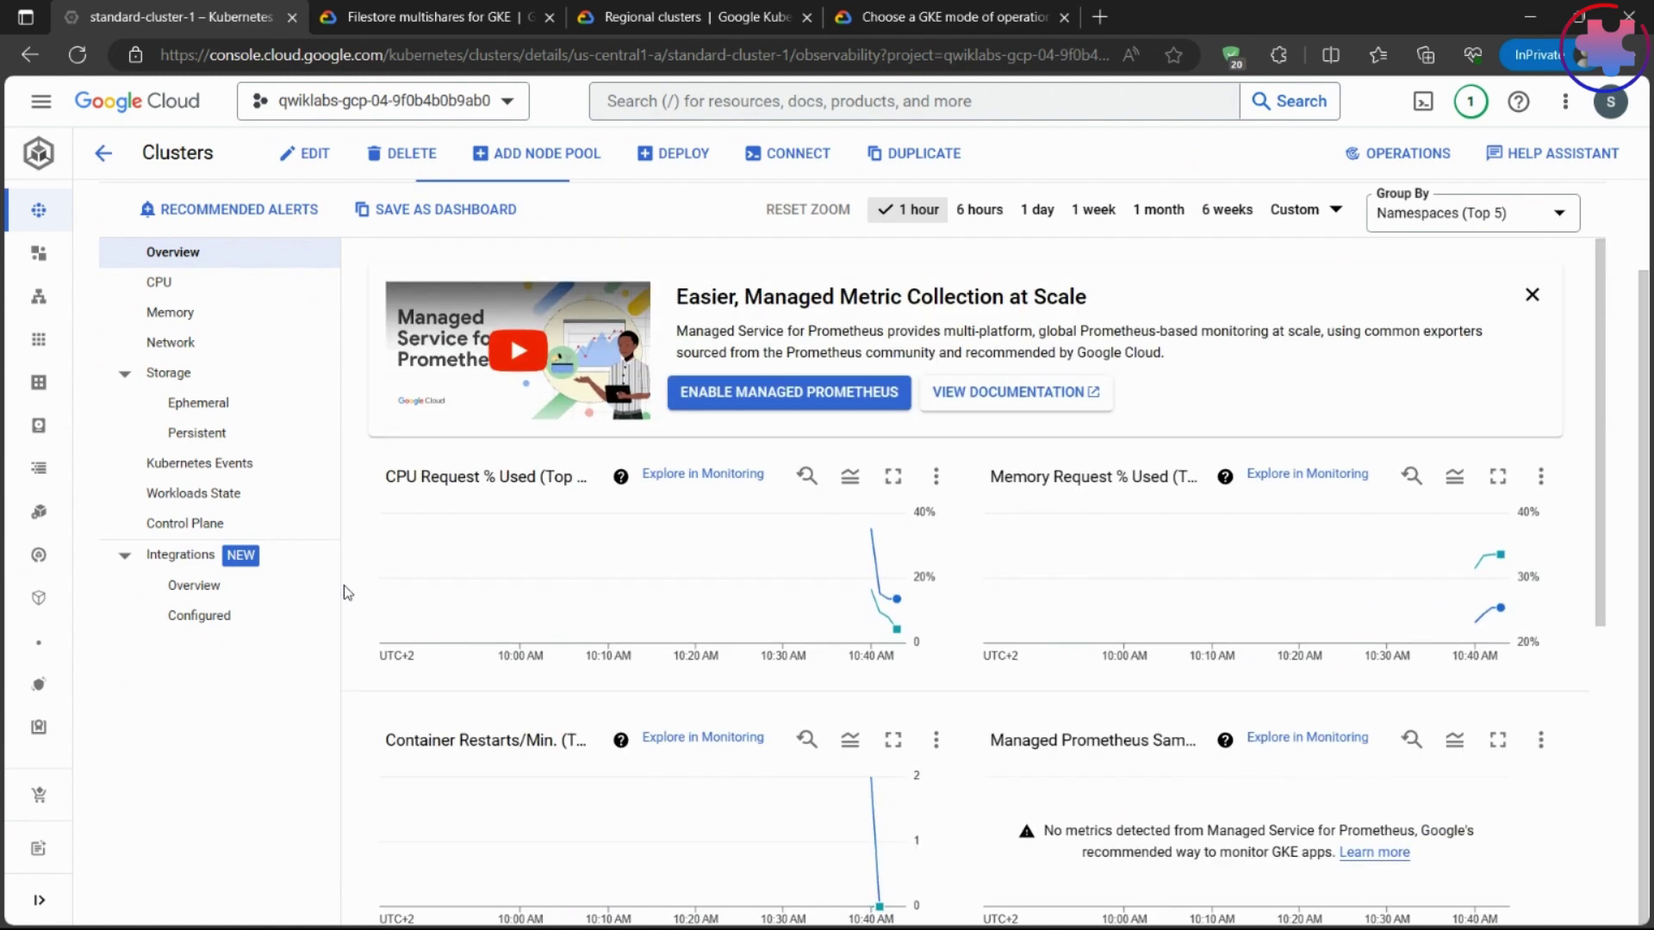
click(689, 161)
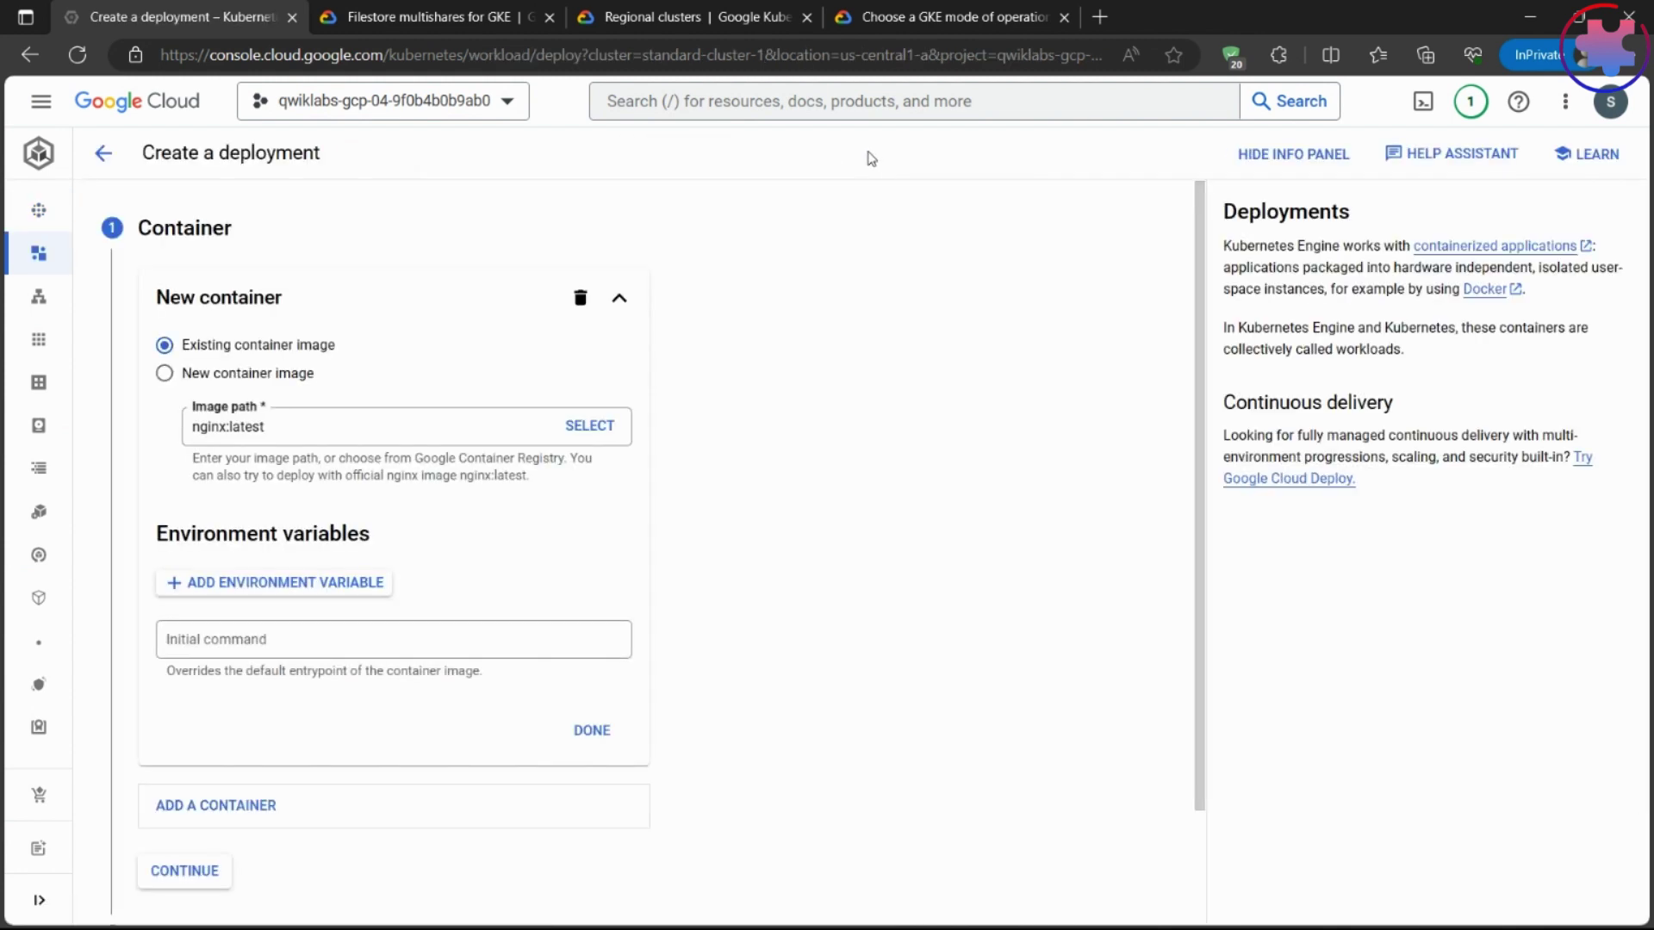
click(104, 155)
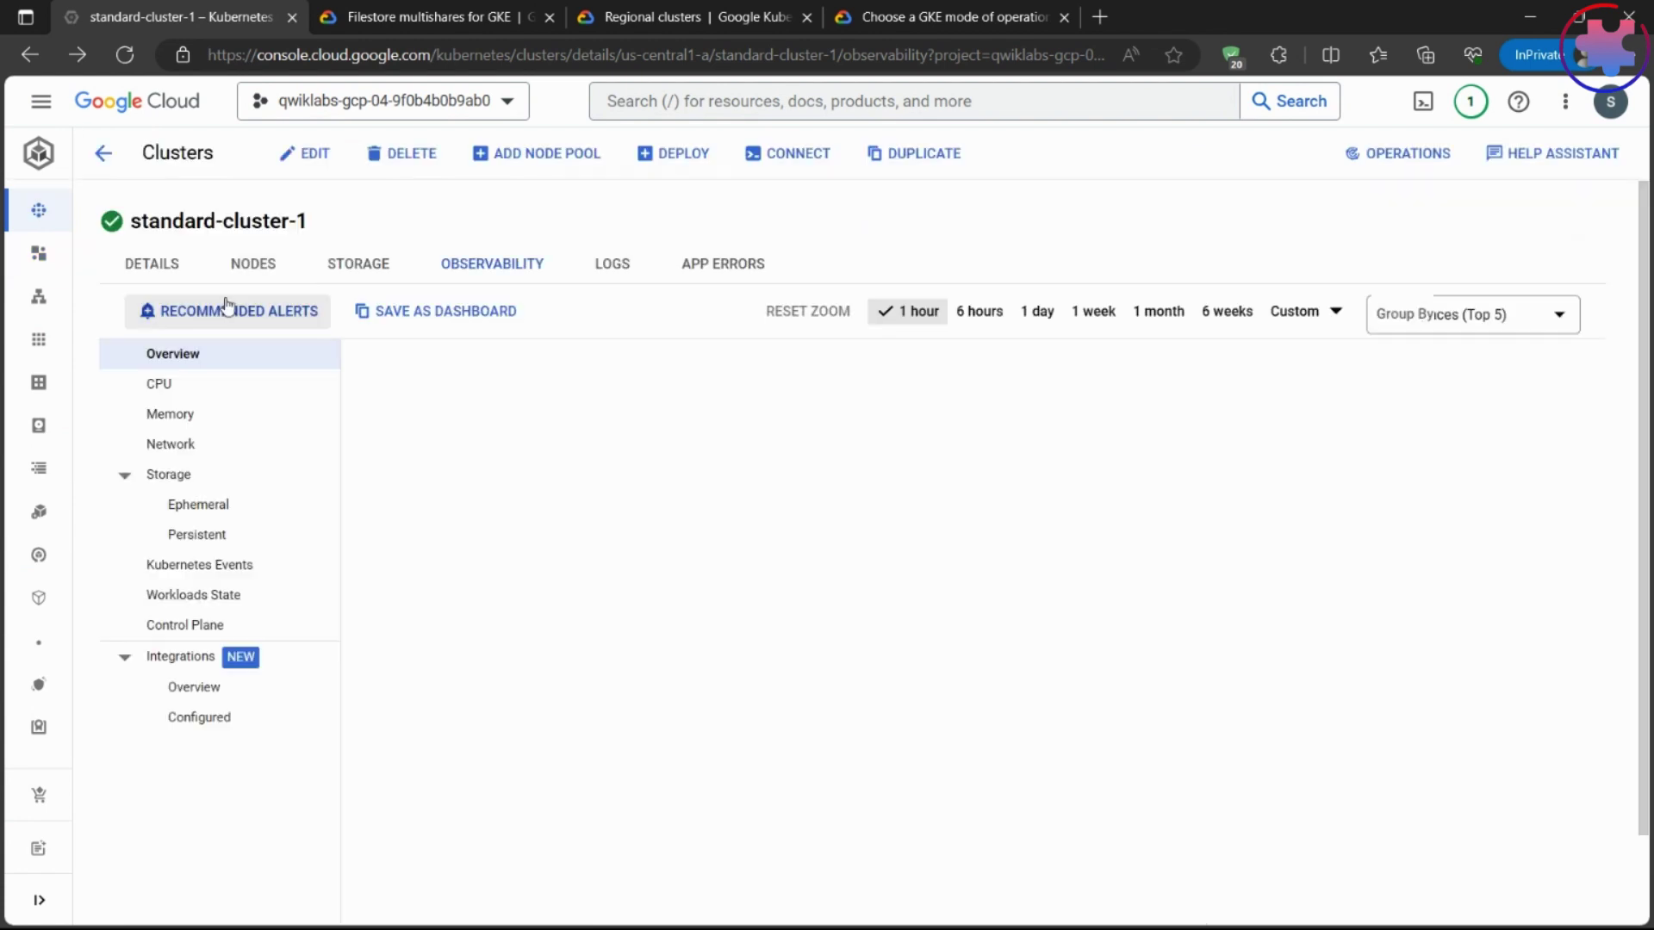
- Examine the cluster's logs, expanding the first log entry, and check the cluster's recent application errors
click(626, 269)
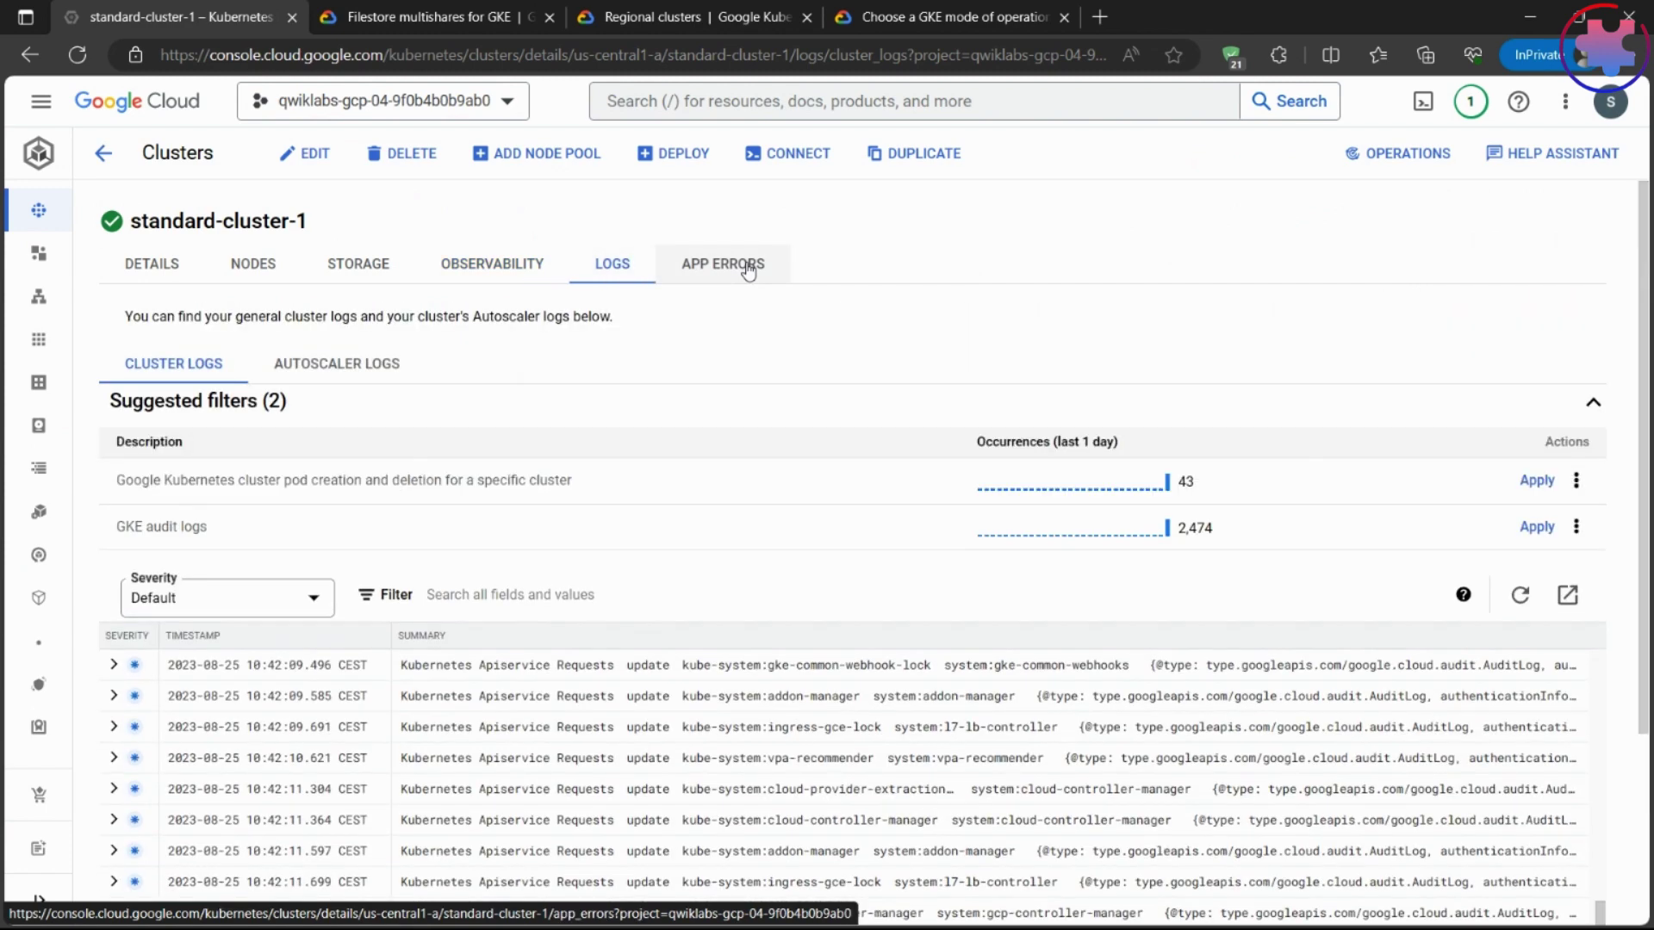
scroll(679, 349, down, 3)
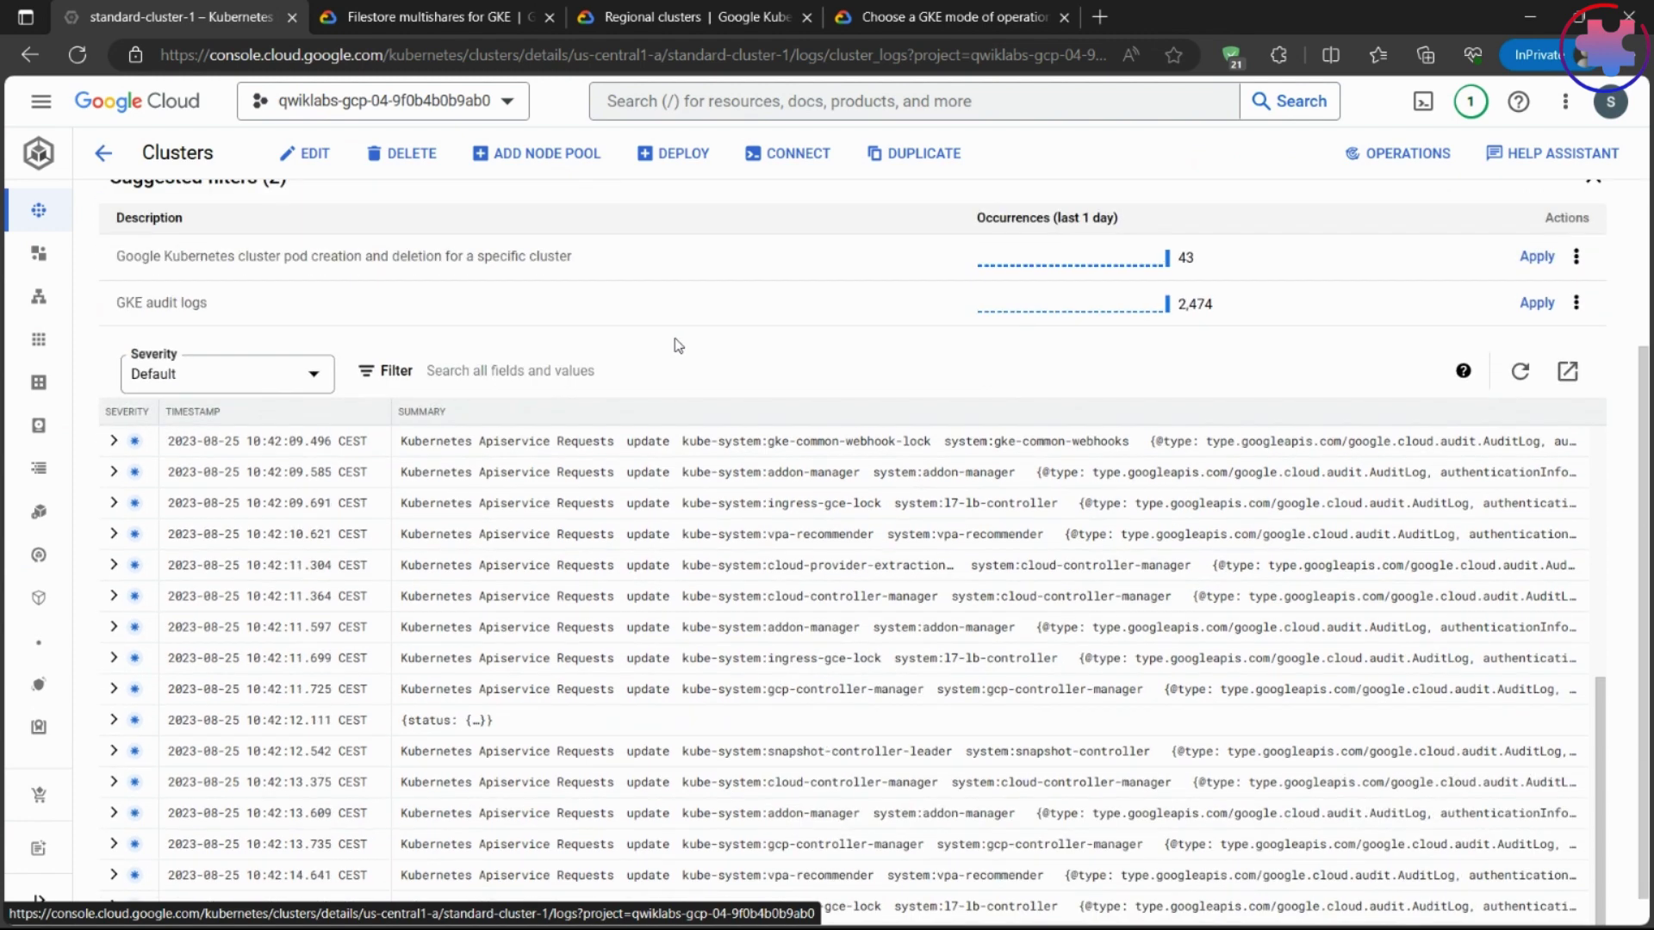
scroll(679, 346, down, 1)
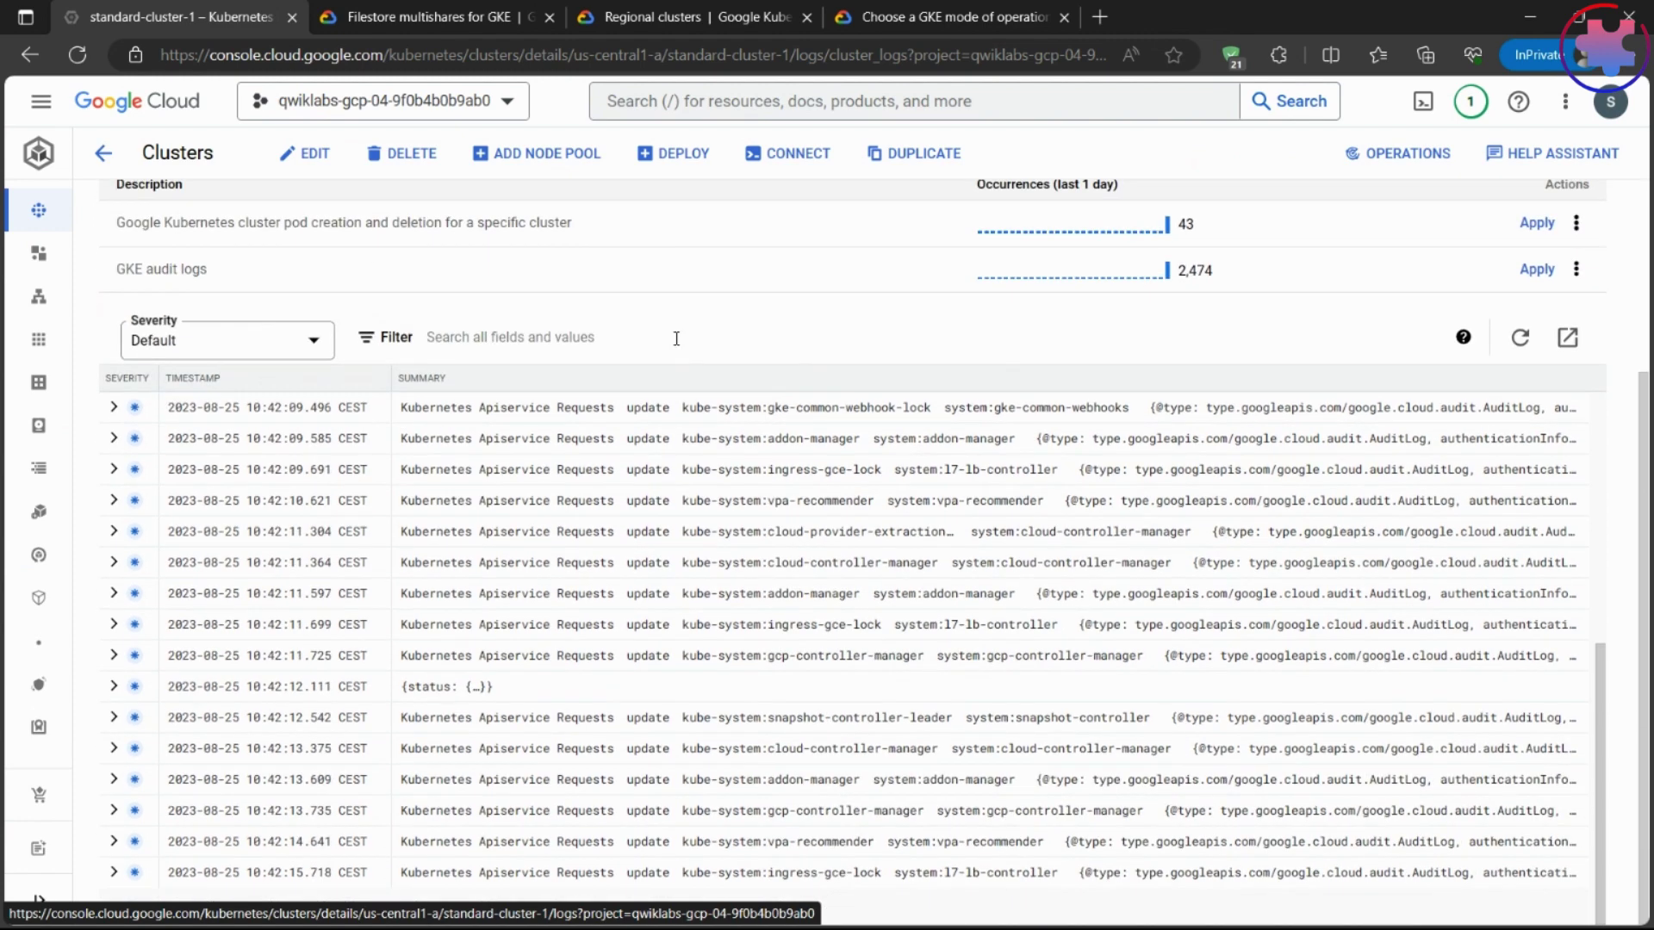
scroll(674, 325, up, 3)
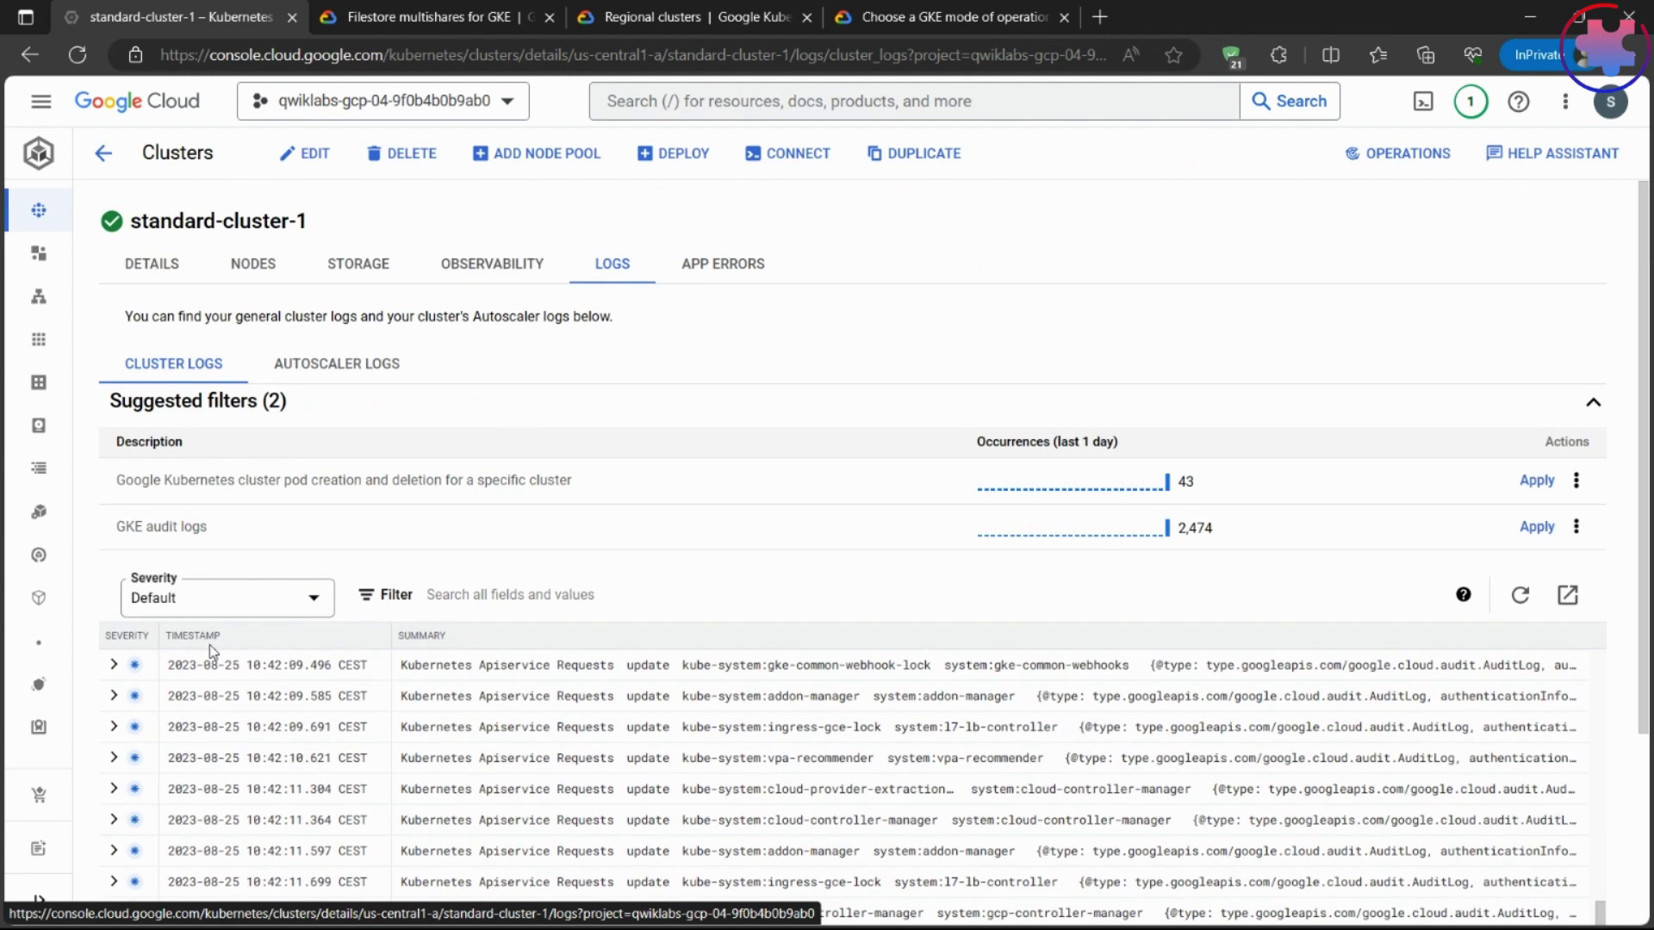
click(113, 665)
scroll(408, 522, down, 3)
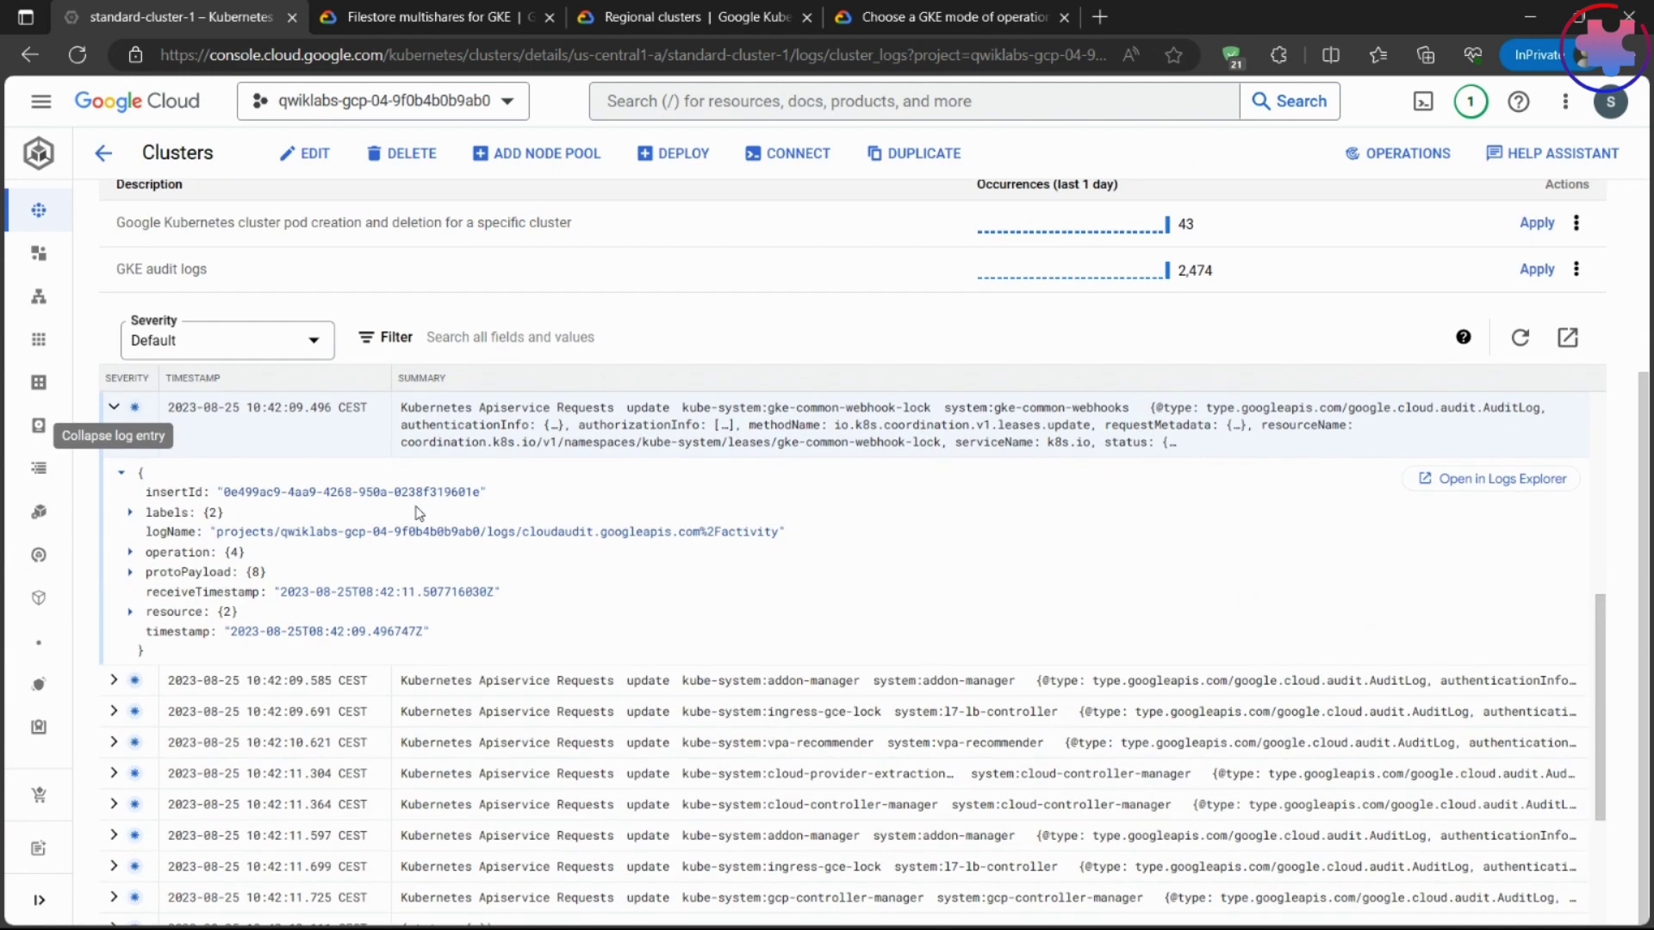
scroll(419, 514, up, 5)
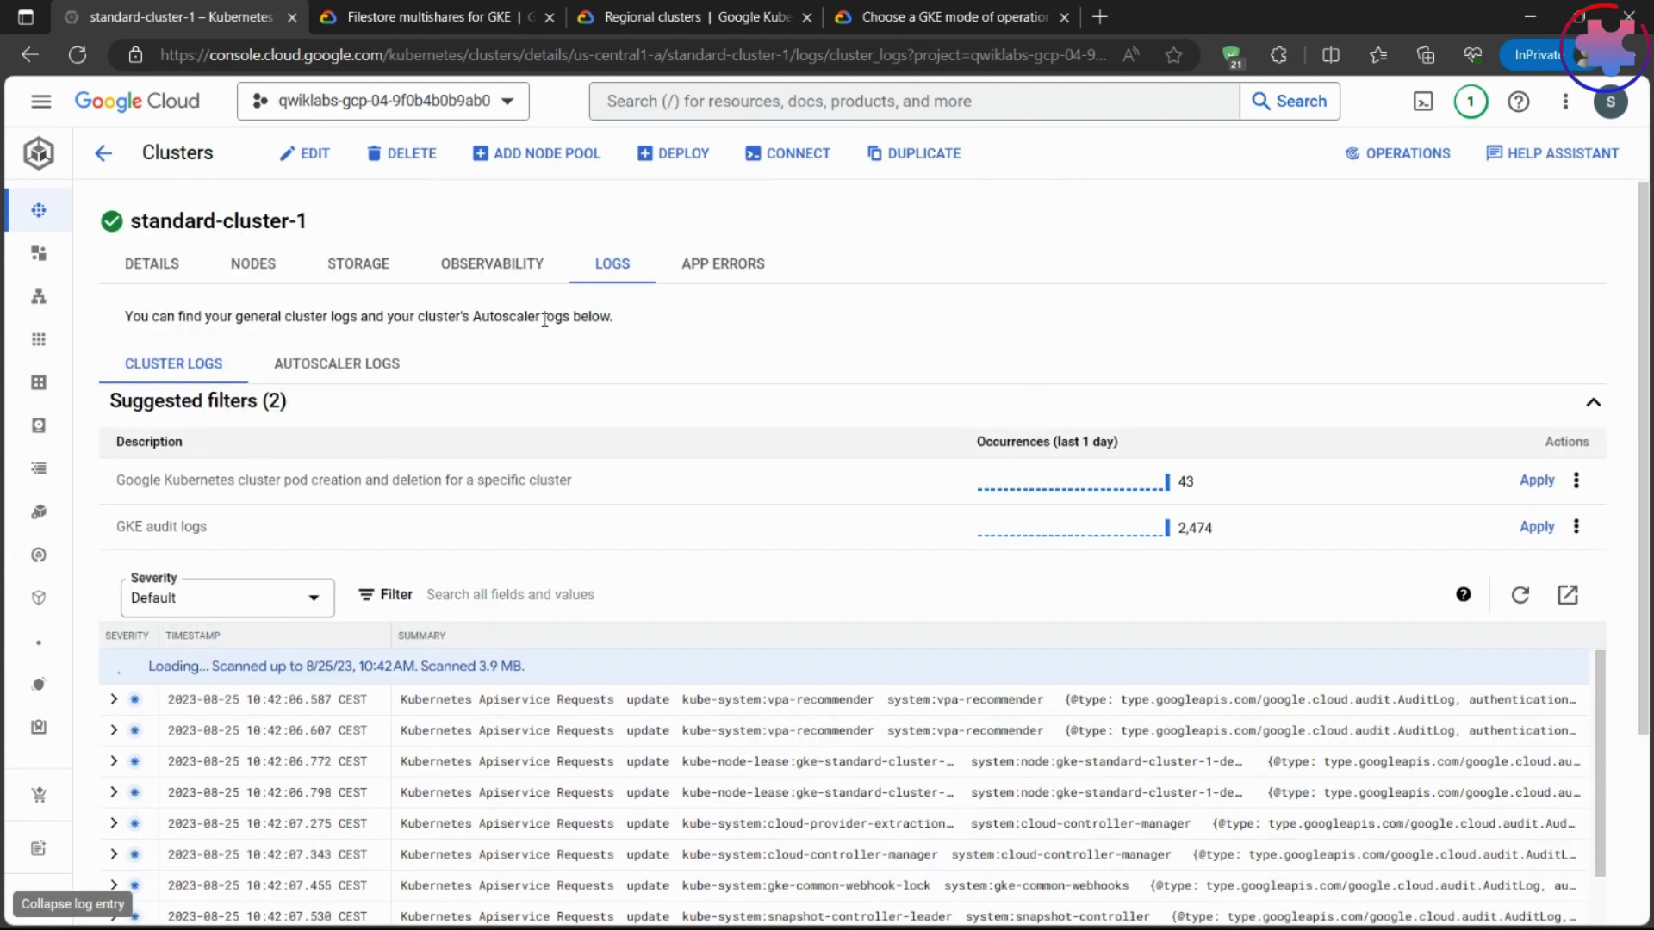
click(746, 263)
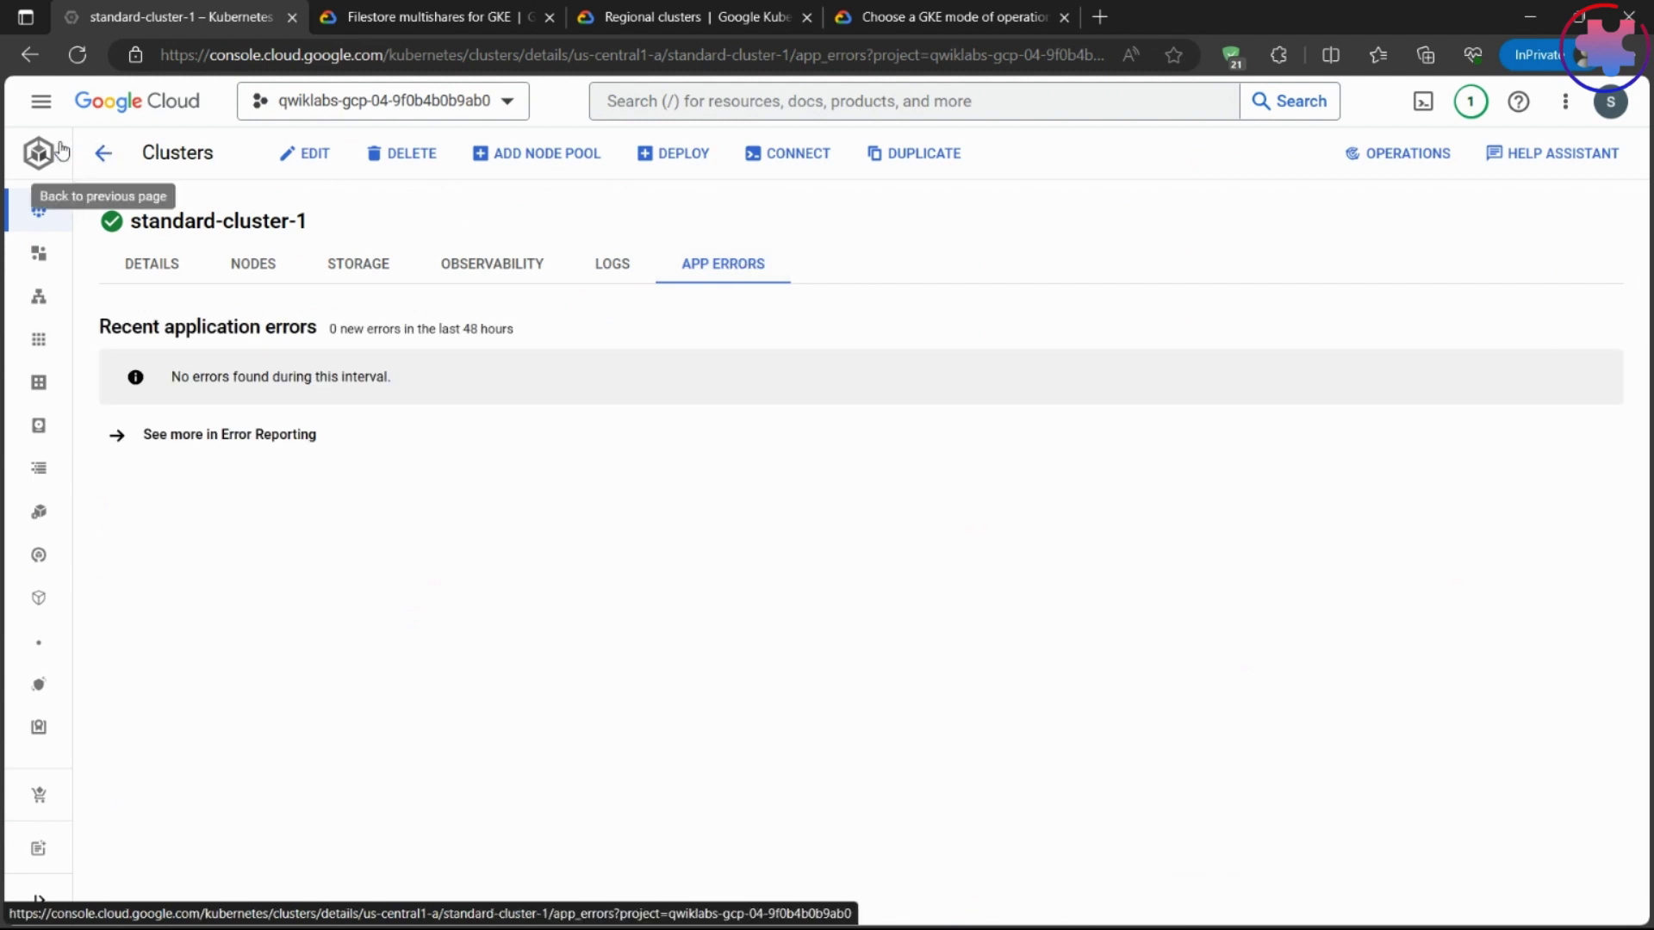
- Return to the Kubernetes clusters list and read the Task 2 resizing instructions in the lab window
click(109, 214)
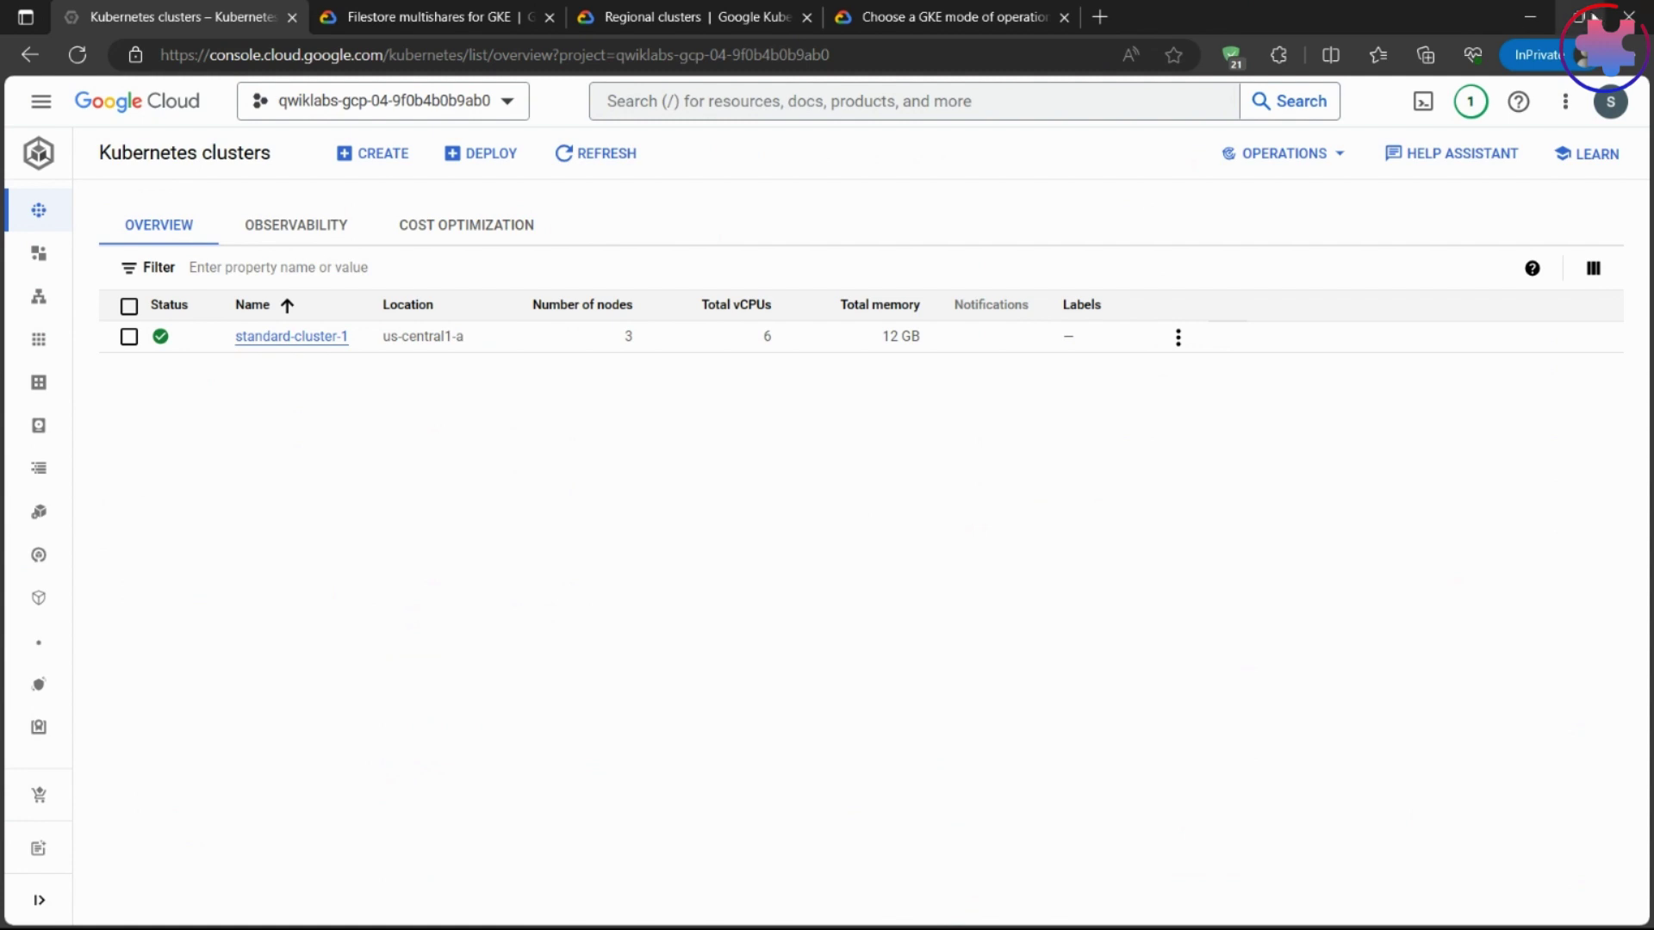
double_click(1472, 23)
click(135, 673)
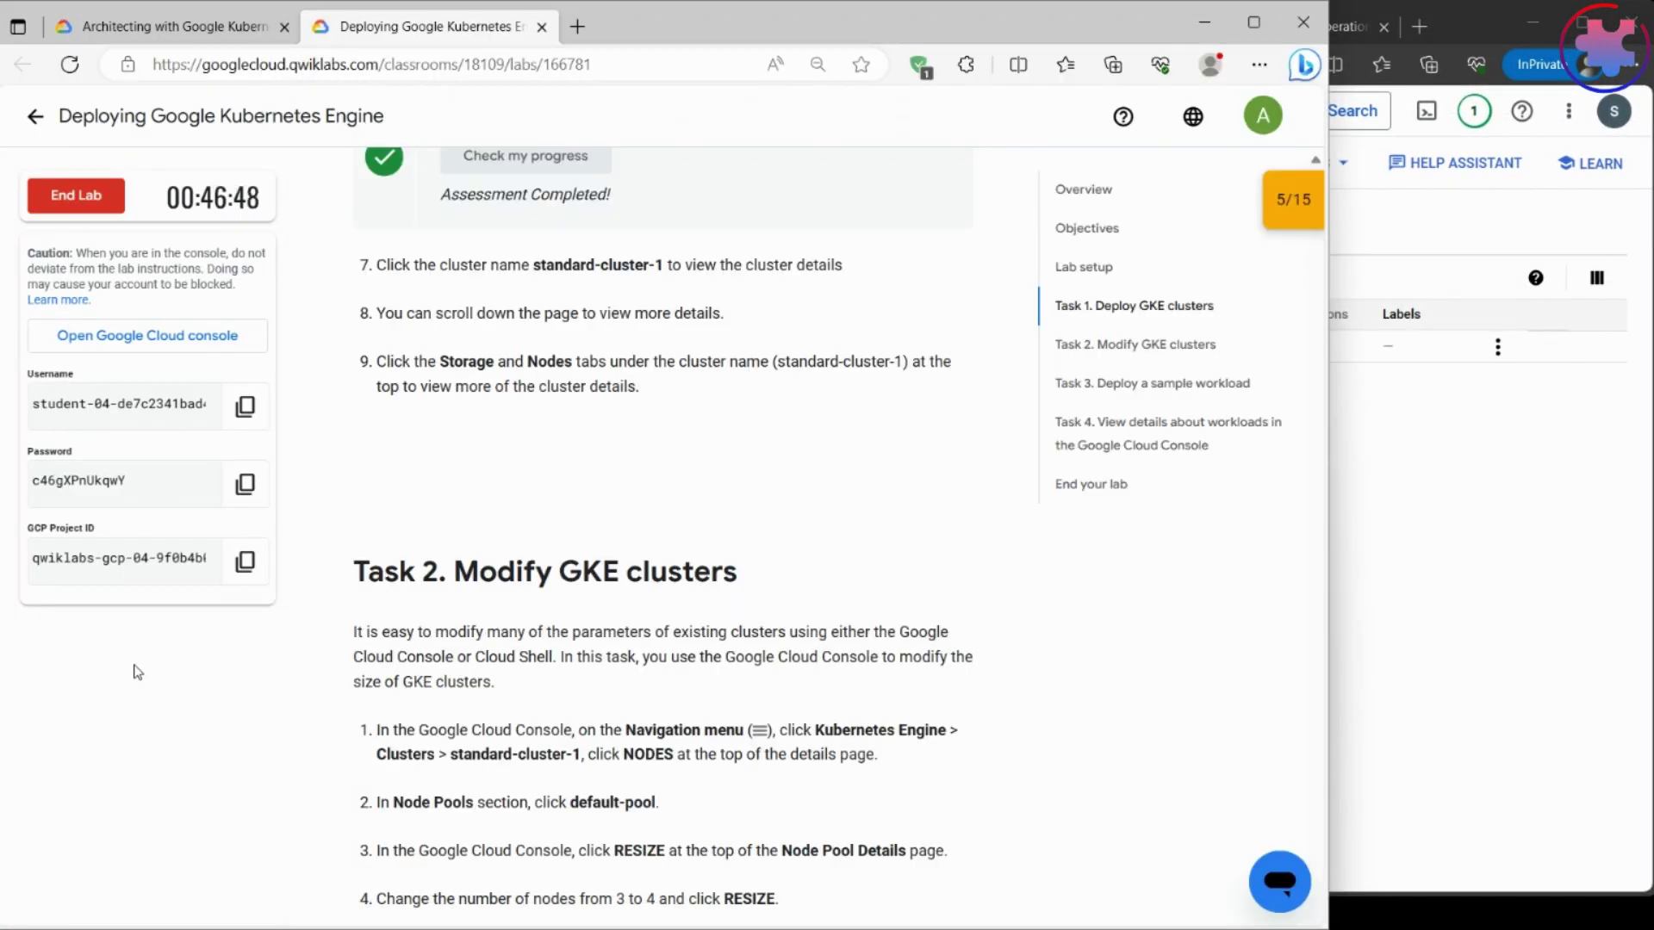
scroll(698, 552, down, 4)
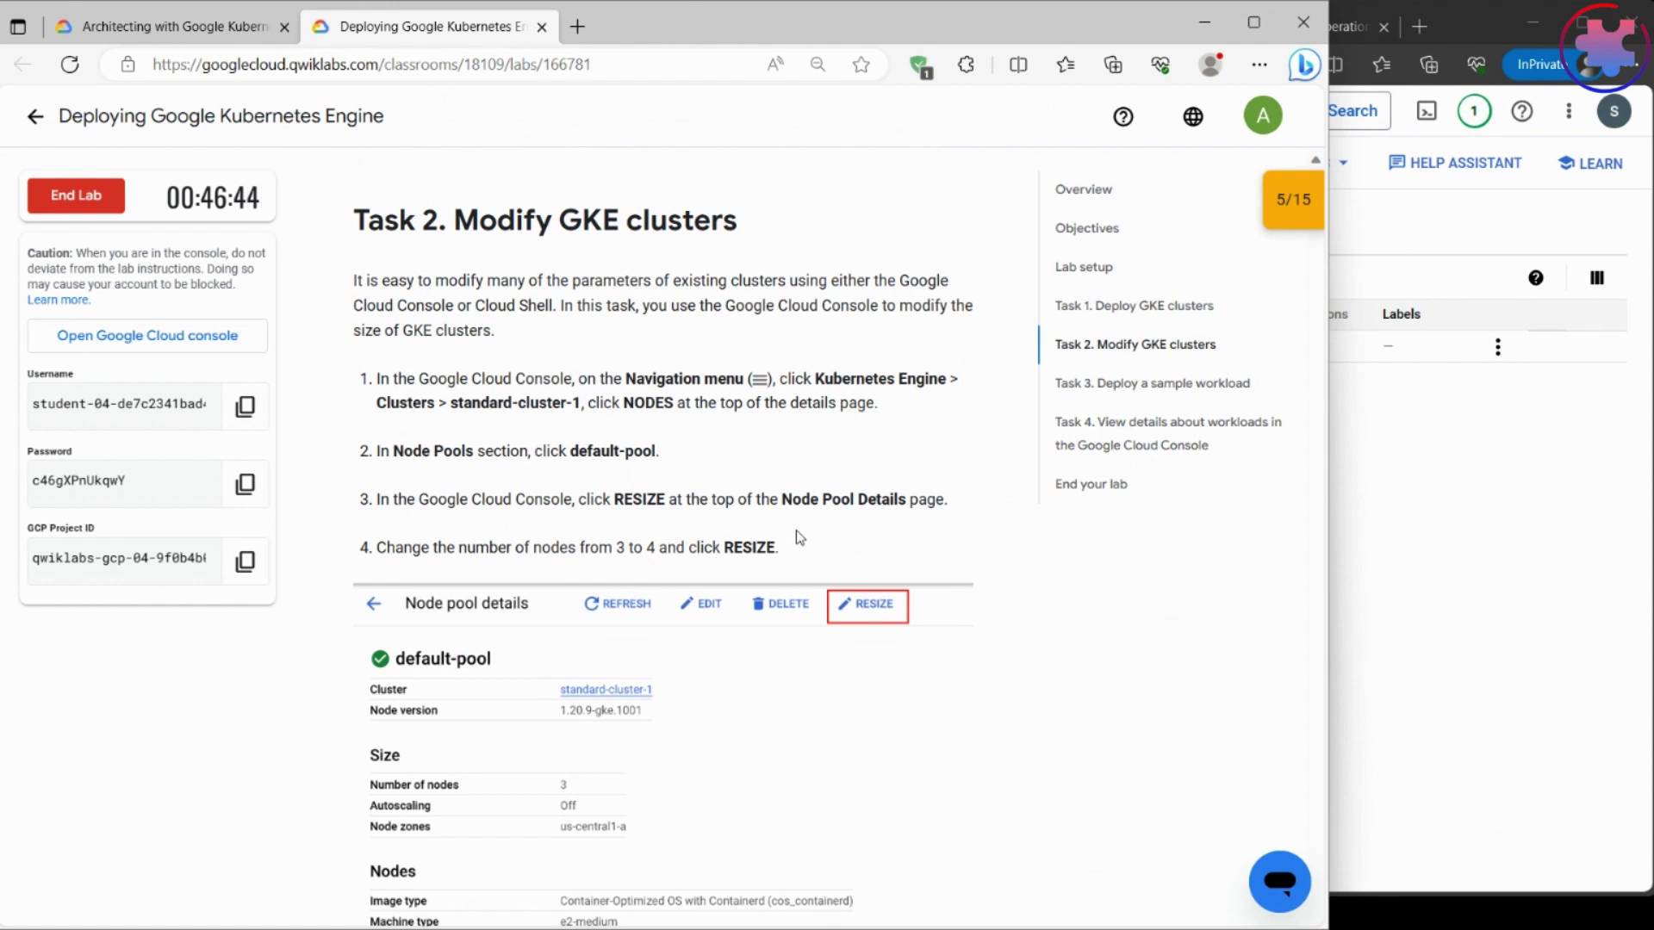
- Open default-pool from standard-cluster-1's nodes in the Google Cloud console and resize it to 4 nodes
click(1477, 694)
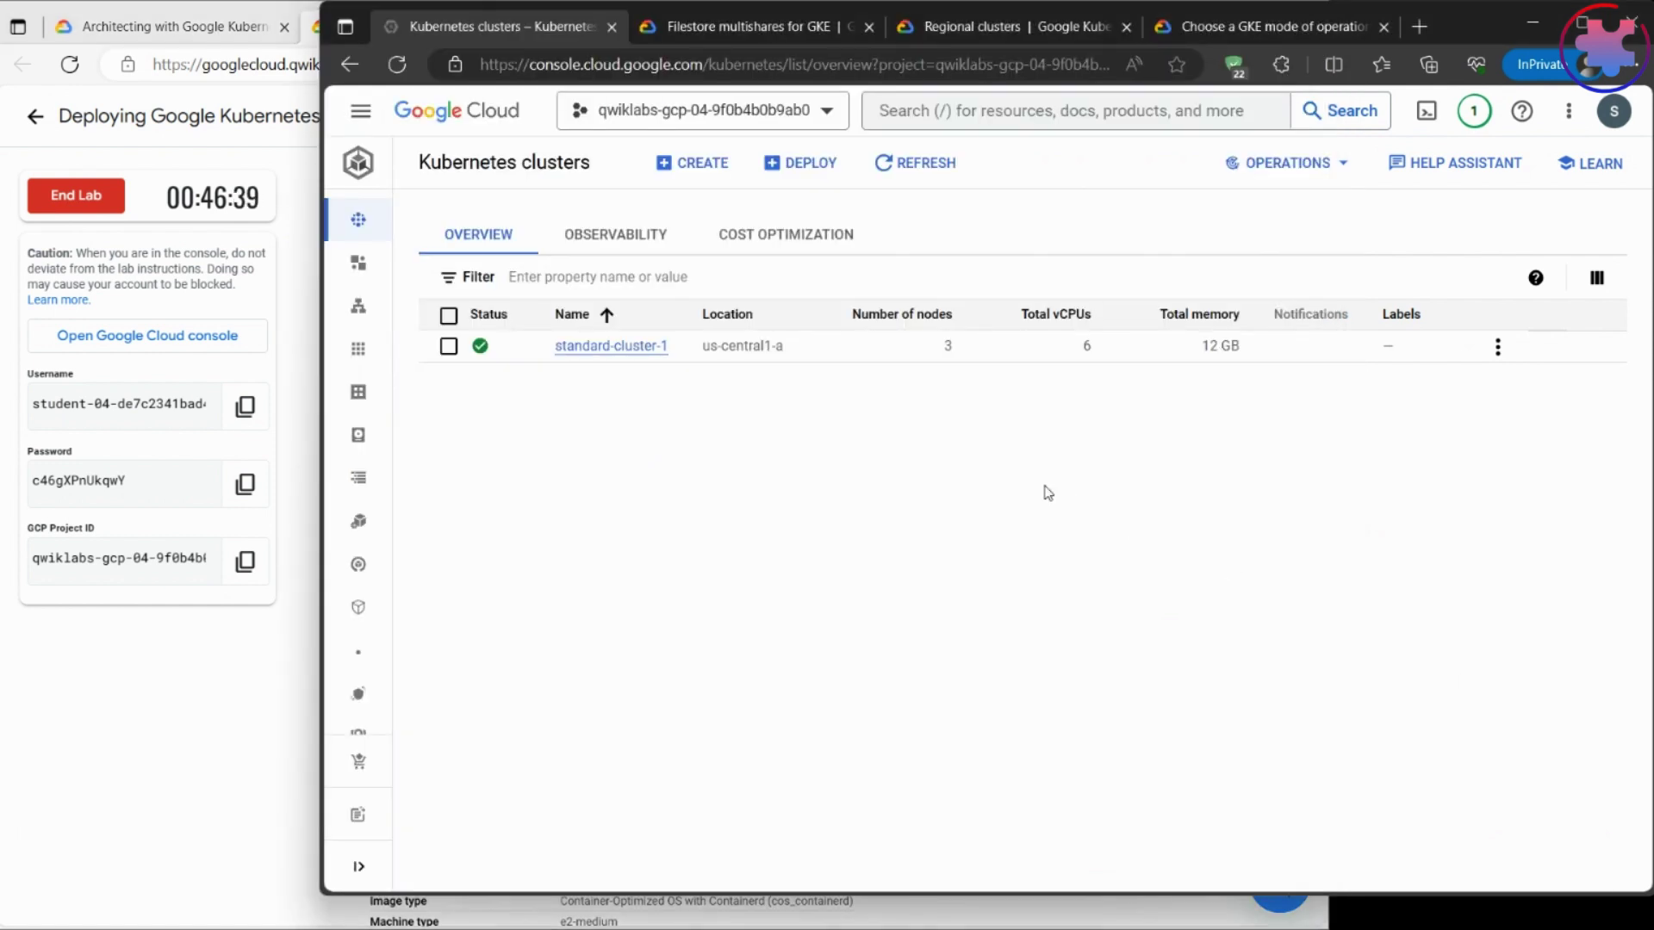
click(637, 349)
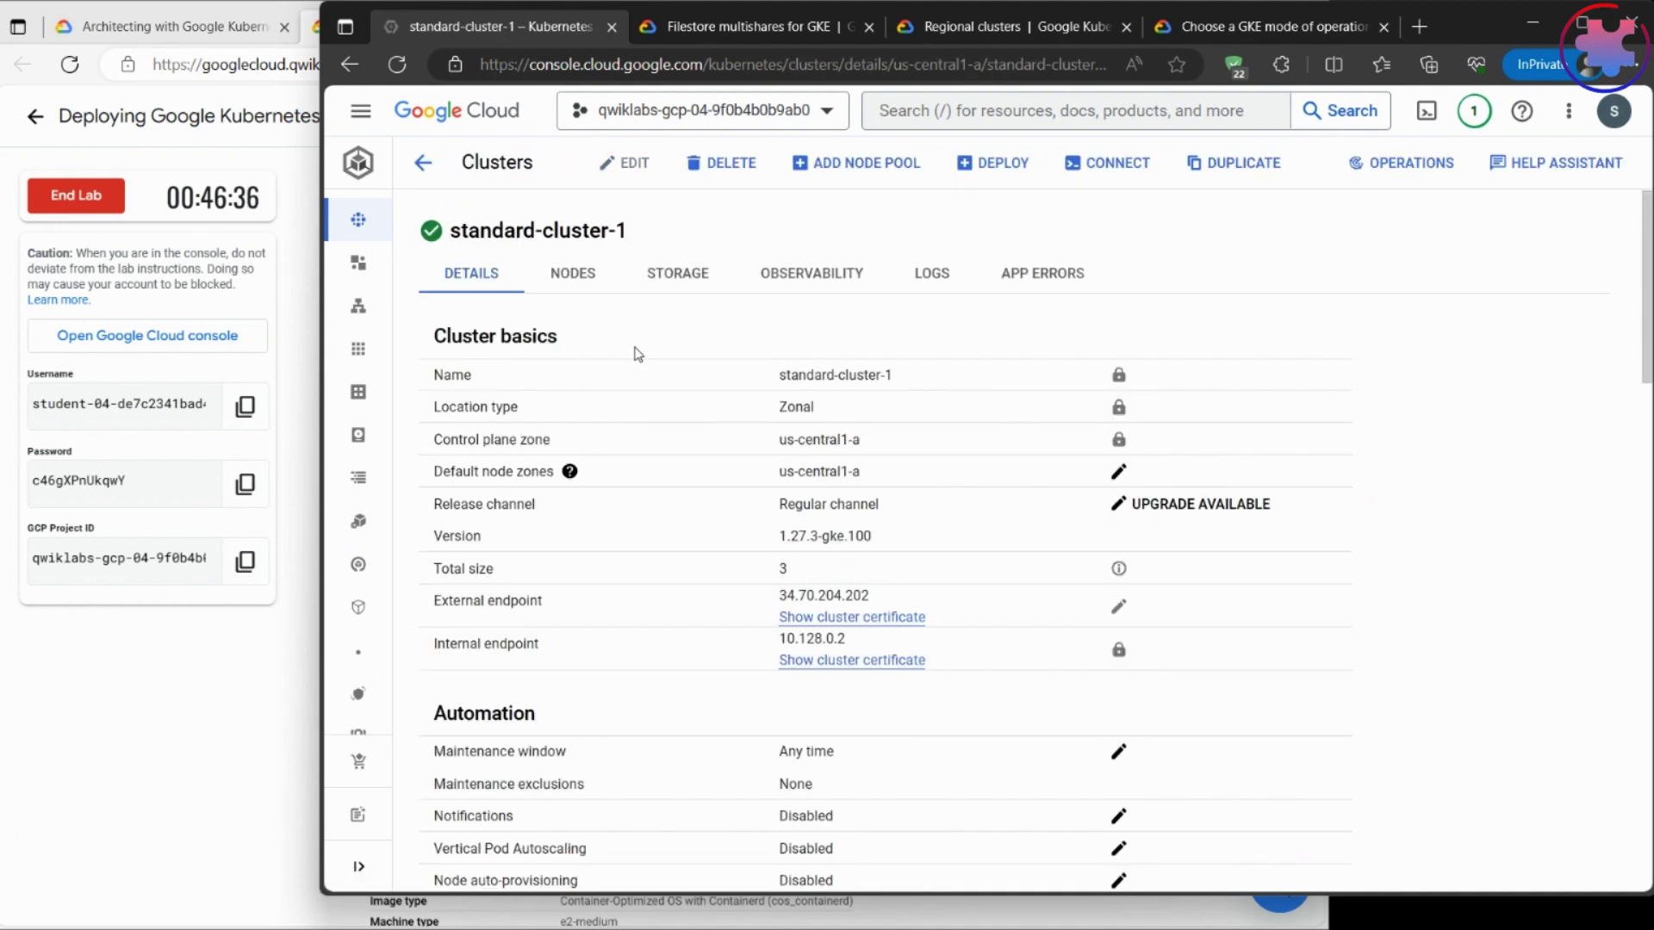
click(573, 274)
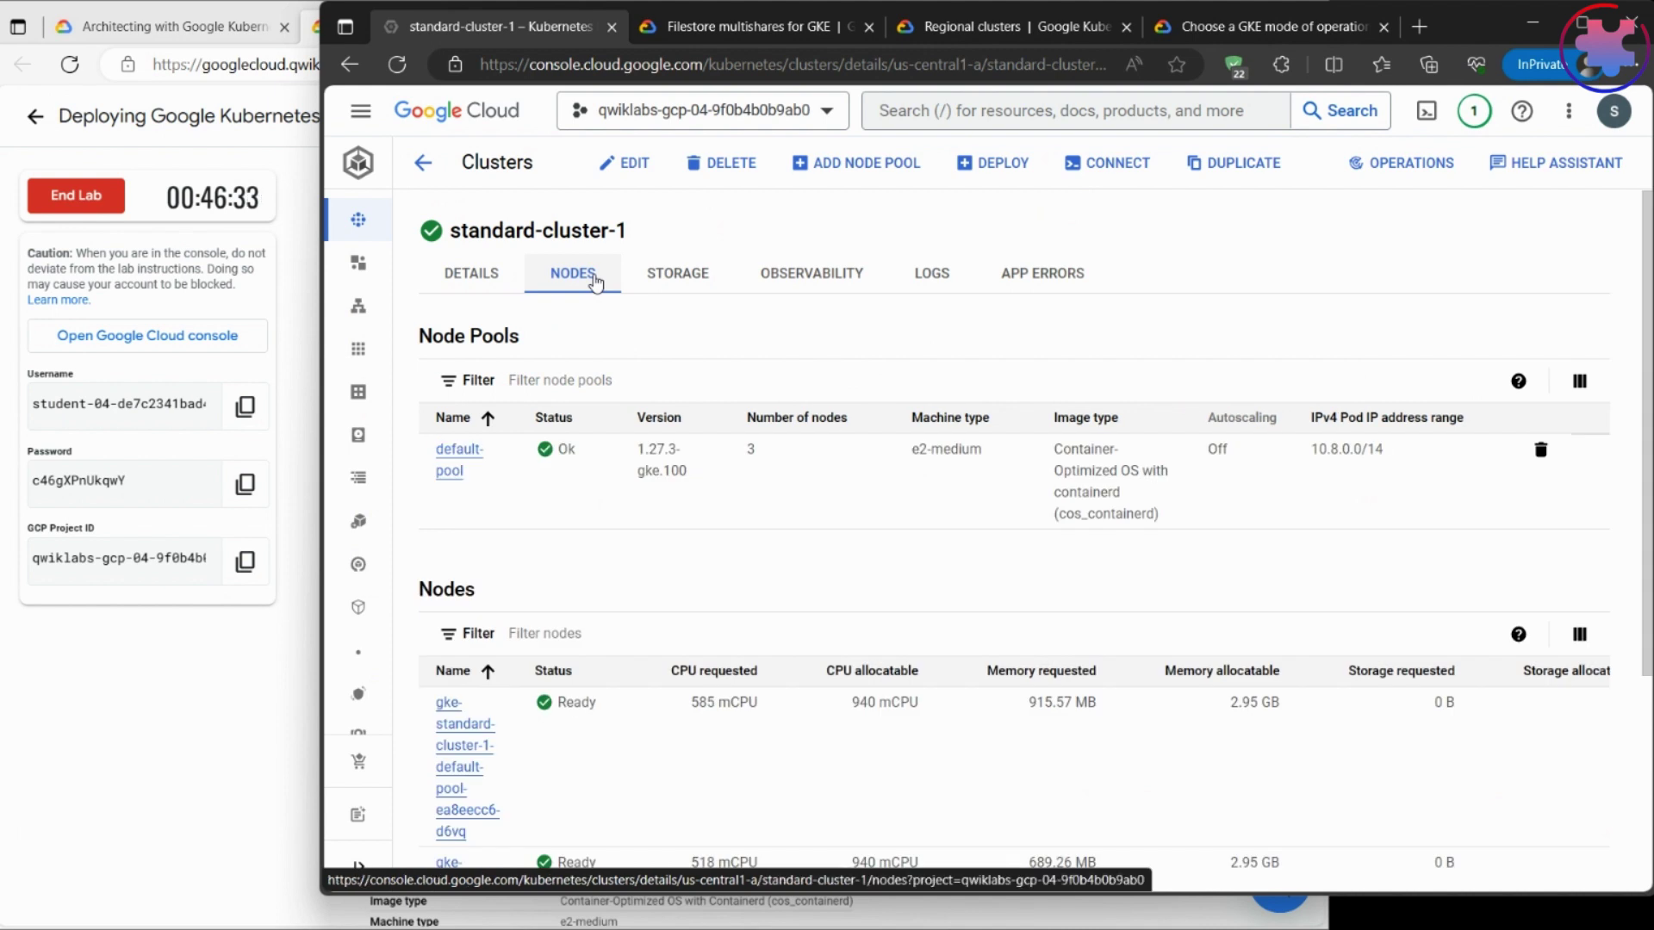
click(448, 455)
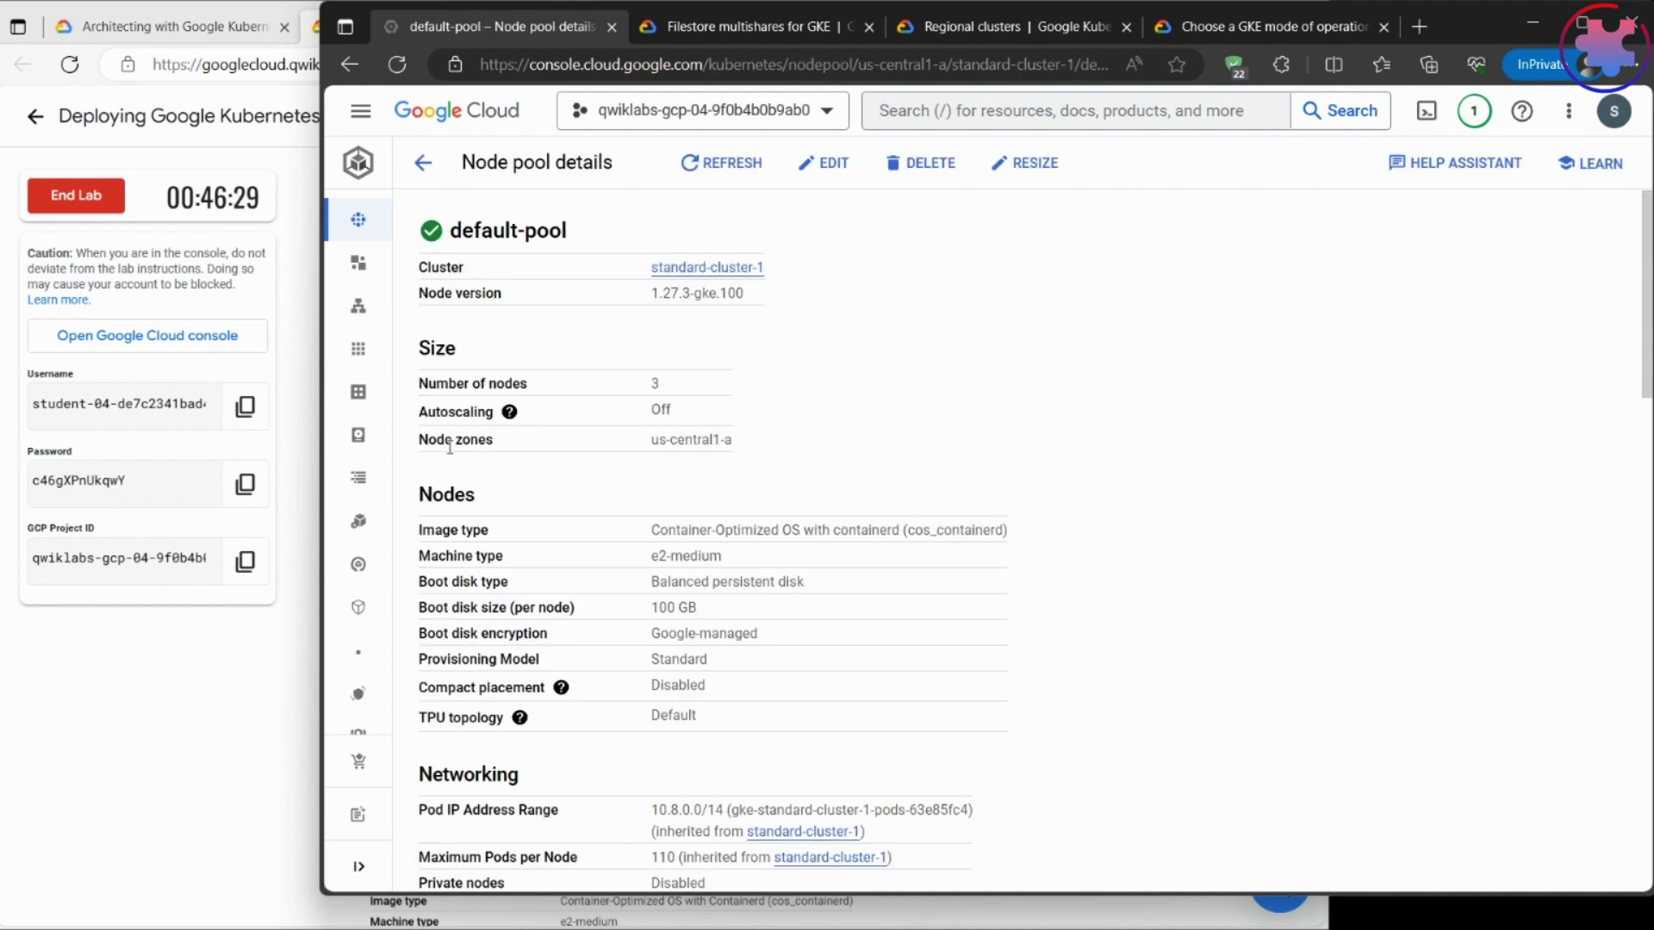
click(1052, 164)
double_click(729, 481)
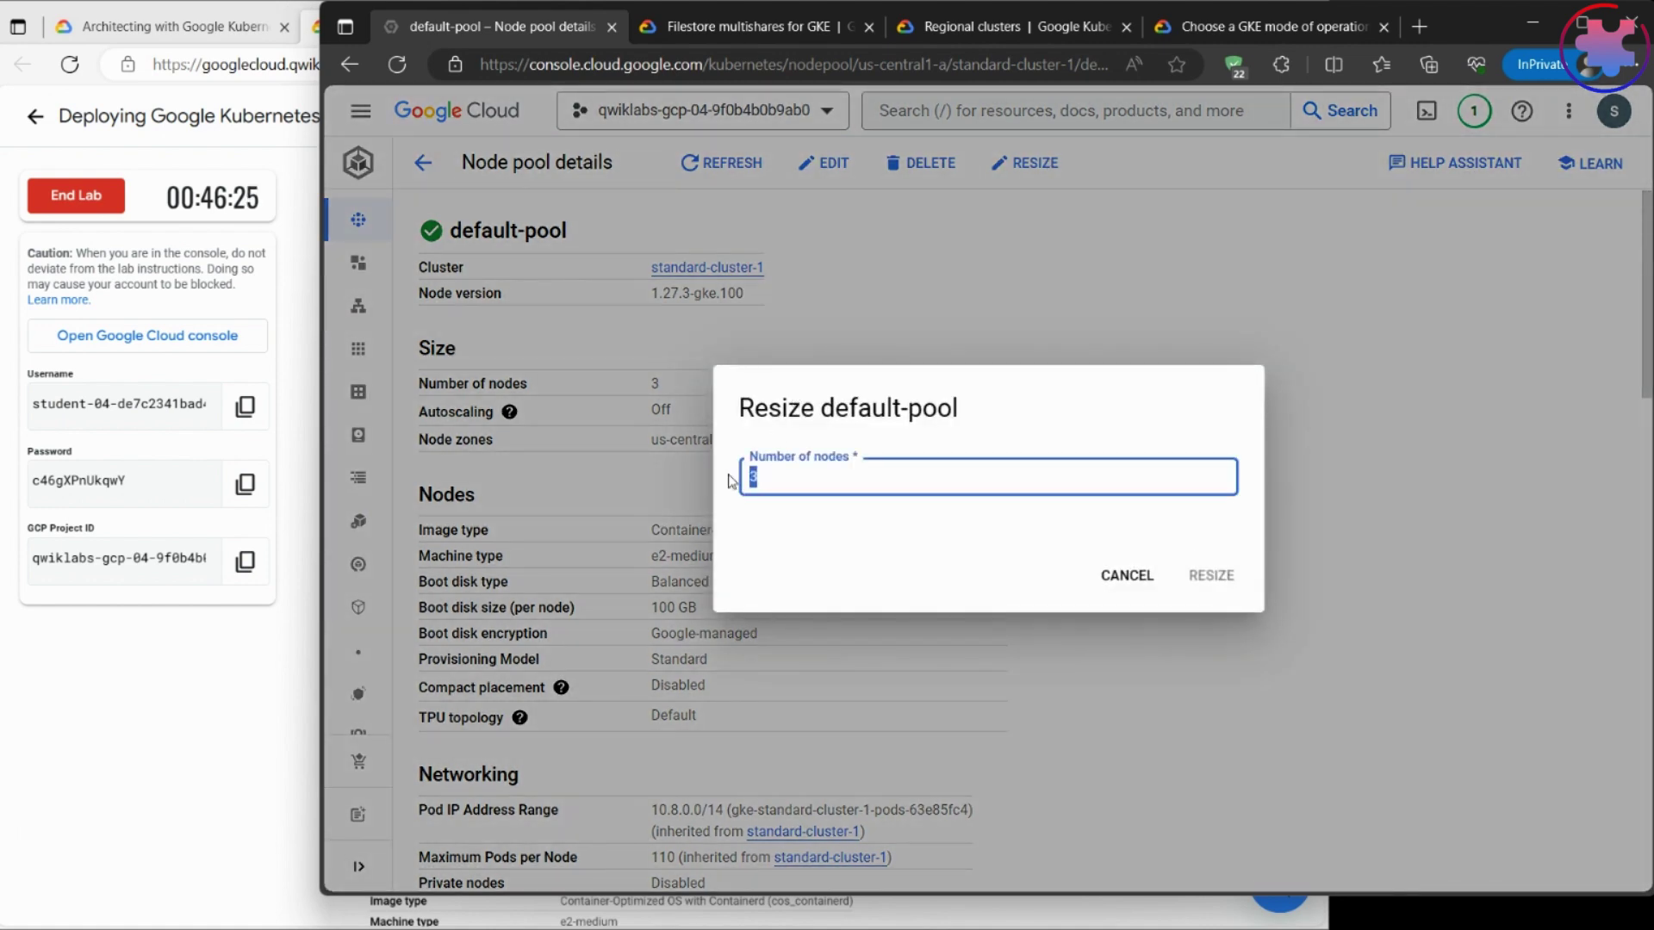
text(4)
click(1232, 577)
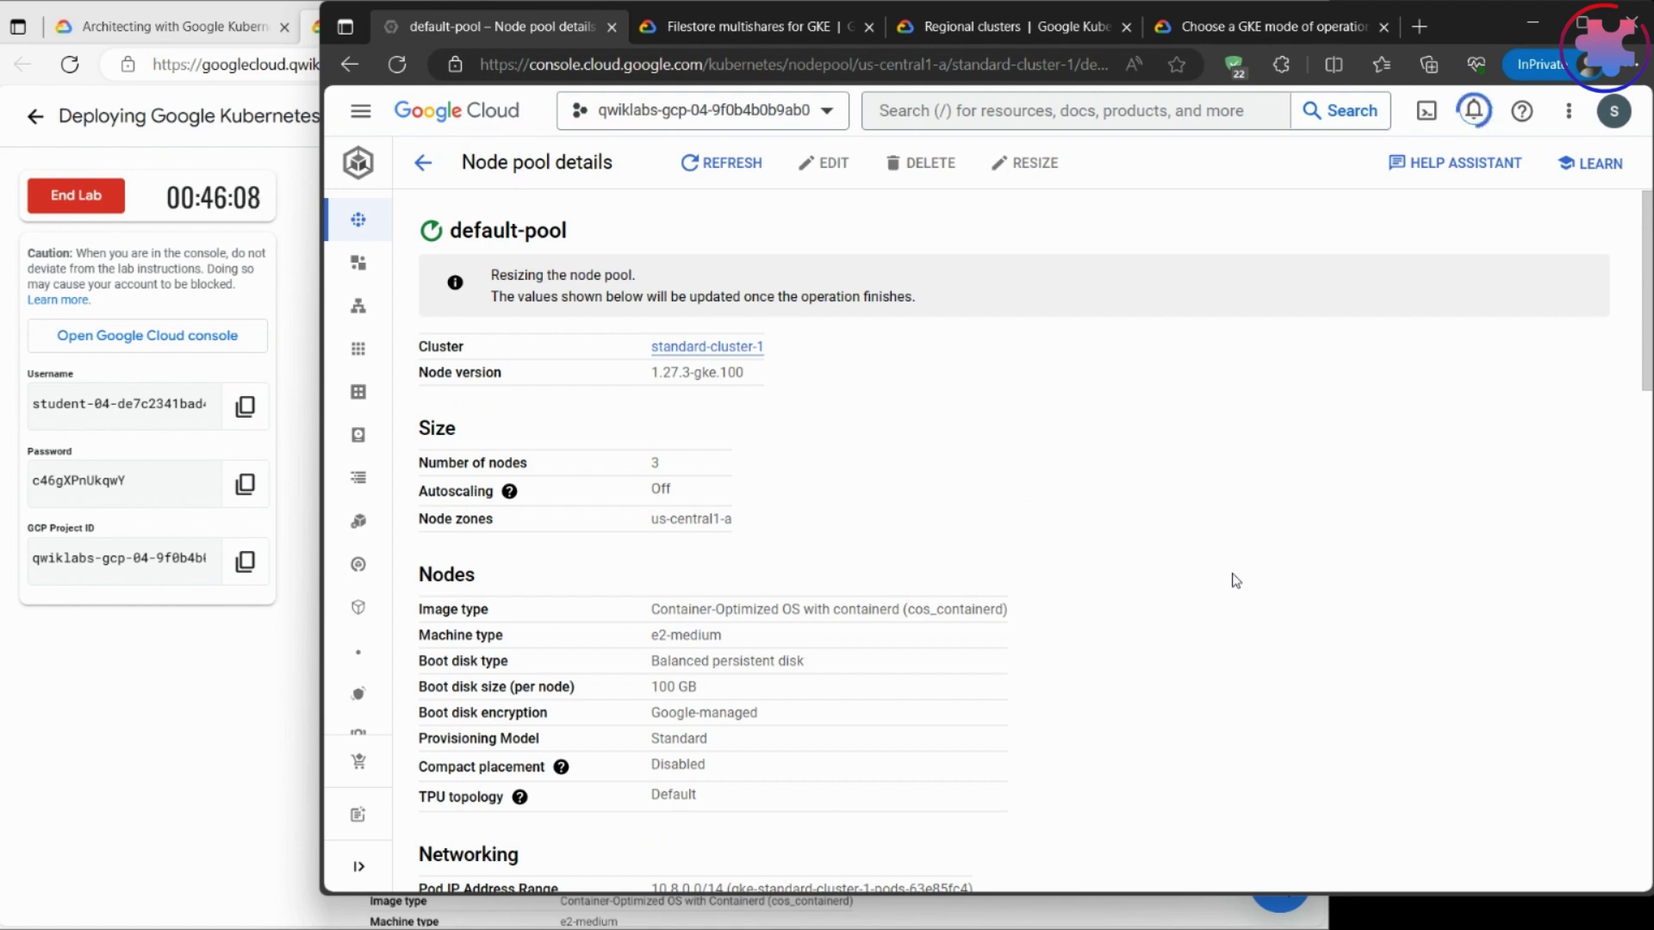
- Read the rest of Task 2 and the Task 3 sample workload instructions in the lab window
click(215, 615)
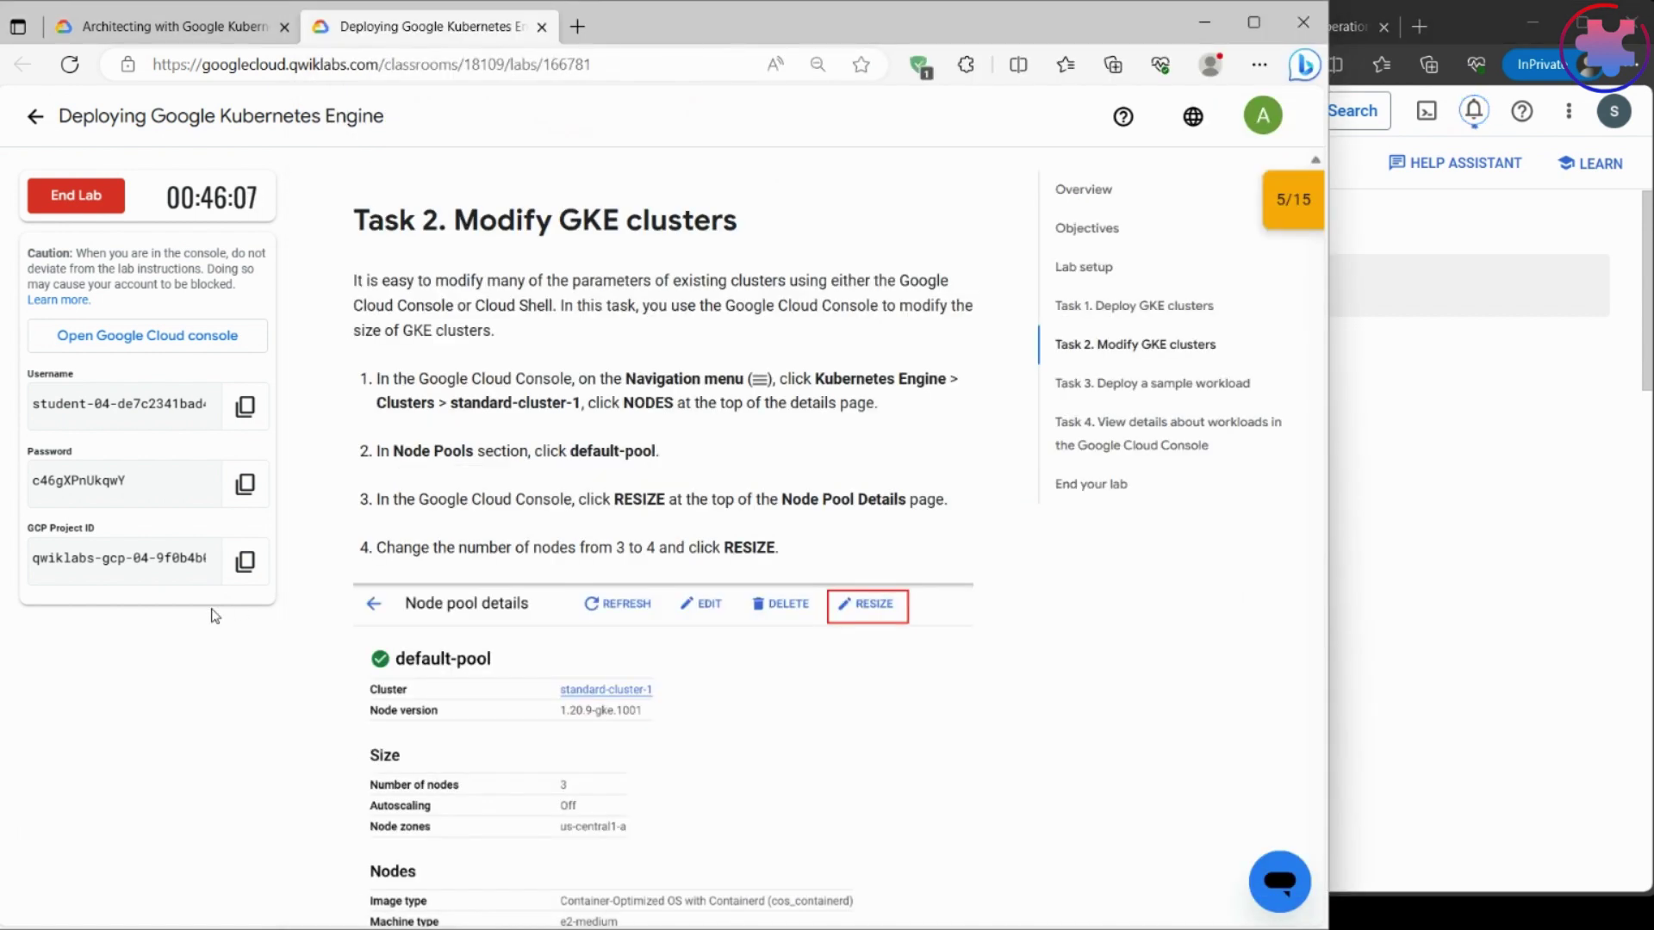
scroll(407, 657, down, 8)
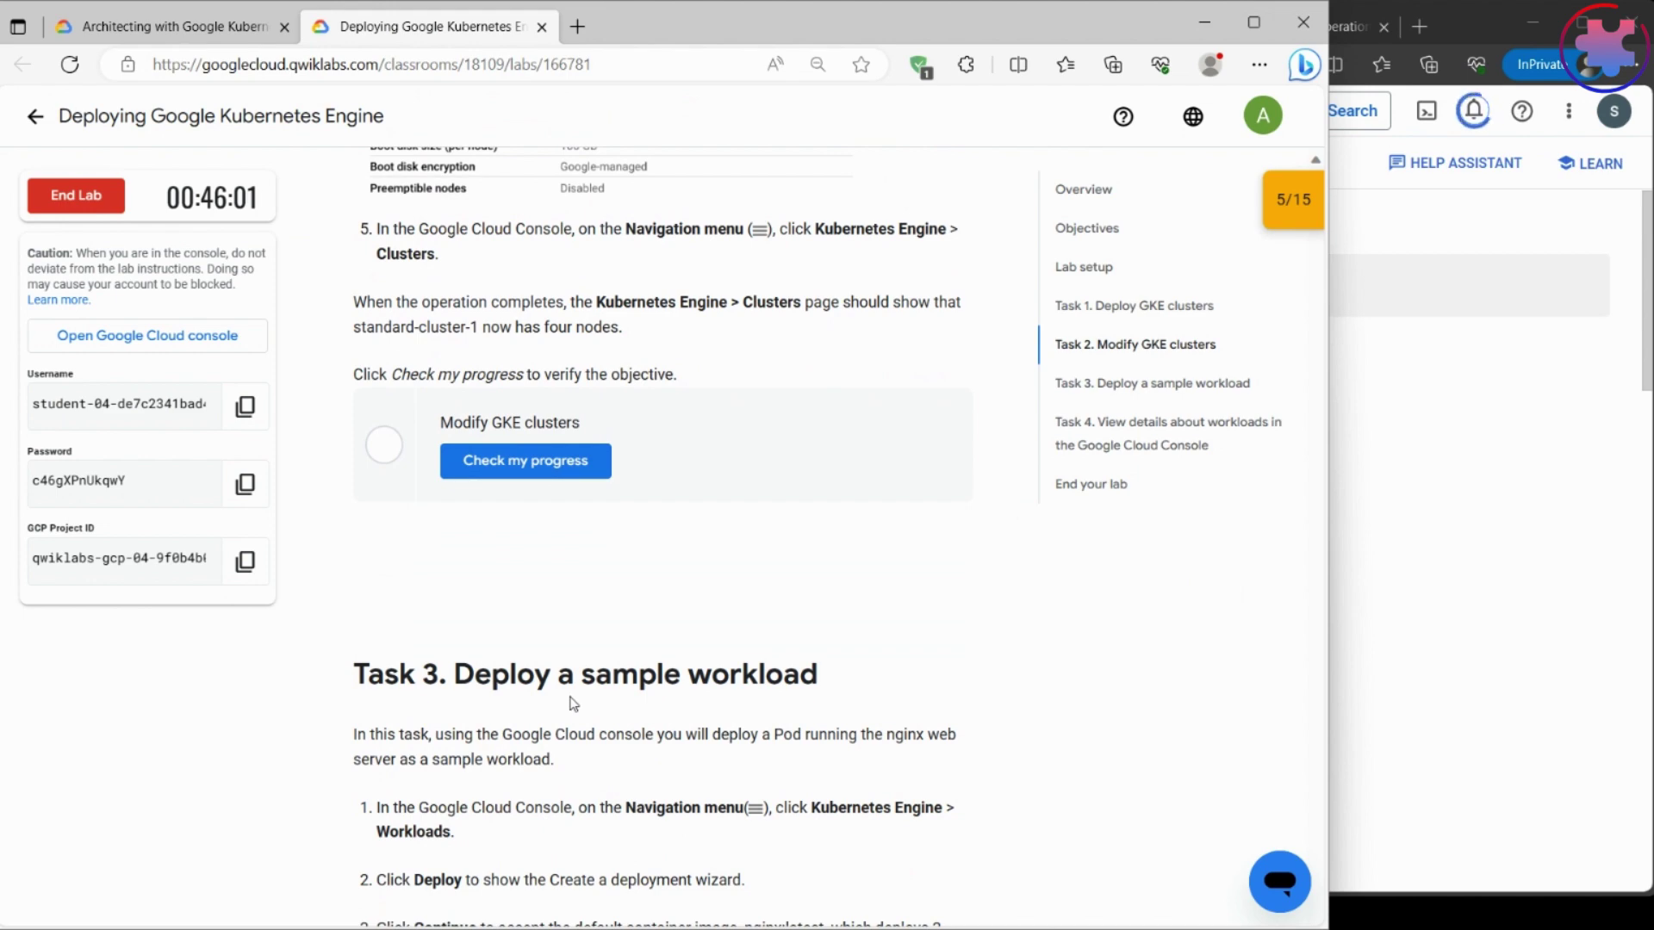
scroll(572, 699, down, 2)
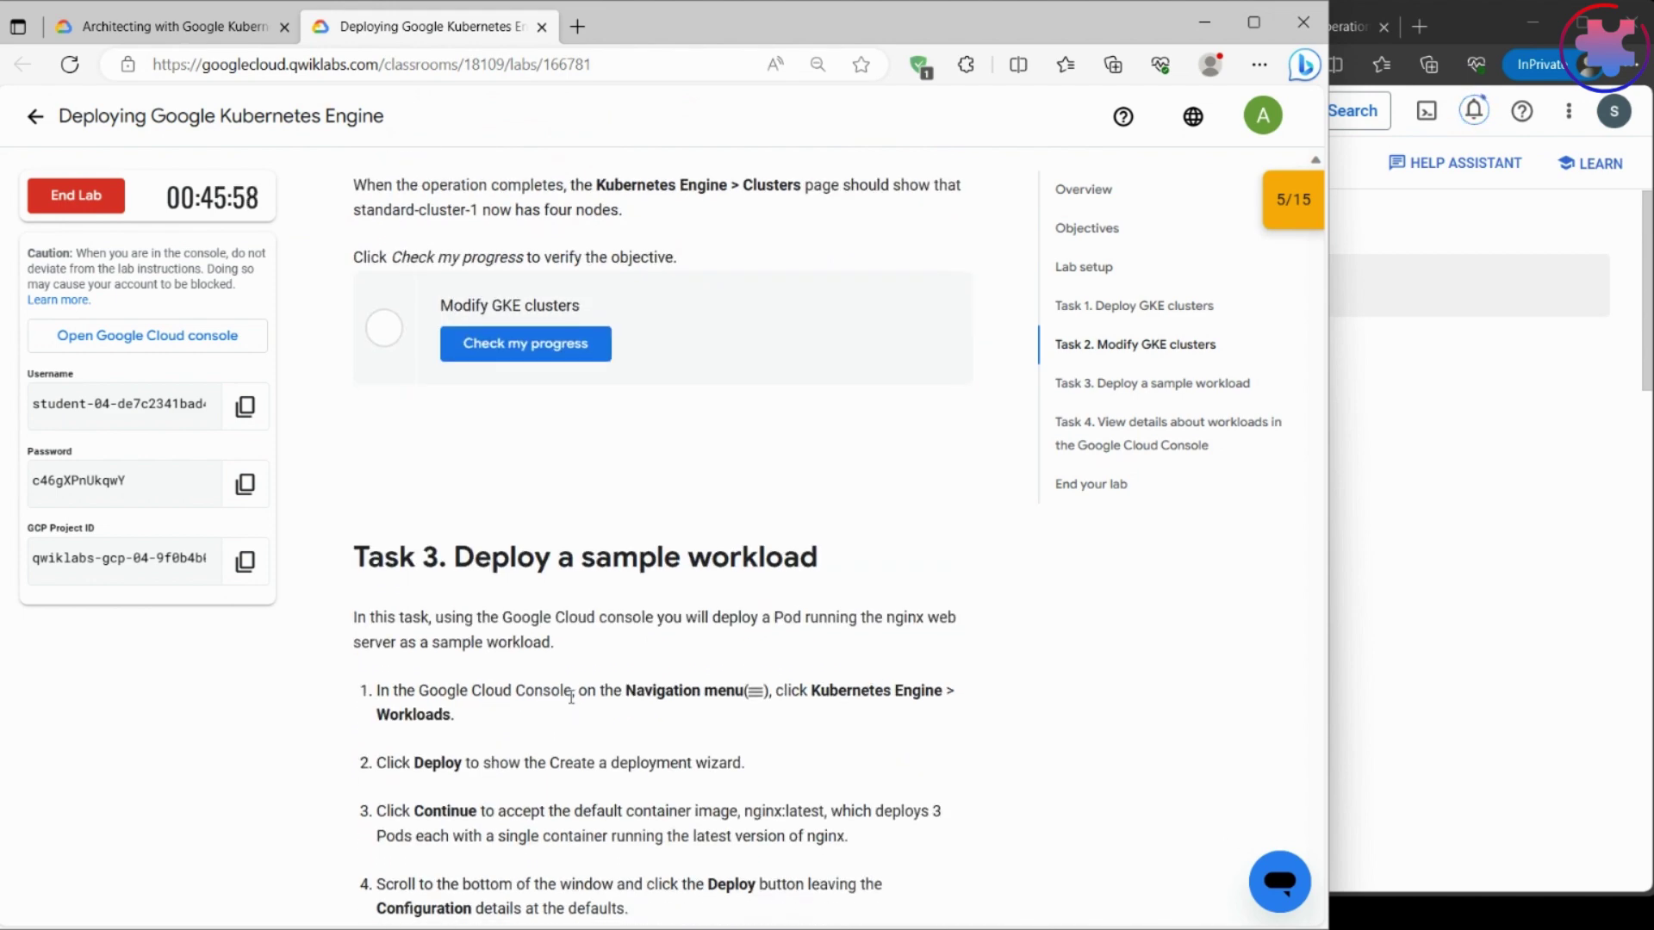
scroll(572, 698, down, 2)
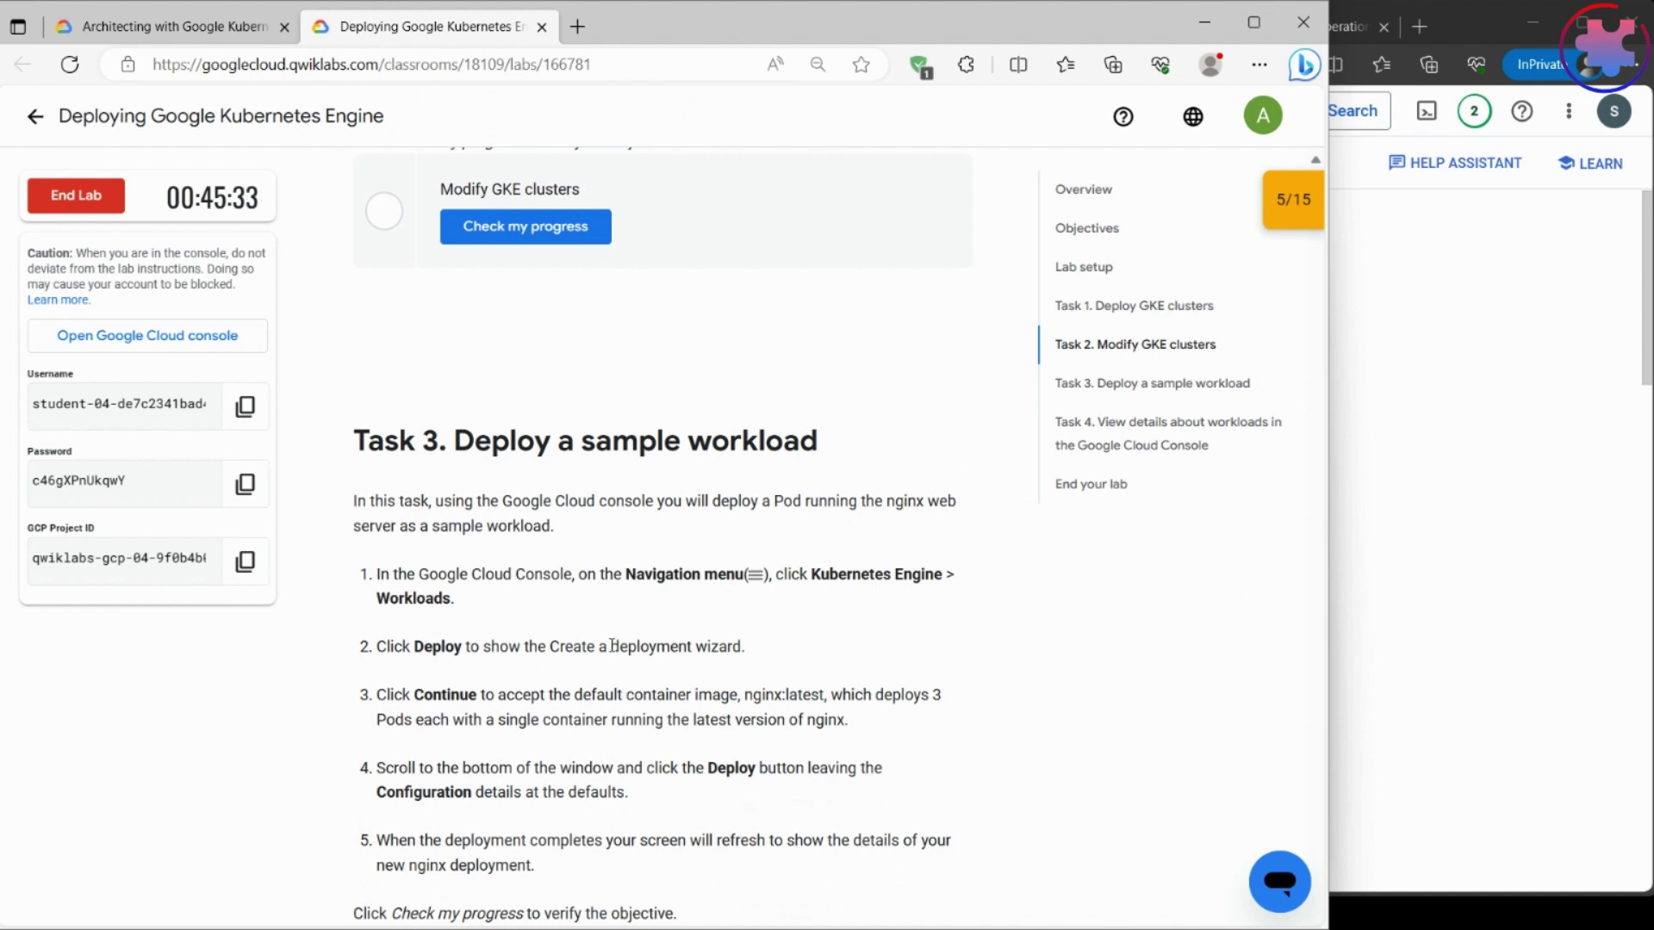
drag(612, 646, 856, 723)
click(419, 720)
click(828, 720)
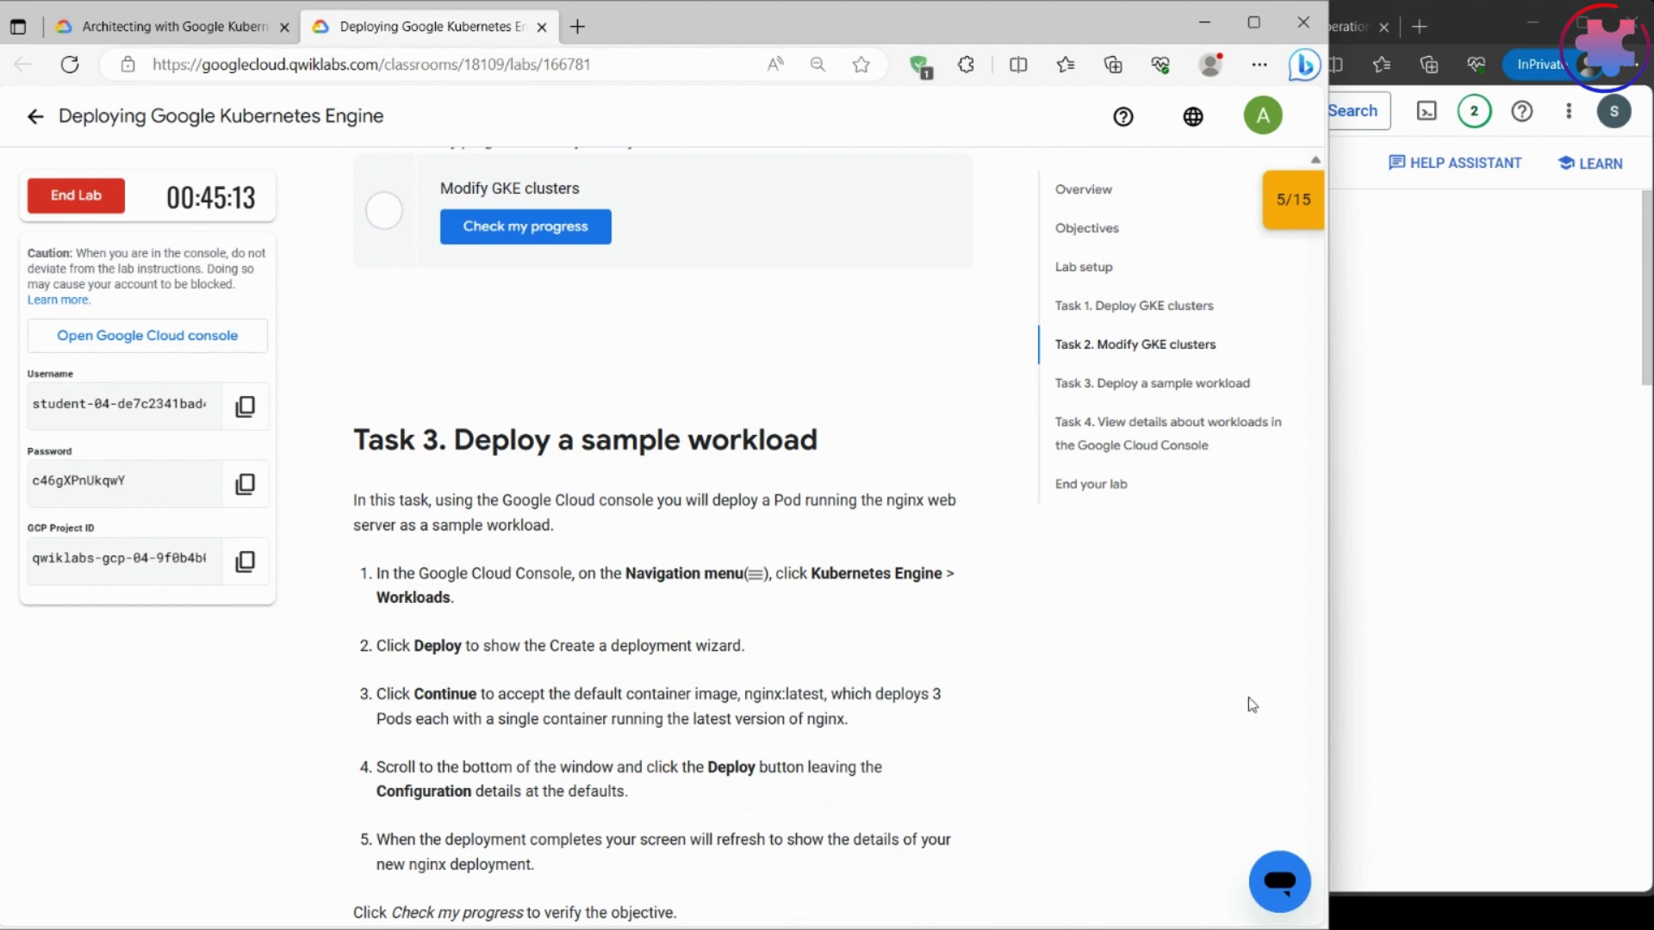
- Check standard-cluster-1's node count in the refreshed Kubernetes clusters list, dismiss the notification, and switch back to the lab window
click(1479, 575)
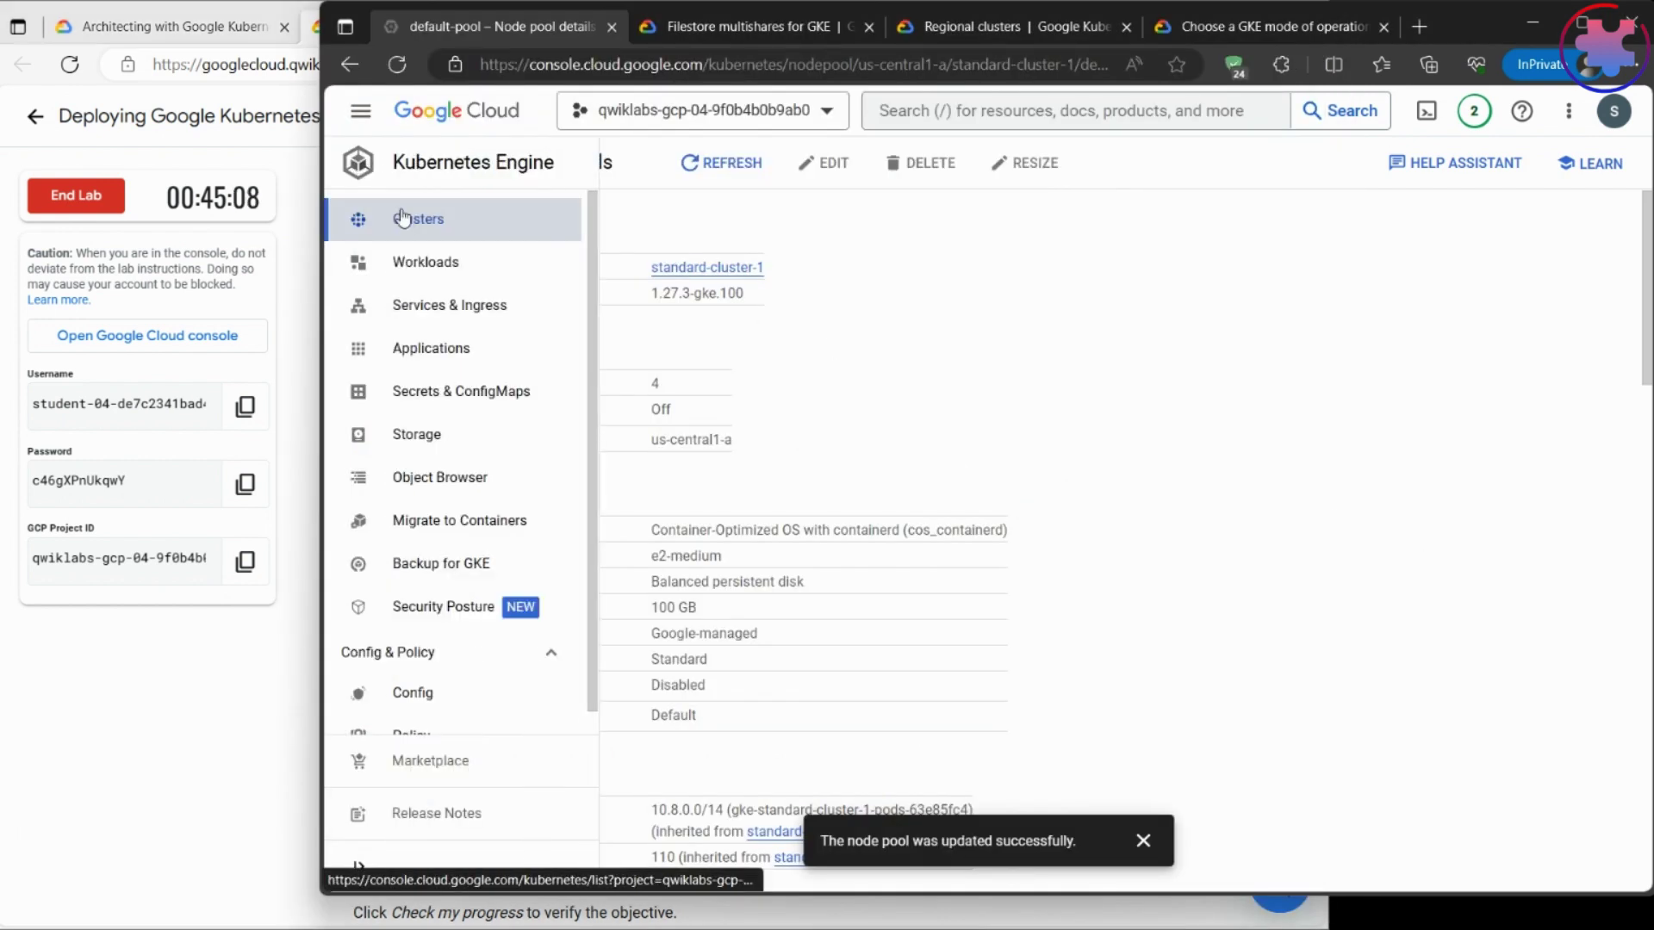
click(403, 218)
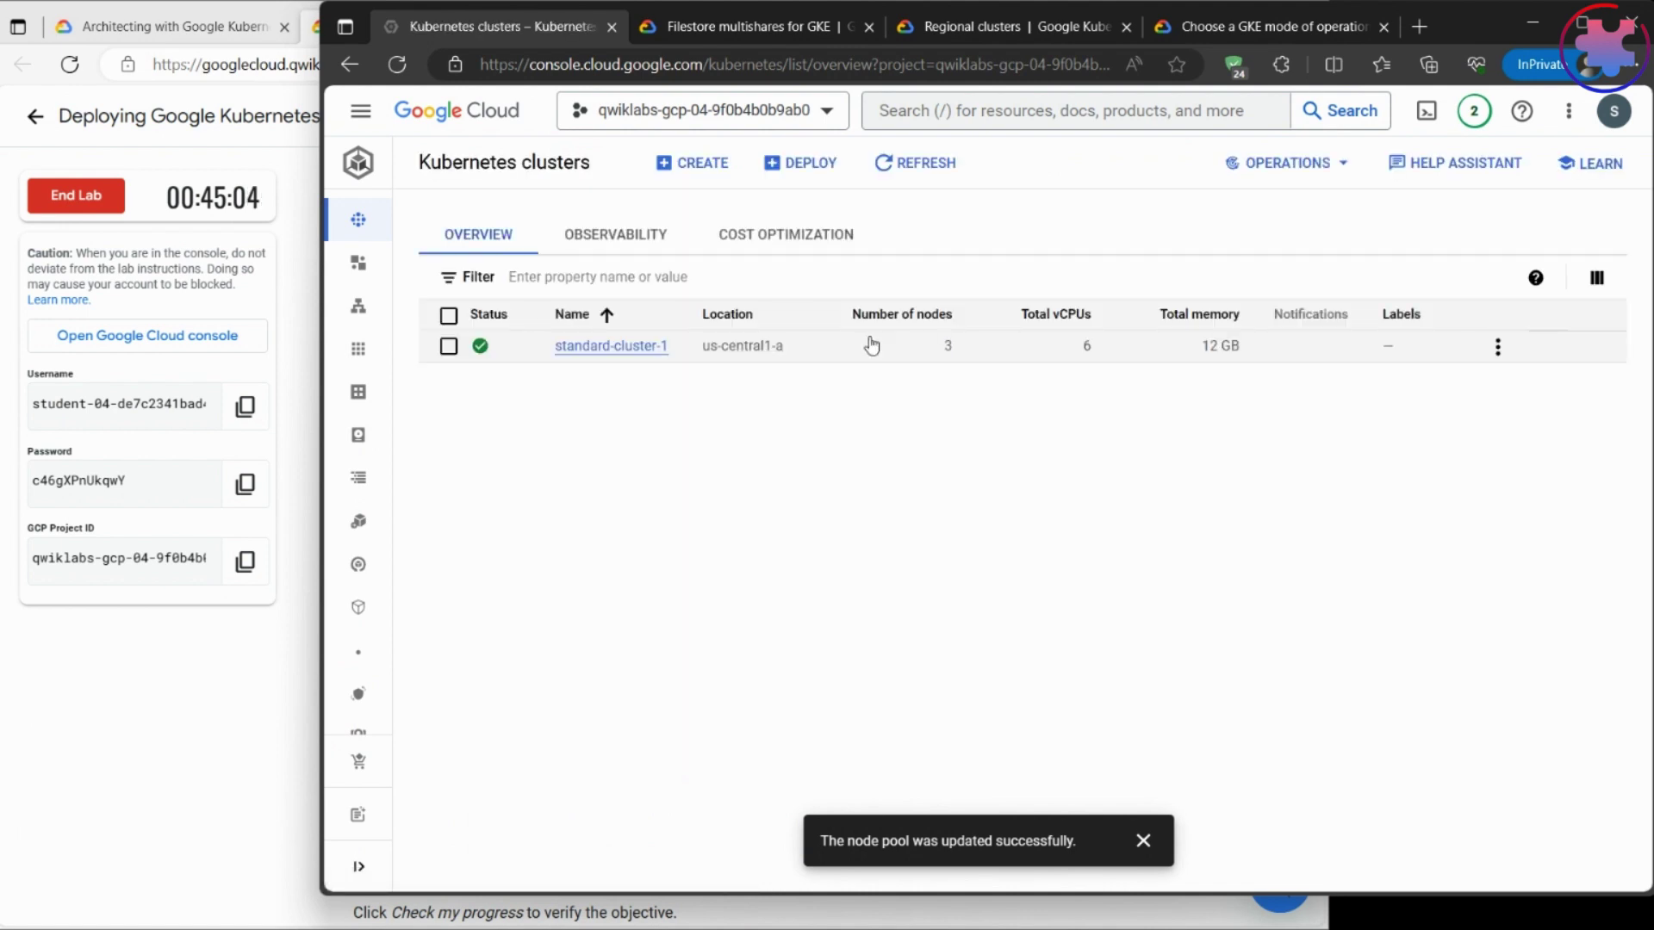
click(909, 162)
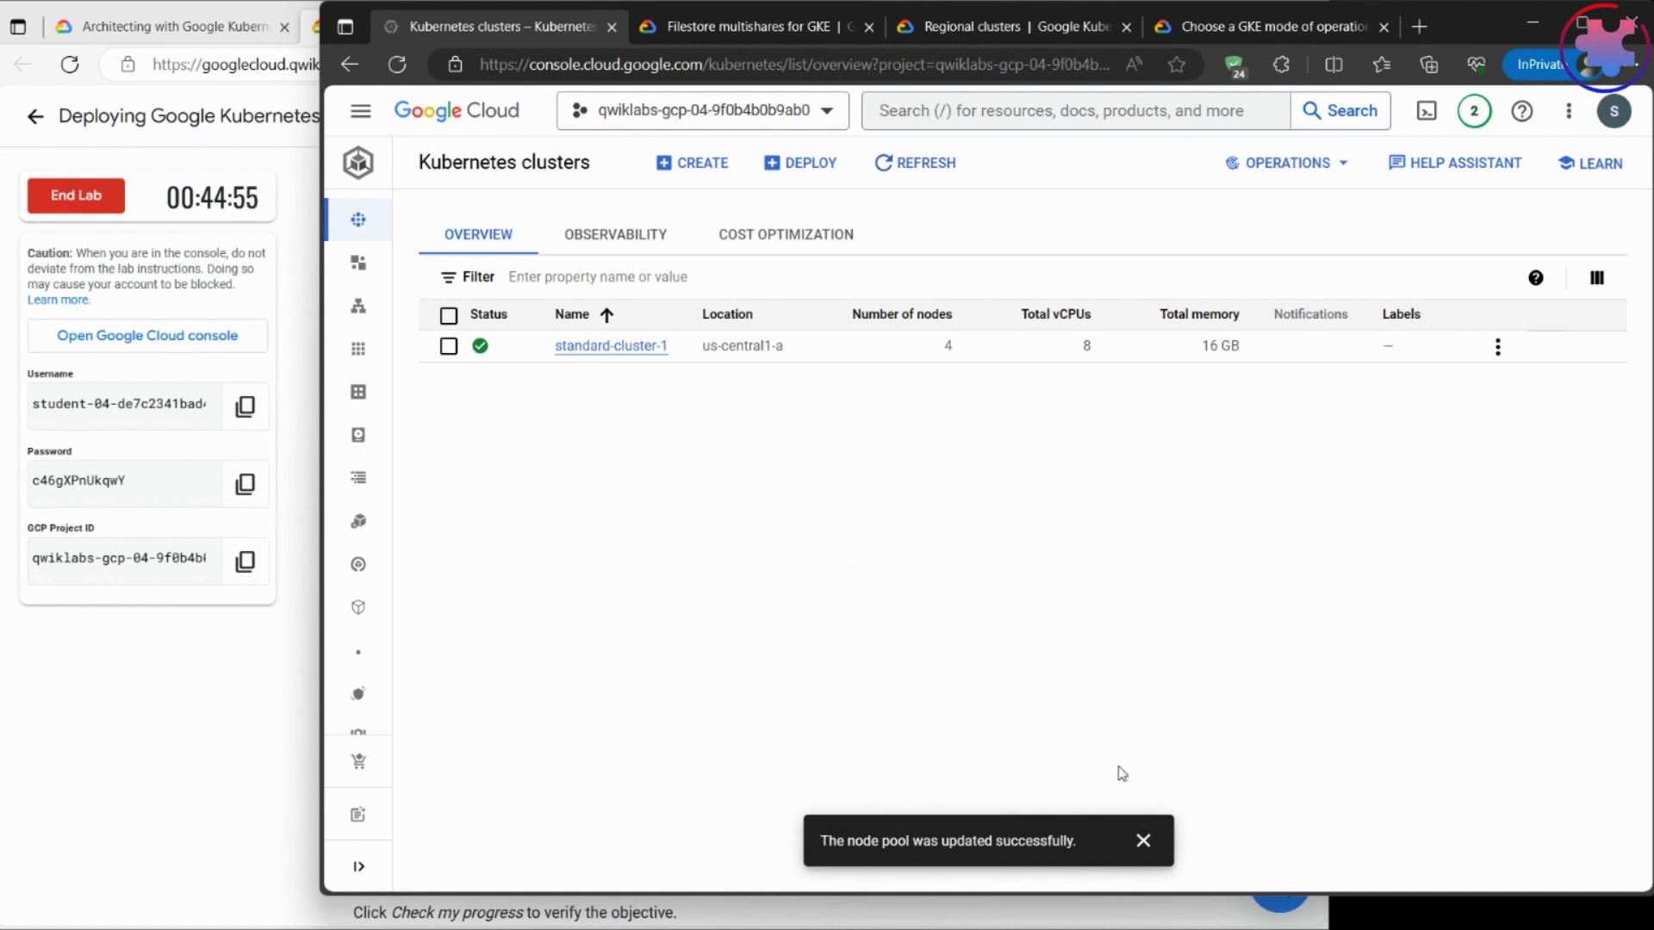
click(1143, 840)
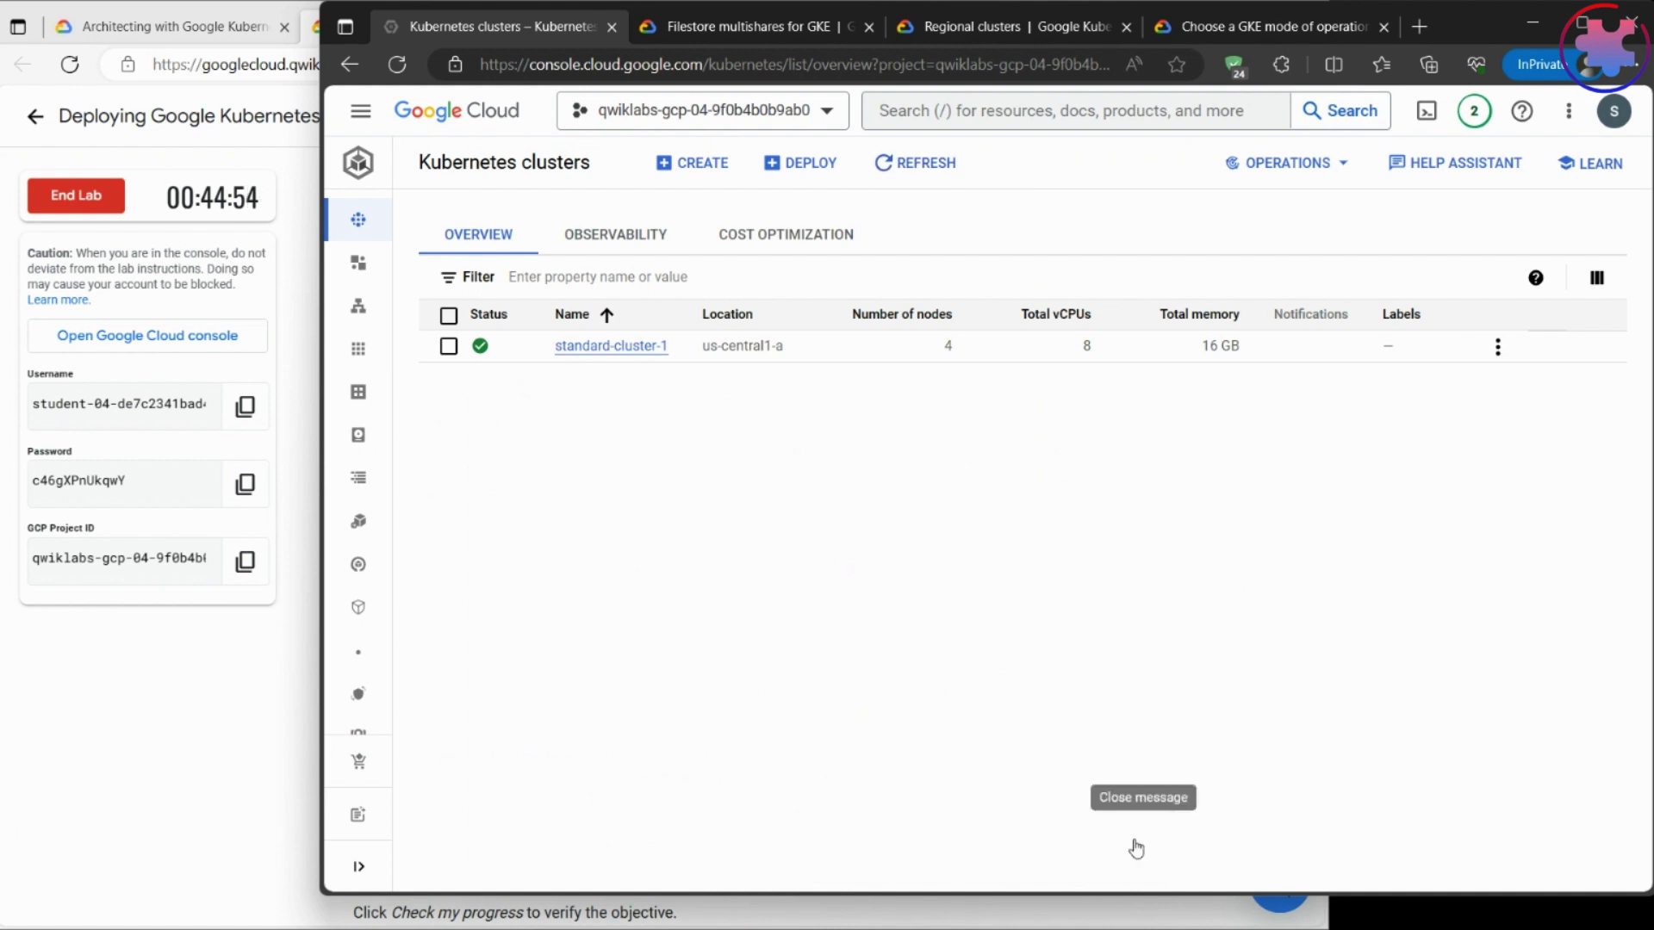
click(194, 668)
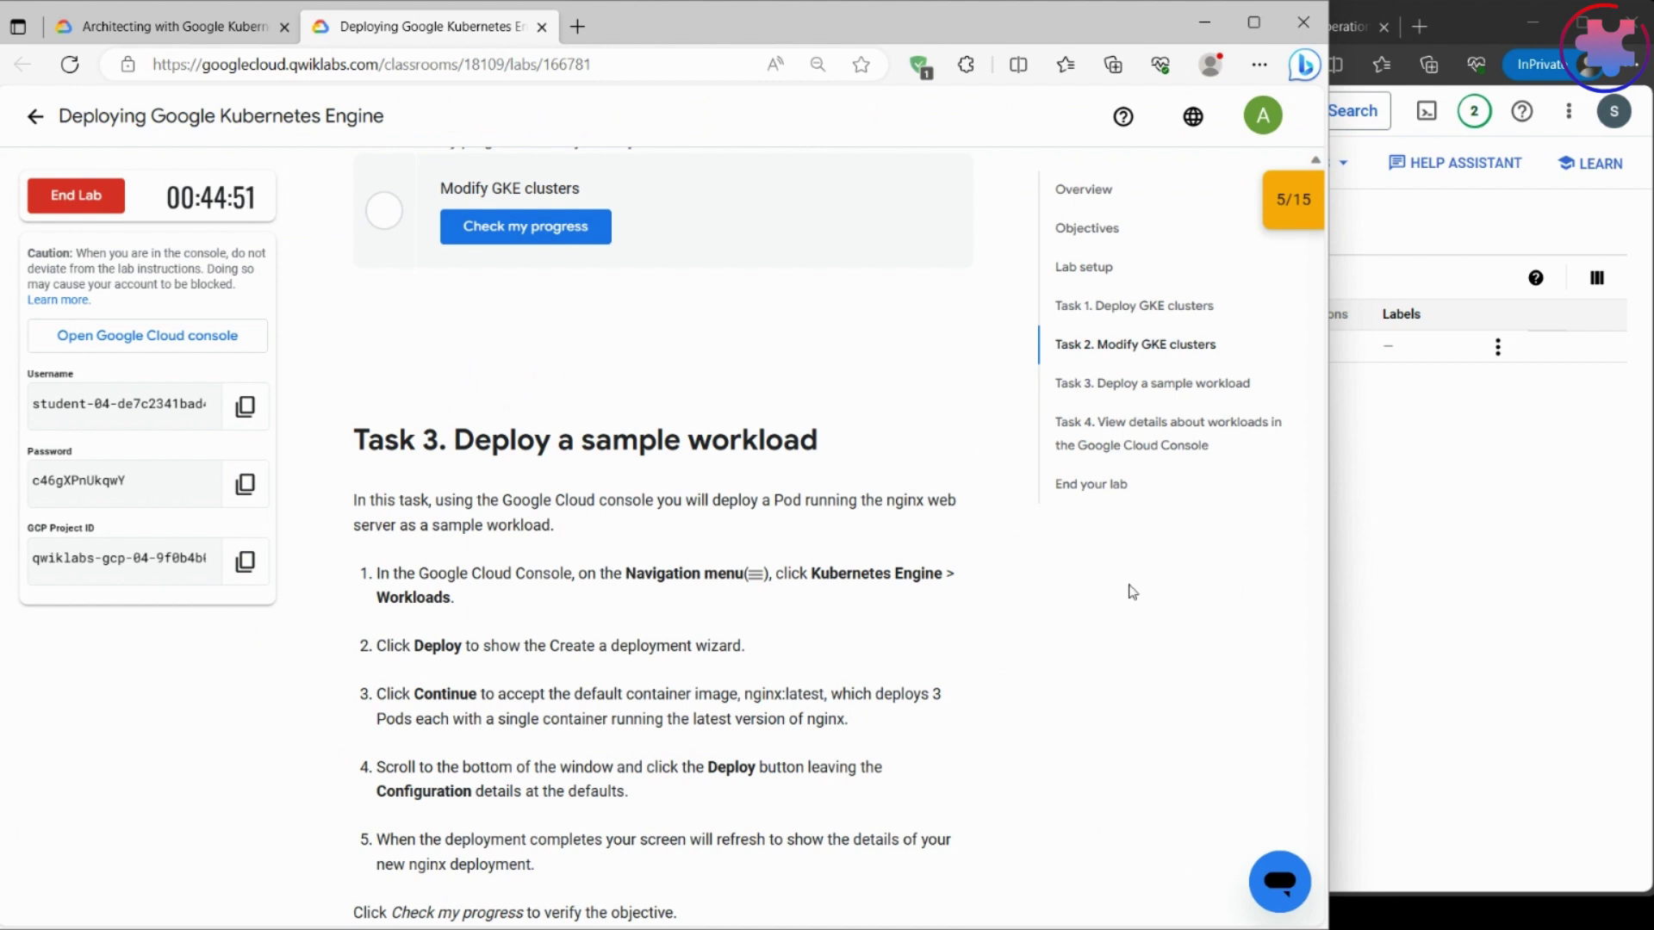
- Go to the Kubernetes Engine workloads in the console and start a new deployment, consulting the linked GKE documentation first
click(1413, 577)
mouse_move(361, 226)
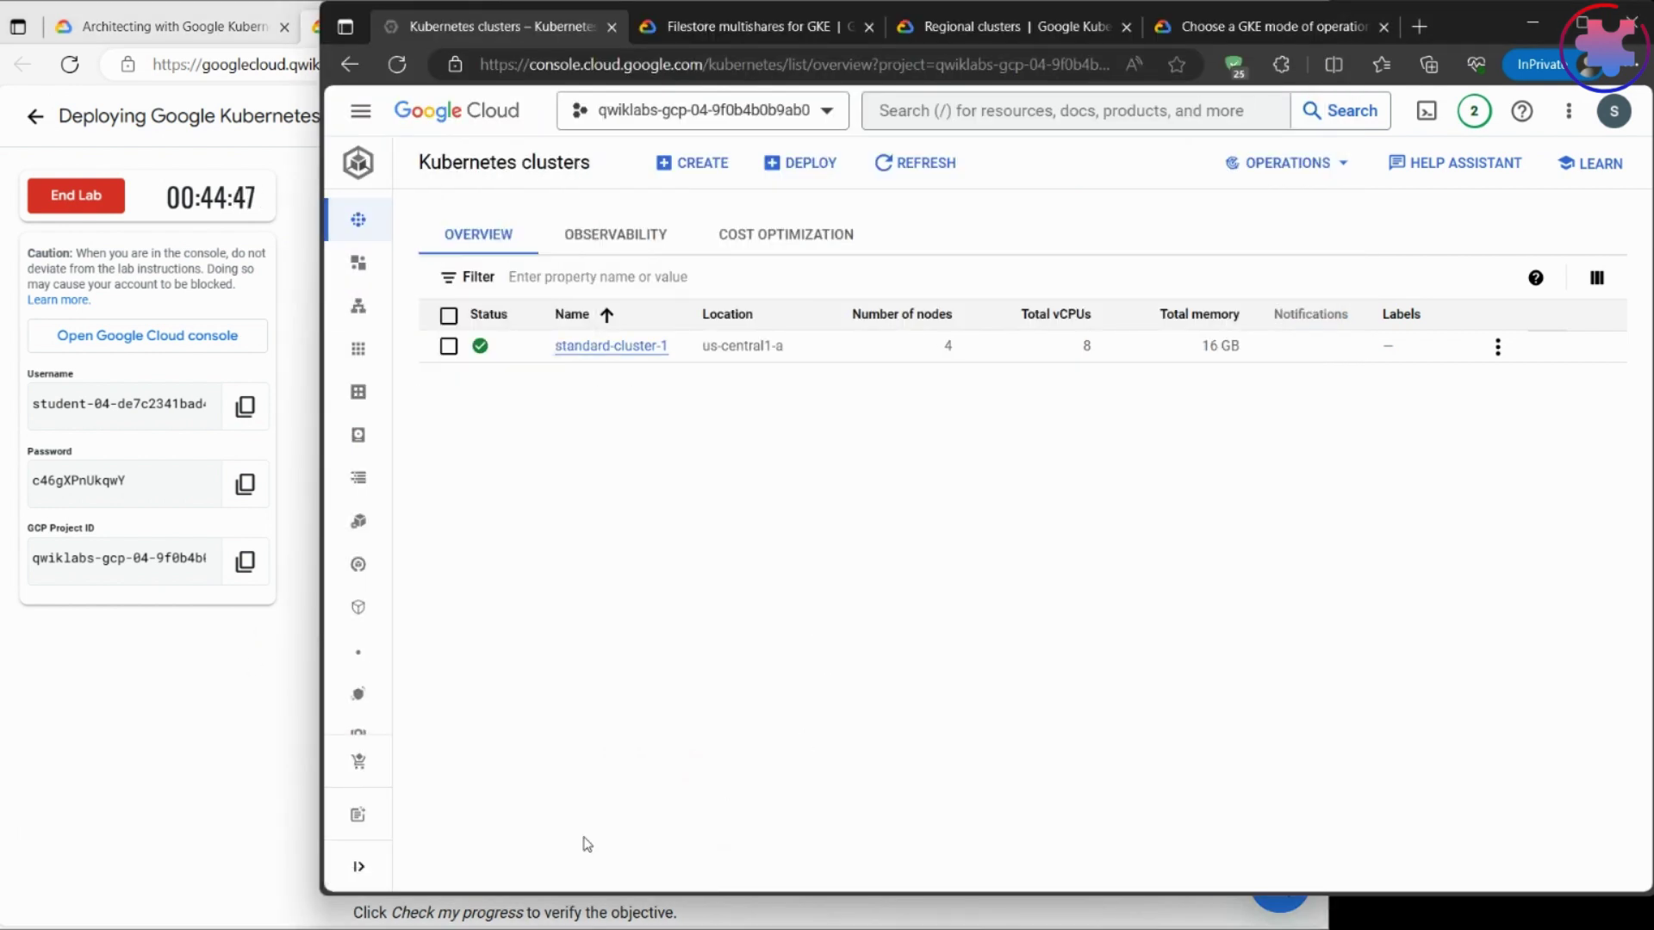
click(354, 867)
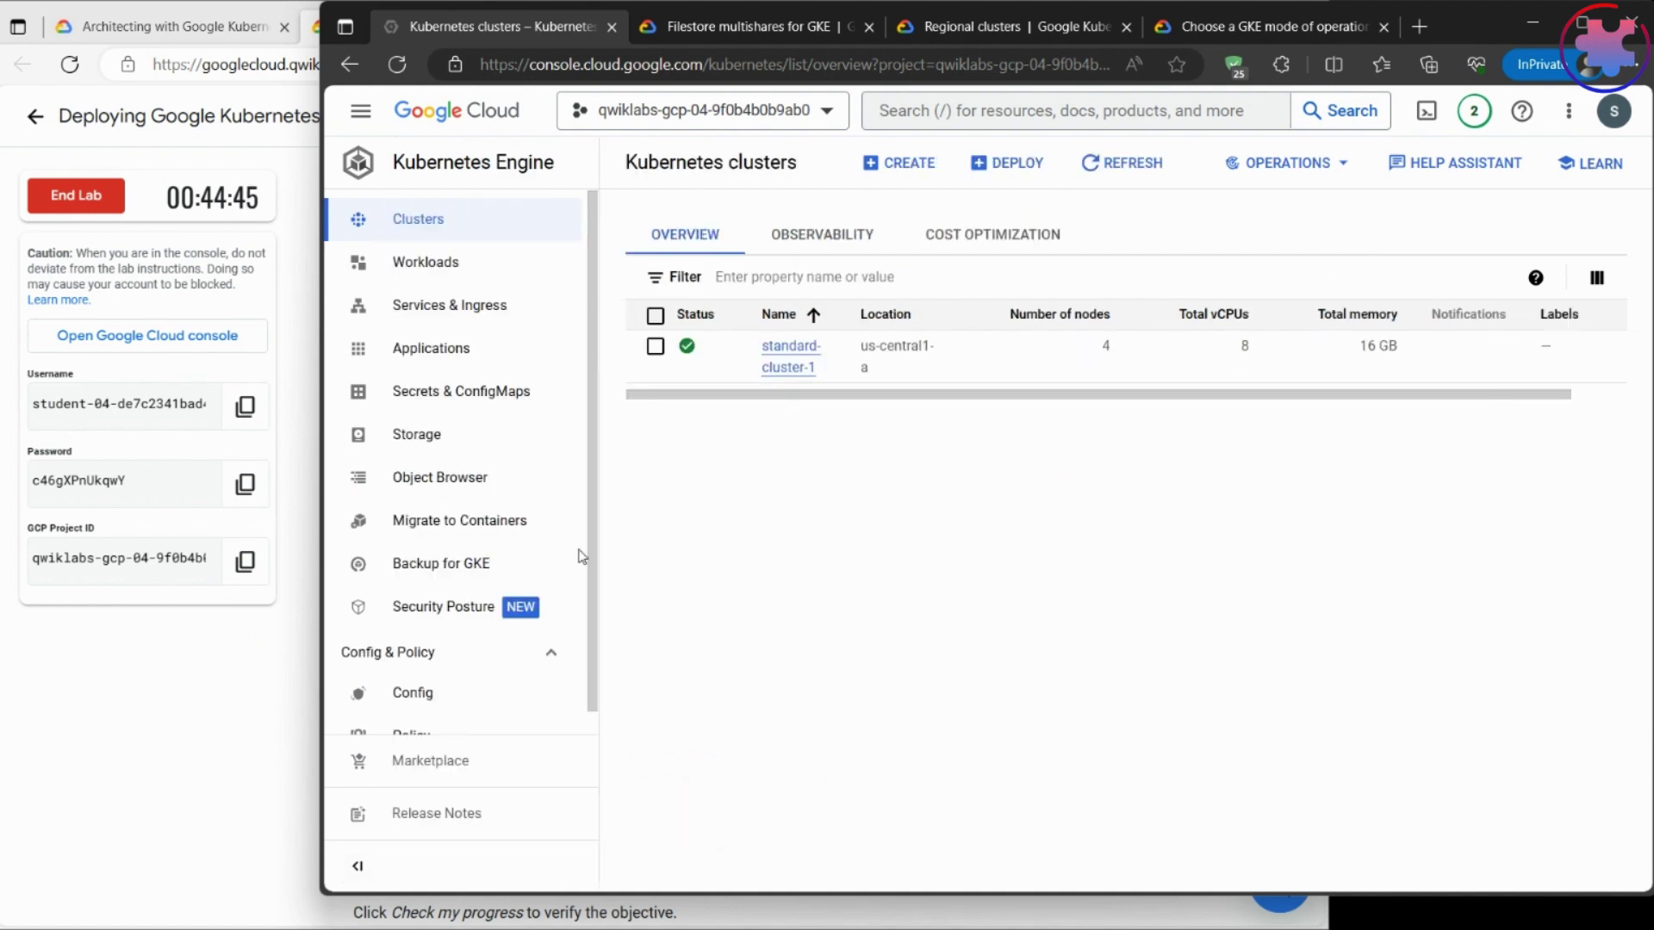
click(422, 264)
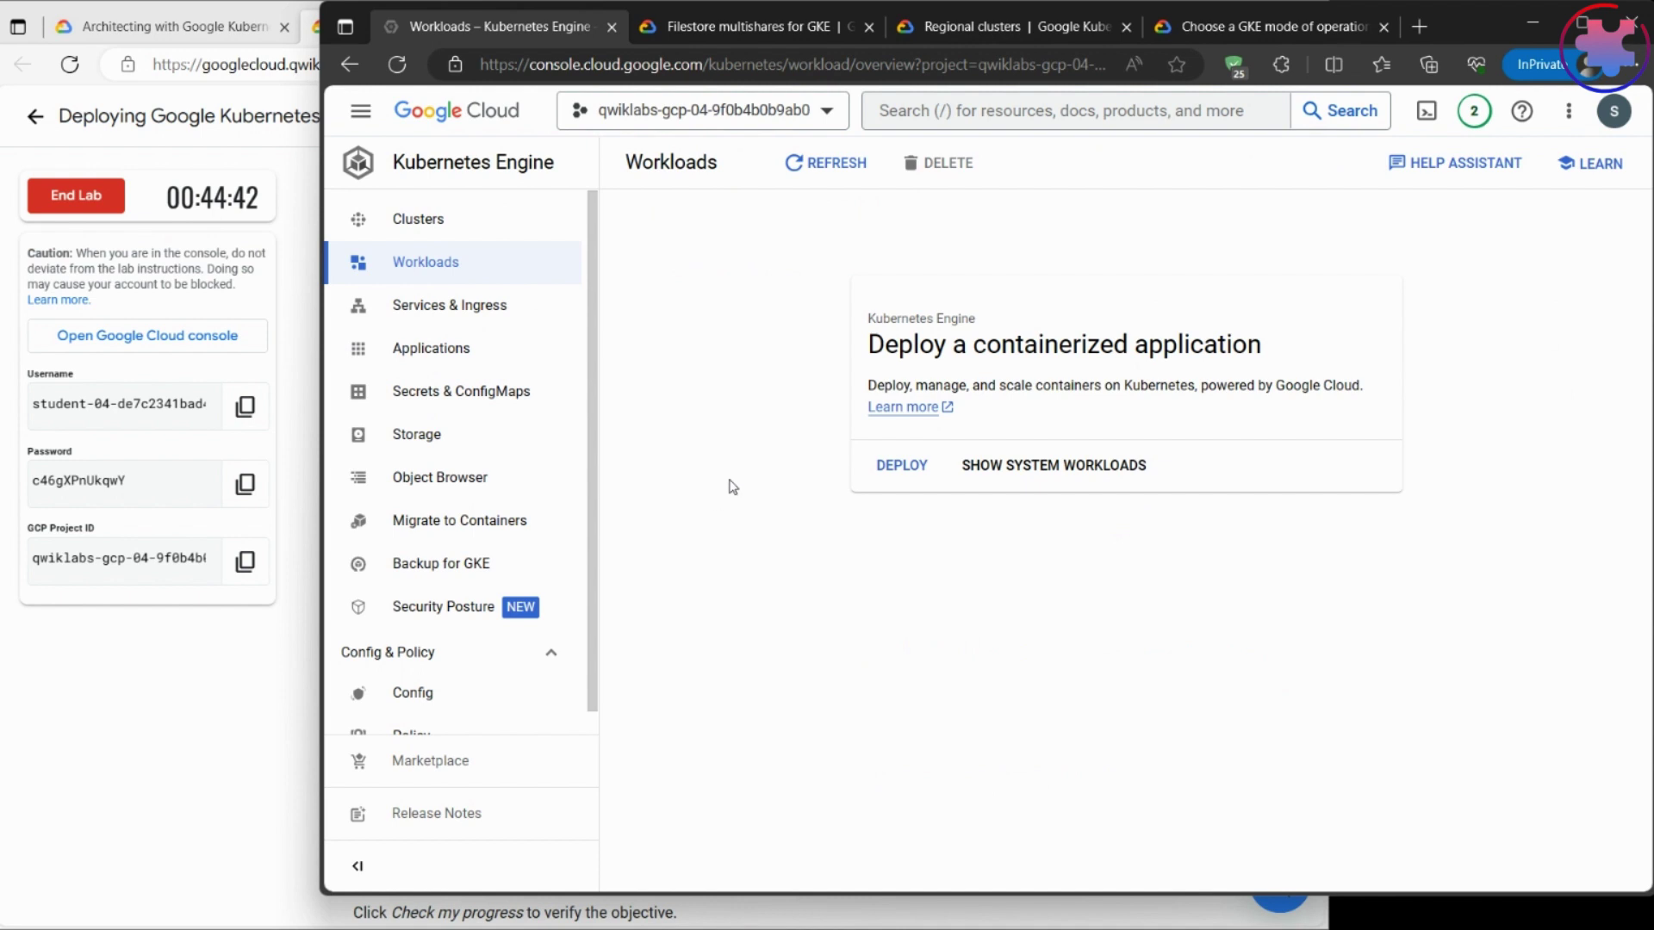
click(901, 407)
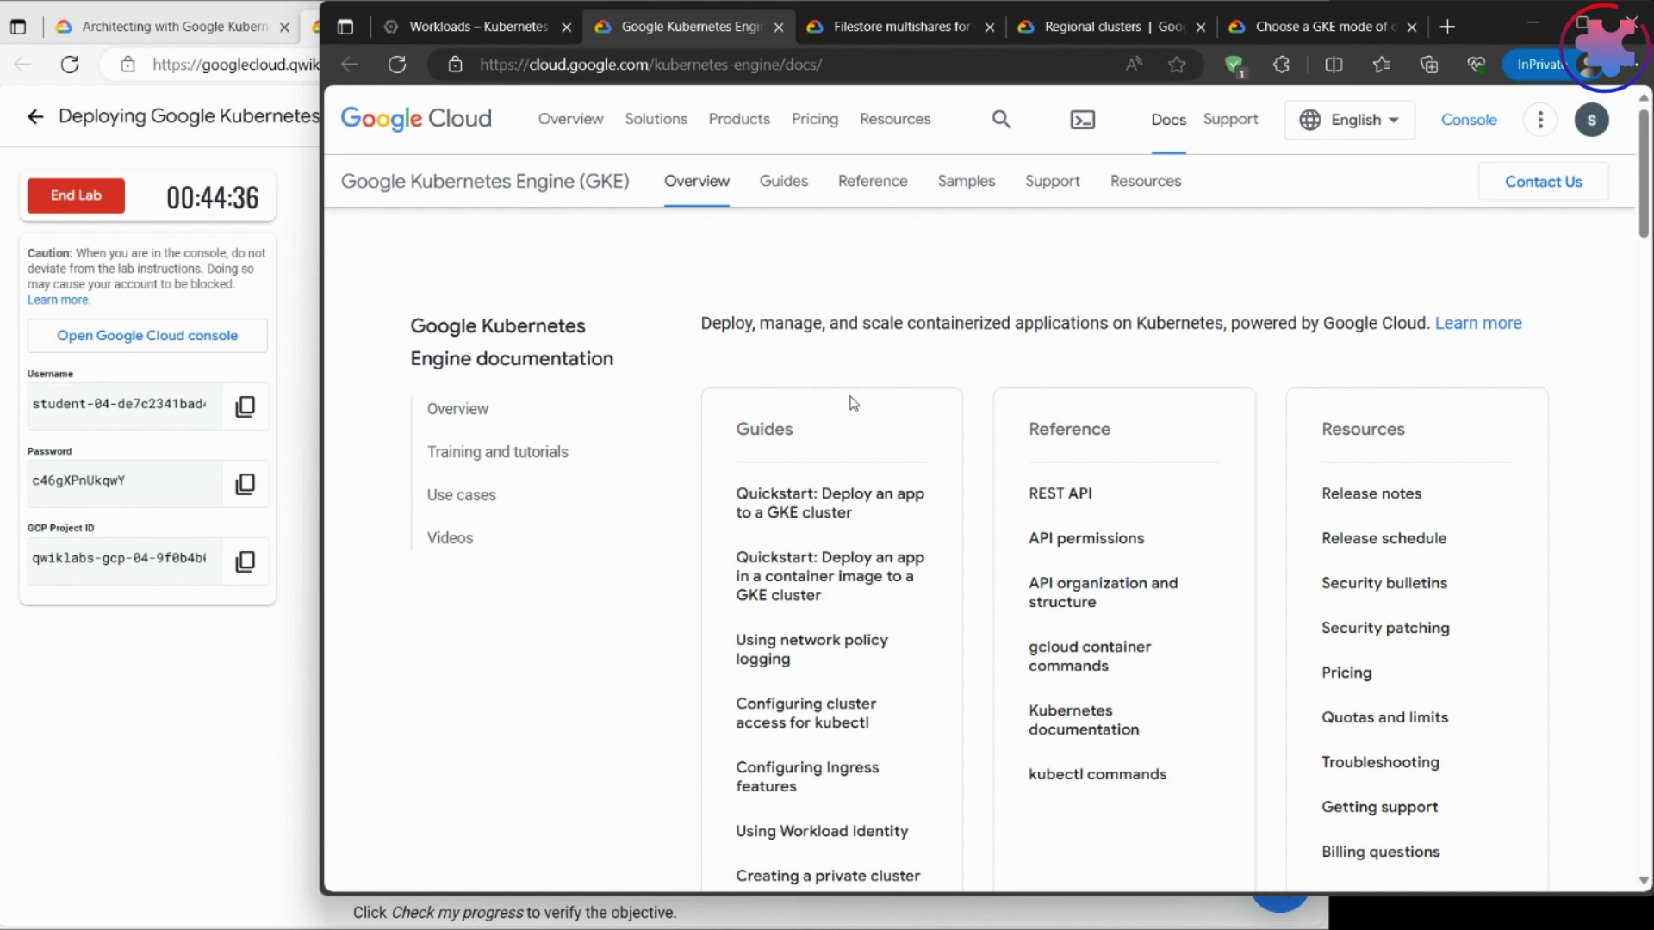
click(459, 24)
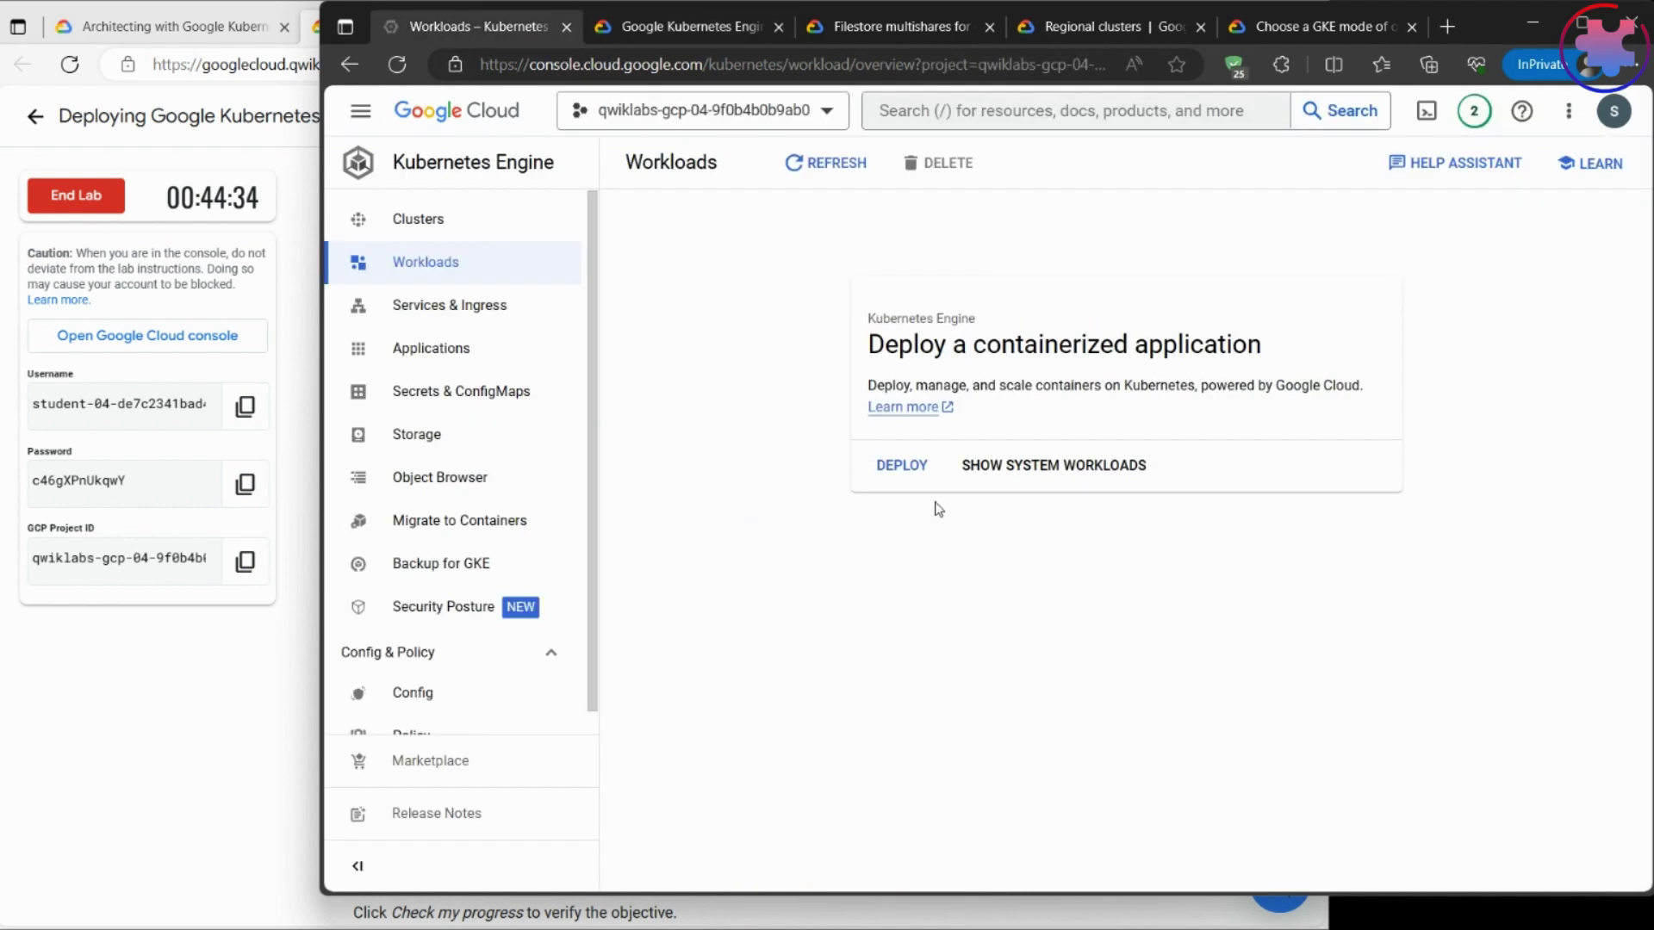
click(913, 467)
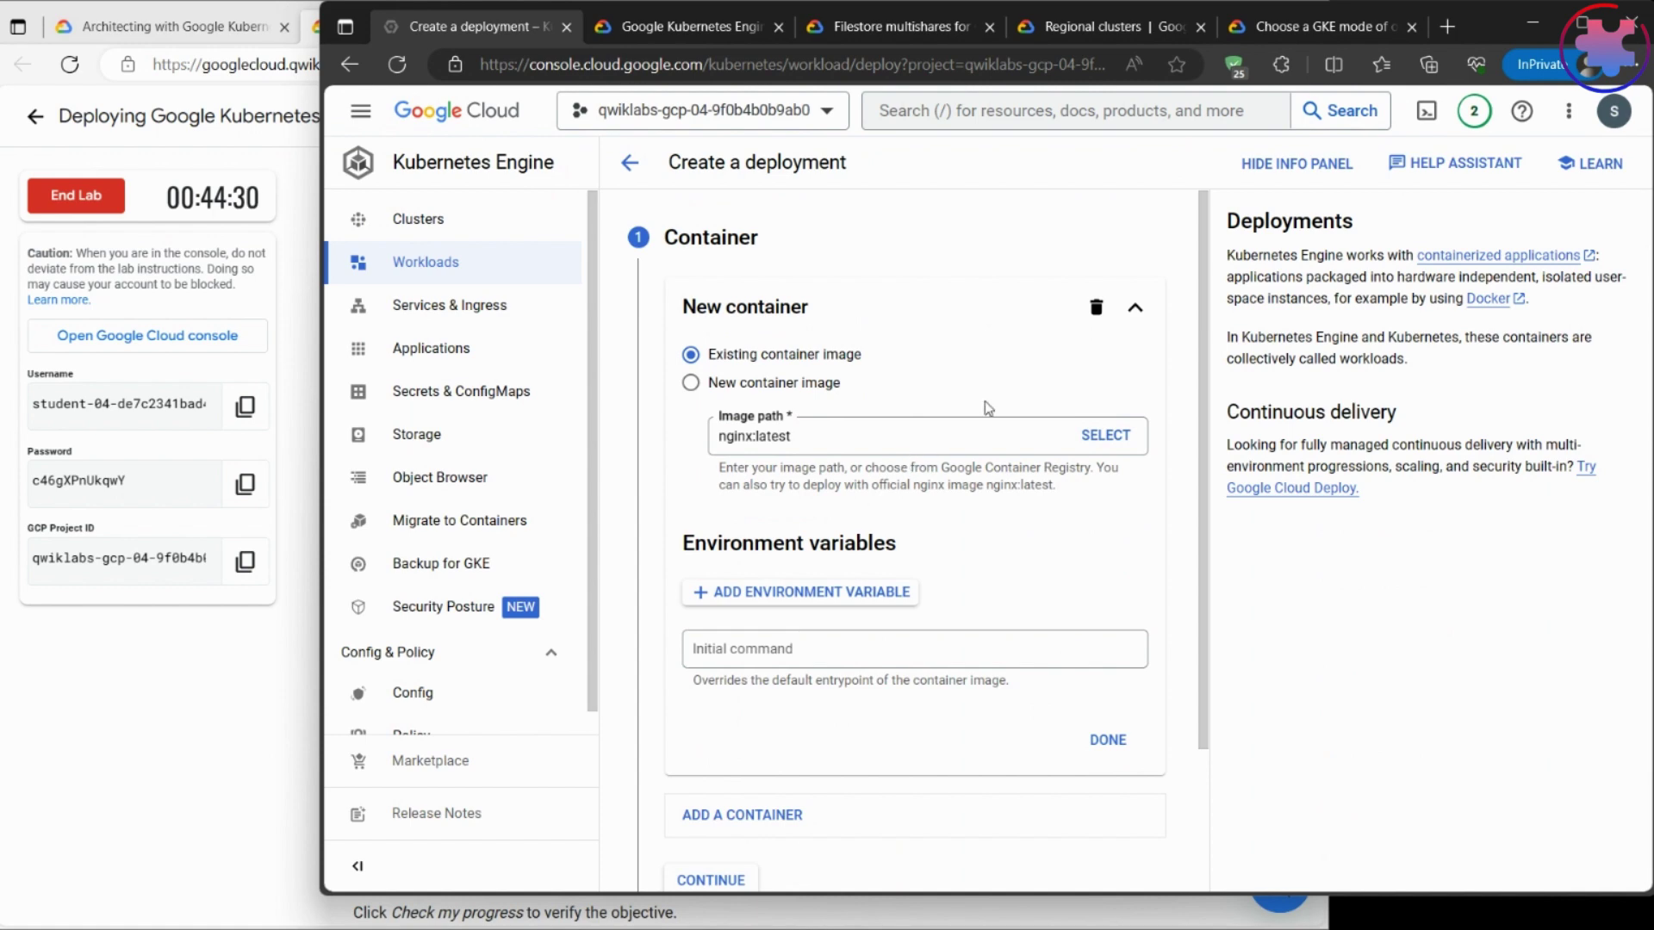
- Reread the Task 3 deployment steps in the lab window and look ahead to Task 4
click(200, 700)
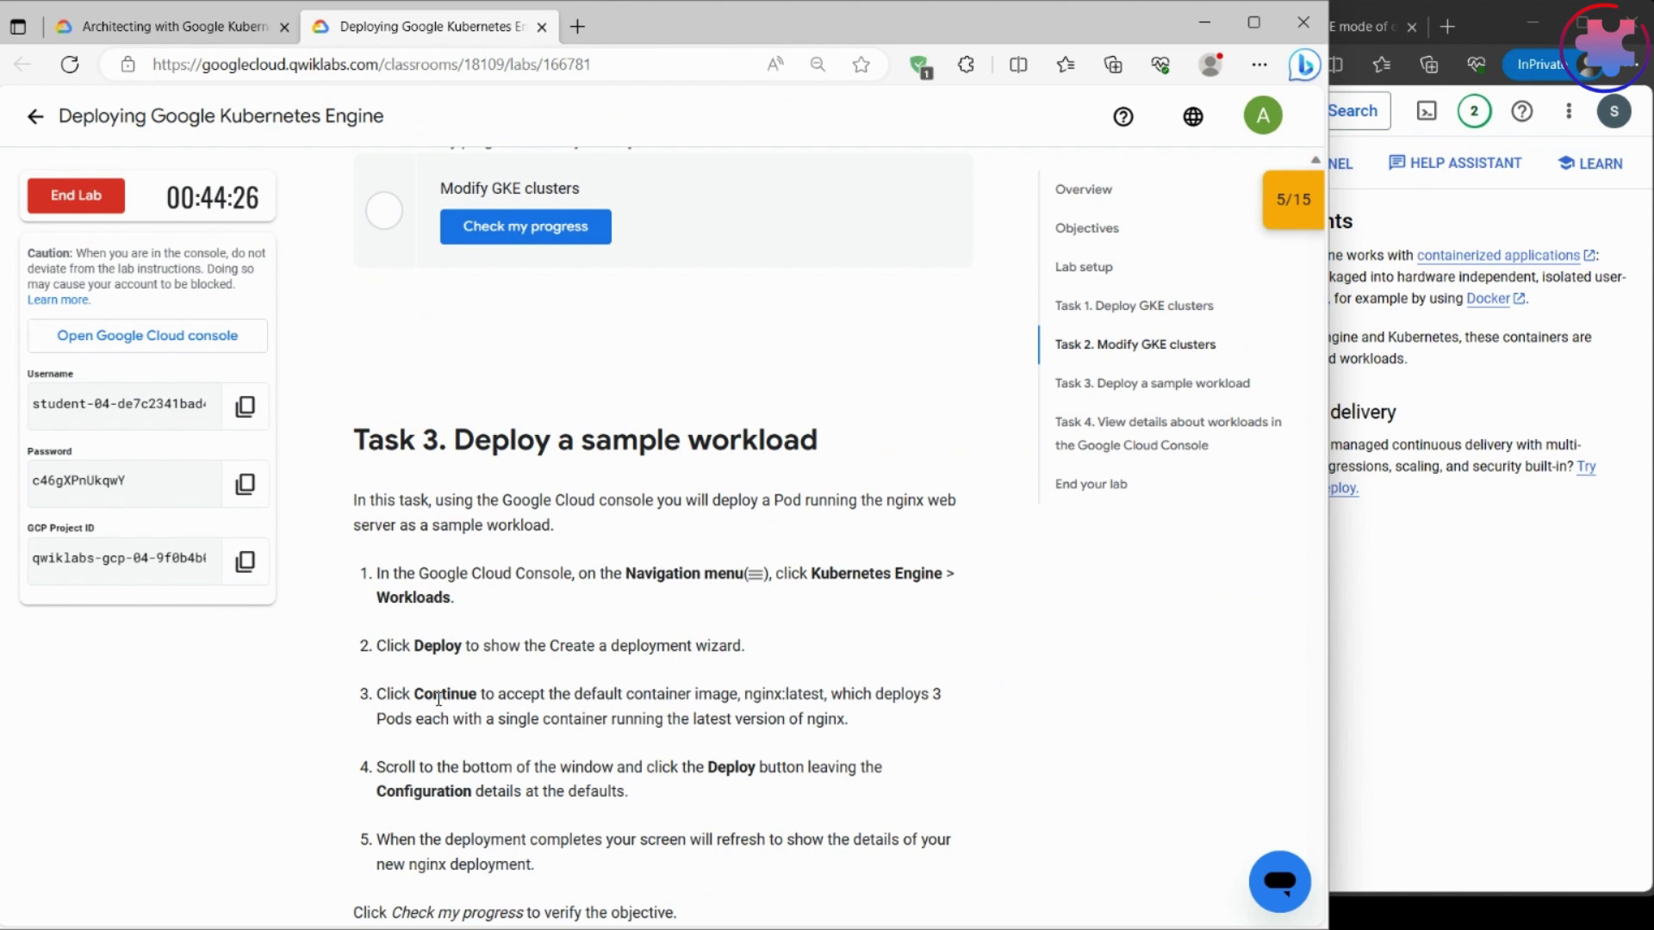
scroll(438, 700, down, 3)
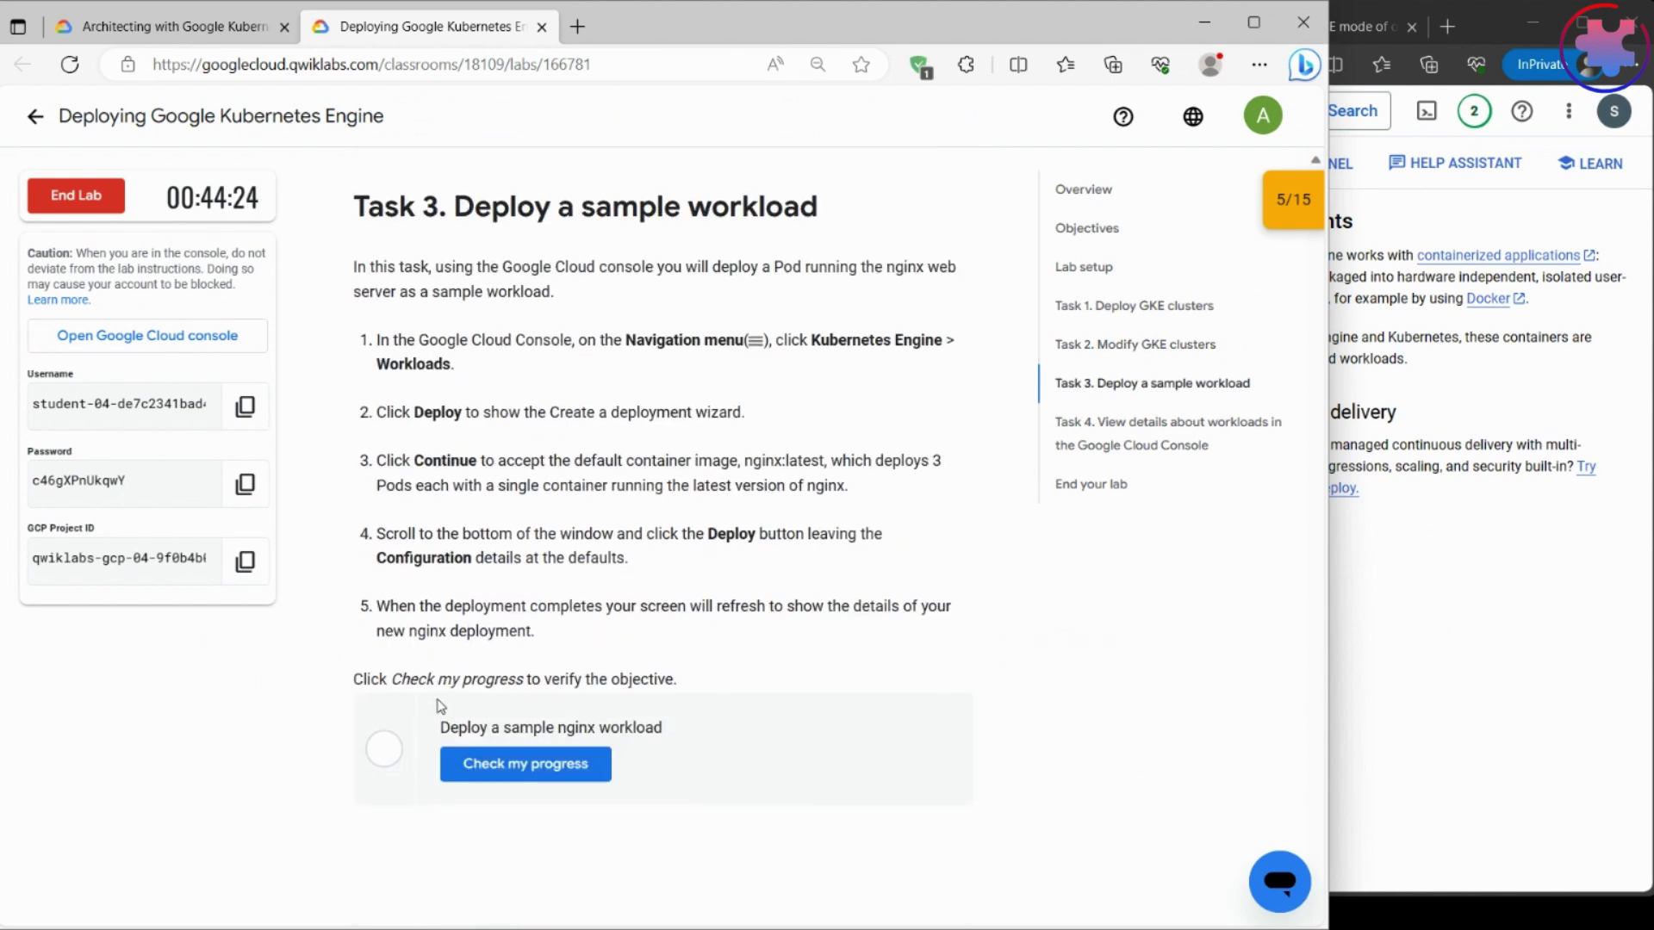
scroll(440, 706, down, 1)
scroll(440, 706, down, 2)
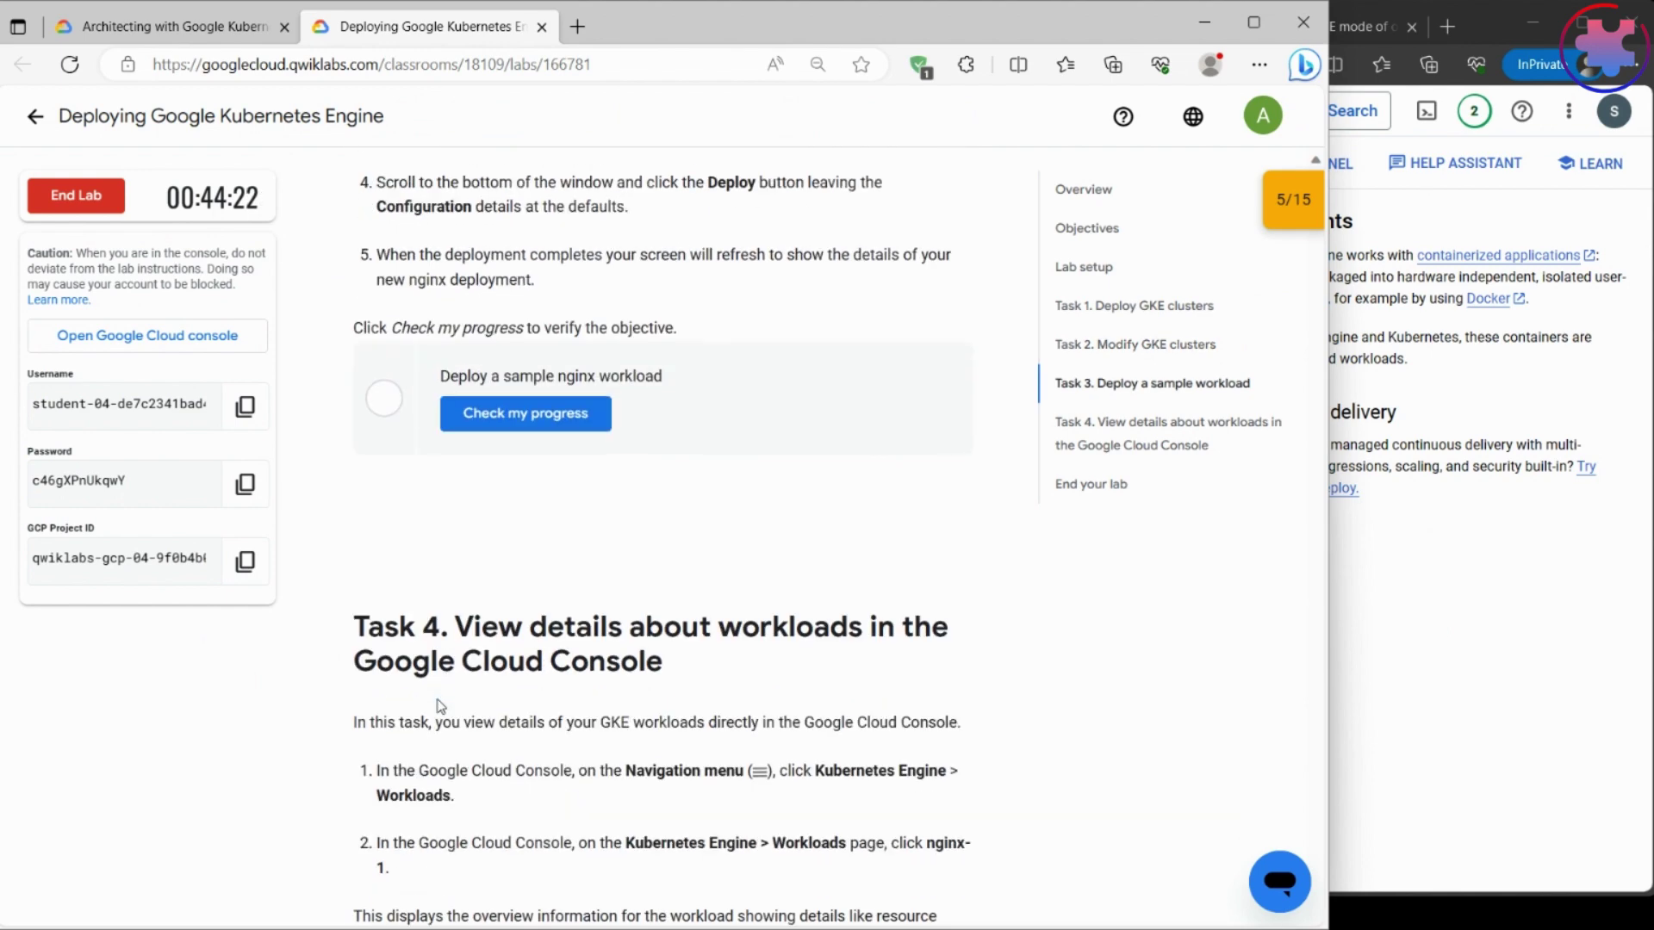
- Maximize the console window and accept the default nginx:latest container image for the deployment, continuing to its configuration
click(1435, 669)
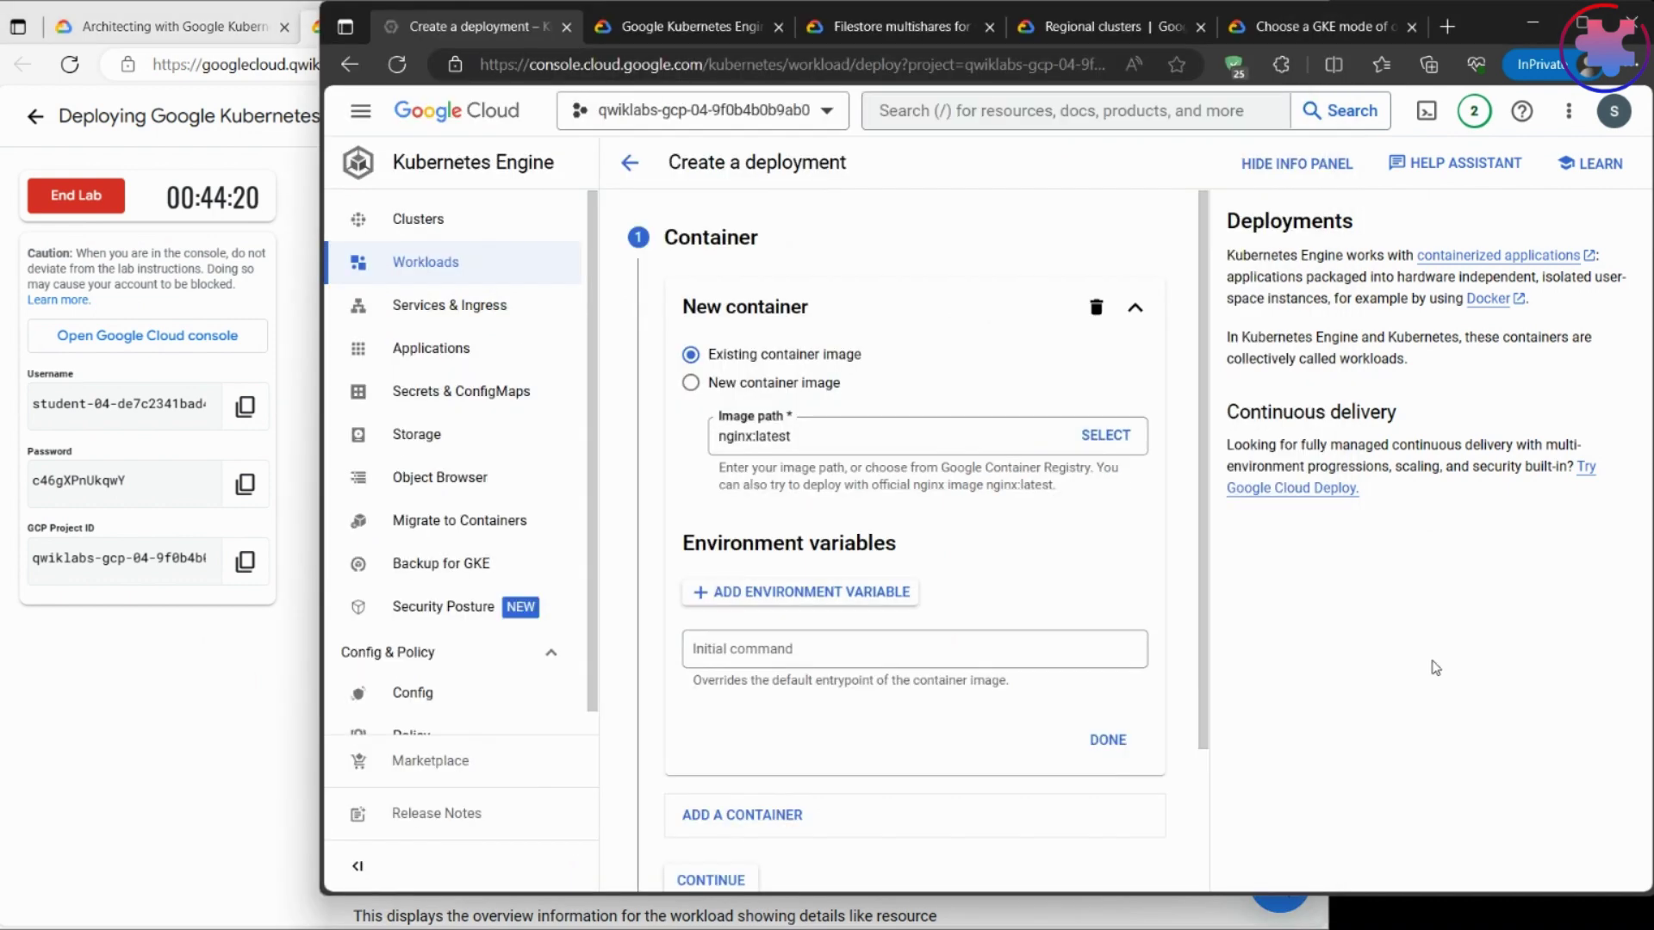
click(1581, 23)
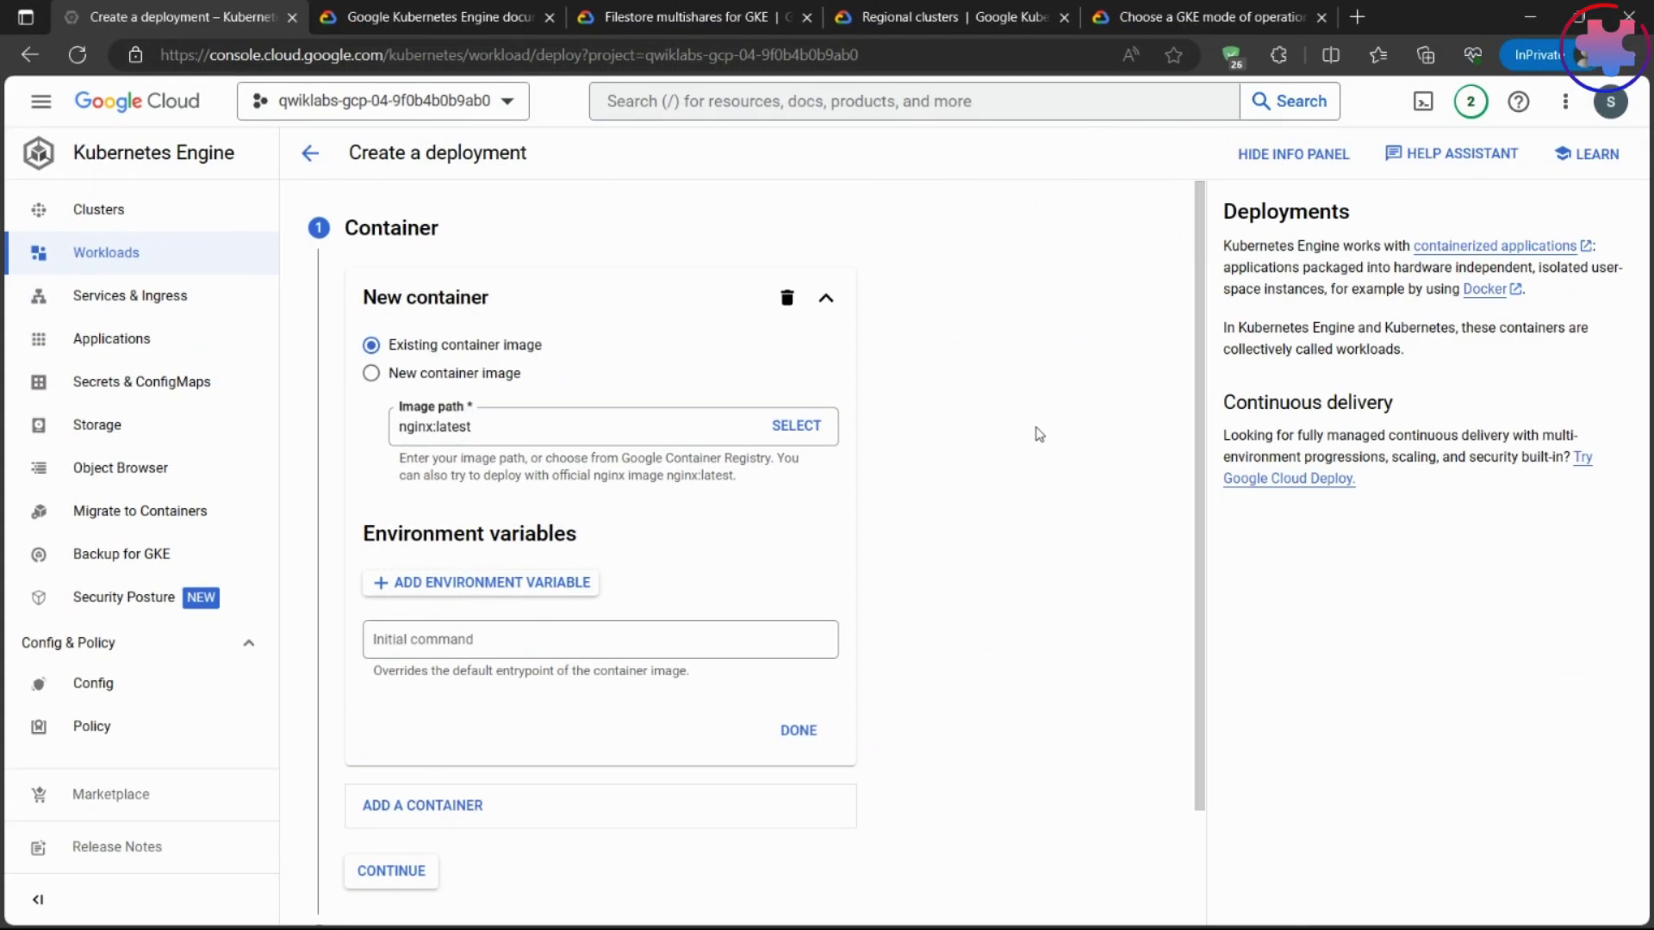
scroll(1039, 434, down, 2)
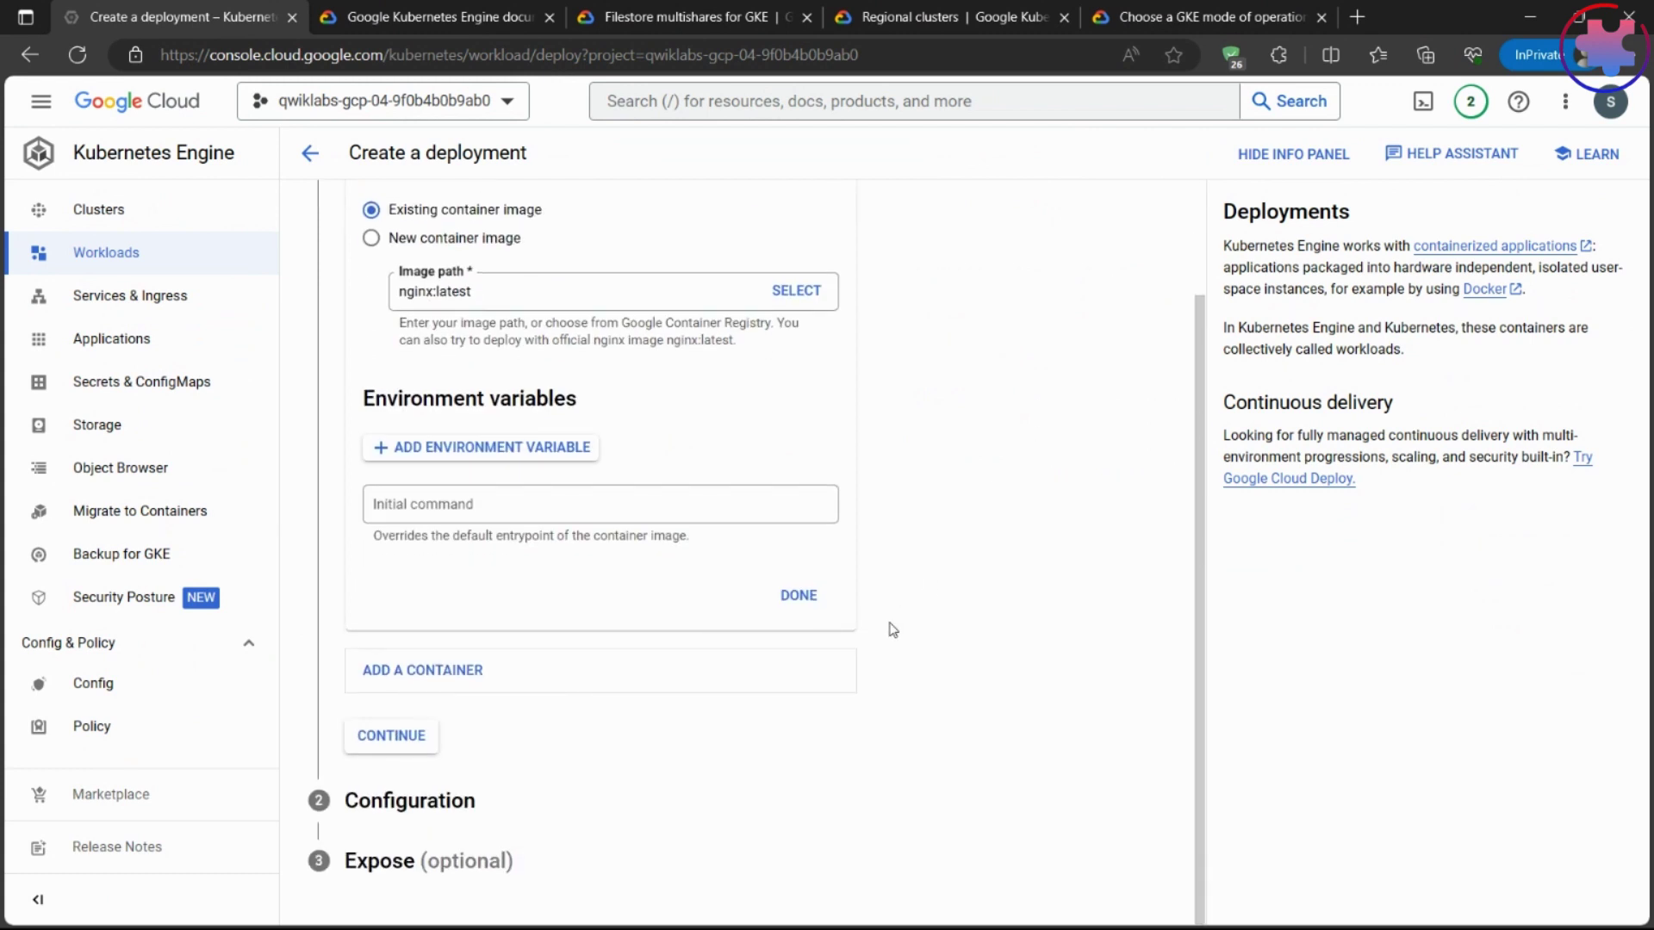
scroll(892, 630, up, 2)
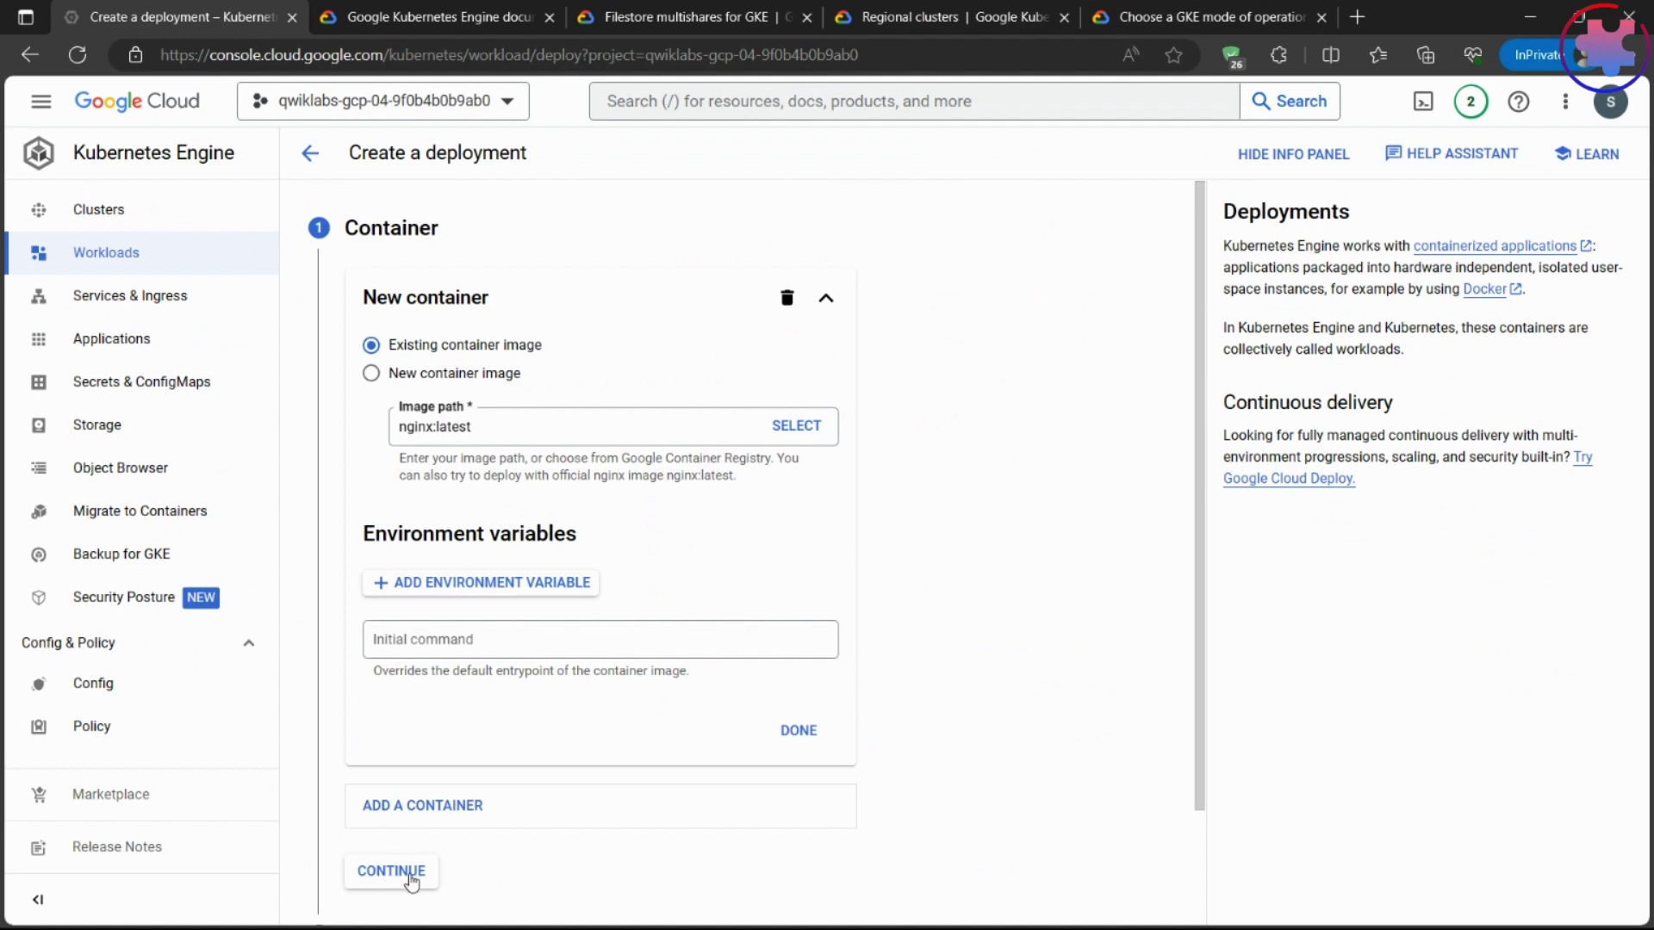
scroll(403, 875, down, 2)
click(393, 735)
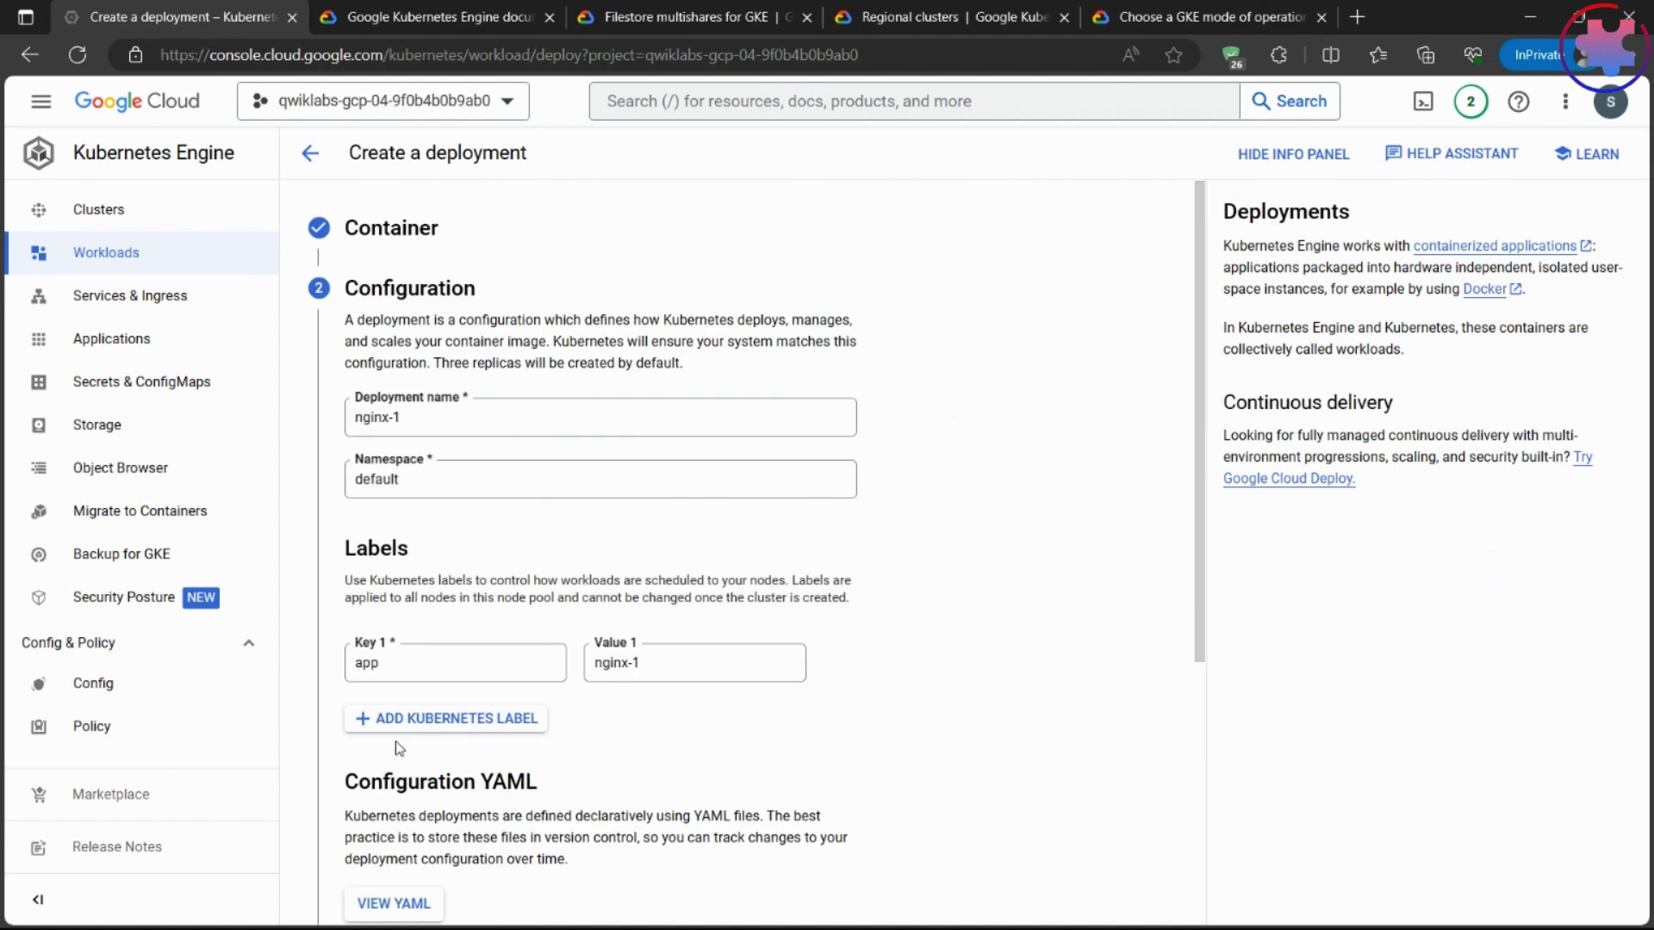
- Deploy nginx-1 to standard-cluster-1 in the default namespace, keeping the default configuration
scroll(396, 741, down, 5)
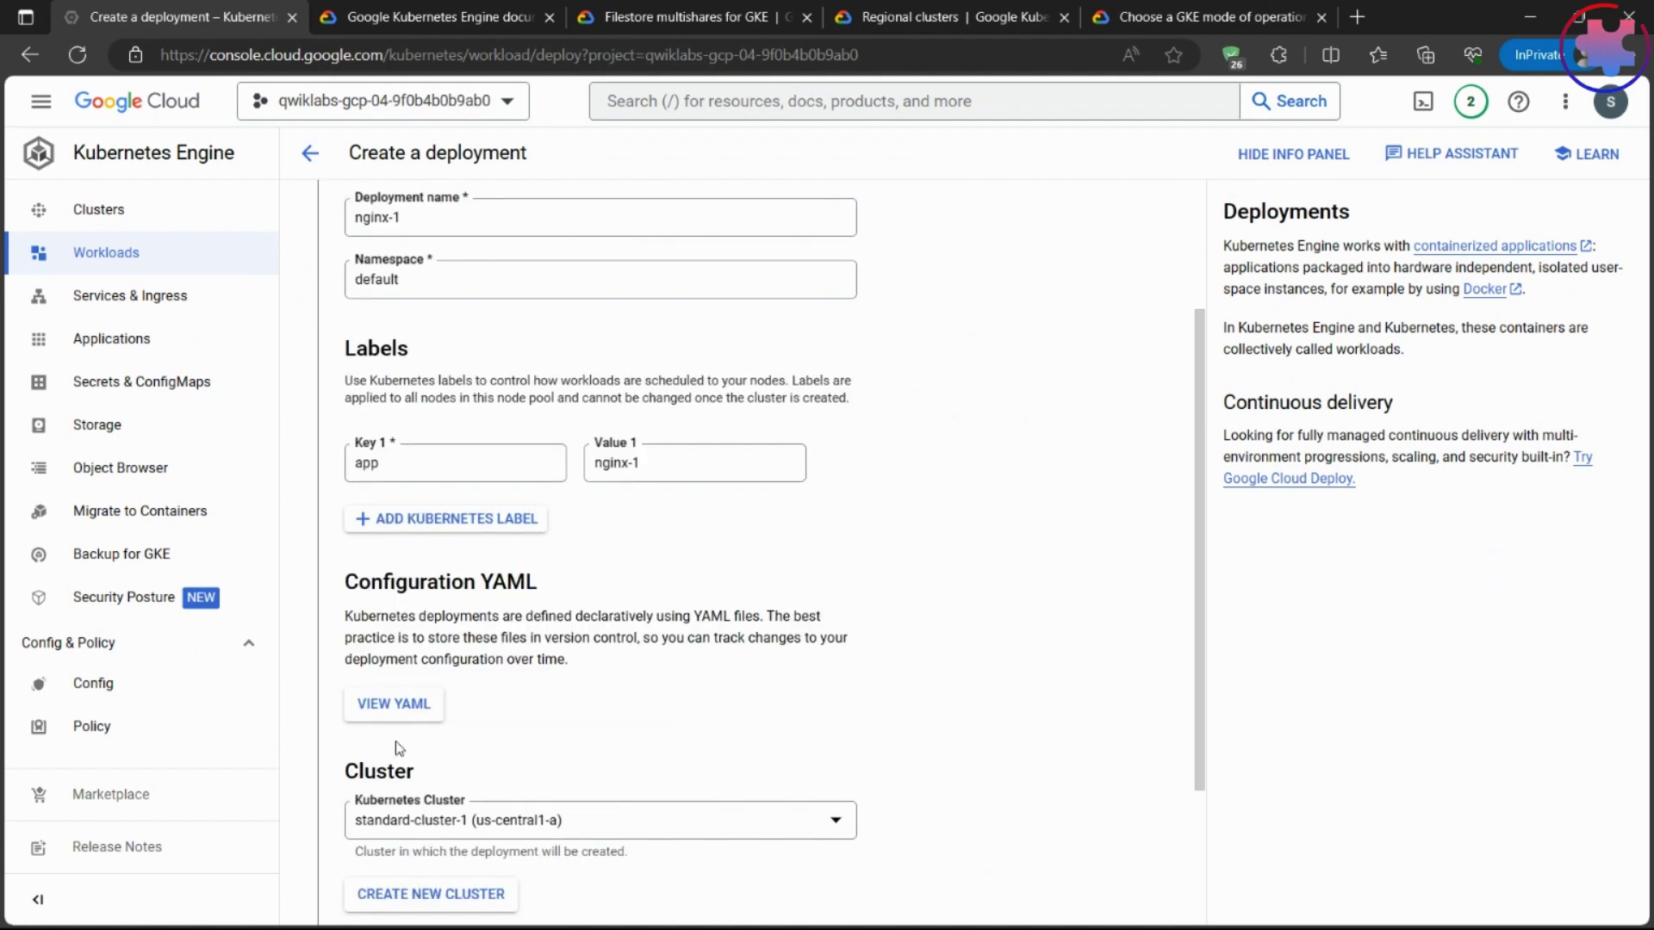
scroll(396, 748, down, 1)
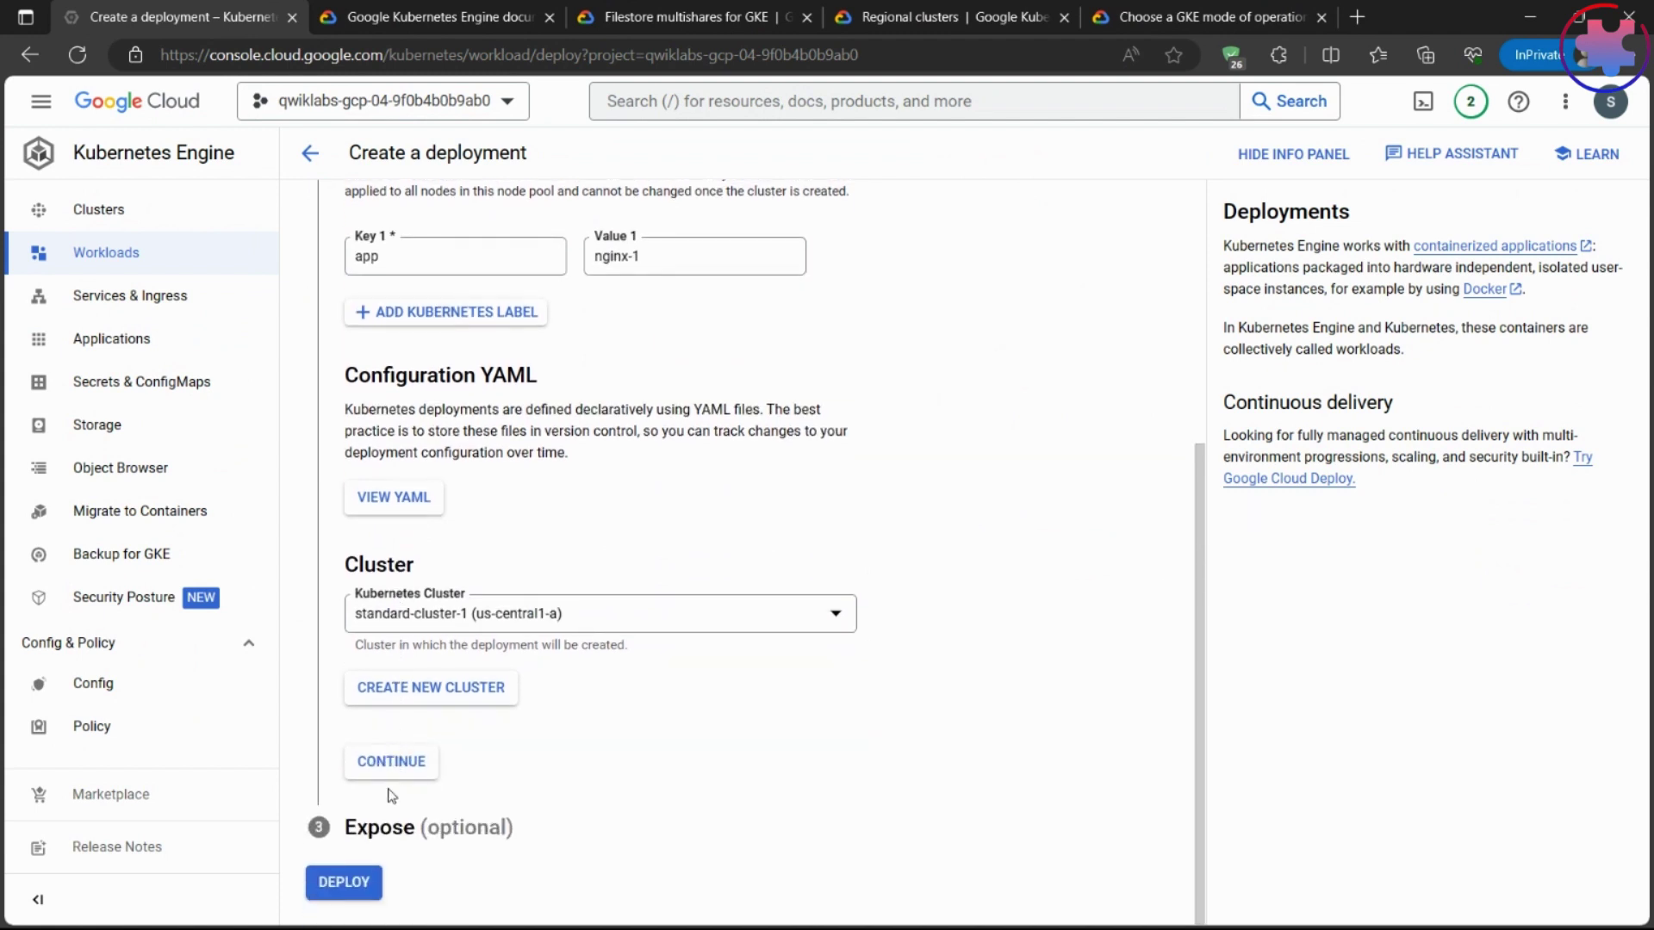
click(345, 882)
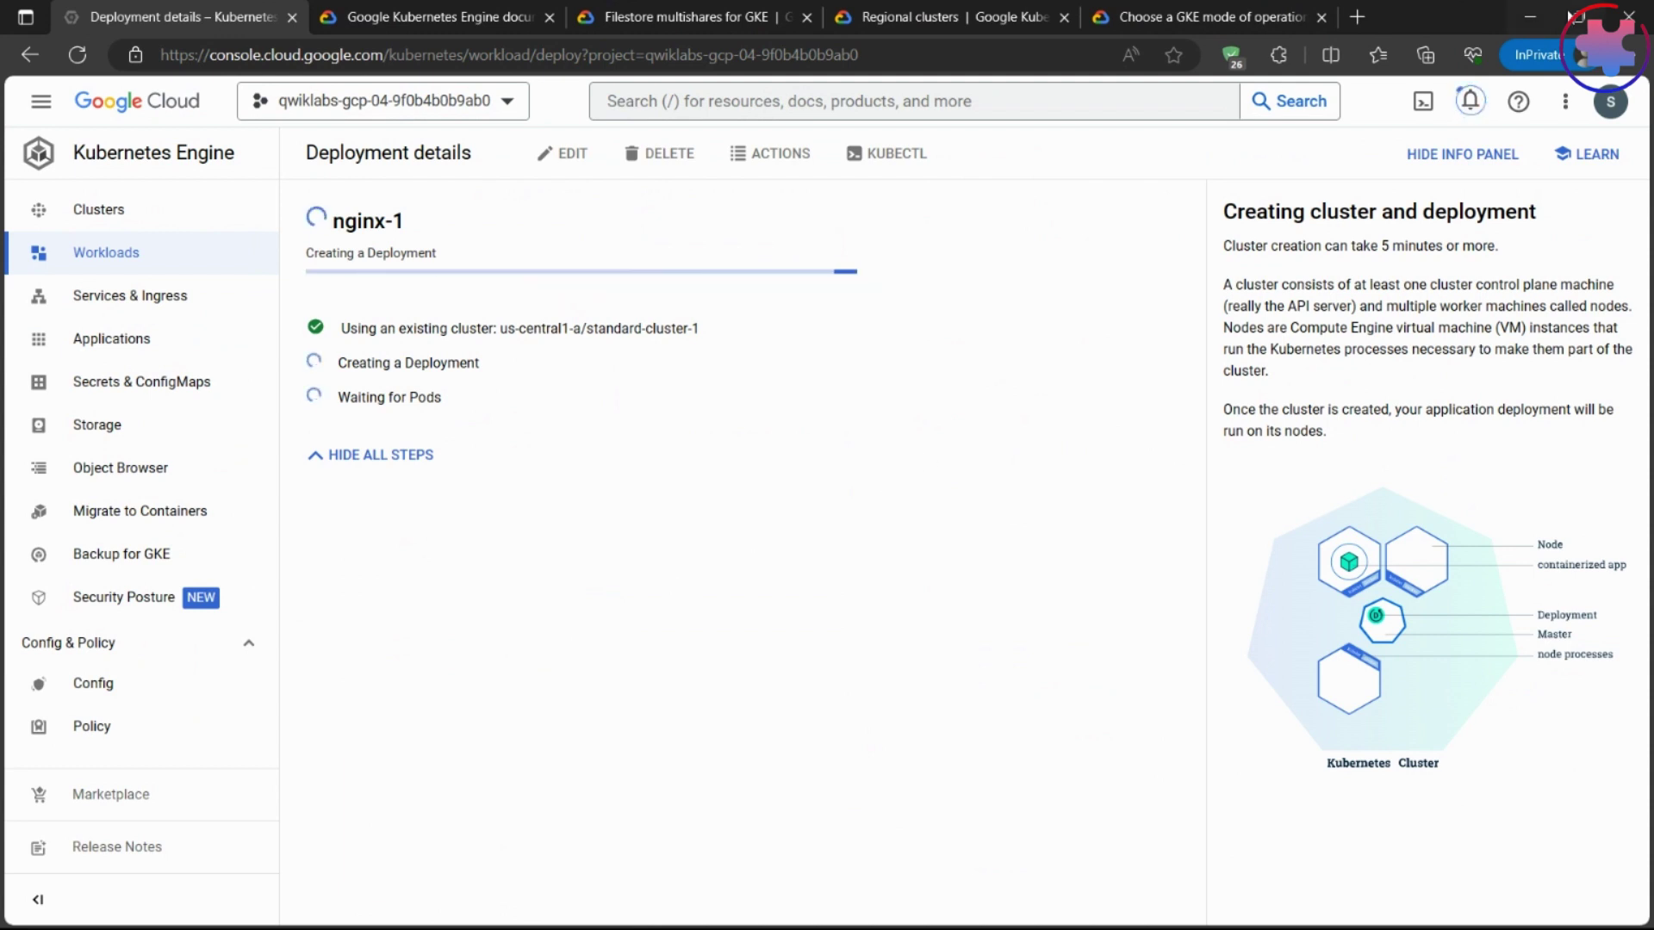
- Restore the console window to its smaller size and return to the lab window's Task 3 progress check
mouse_move(1584, 21)
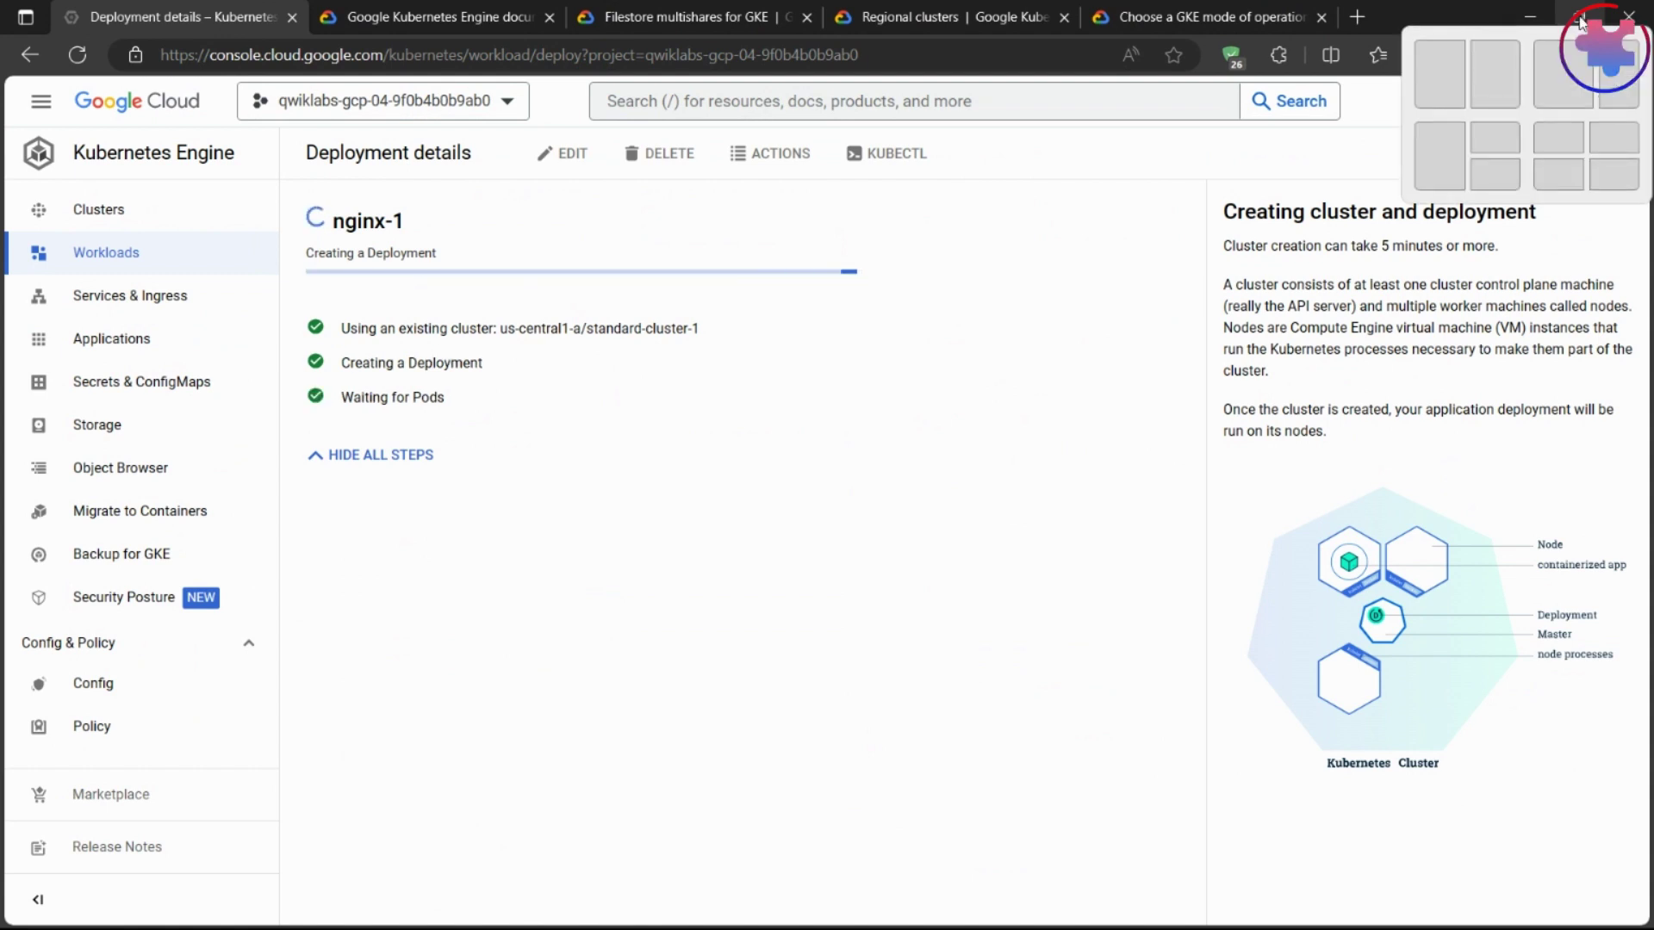
click(1583, 20)
click(166, 652)
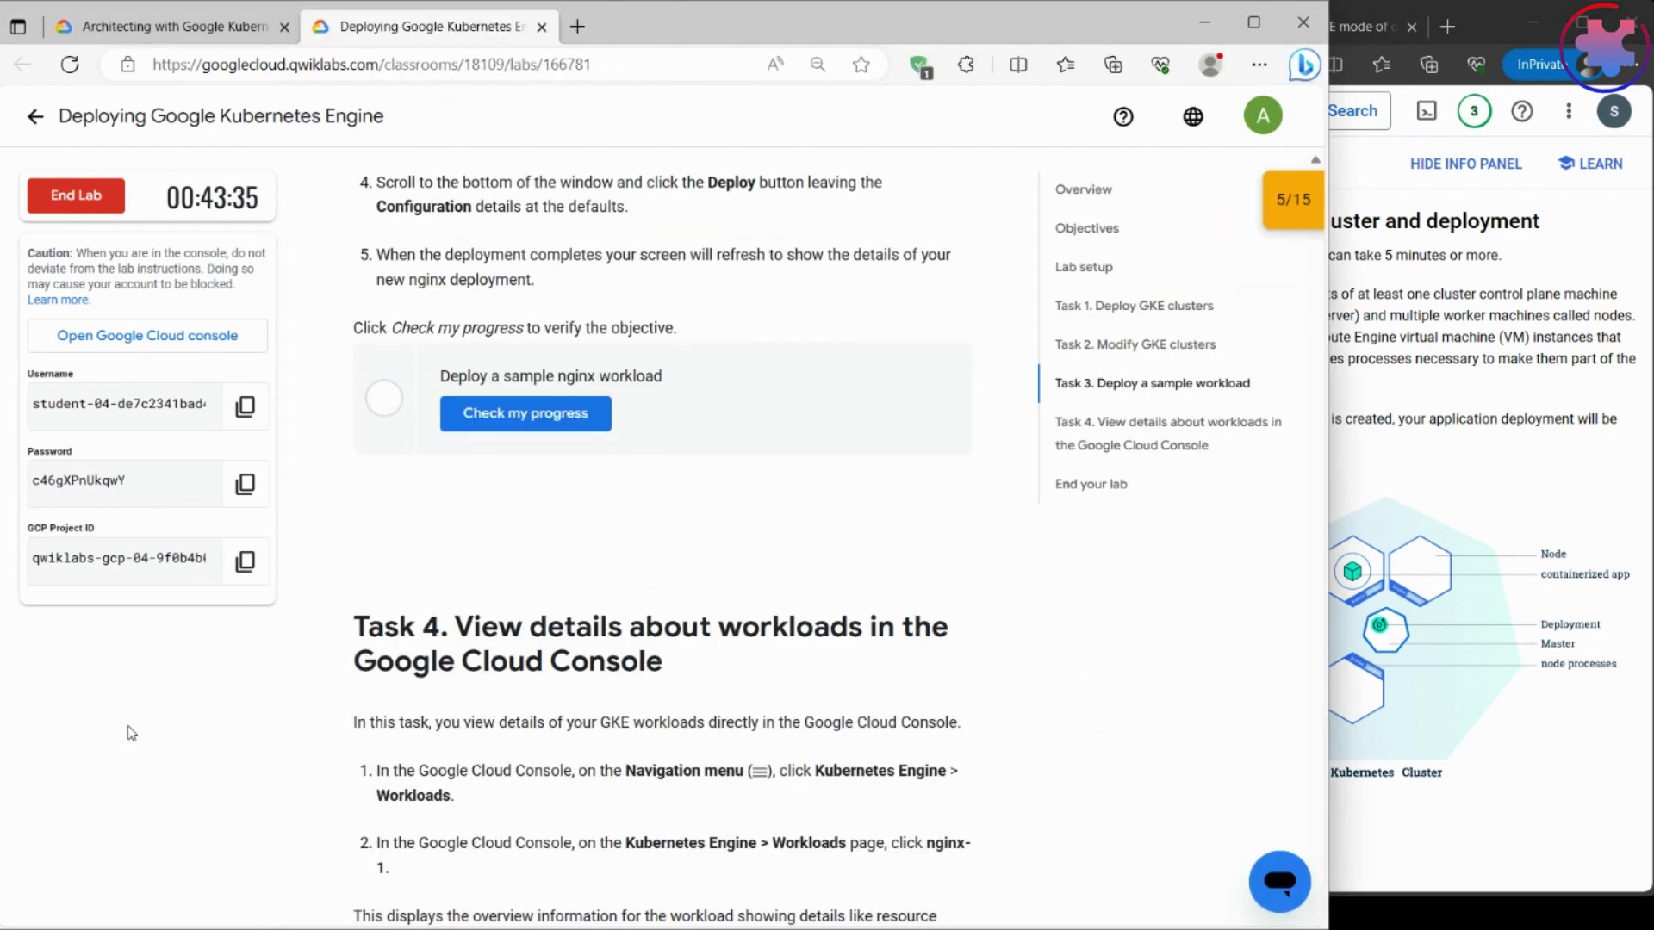
- Bring up the console window maximized, close the documentation panel, and review the nginx-1 deployment overview down to its managed pods and exposing services
scroll(474, 678, up, 4)
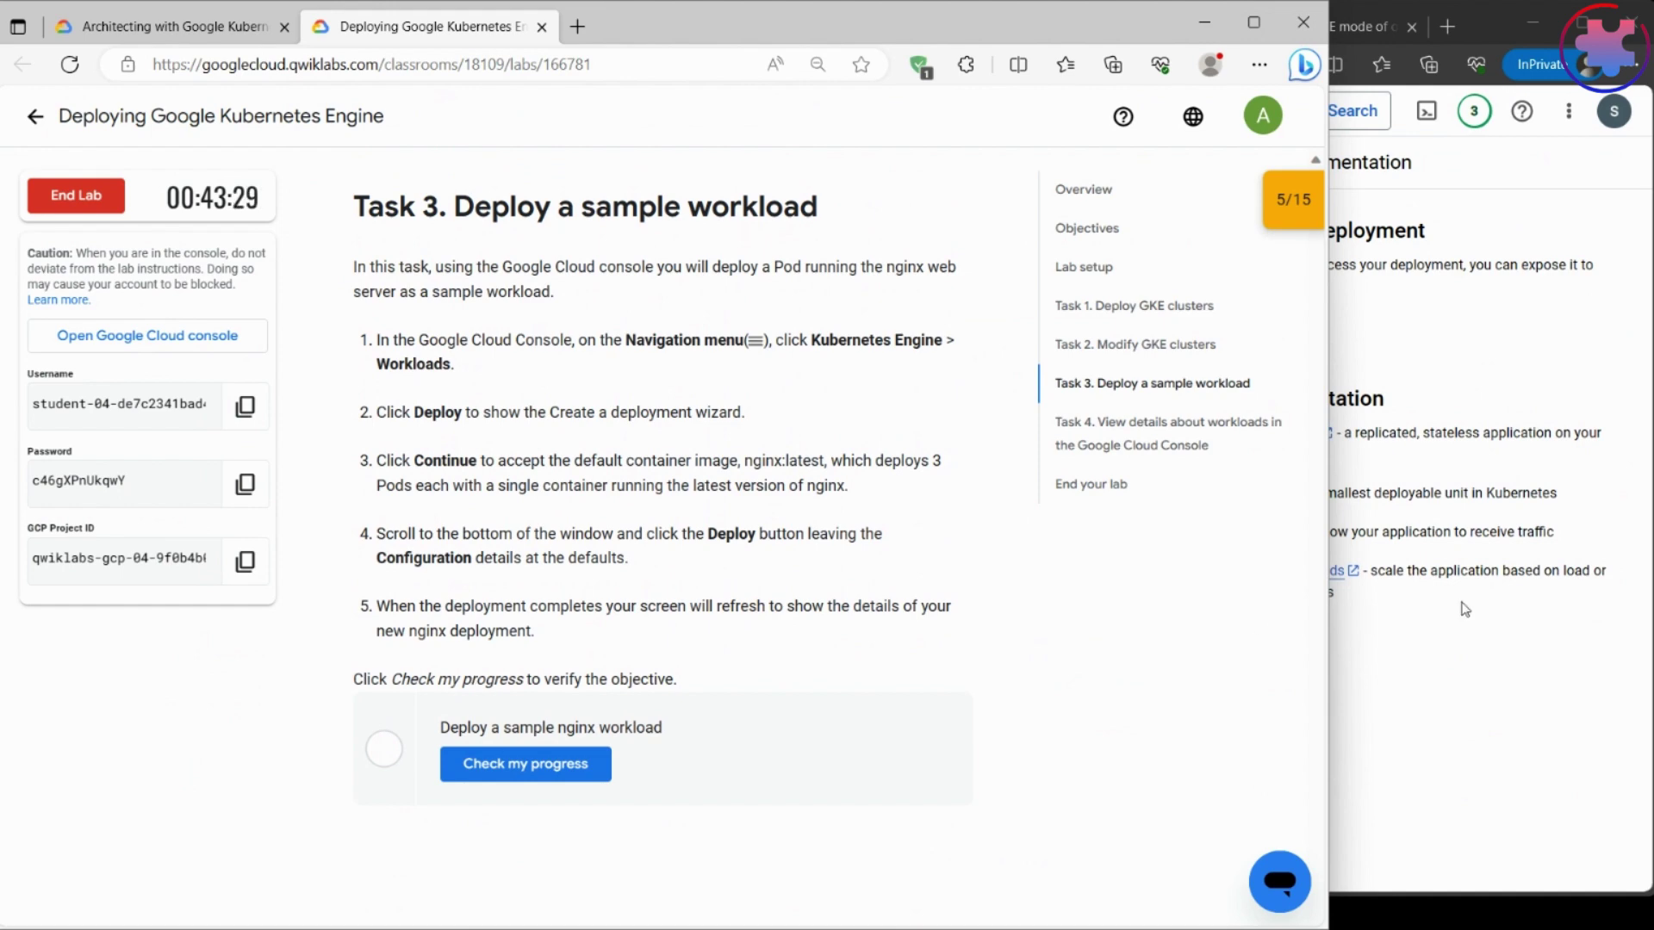
click(1508, 696)
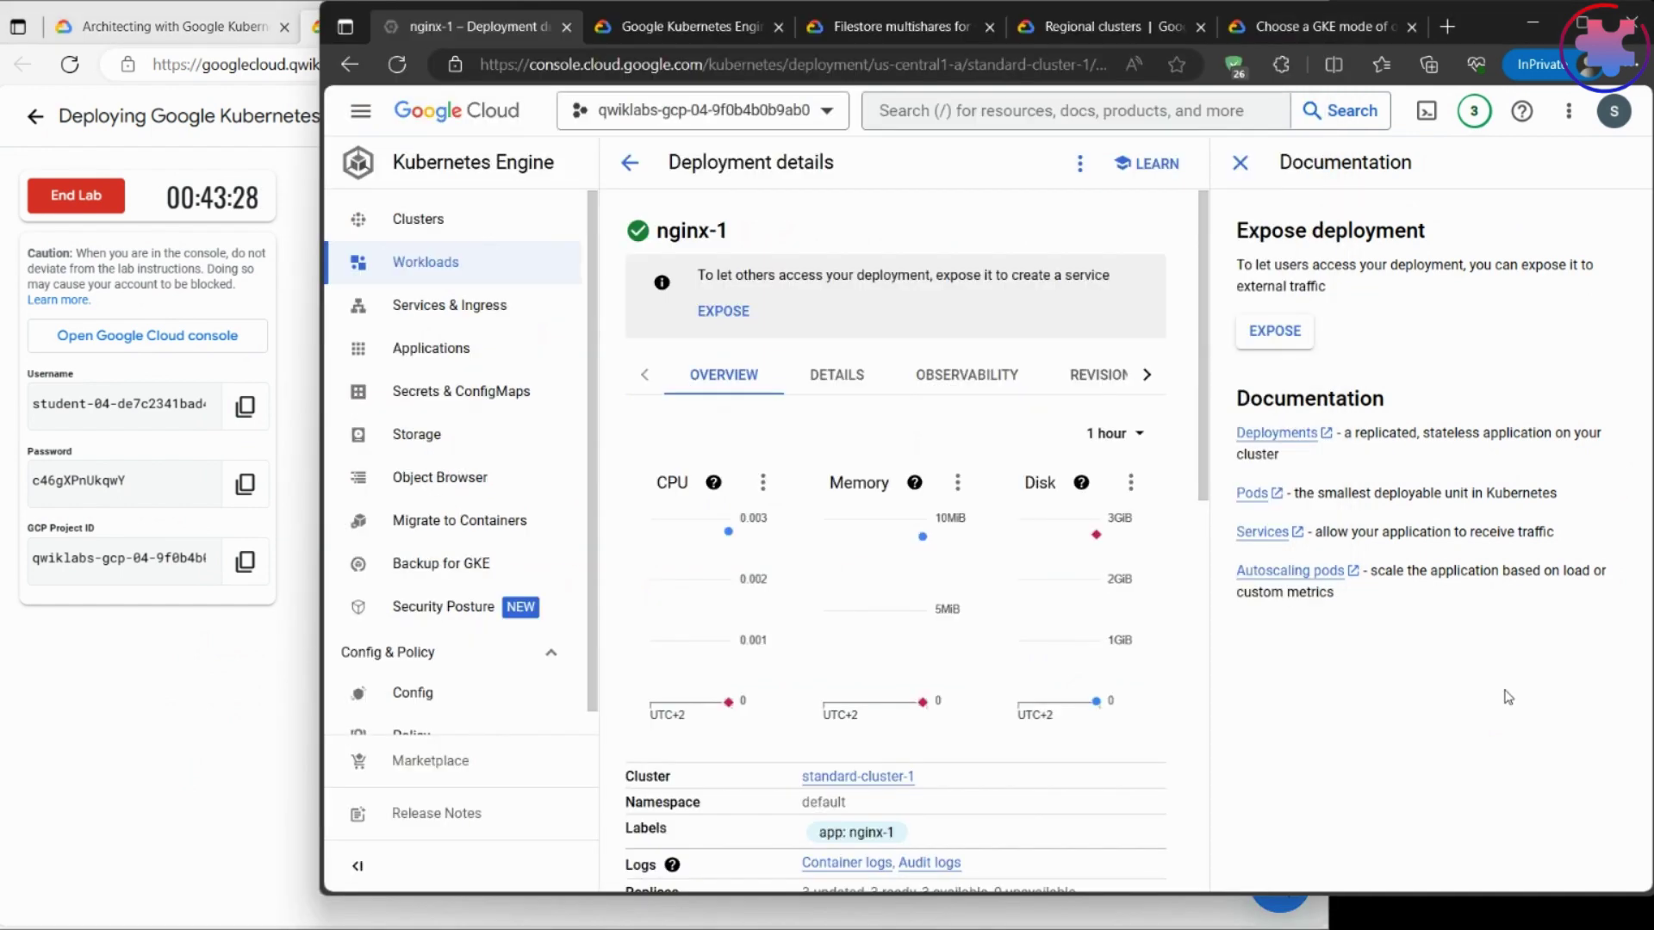
click(1582, 25)
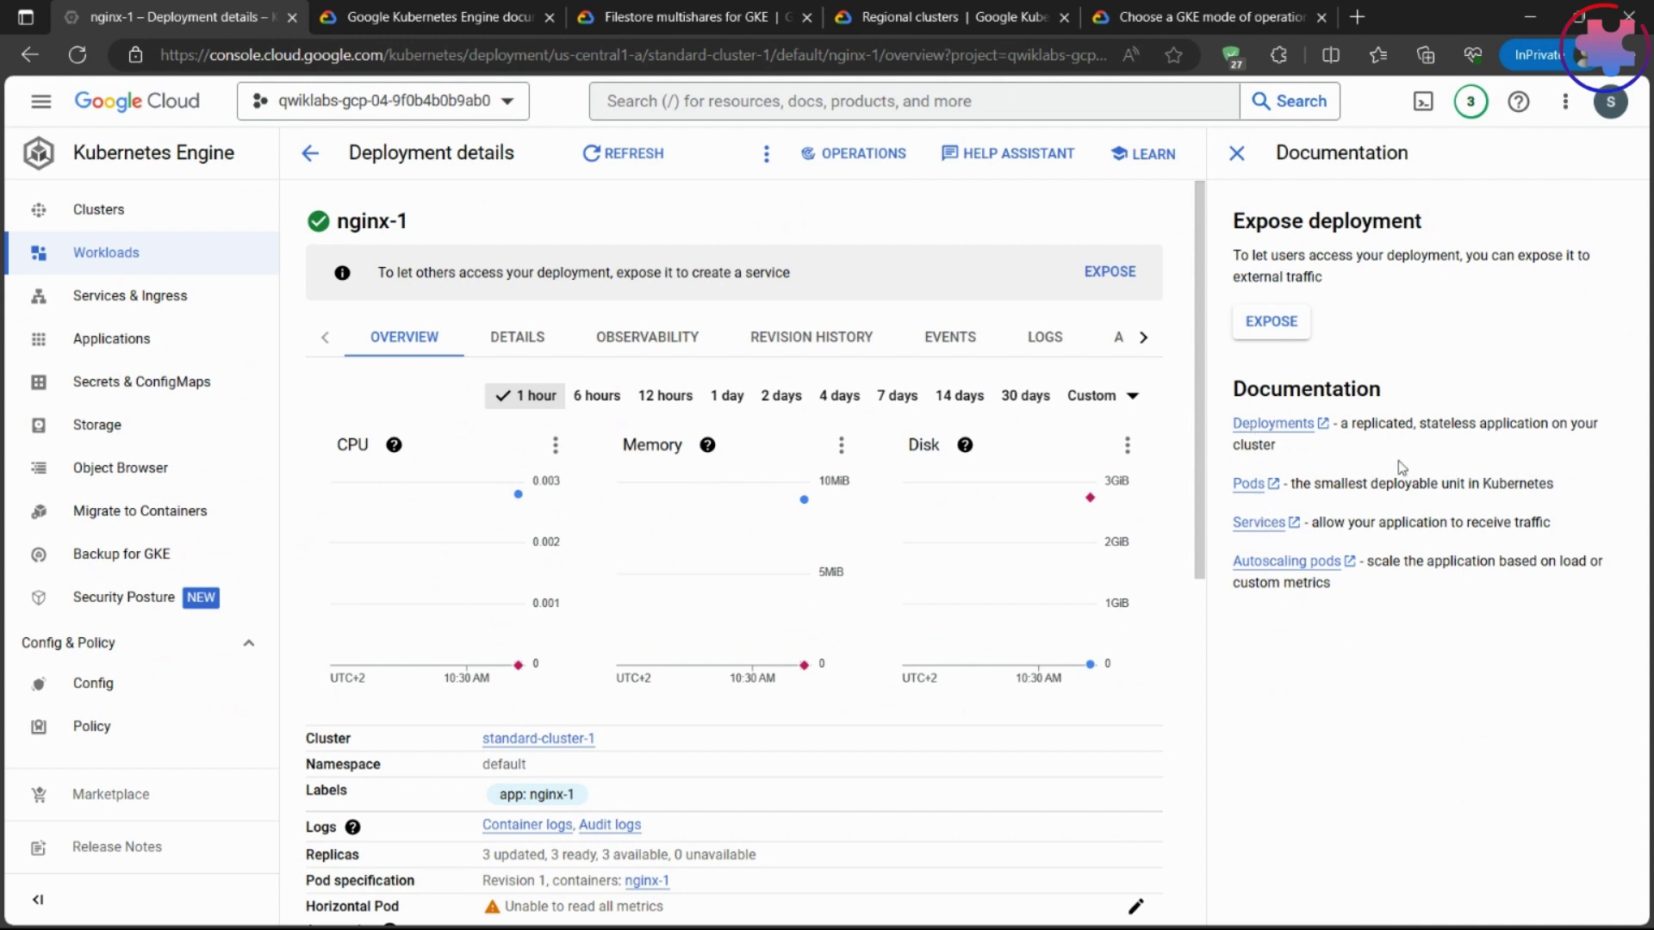
click(1236, 153)
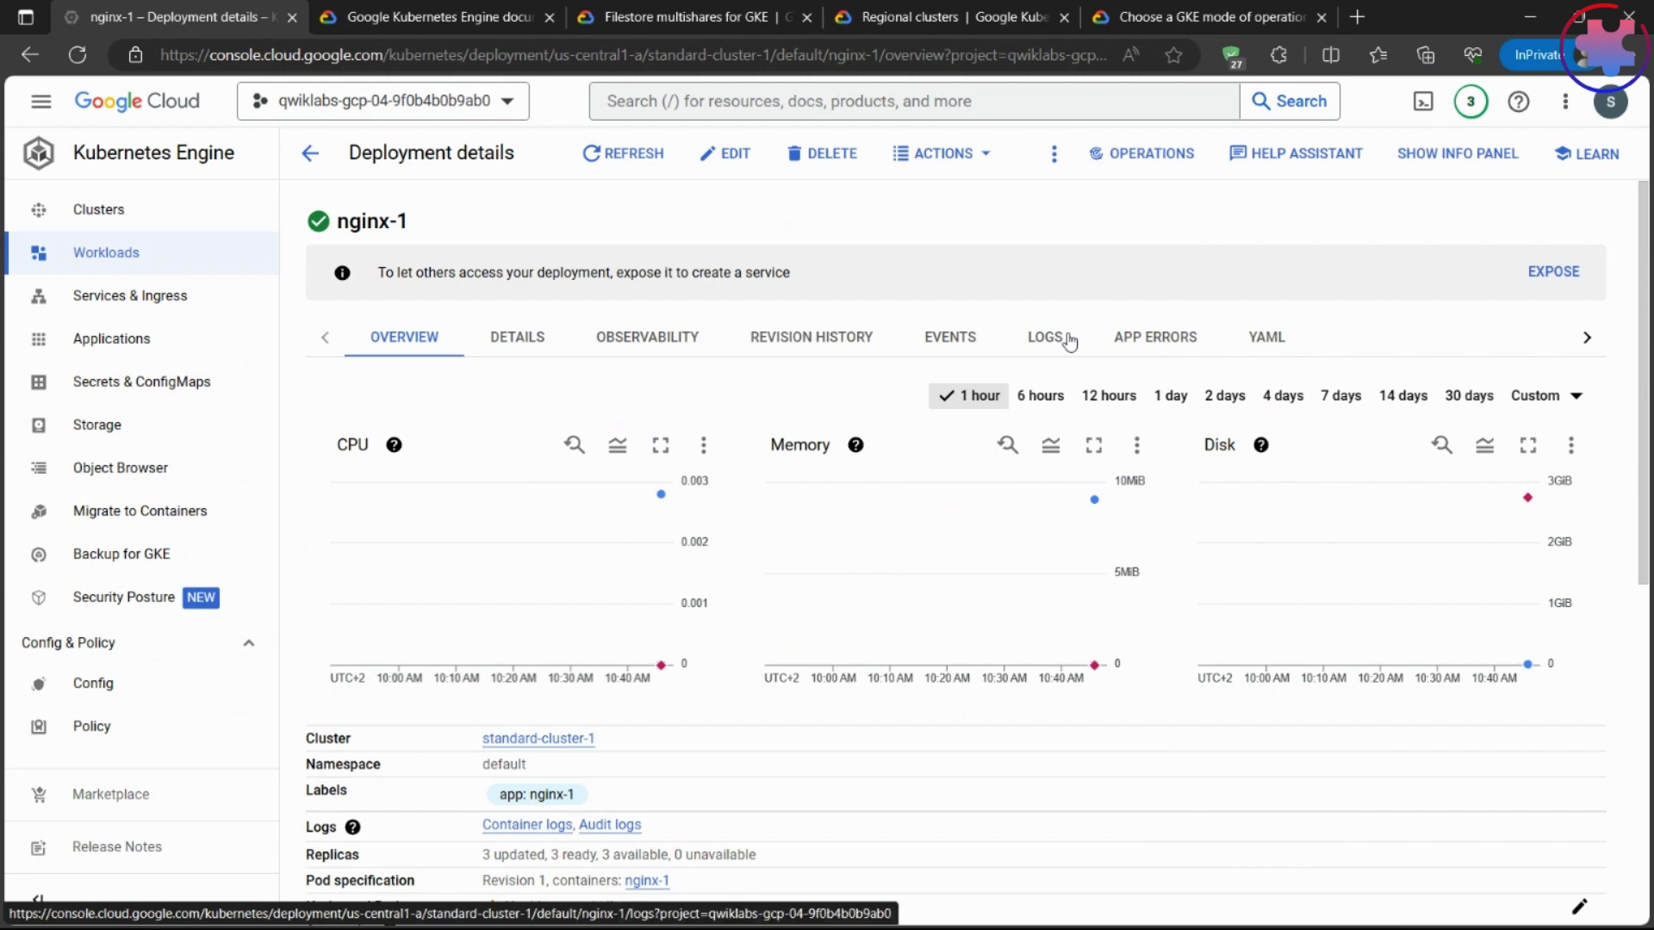
scroll(1069, 341, down, 5)
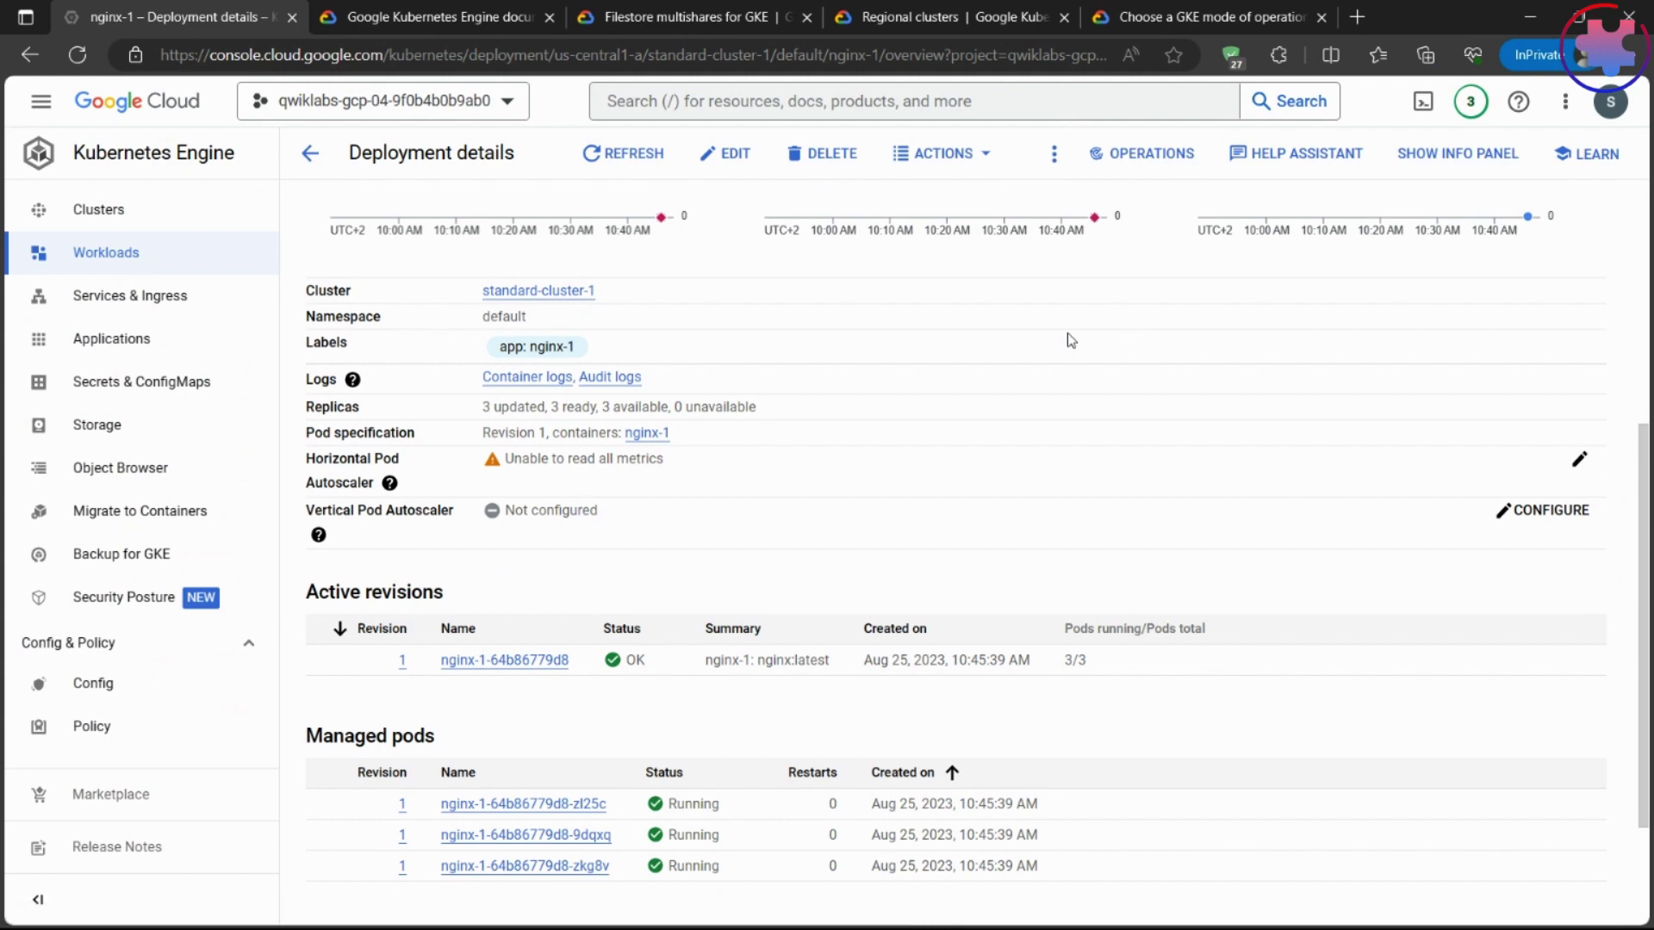
scroll(1067, 333, down, 2)
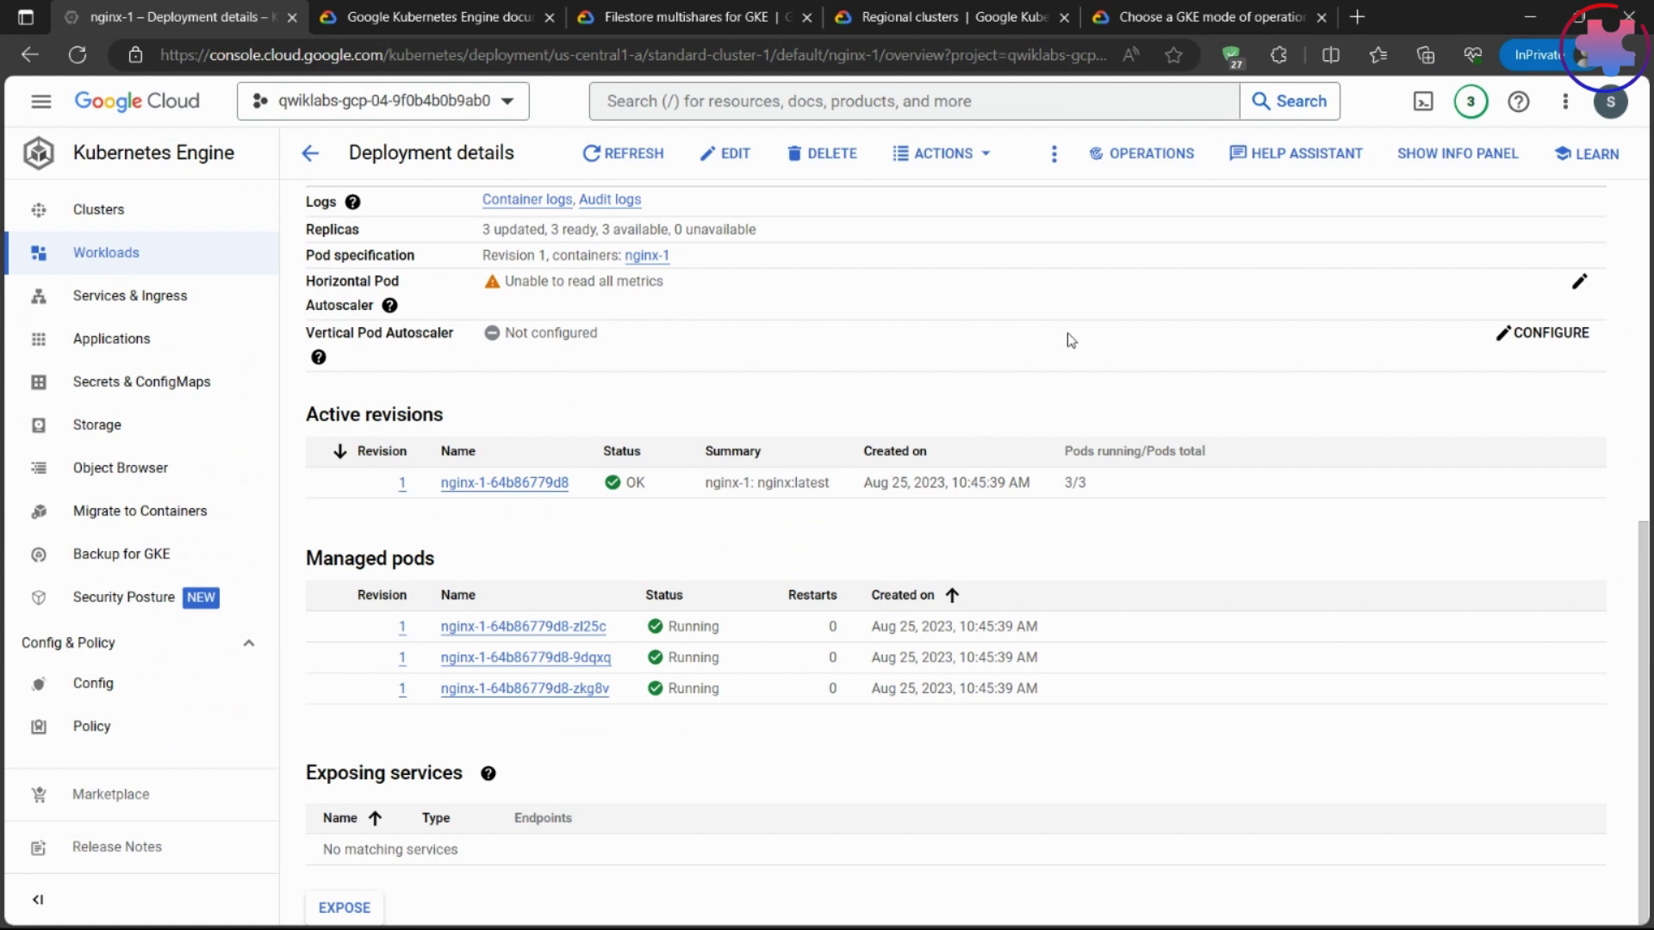
- Open standard-cluster-1 from the clusters list and view its node pools and nodes
click(102, 211)
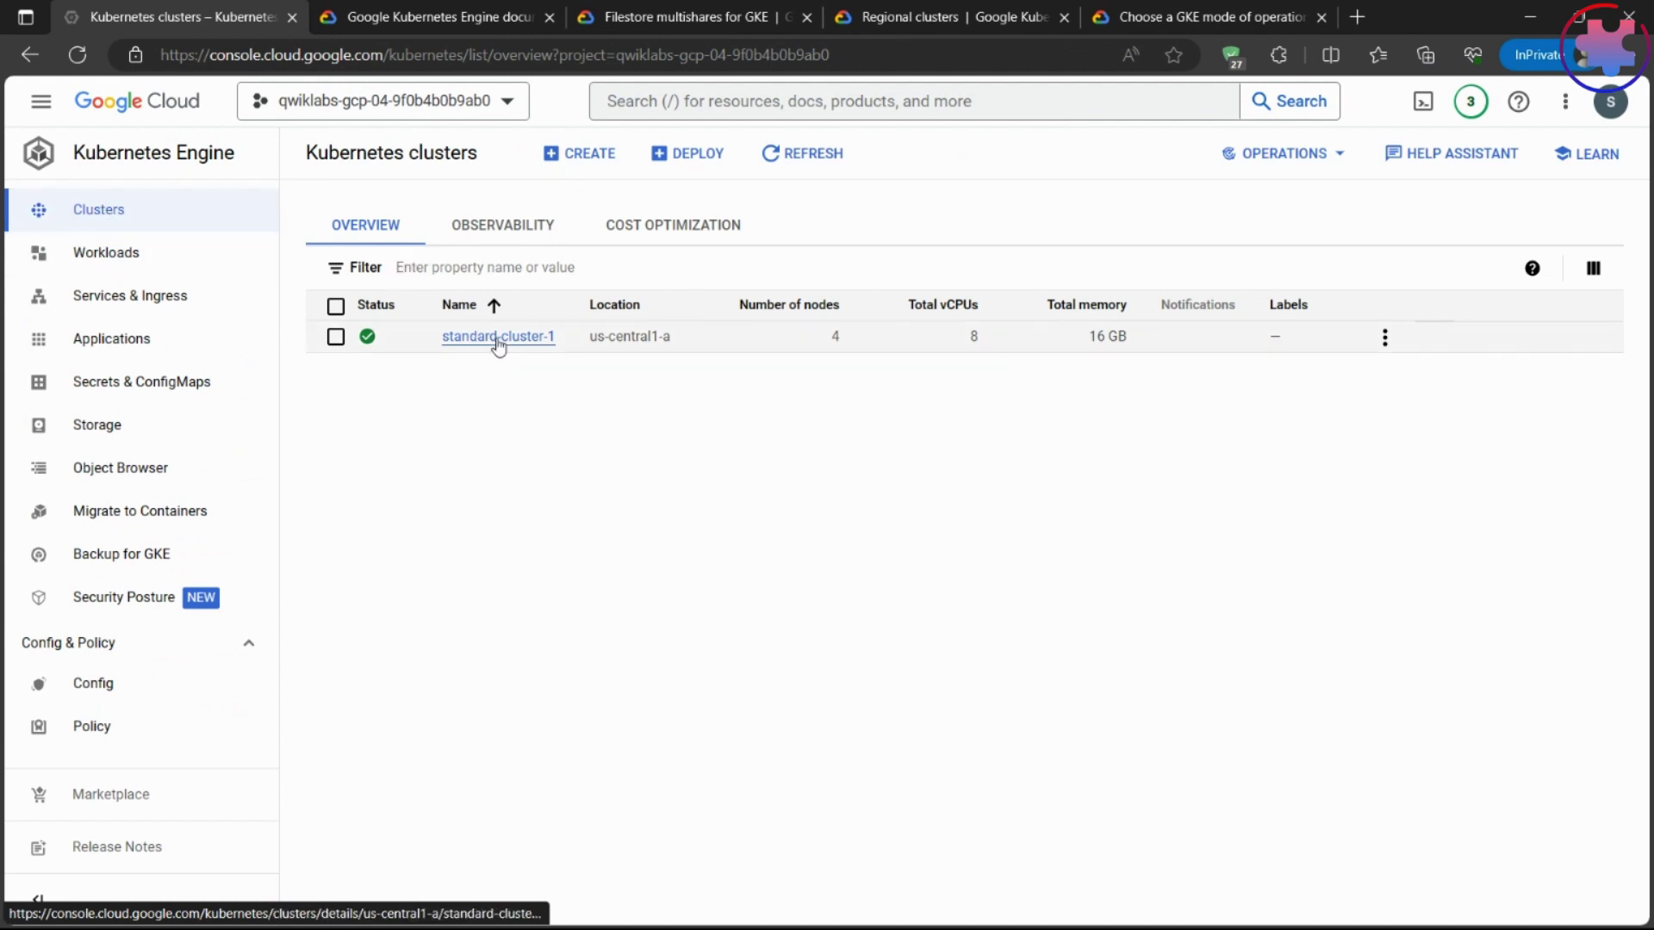
click(498, 336)
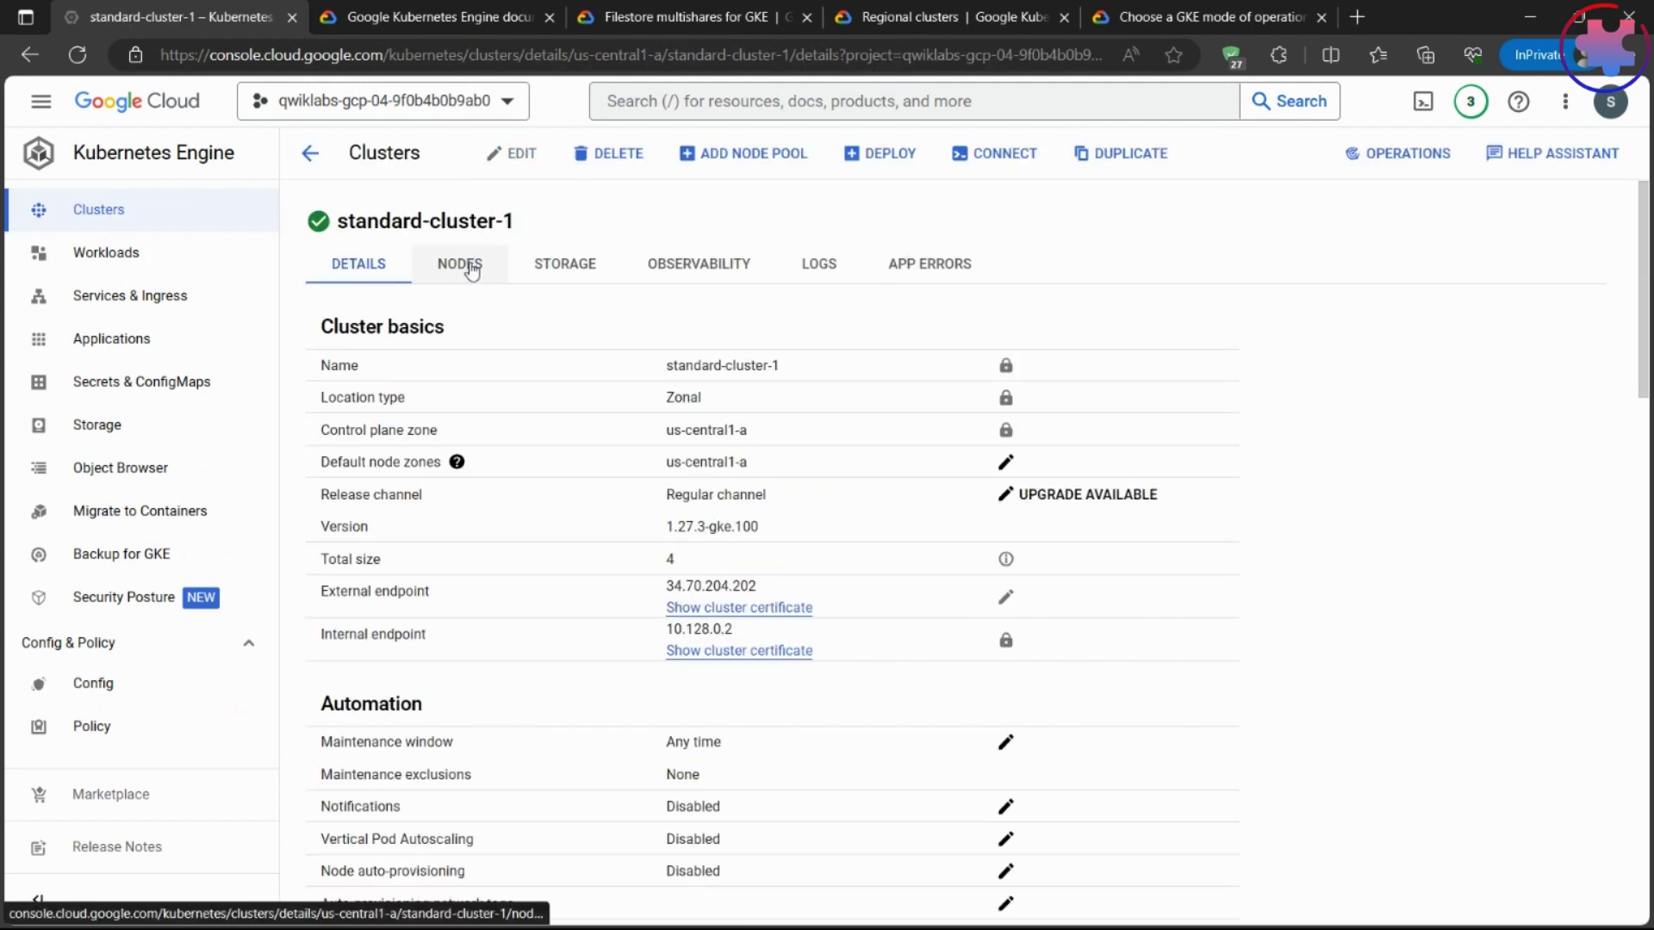
click(471, 267)
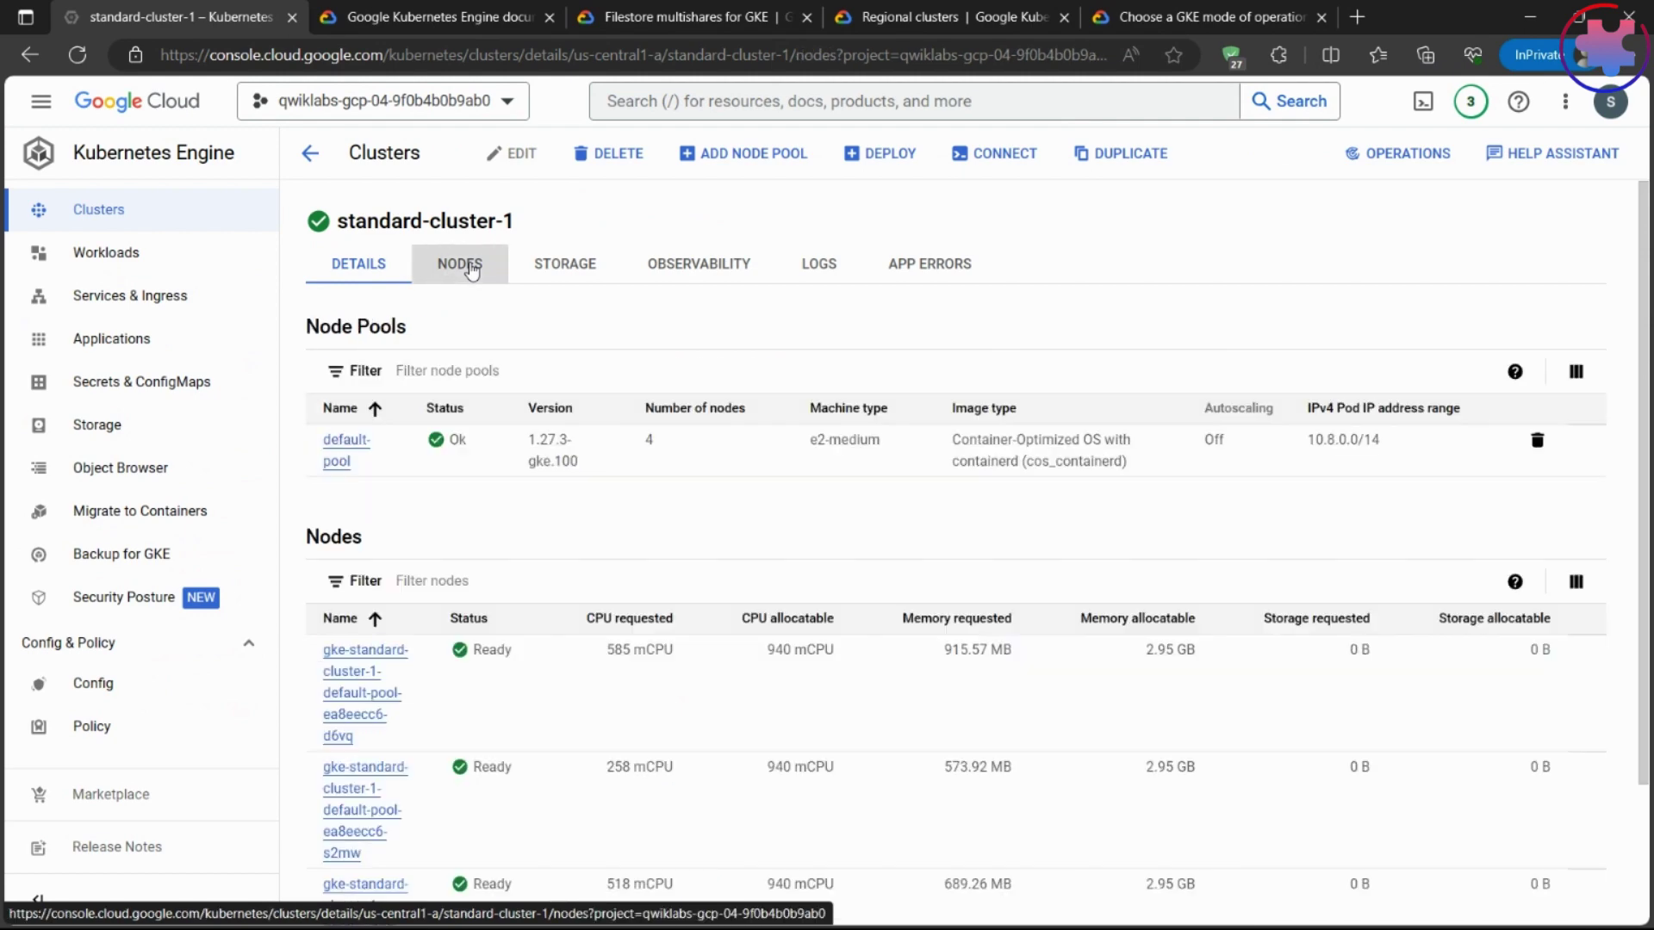
scroll(527, 418, down, 2)
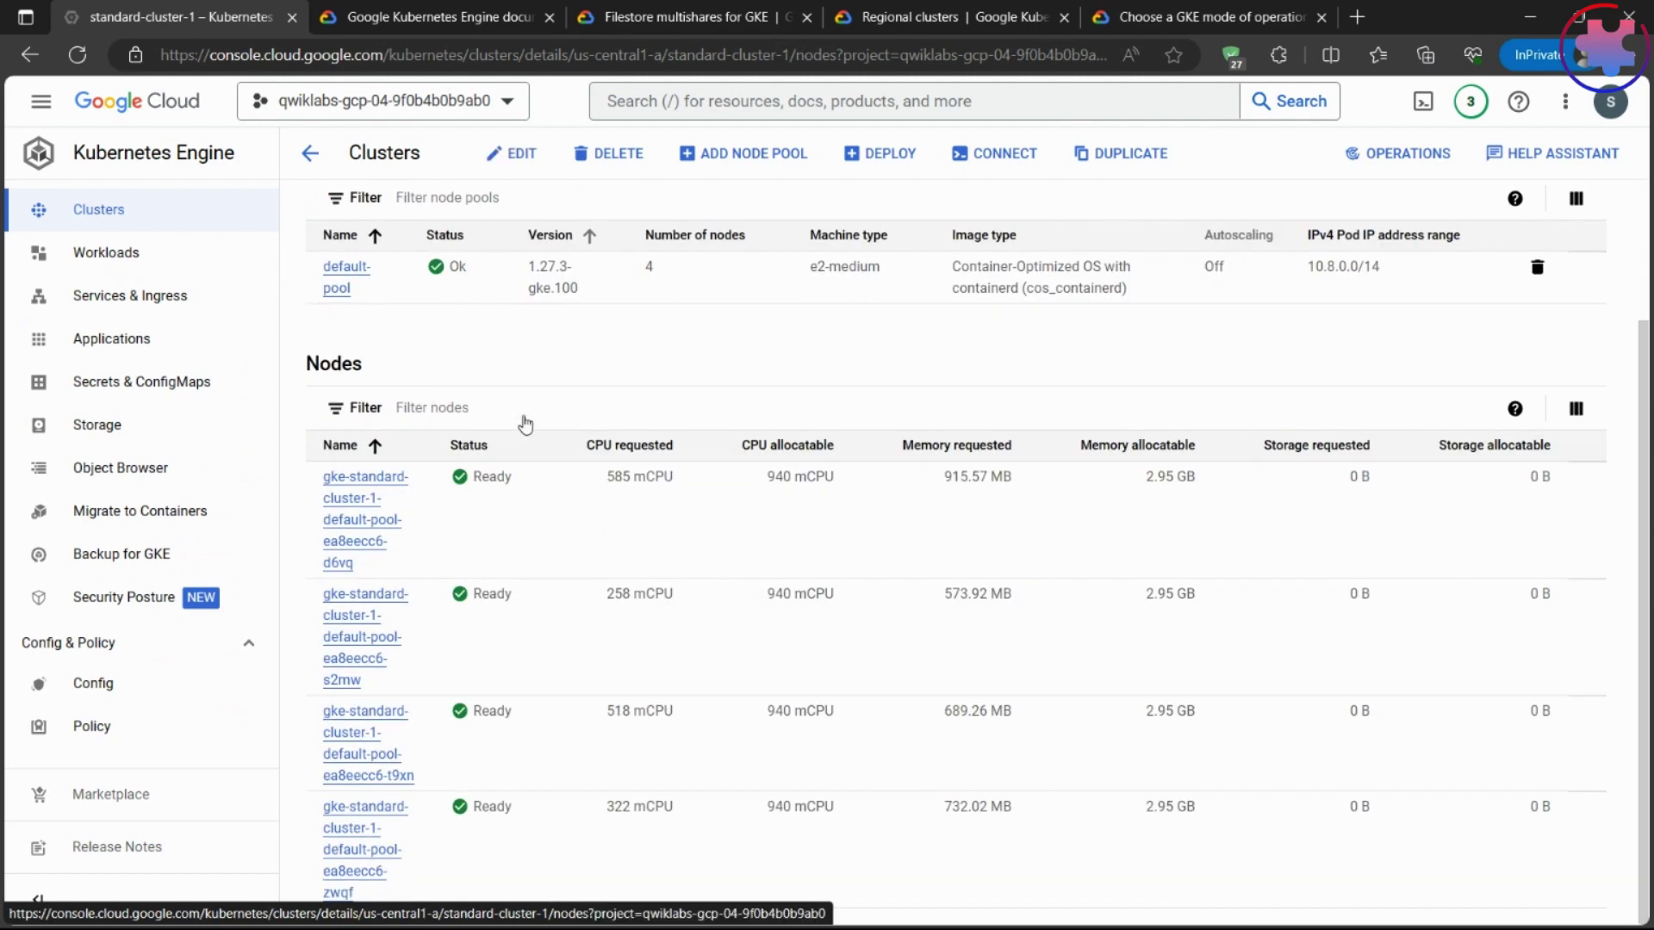
- Open the cluster node ending in d6vq and search its pods for "ng"
click(342, 525)
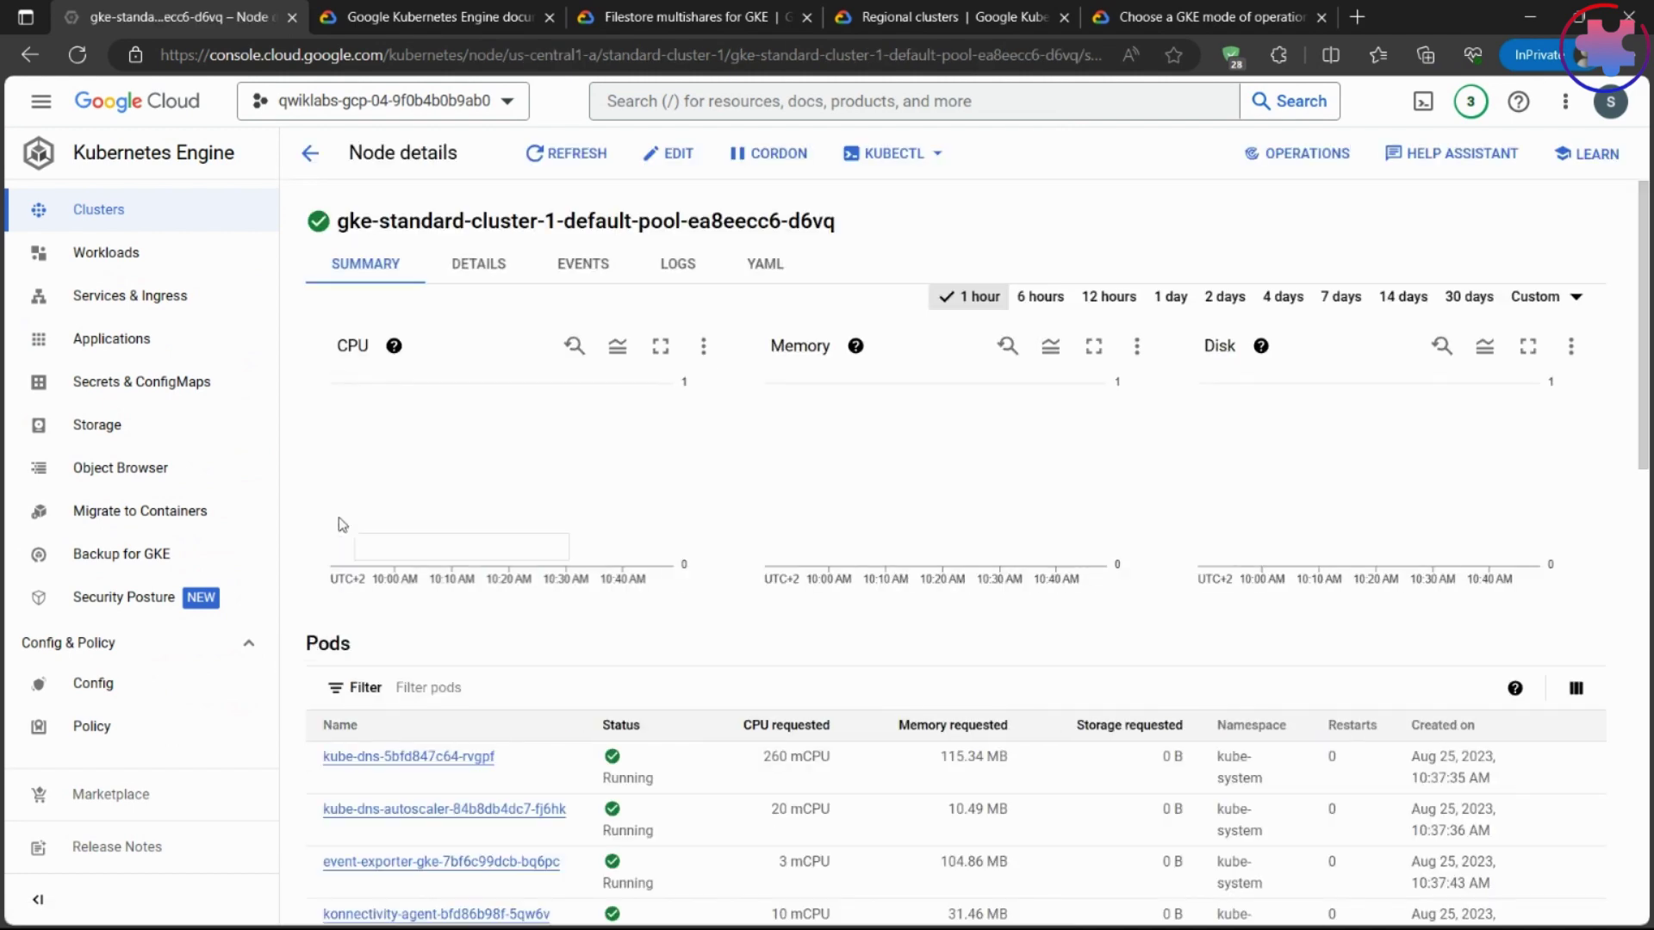
scroll(353, 528, down, 3)
scroll(379, 531, down, 3)
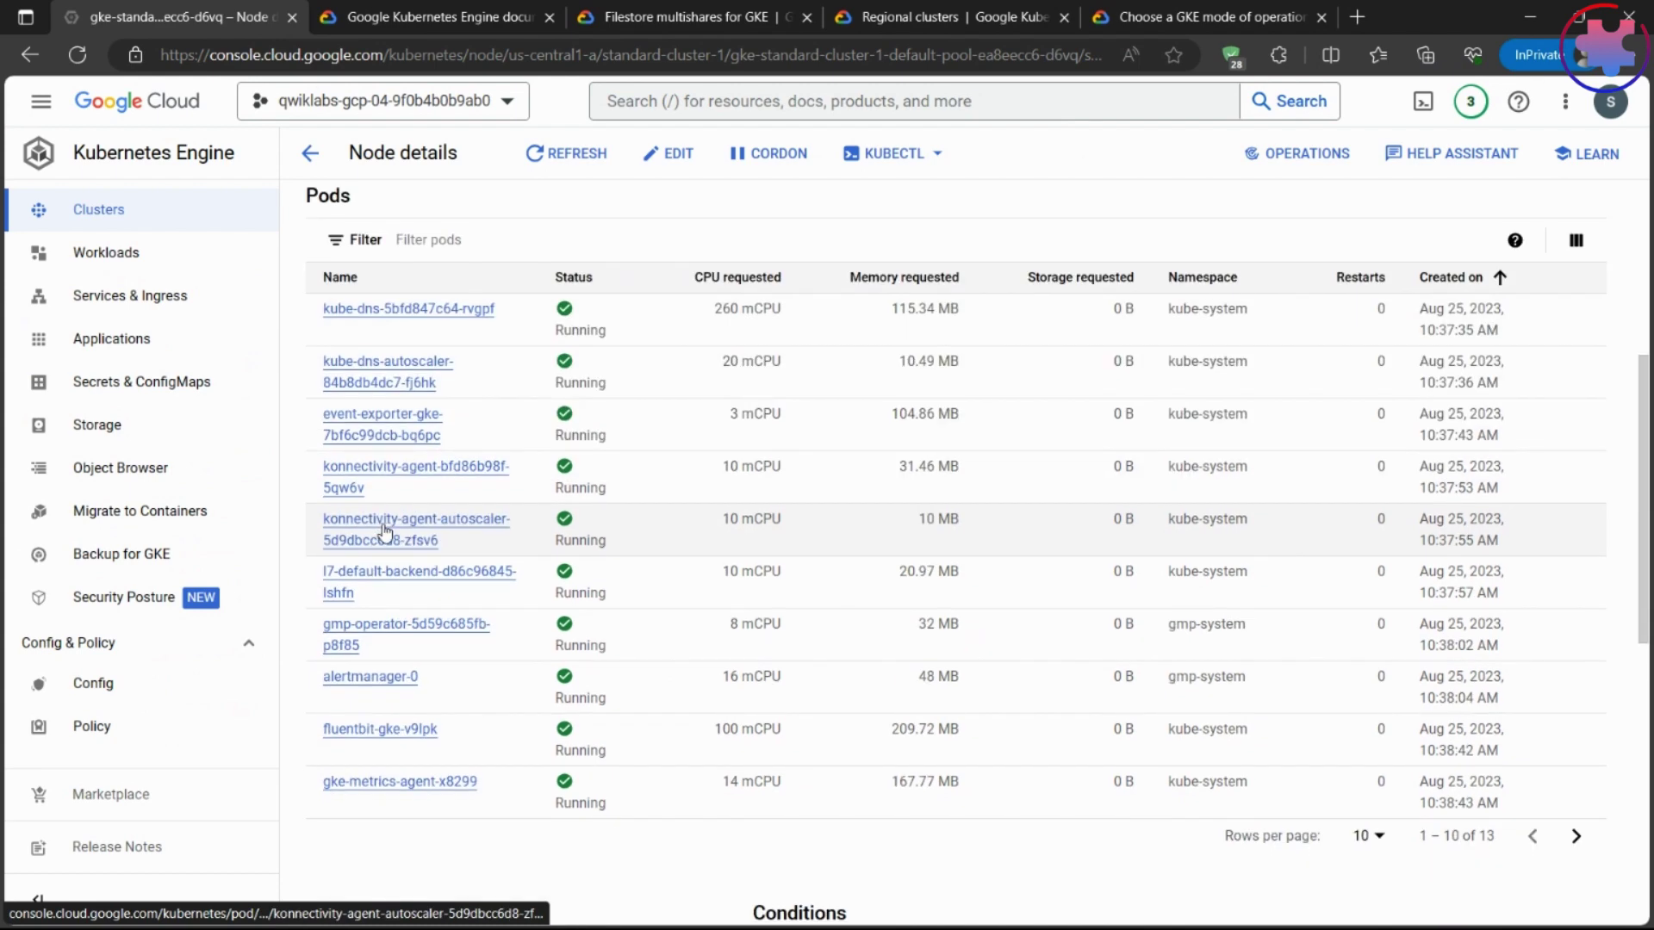
scroll(385, 530, down, 3)
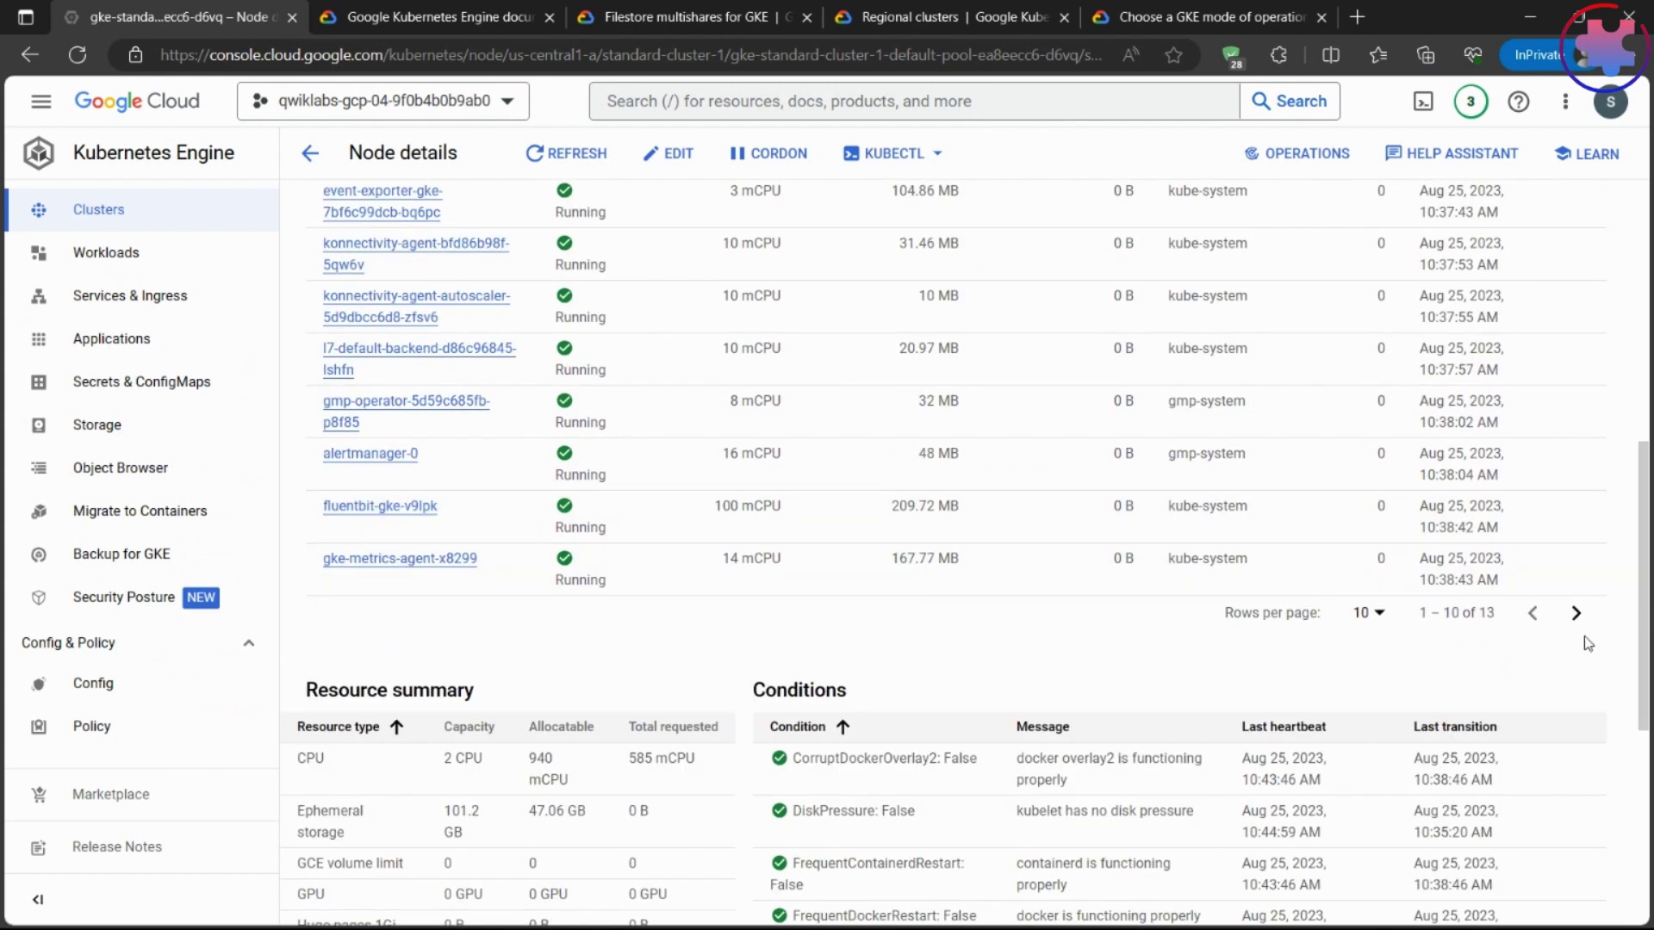
scroll(1587, 644, up, 4)
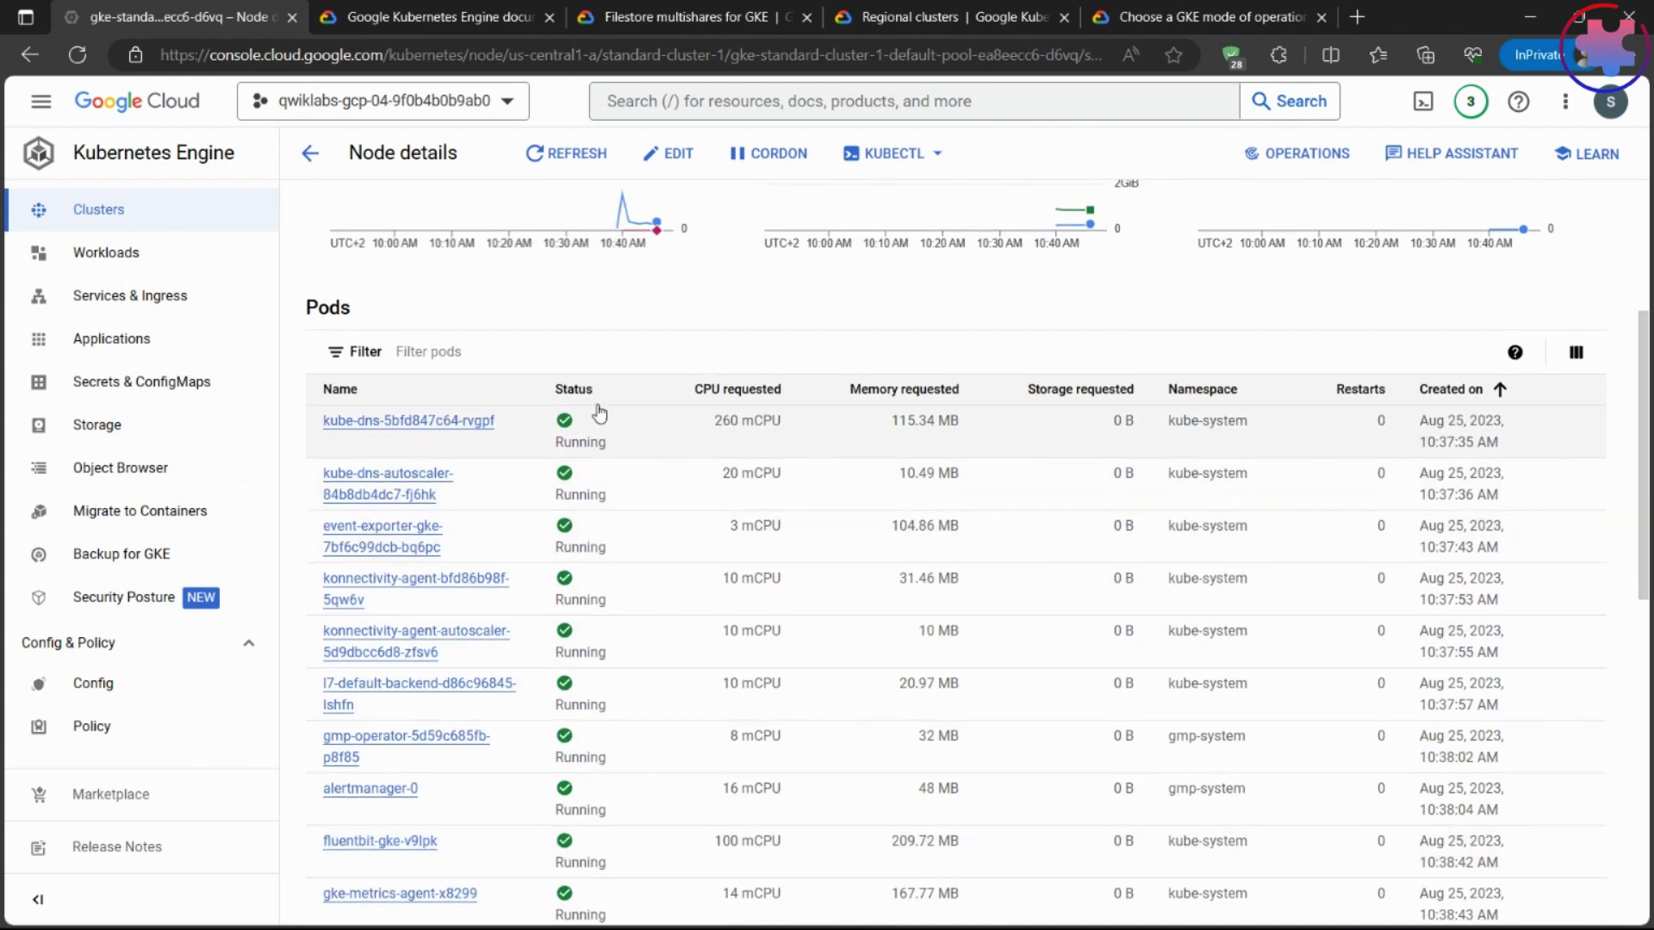
click(521, 351)
text(ng)
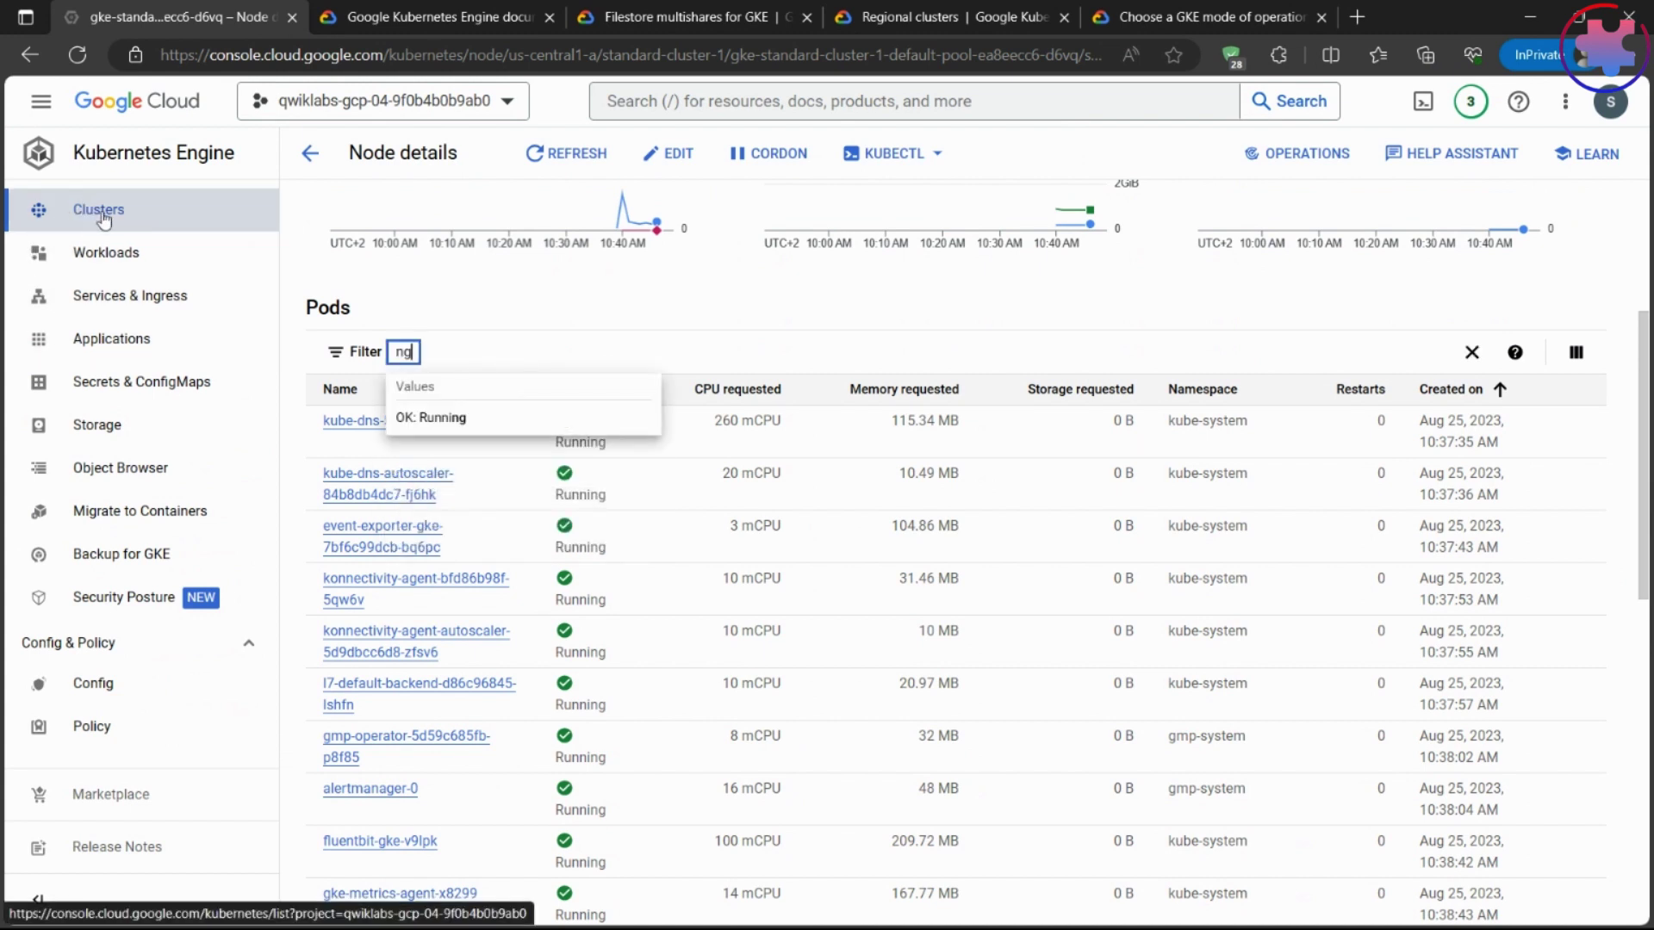
- Go back to the cluster's nodes, open the node ending in s2mw, and search its pods for "ng"
click(330, 160)
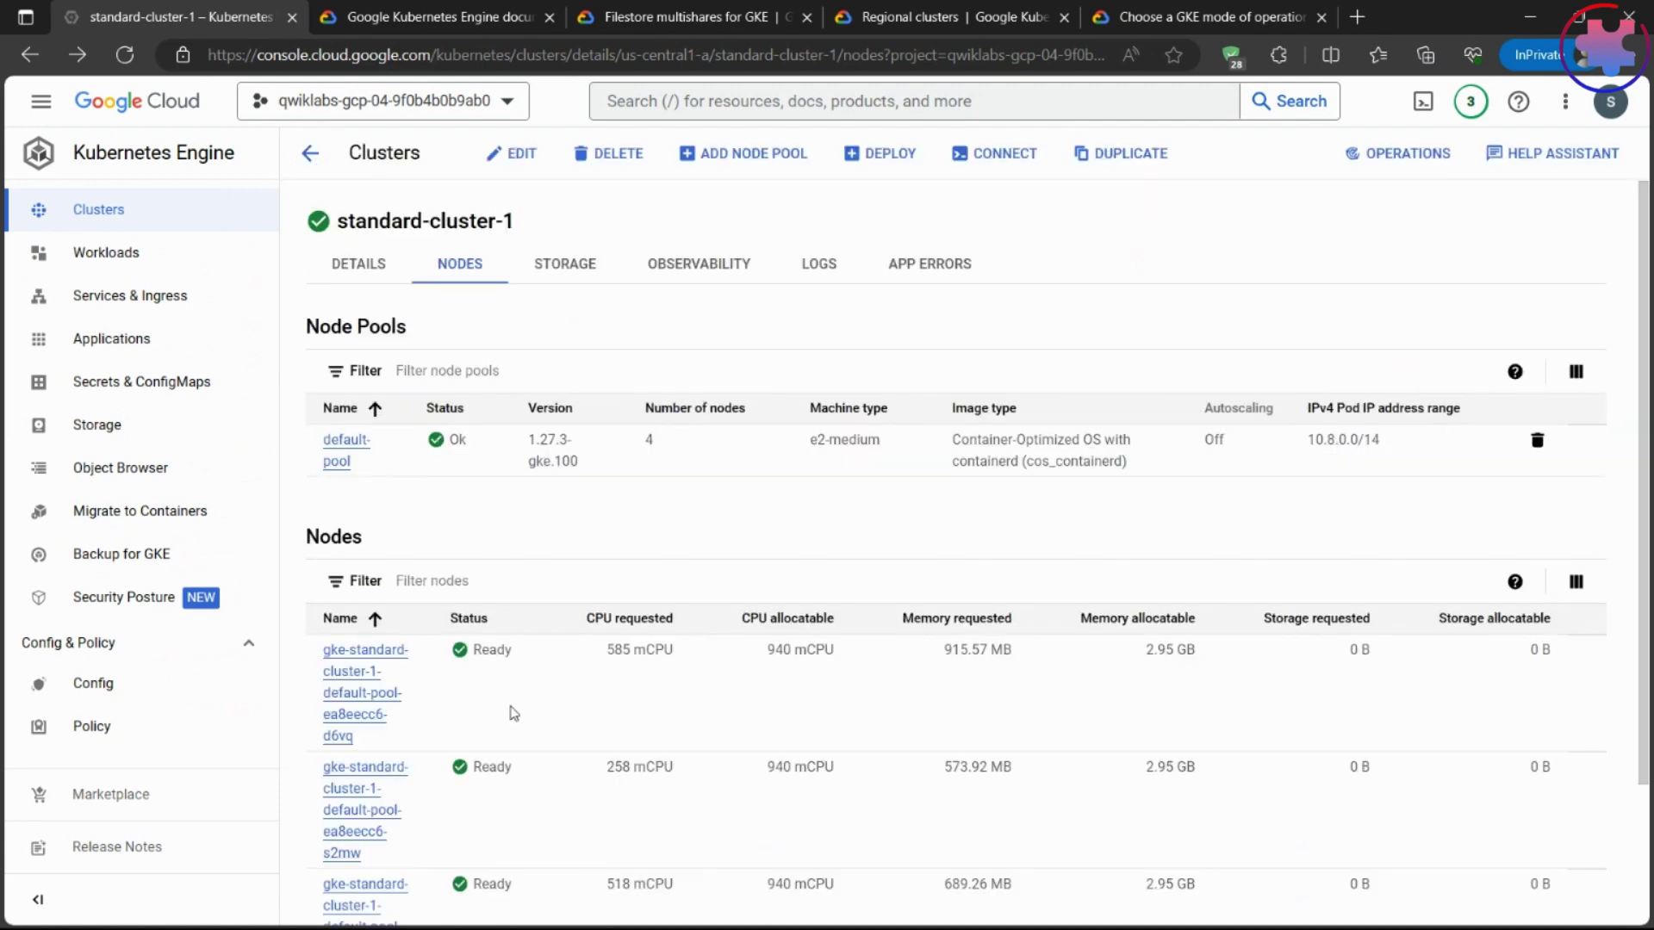
click(378, 777)
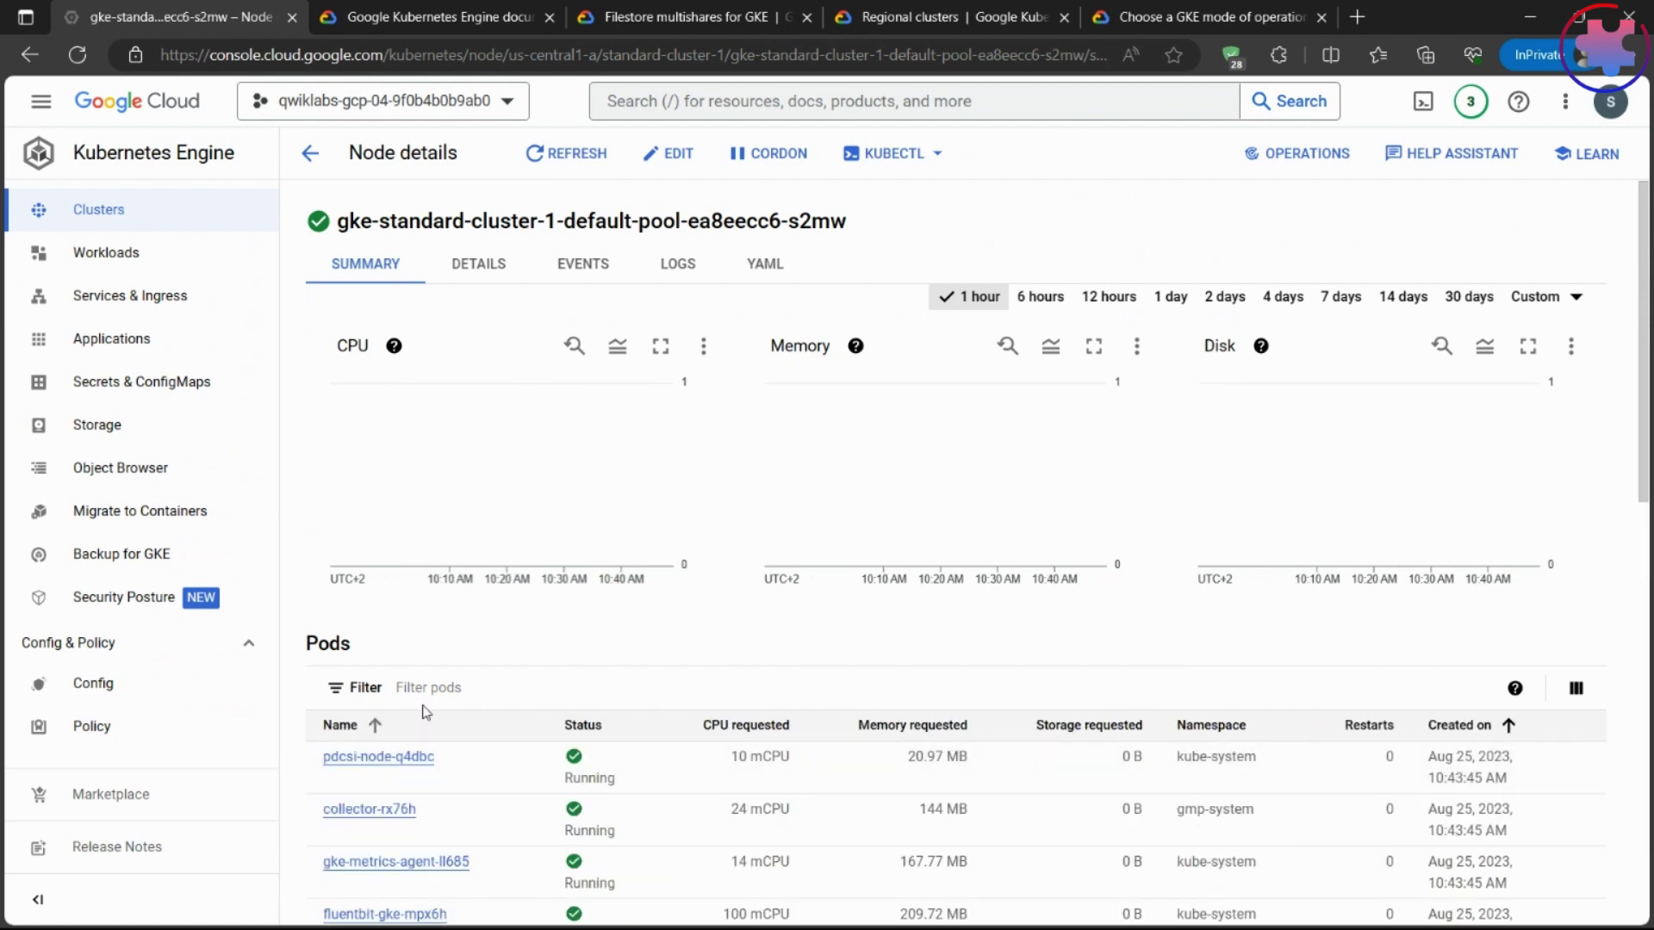
click(428, 687)
text(ng)
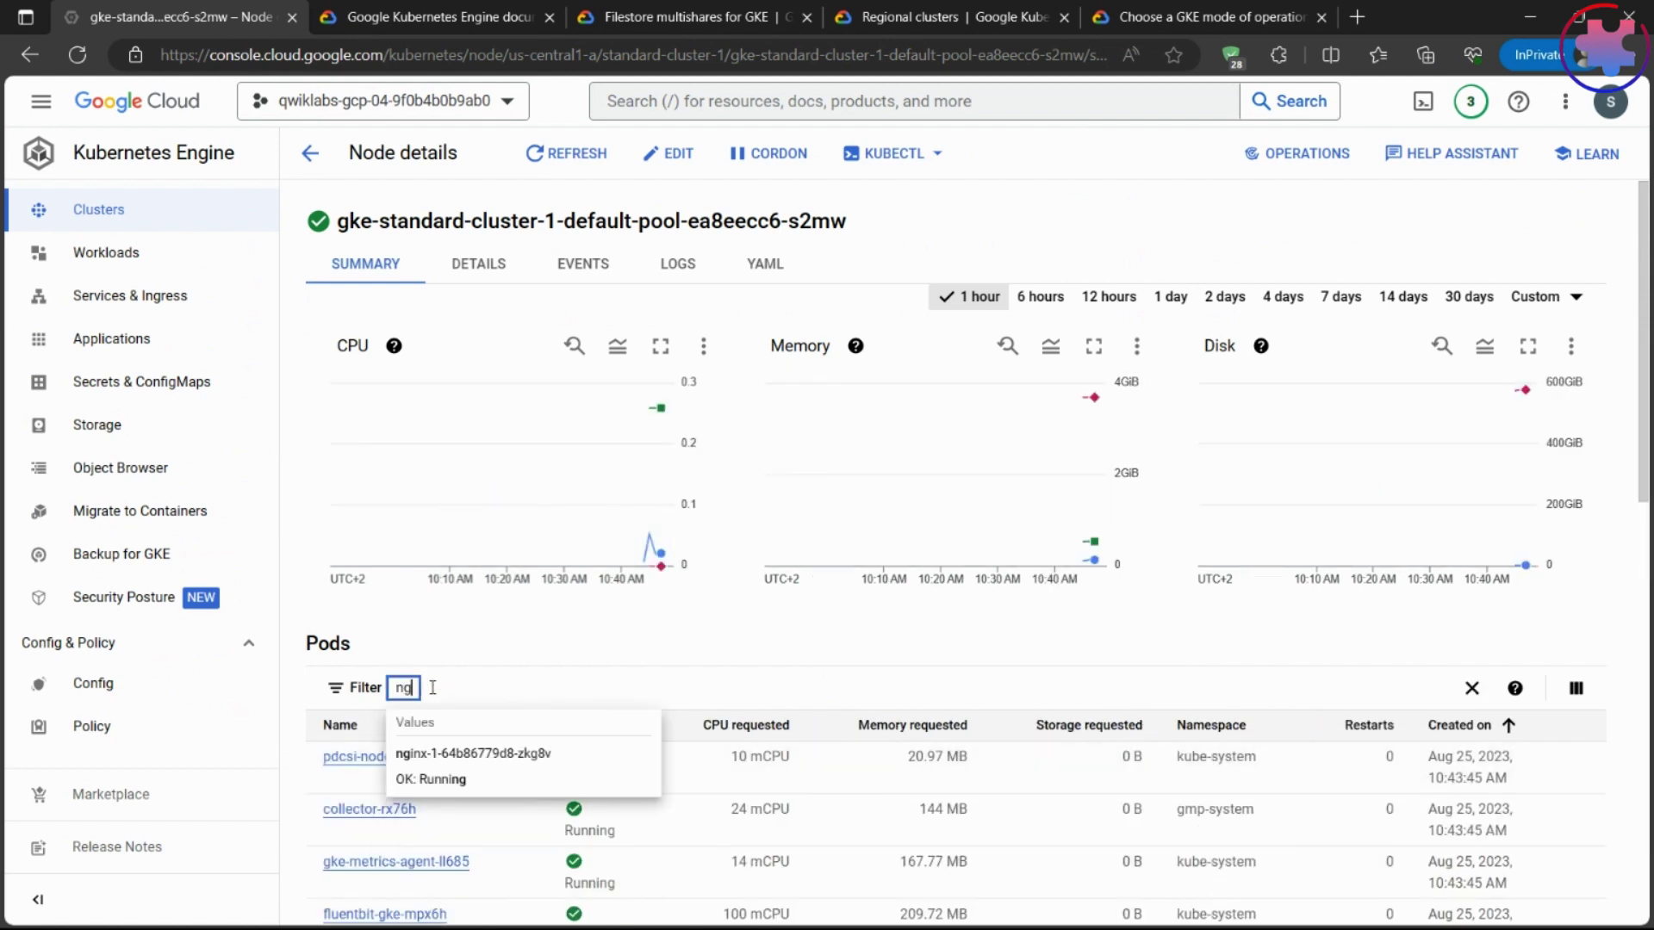
scroll(500, 659, down, 2)
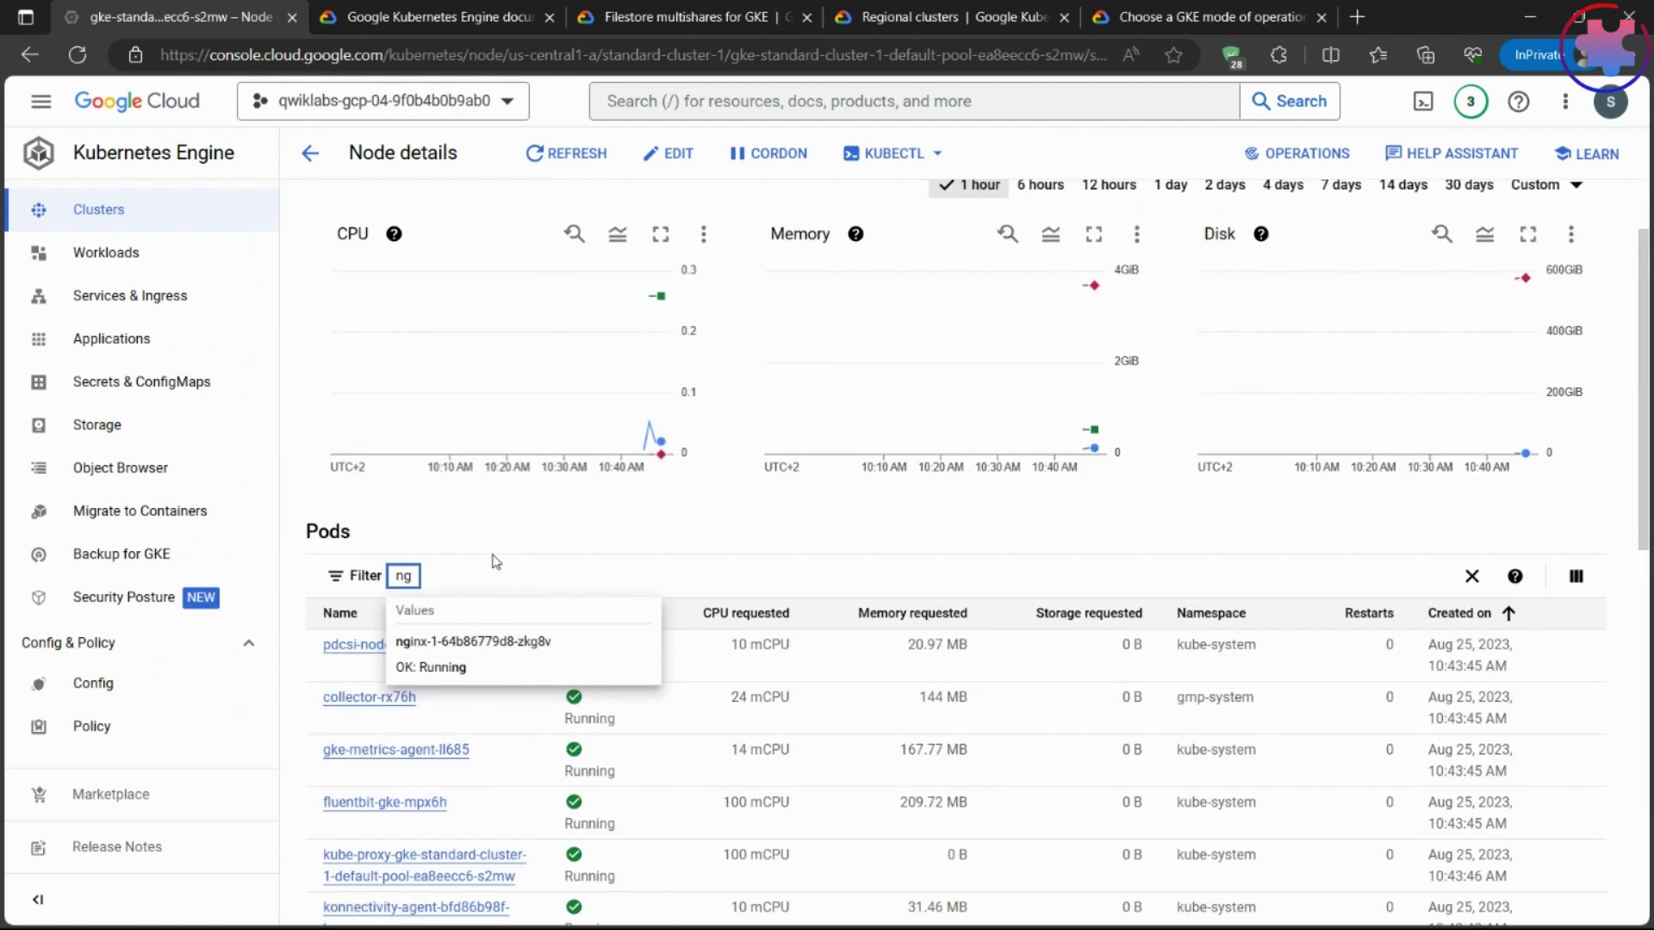
scroll(496, 568, down, 2)
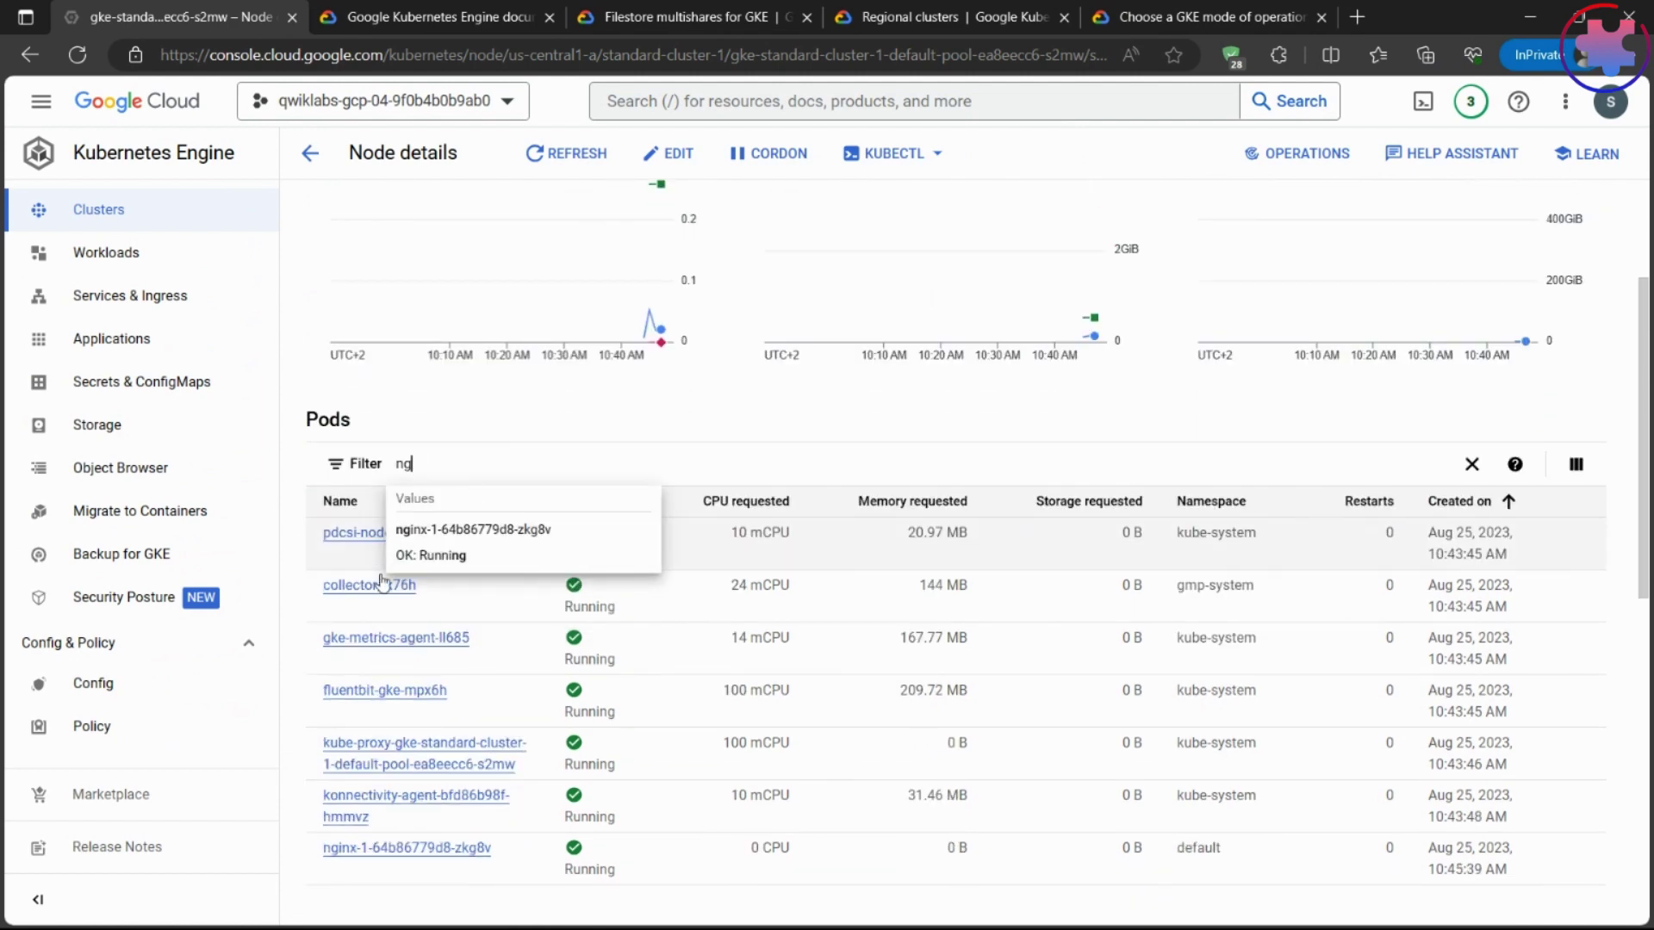
scroll(382, 642, down, 4)
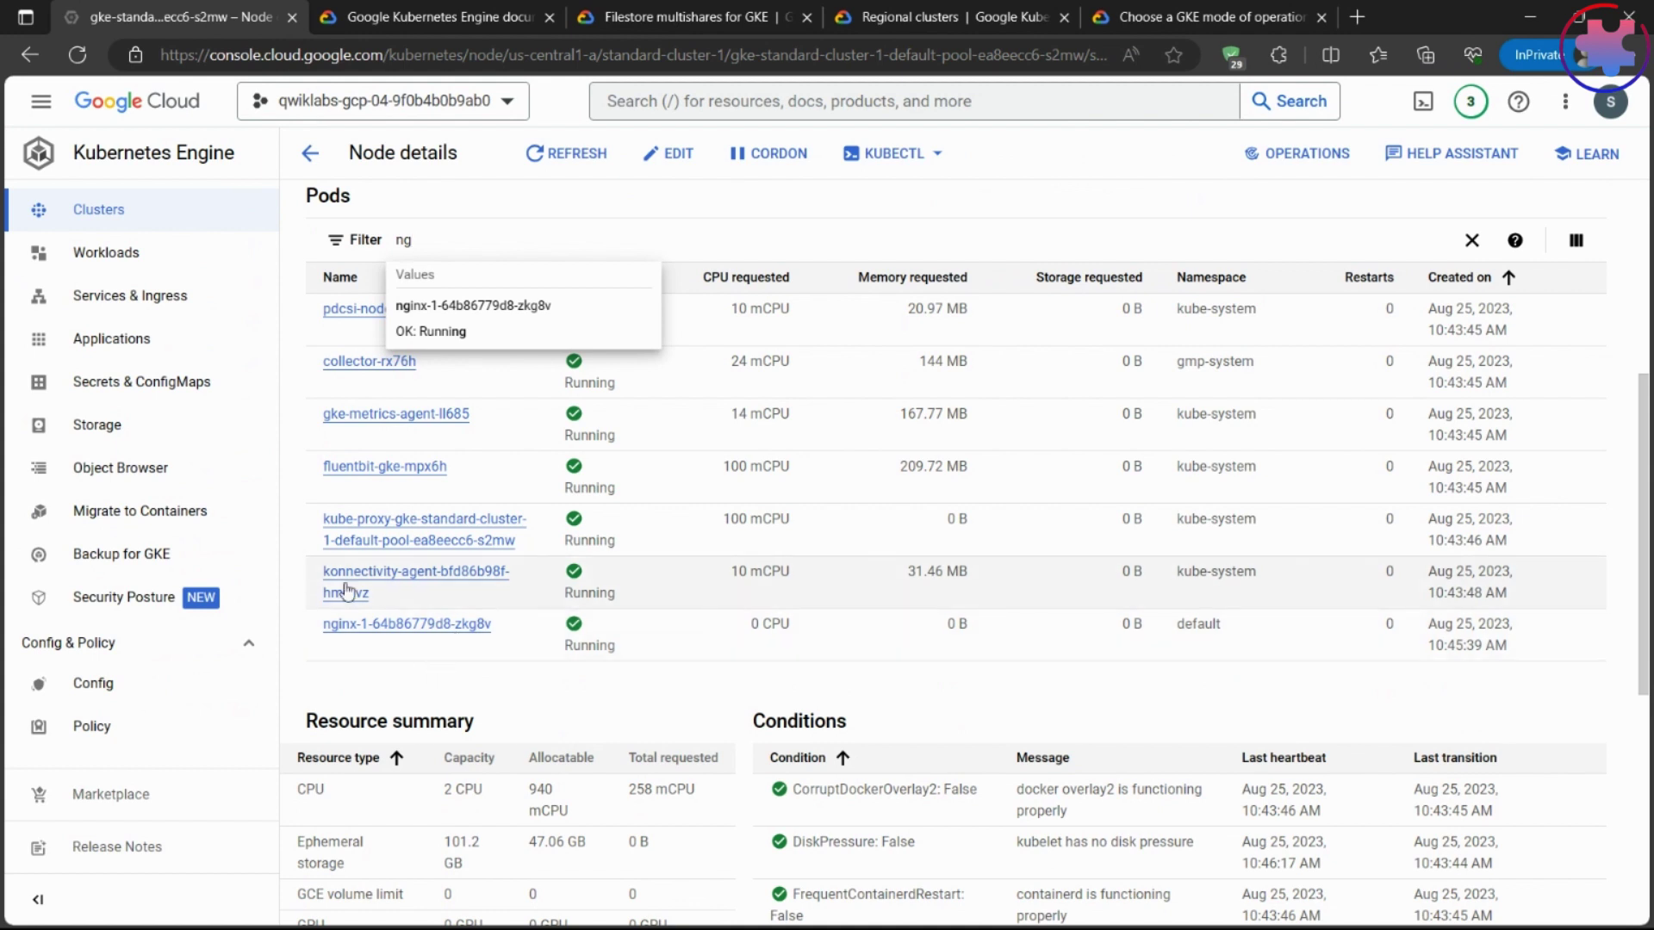
- Open the nginx-1 workload and examine its details, including update strategy, autoscaling and pod specification
click(112, 267)
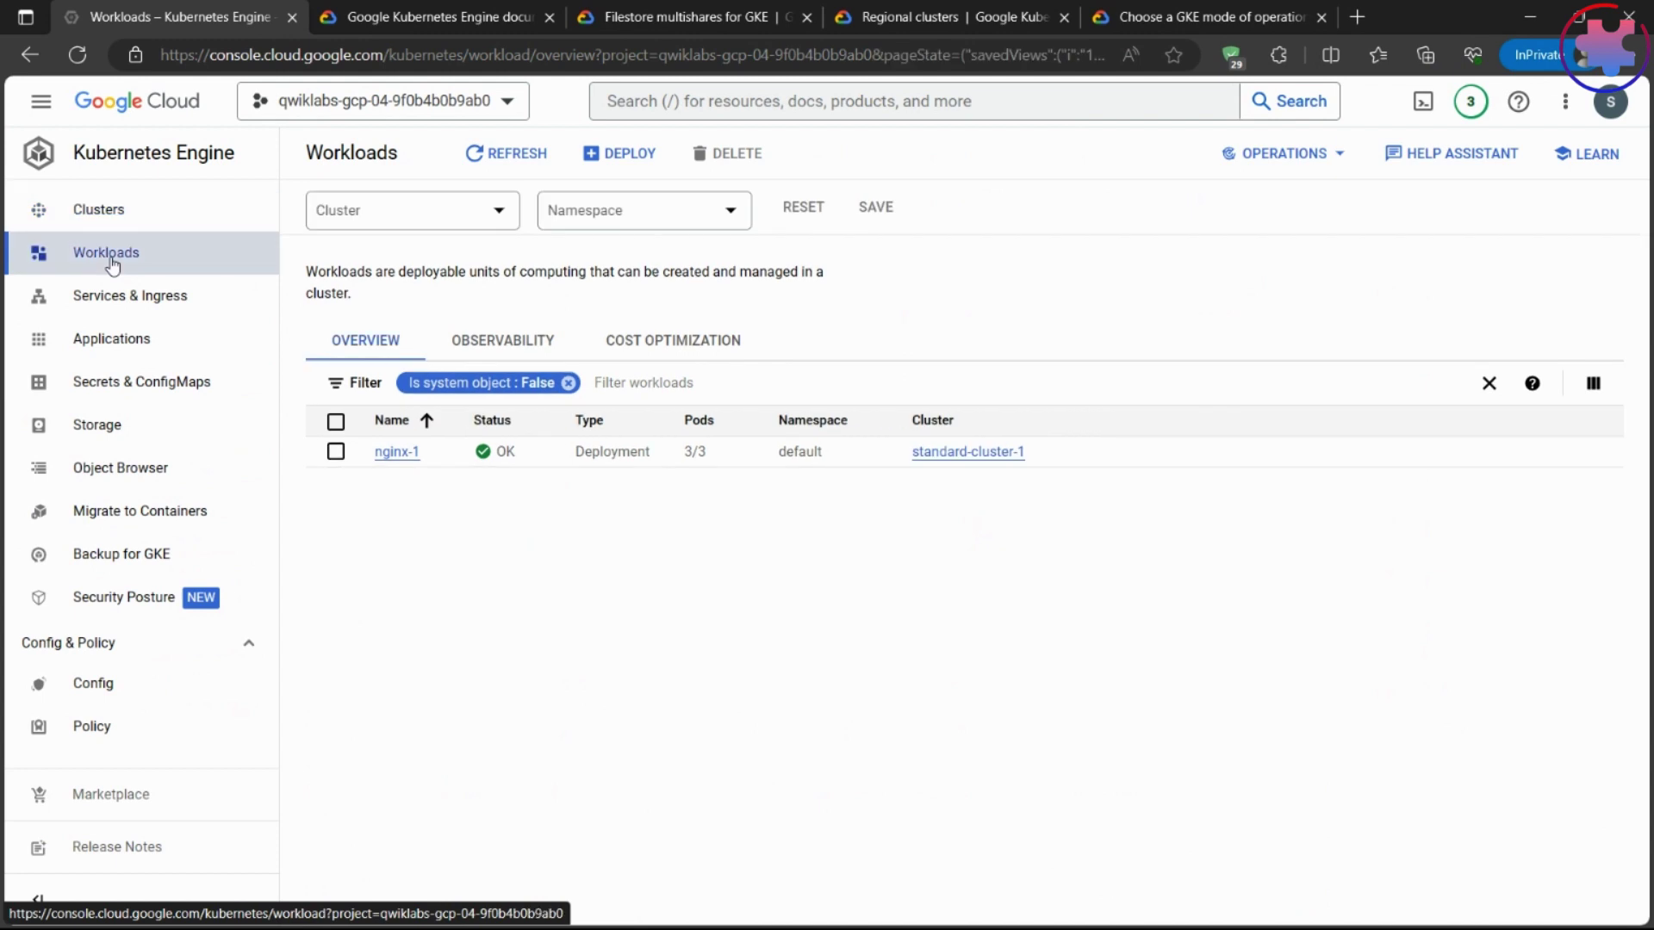
click(401, 457)
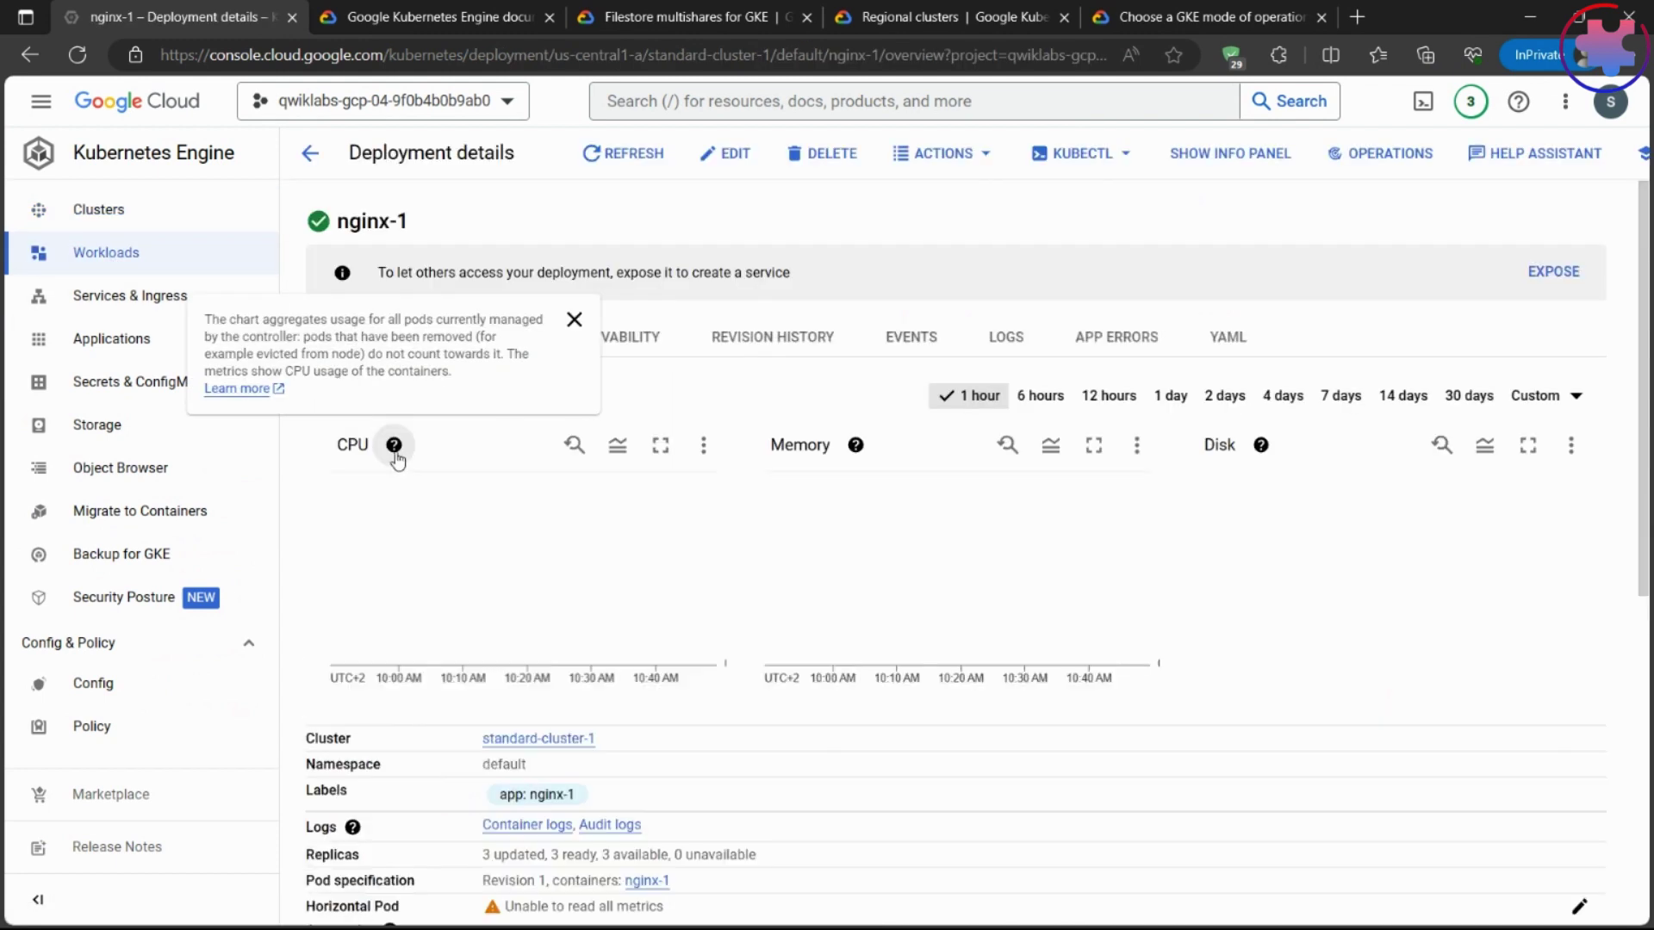
click(488, 349)
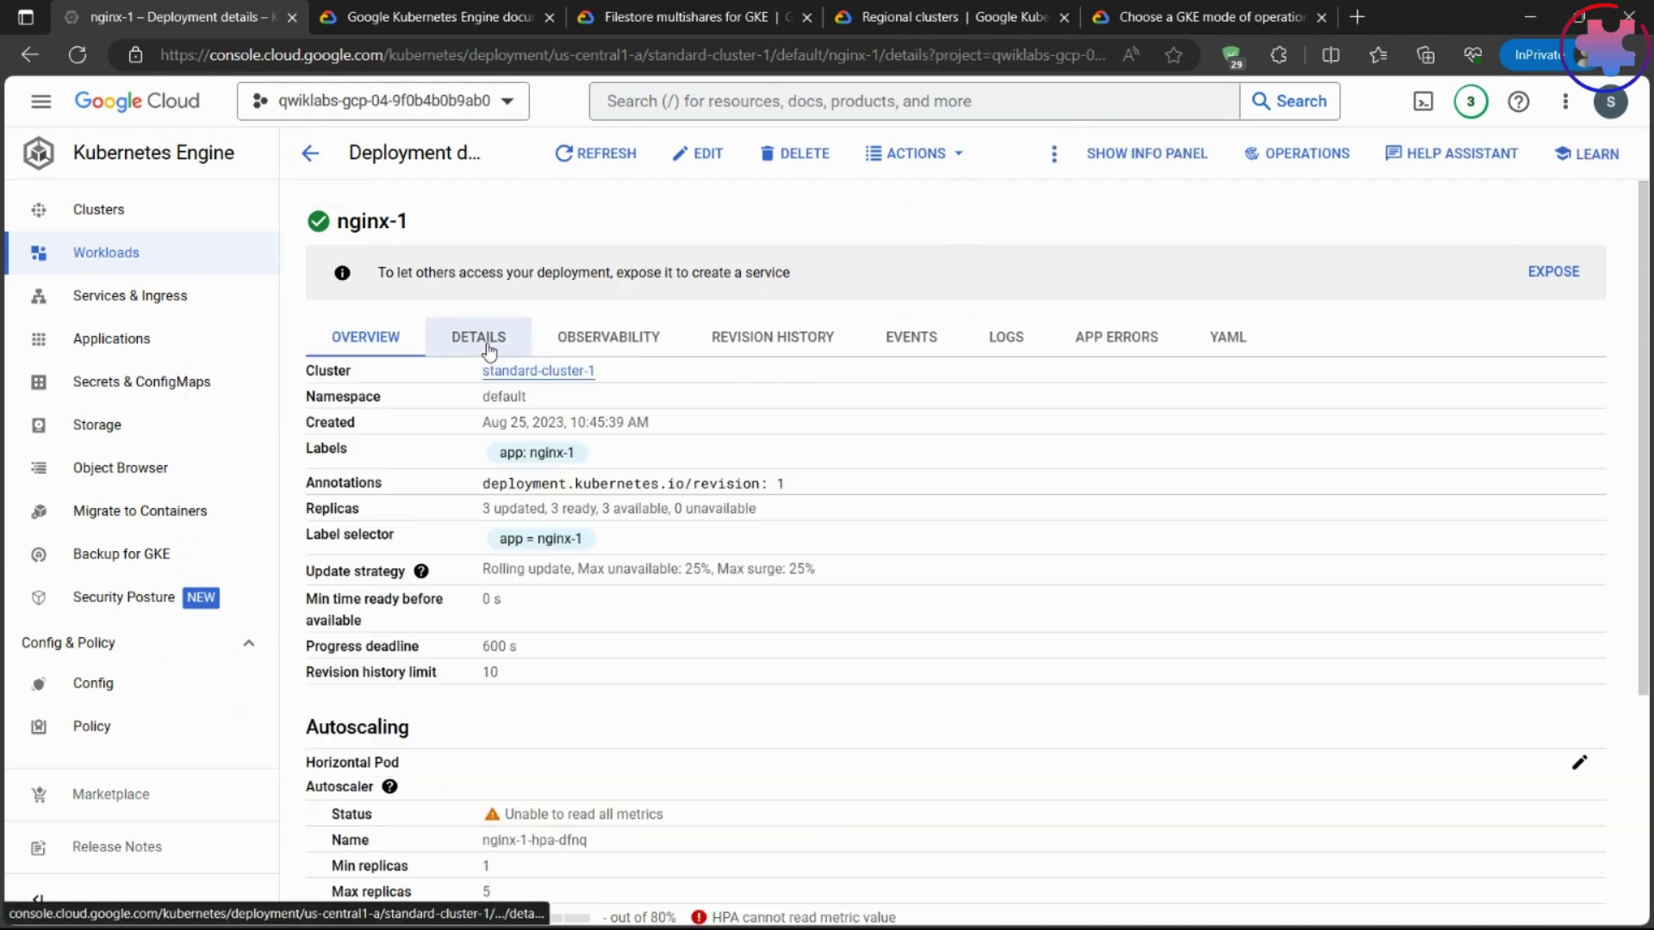
scroll(989, 633, down, 1)
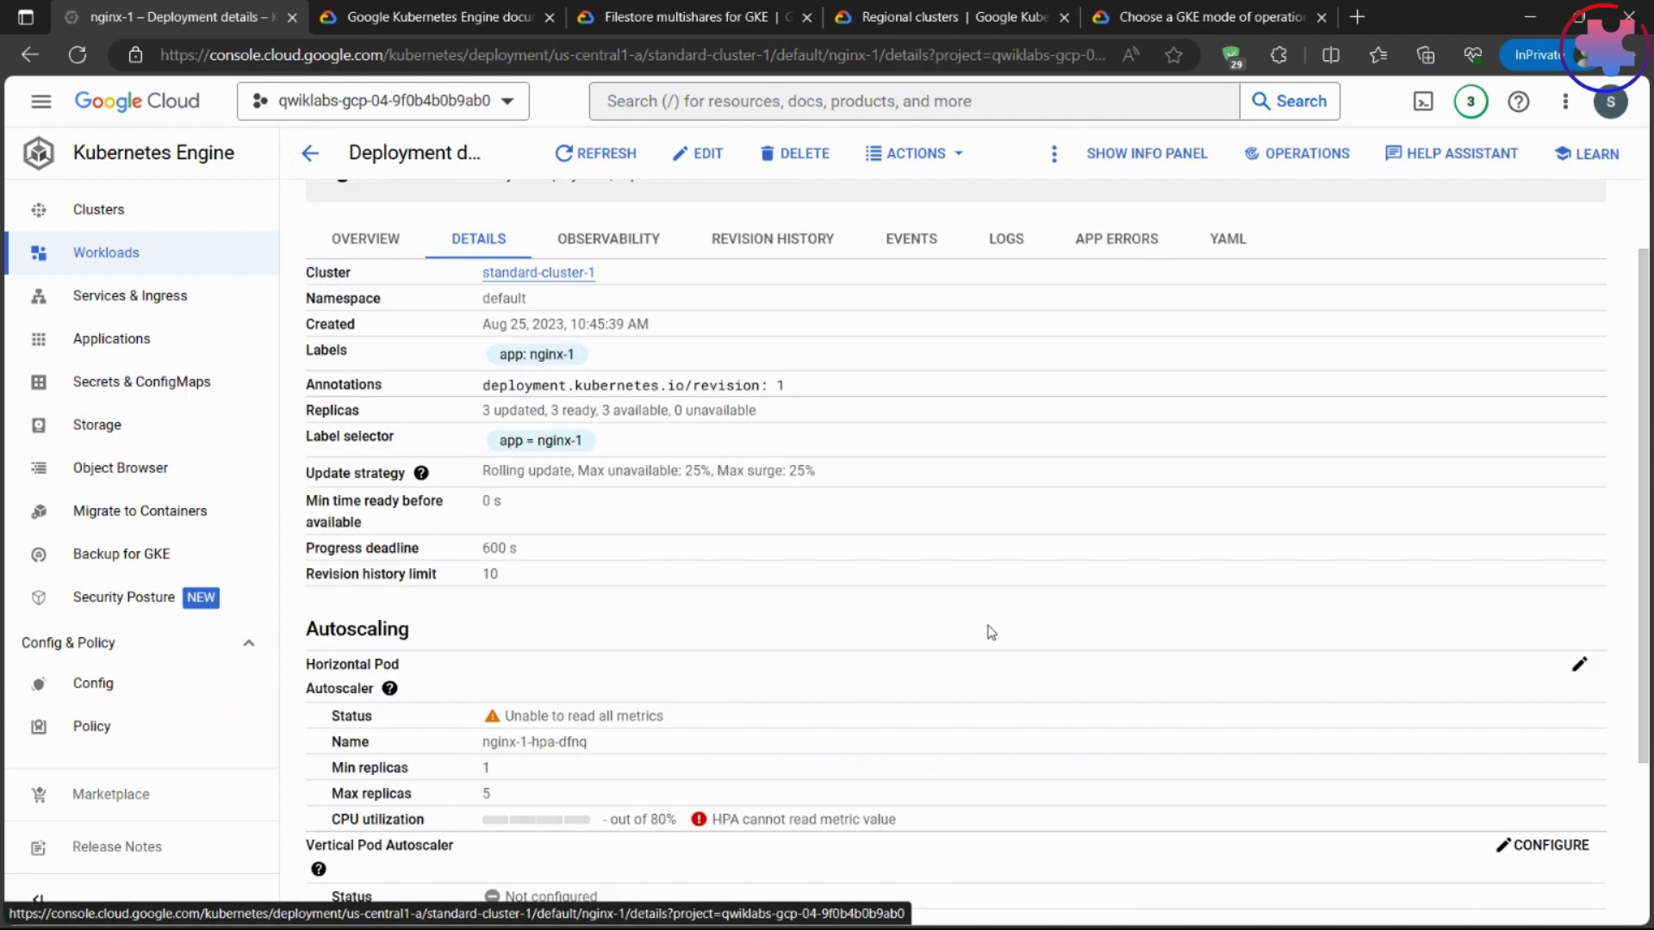
scroll(990, 632, down, 3)
scroll(716, 205, up, 4)
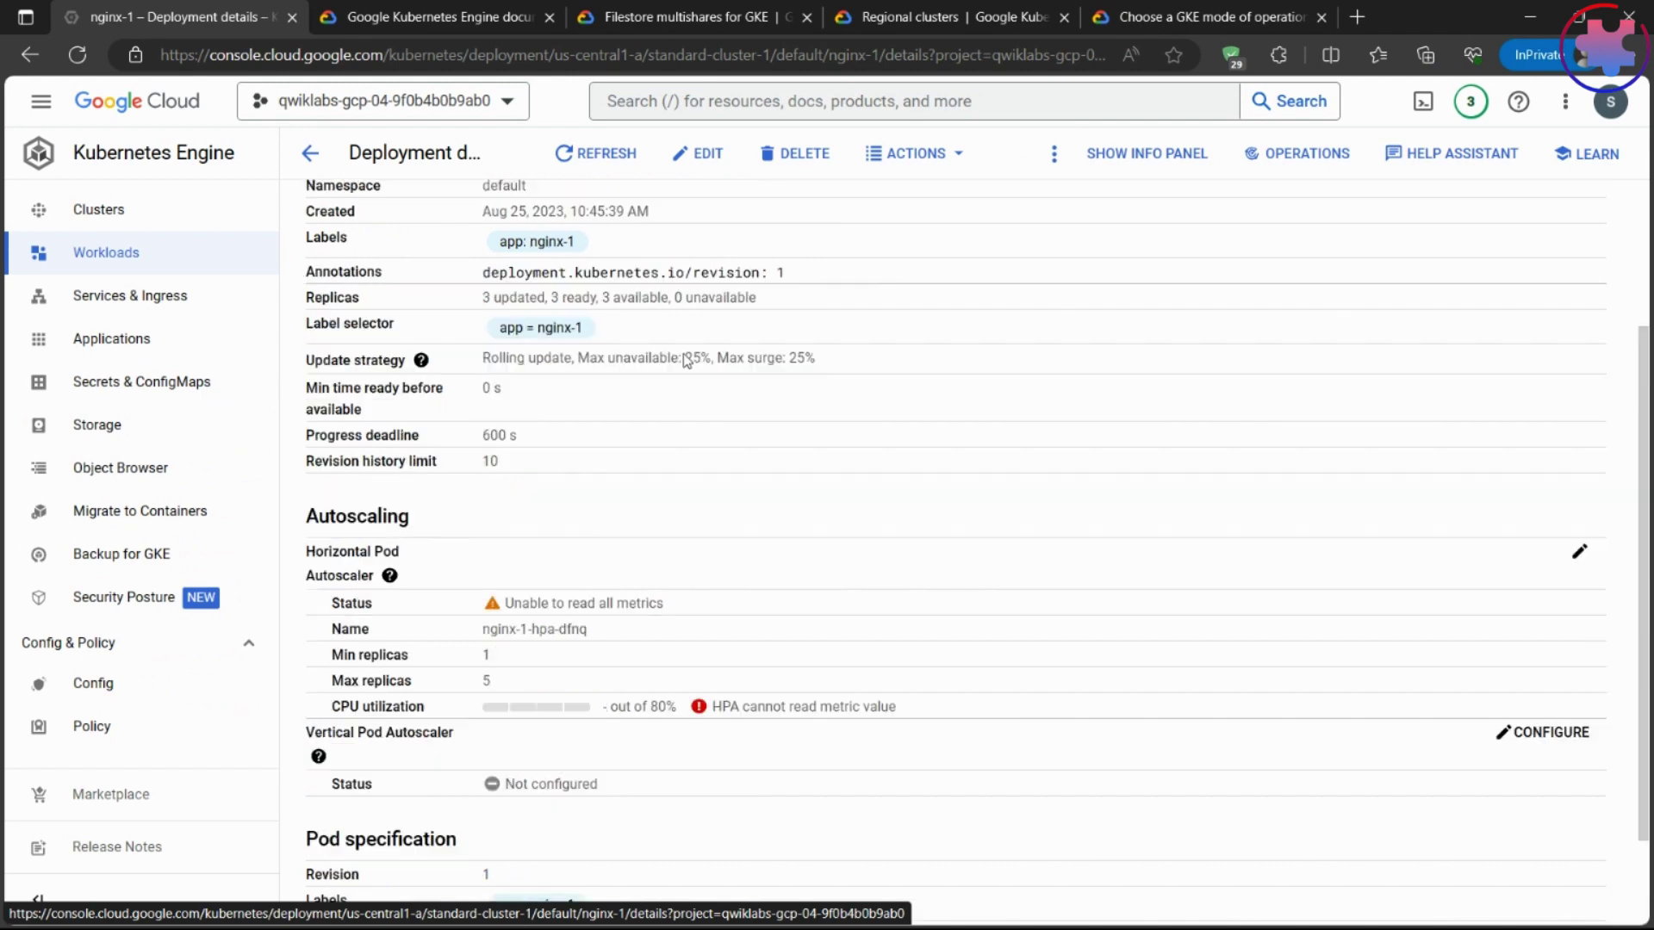
- Review nginx-1's observability charts, revision history, events, container logs and application errors
click(621, 345)
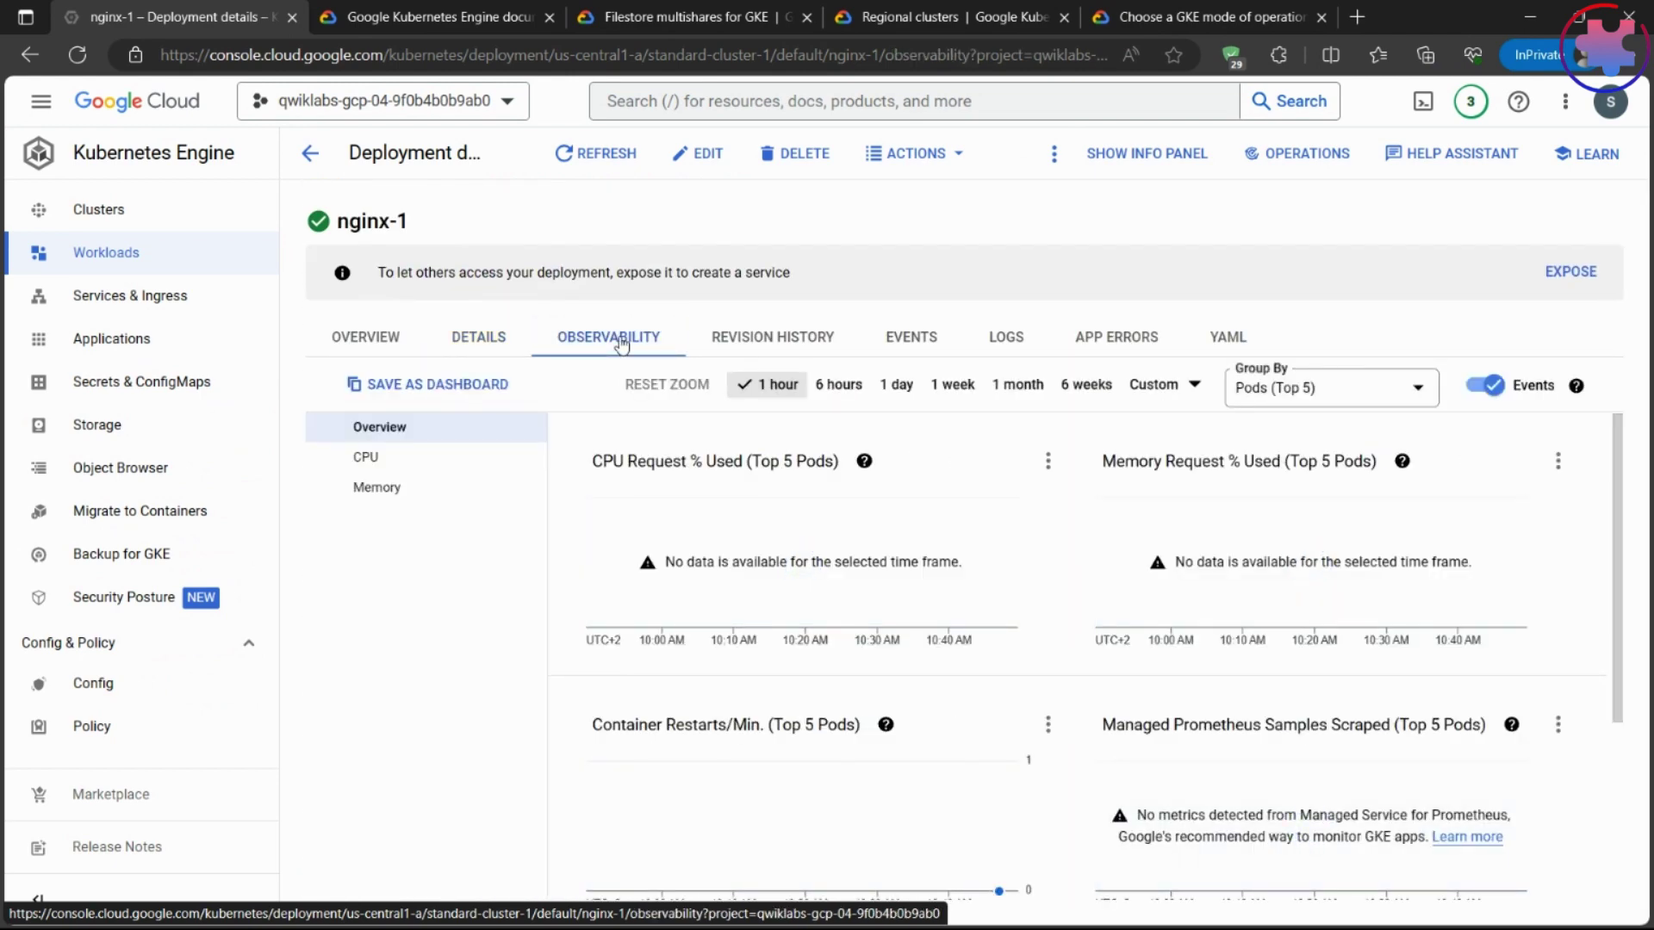
click(774, 345)
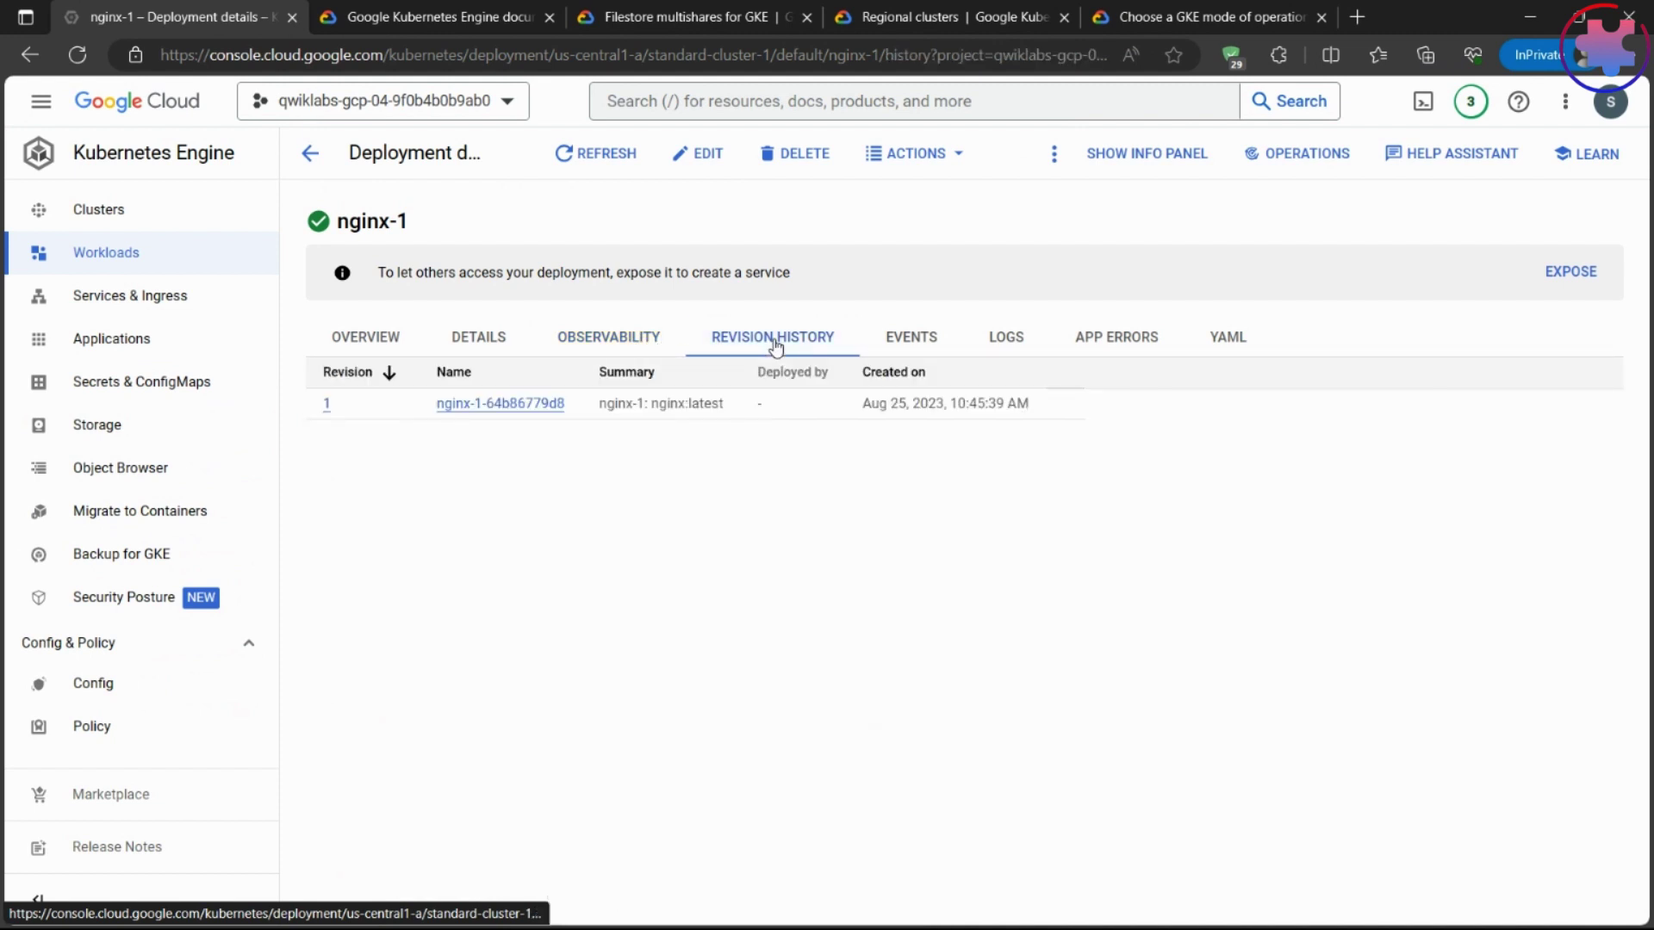
click(924, 348)
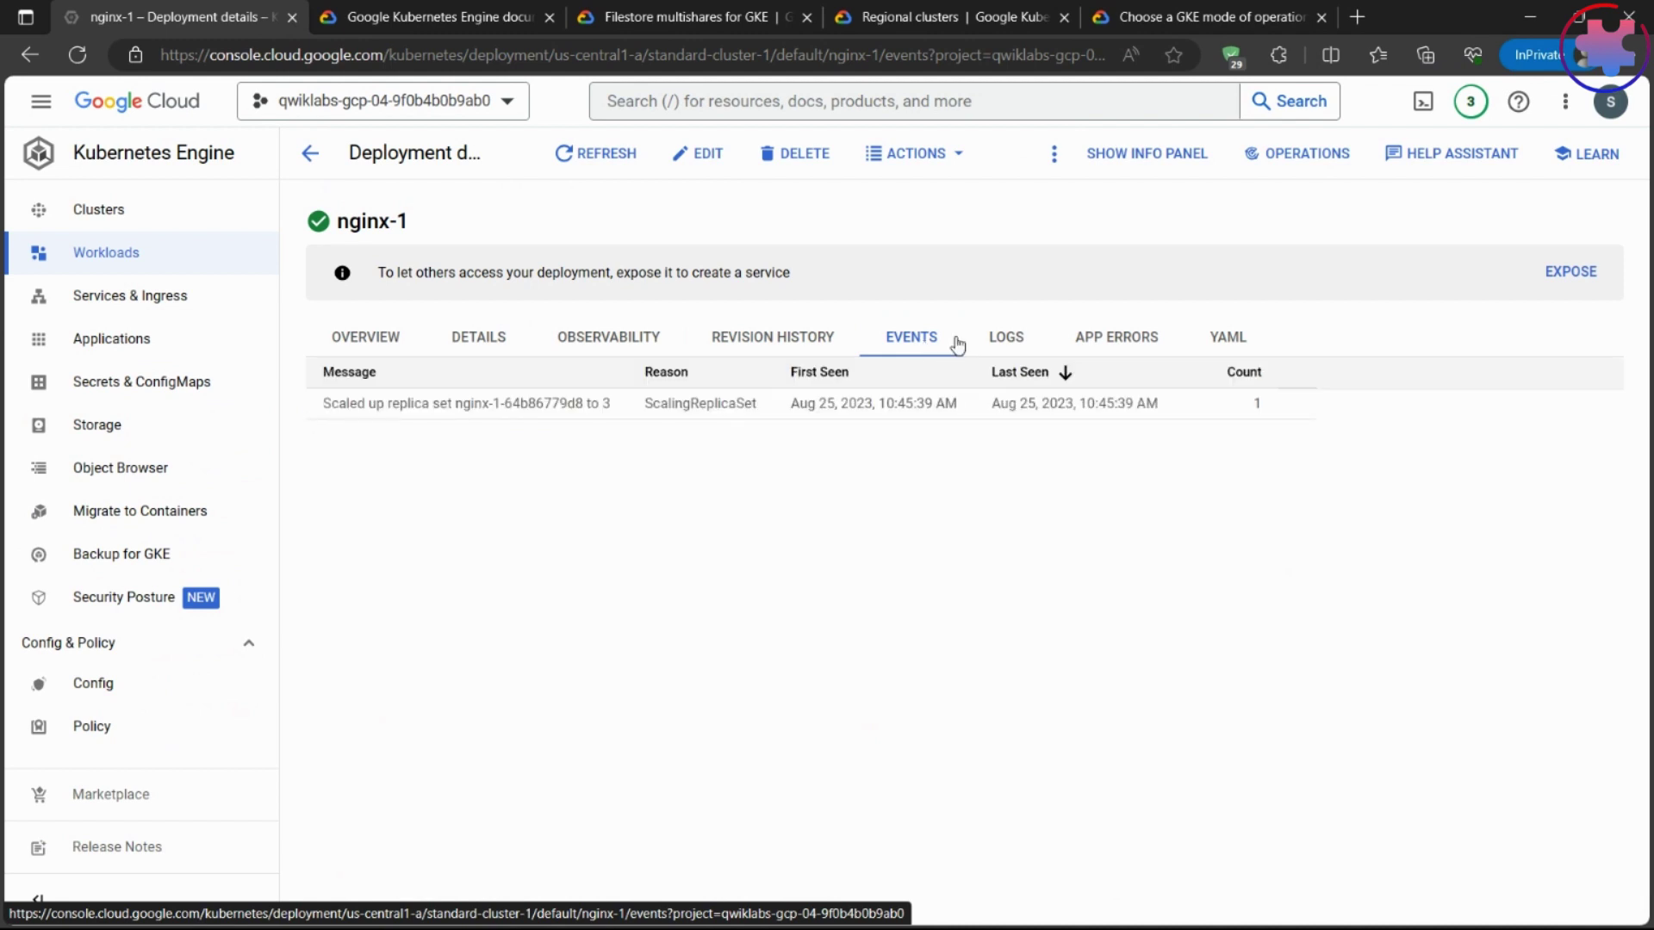
click(1015, 344)
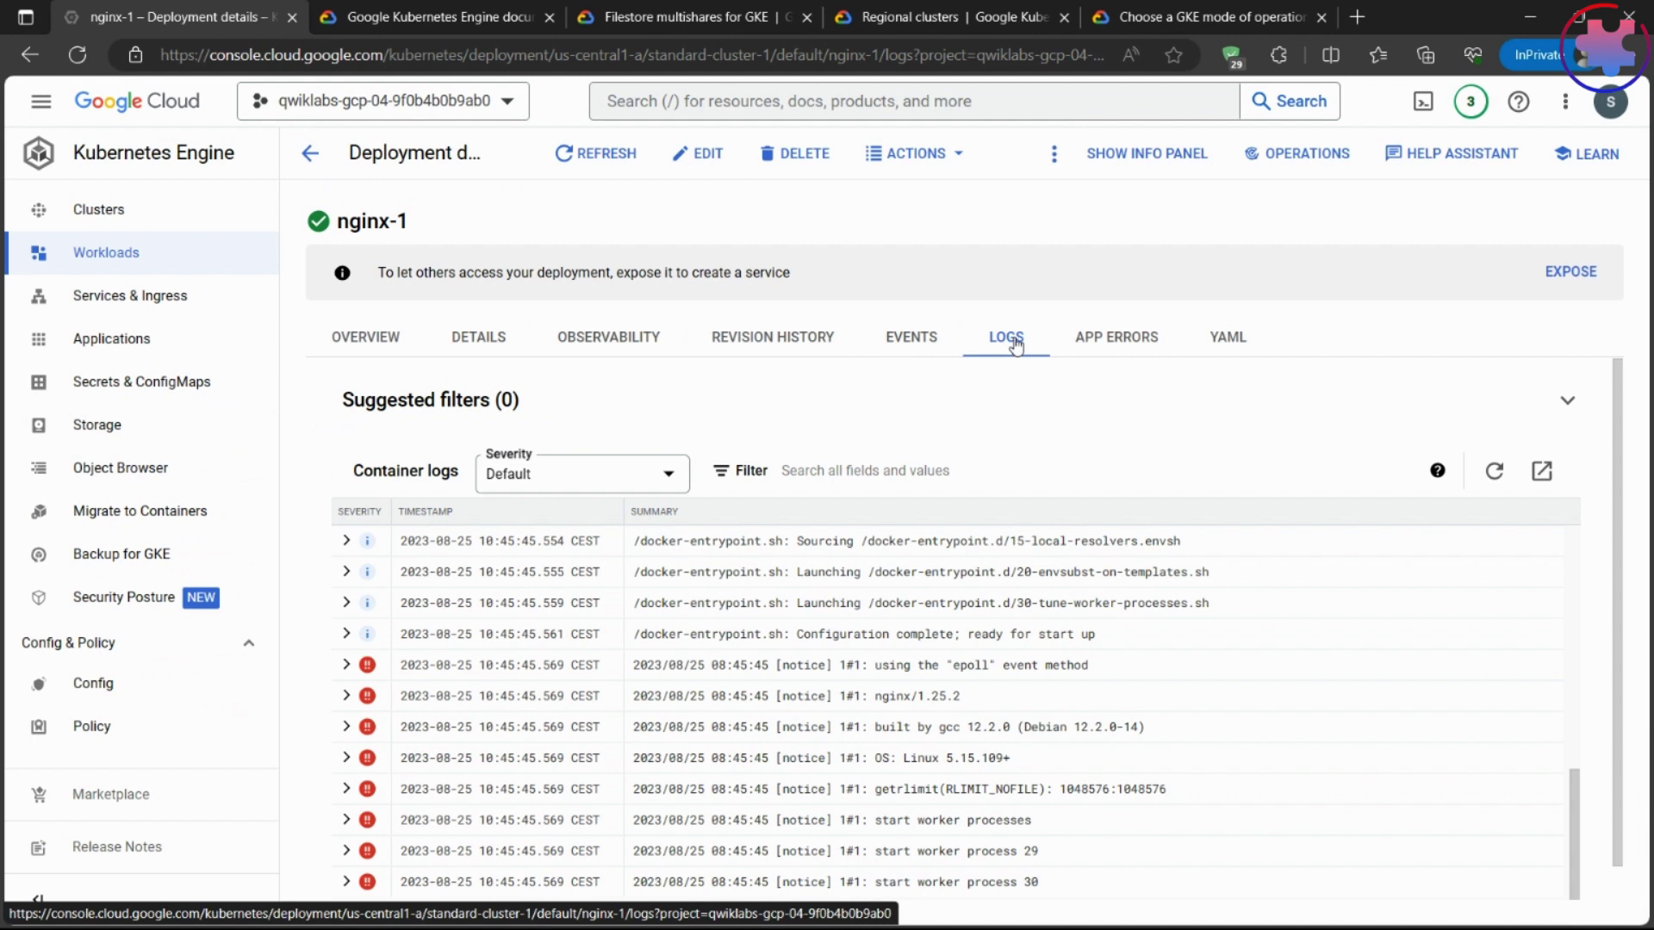
click(1117, 345)
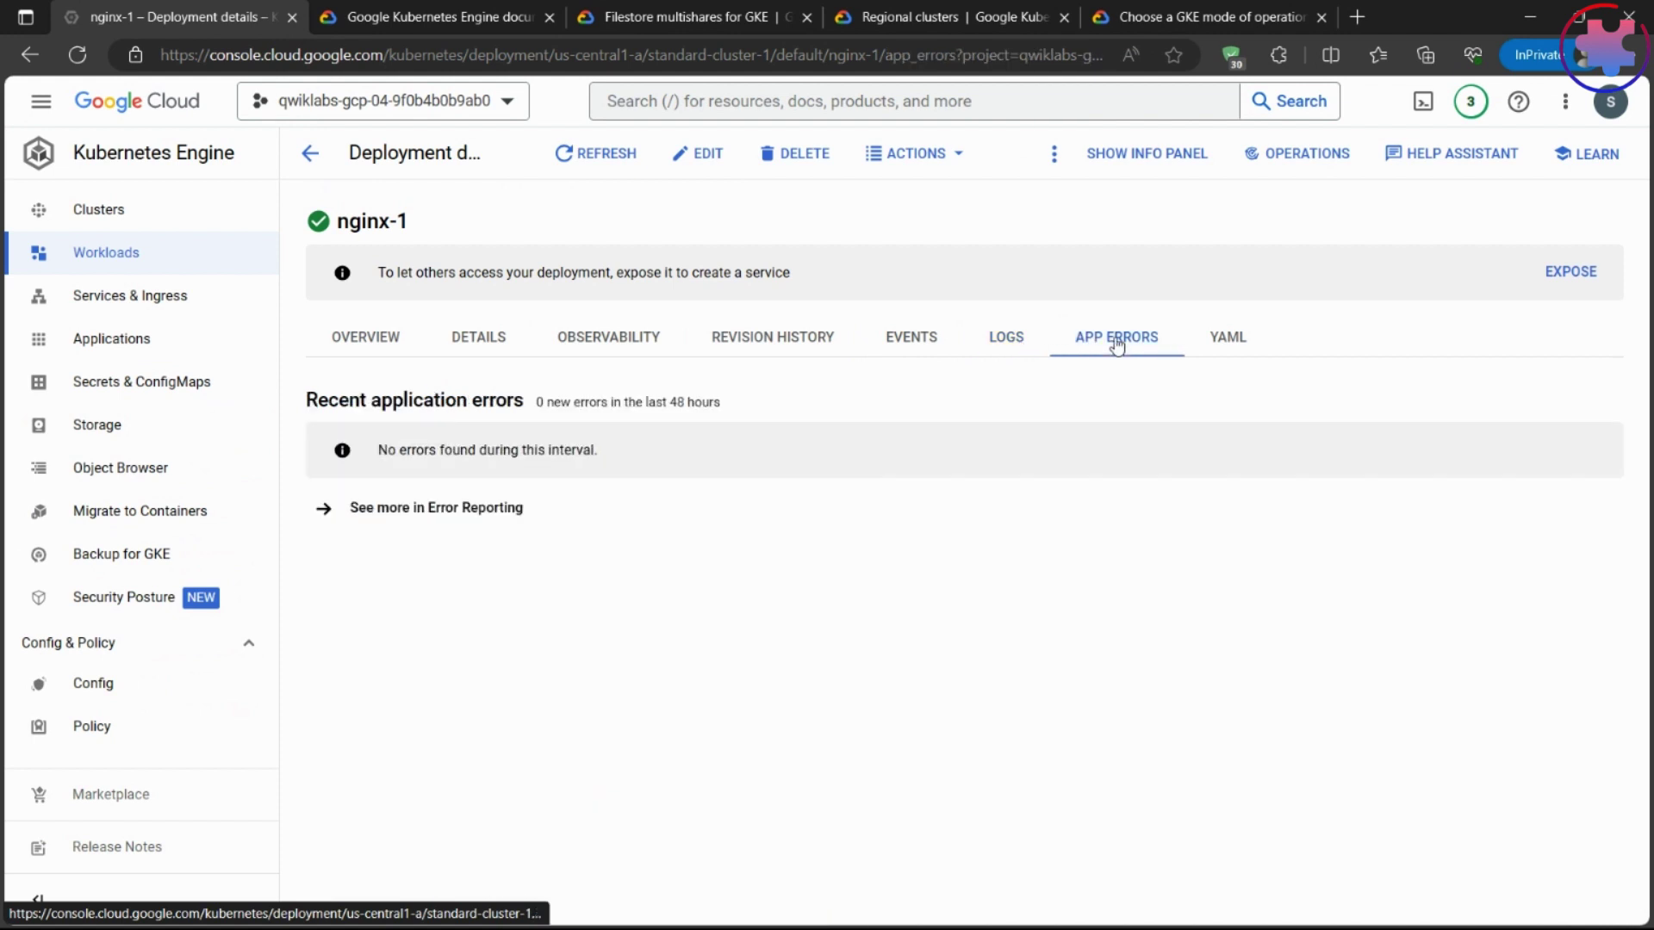
- View the YAML definition of the nginx-1 deployment, and return to the Kubernetes clusters list
click(1232, 339)
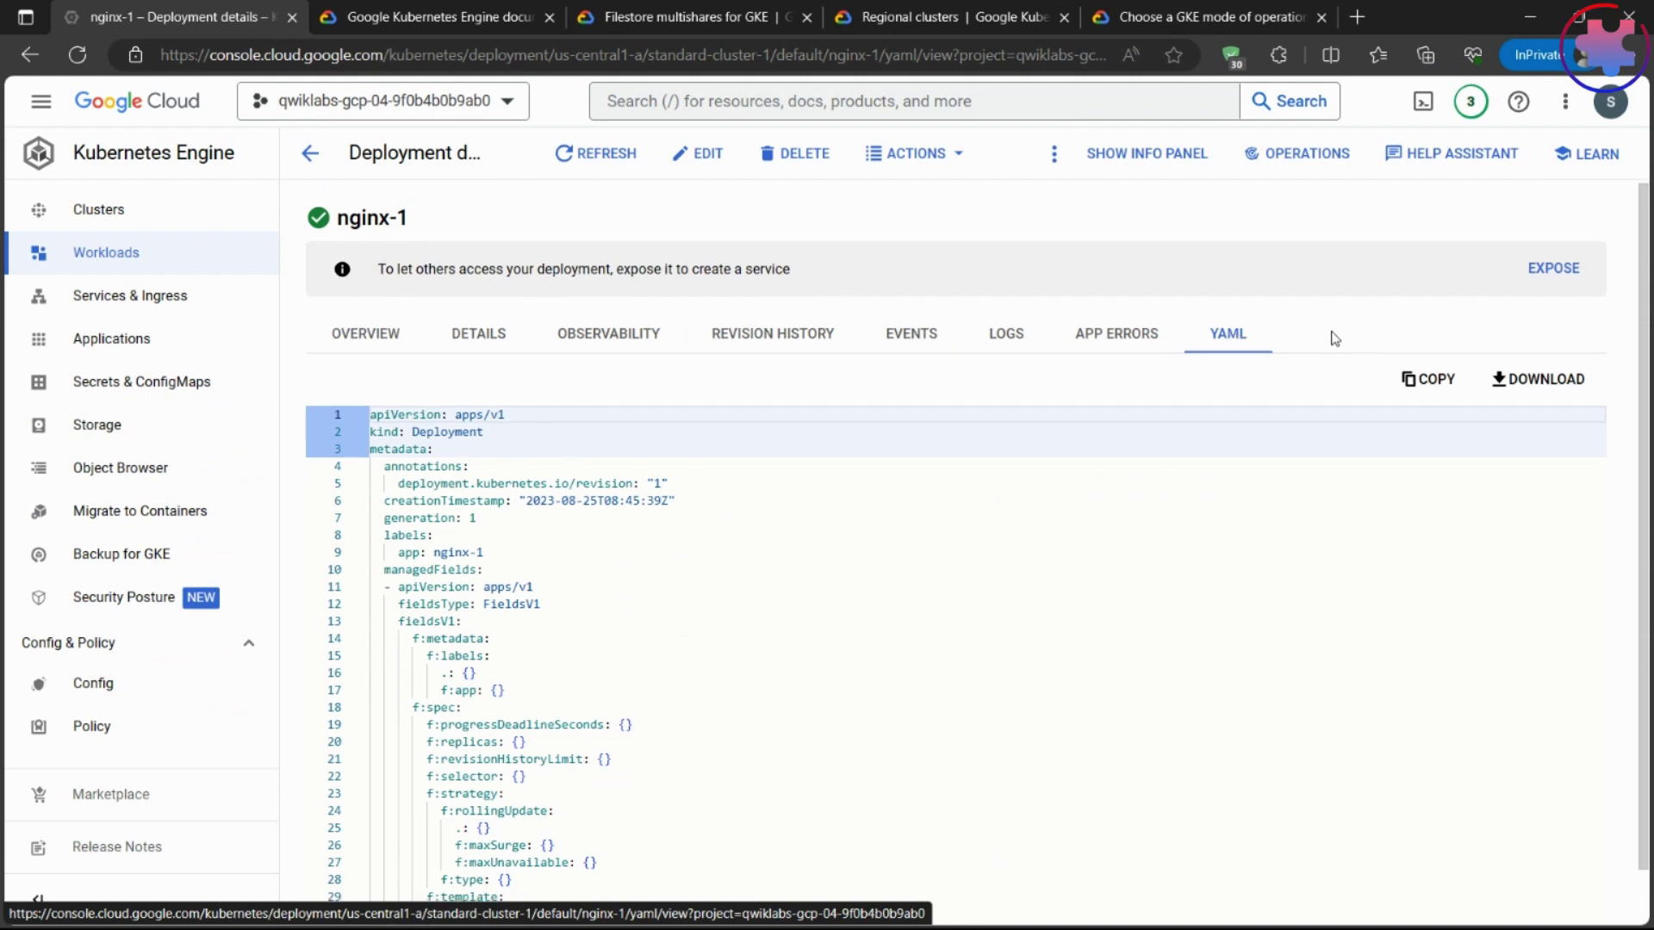
scroll(1335, 338, down, 1)
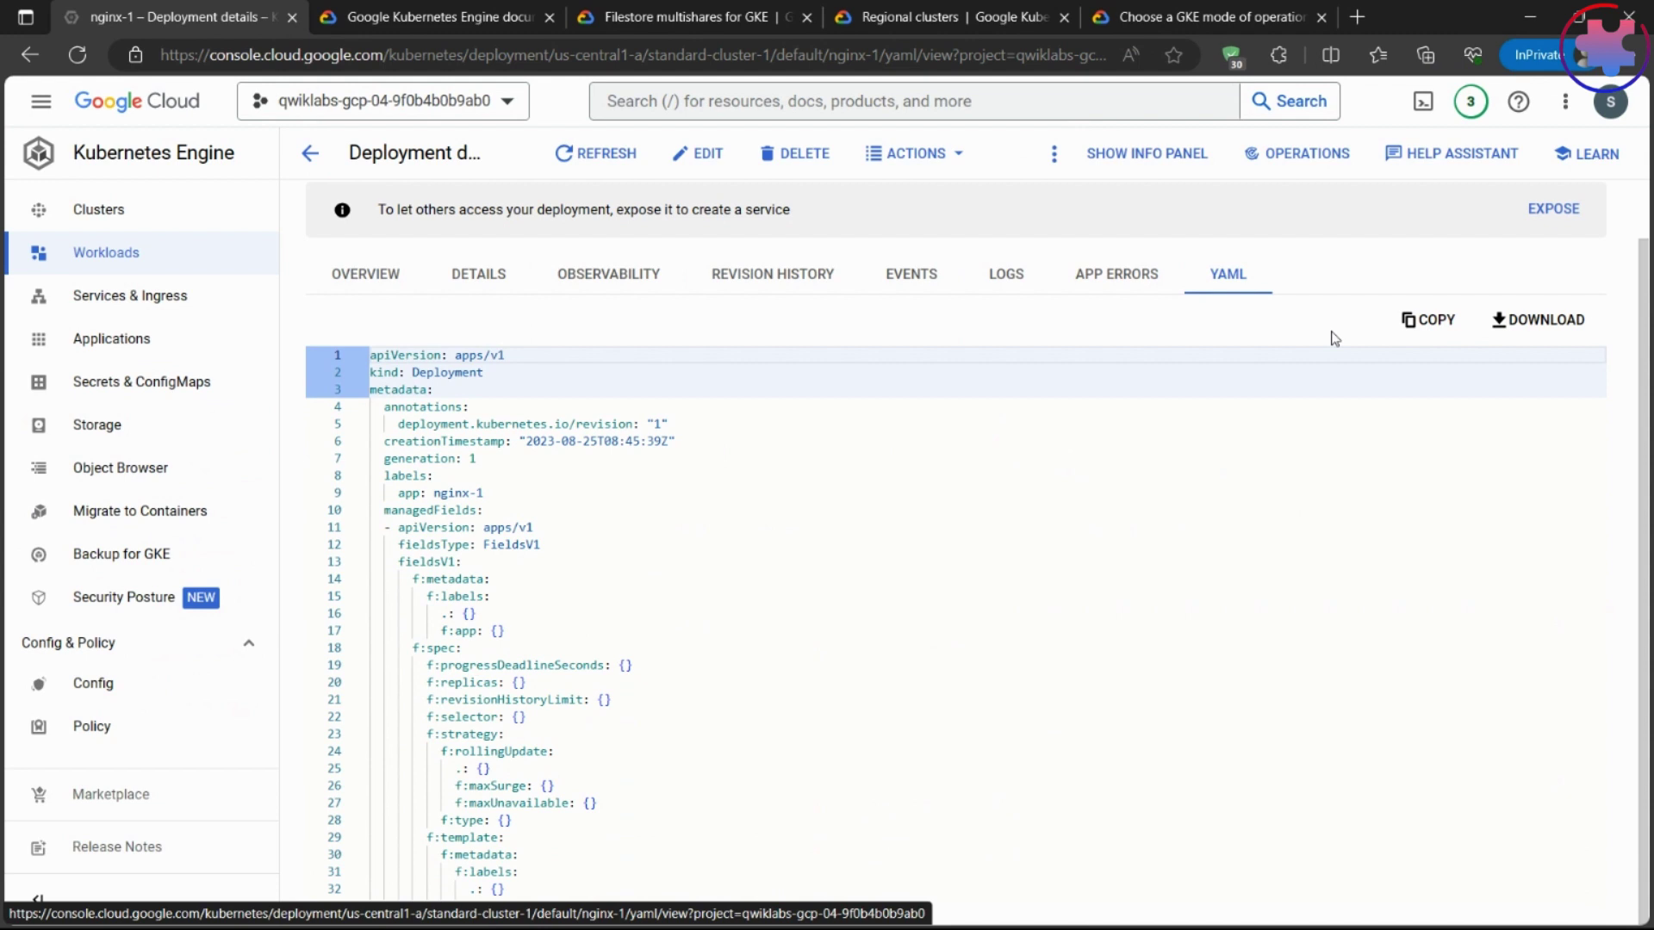
scroll(1334, 339, up, 1)
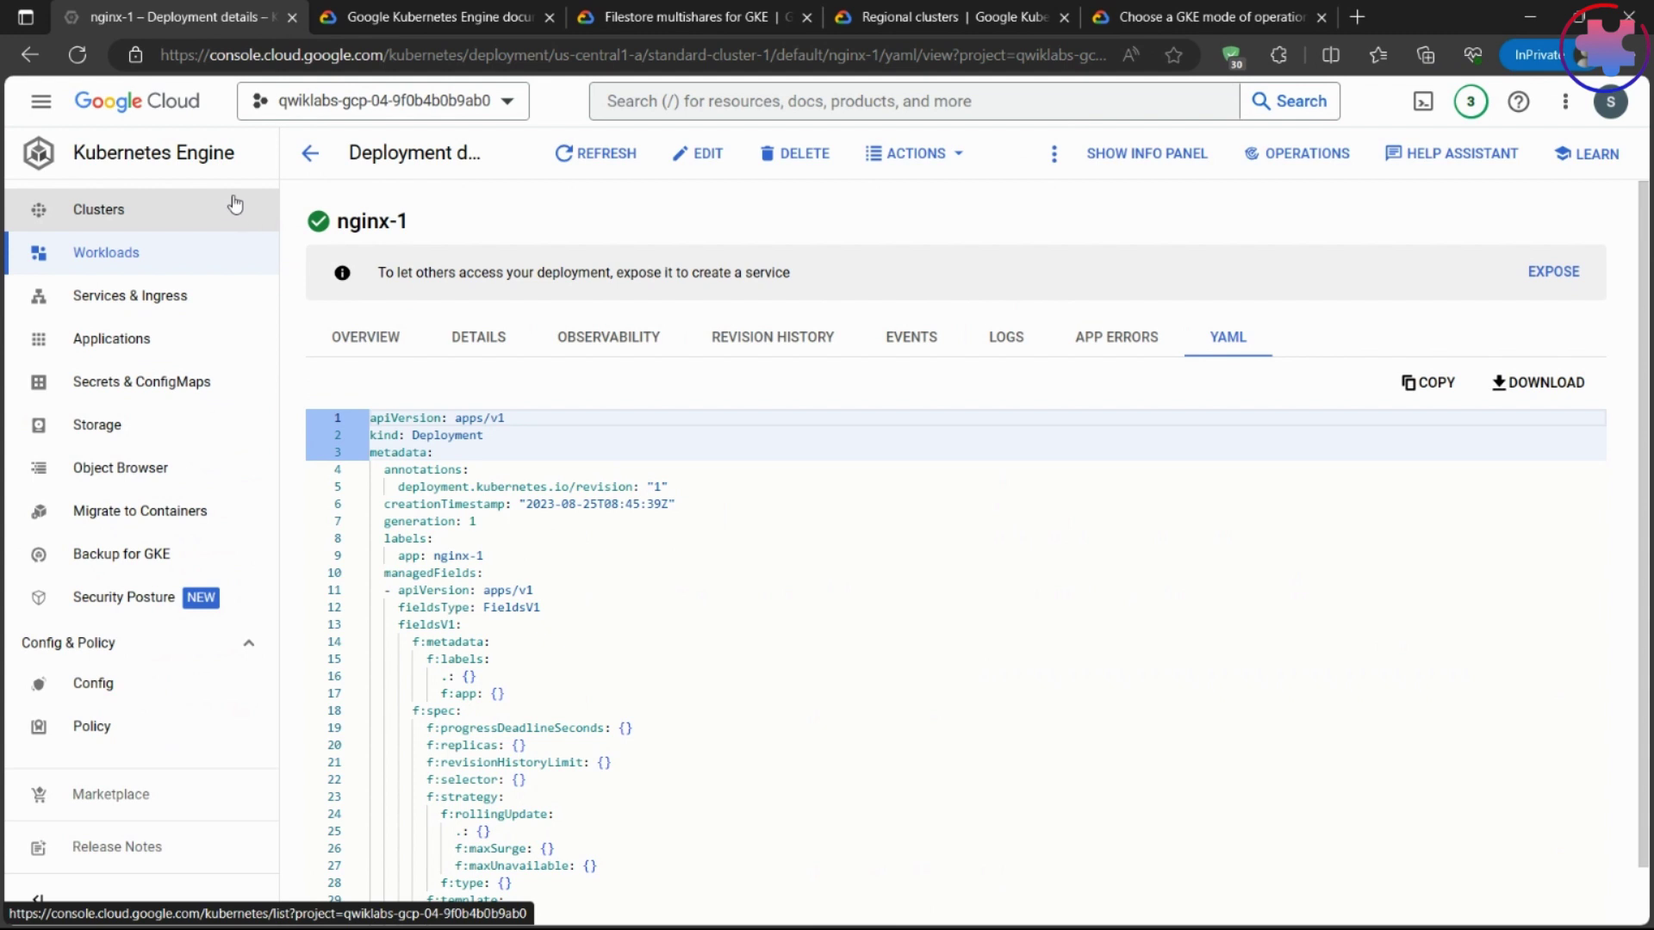
click(209, 207)
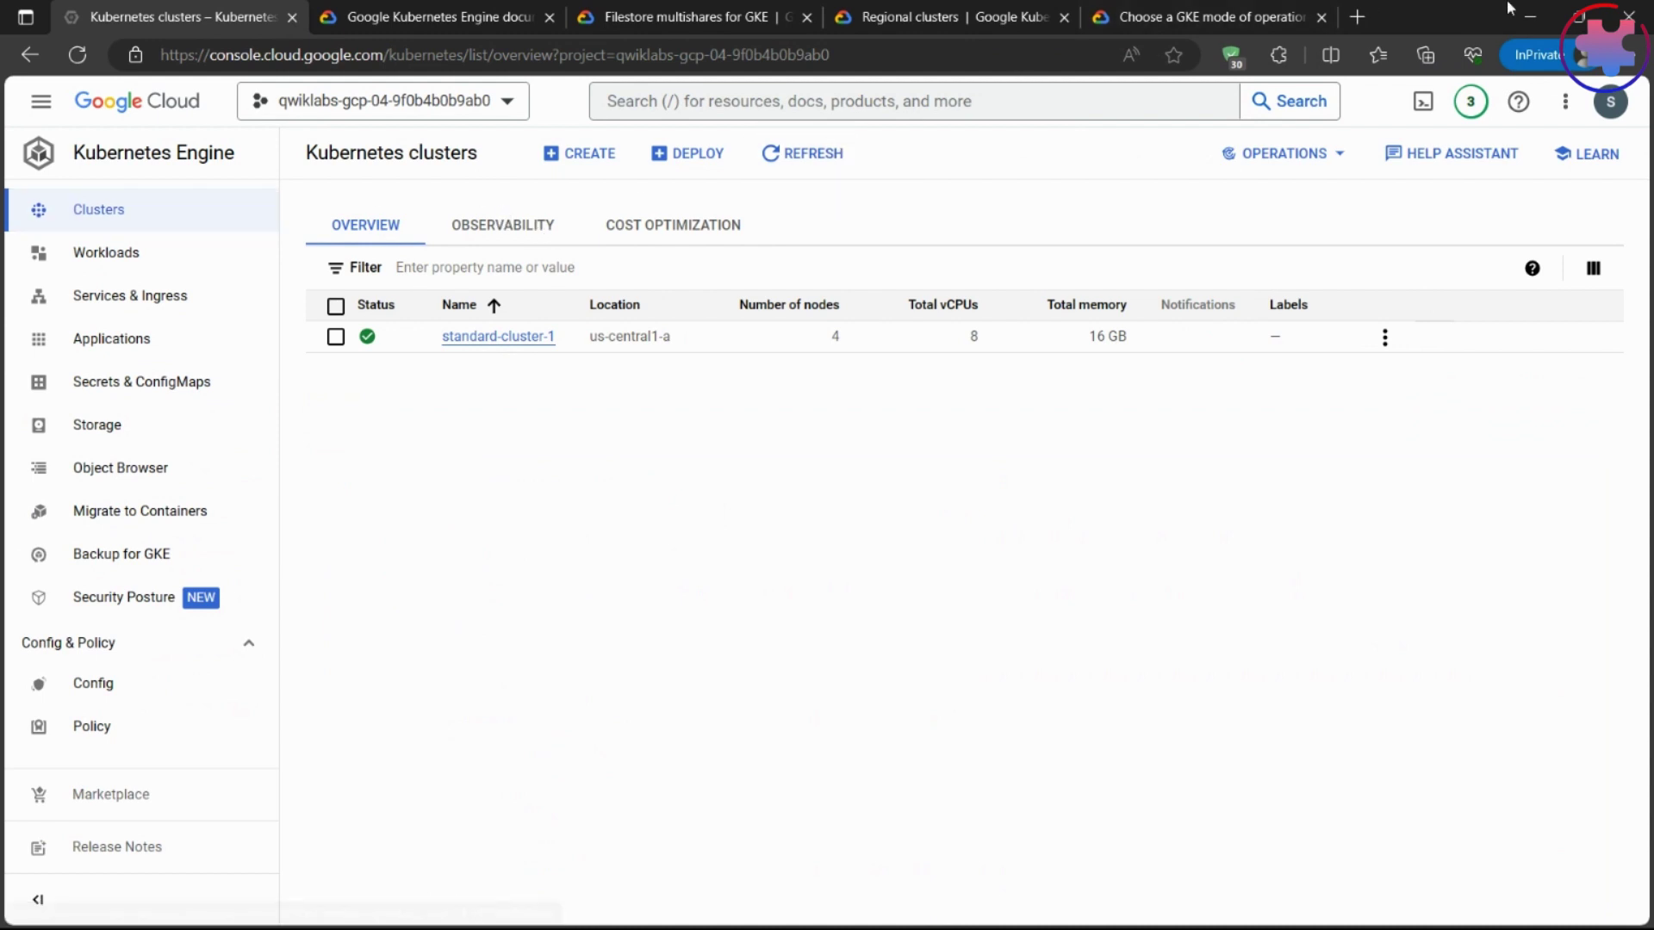
- Switch to the lab page, check progress on the sample nginx workload task, and read the Task 4 instructions
click(1570, 24)
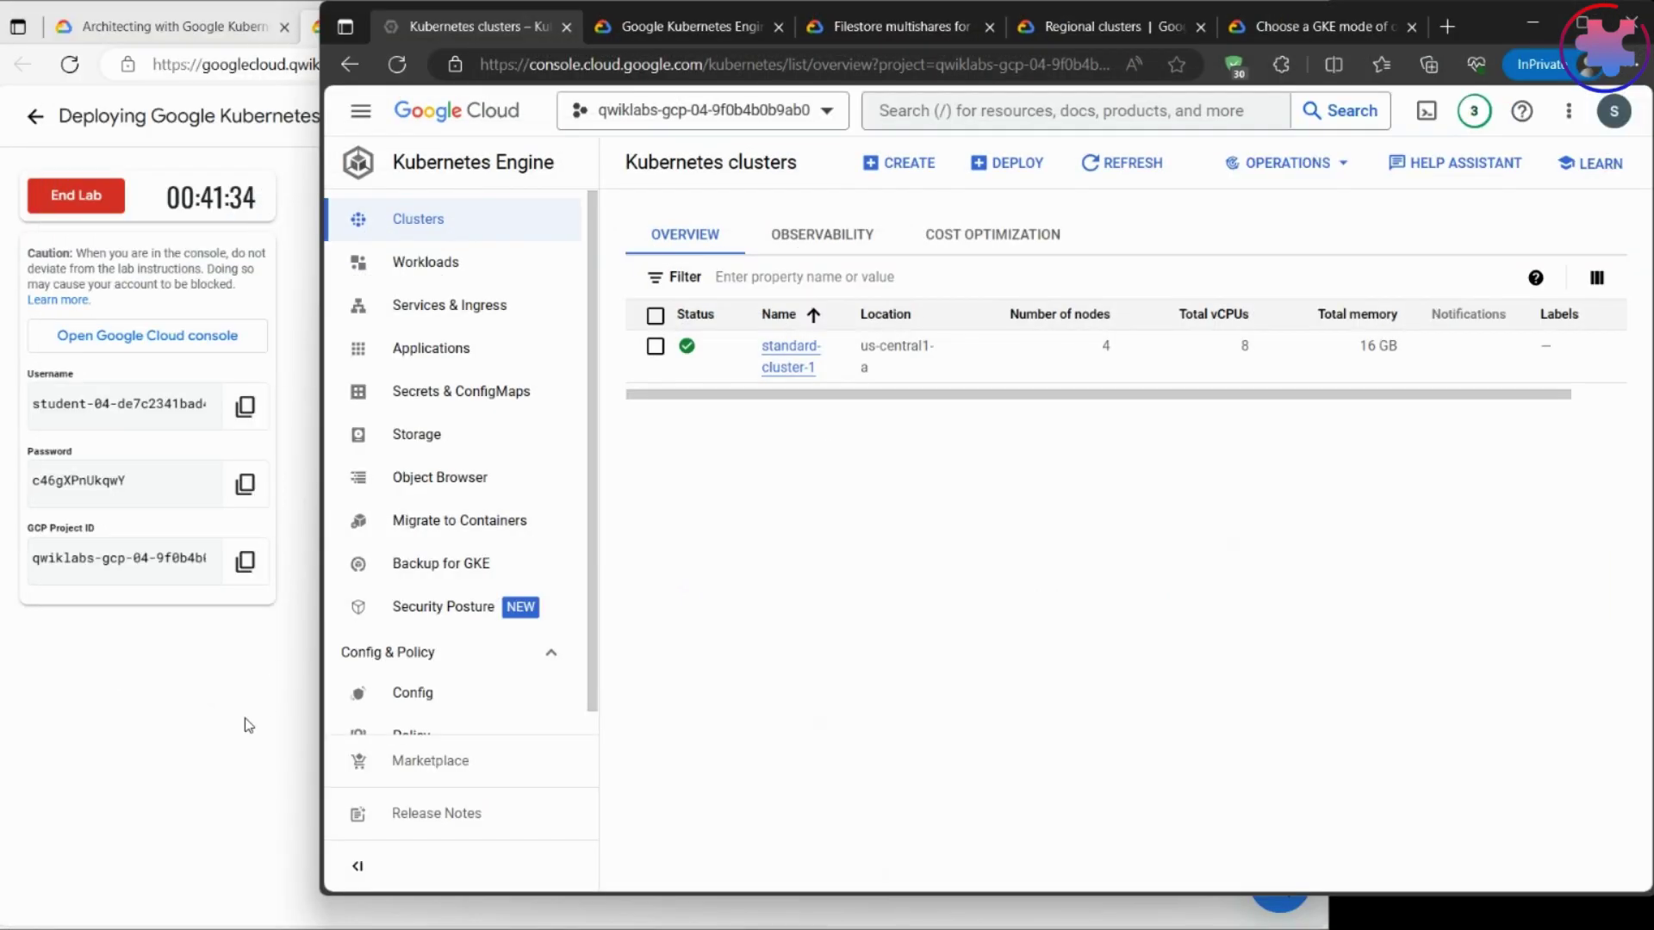
click(247, 726)
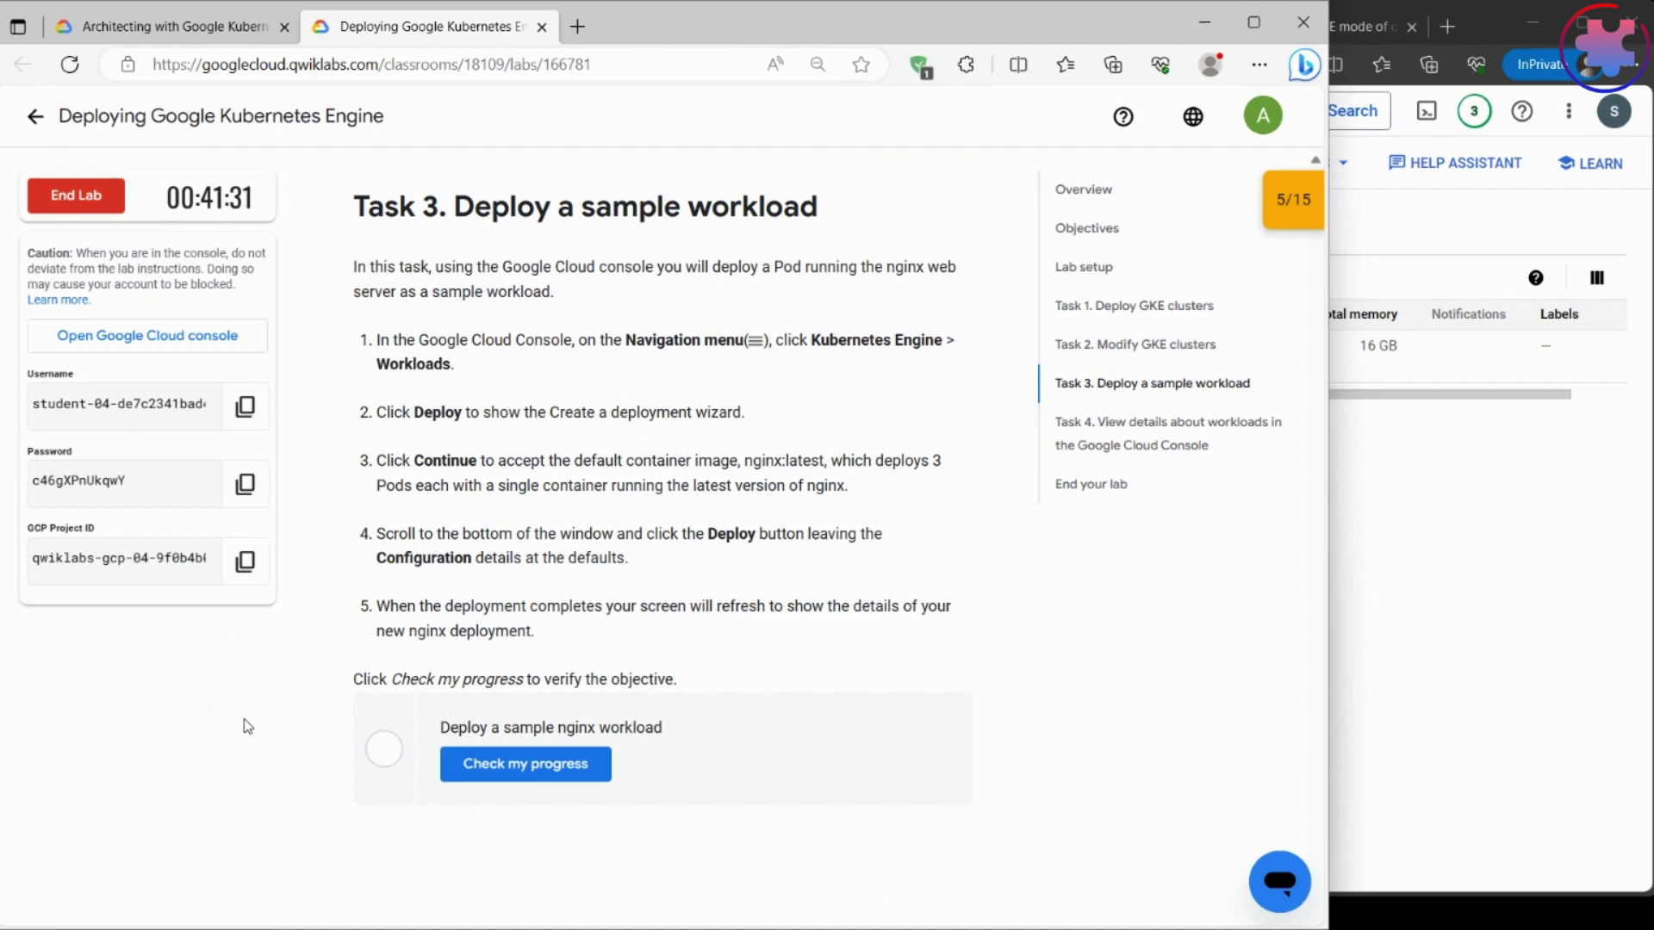
click(536, 765)
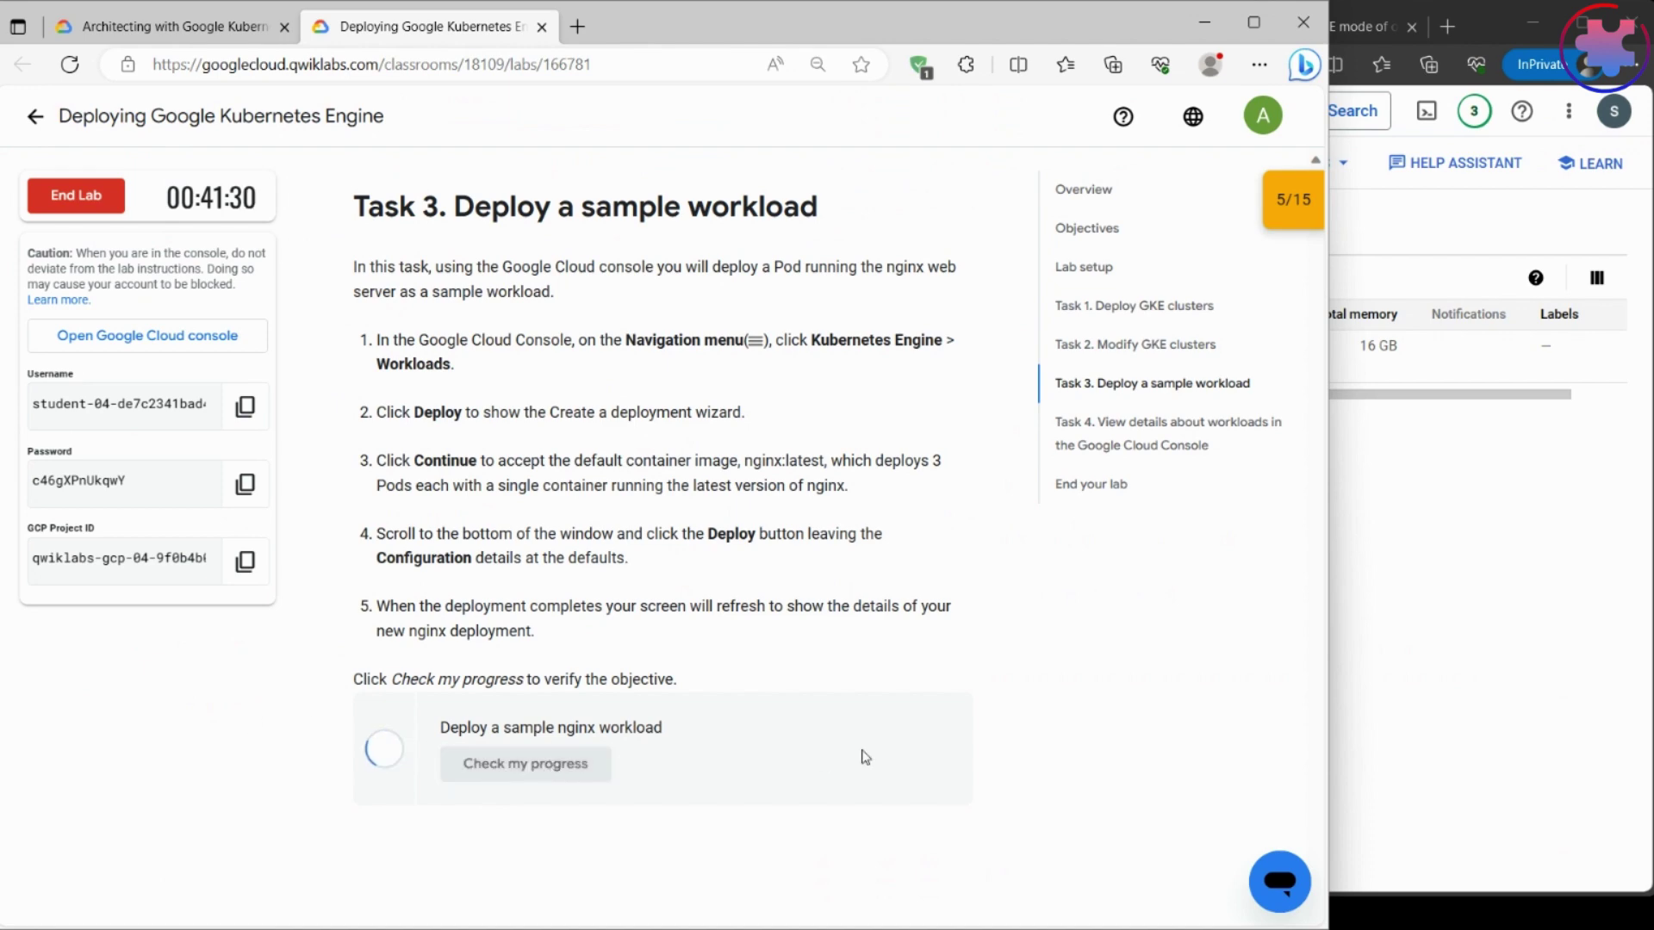
scroll(865, 757, down, 10)
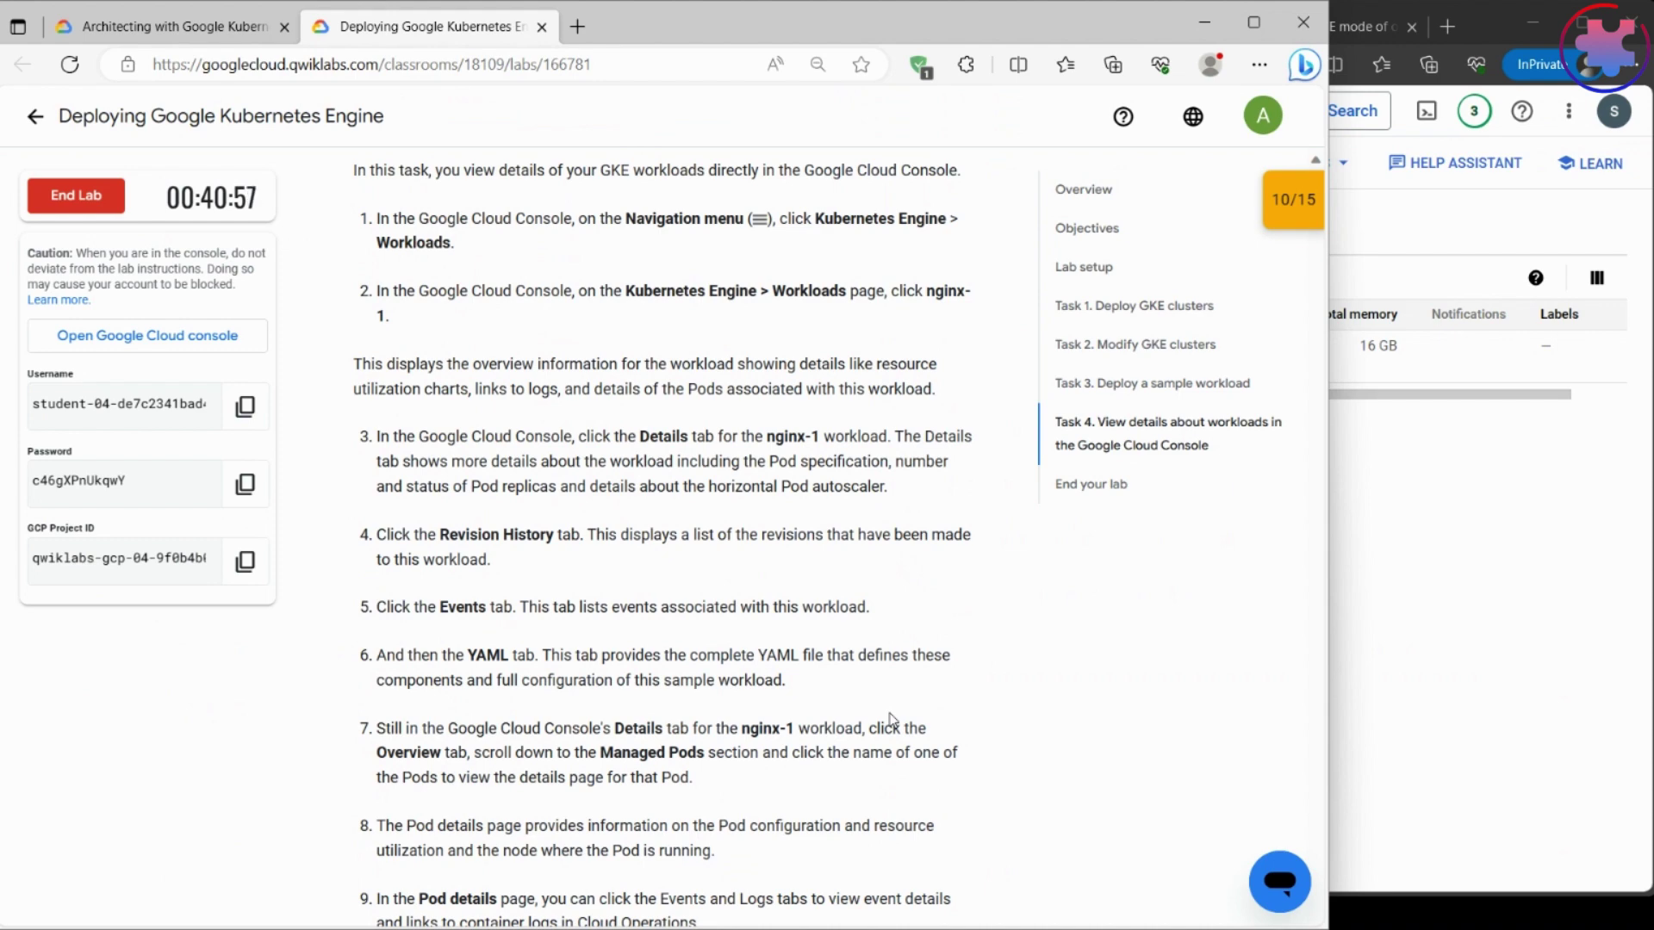
scroll(892, 719, down, 3)
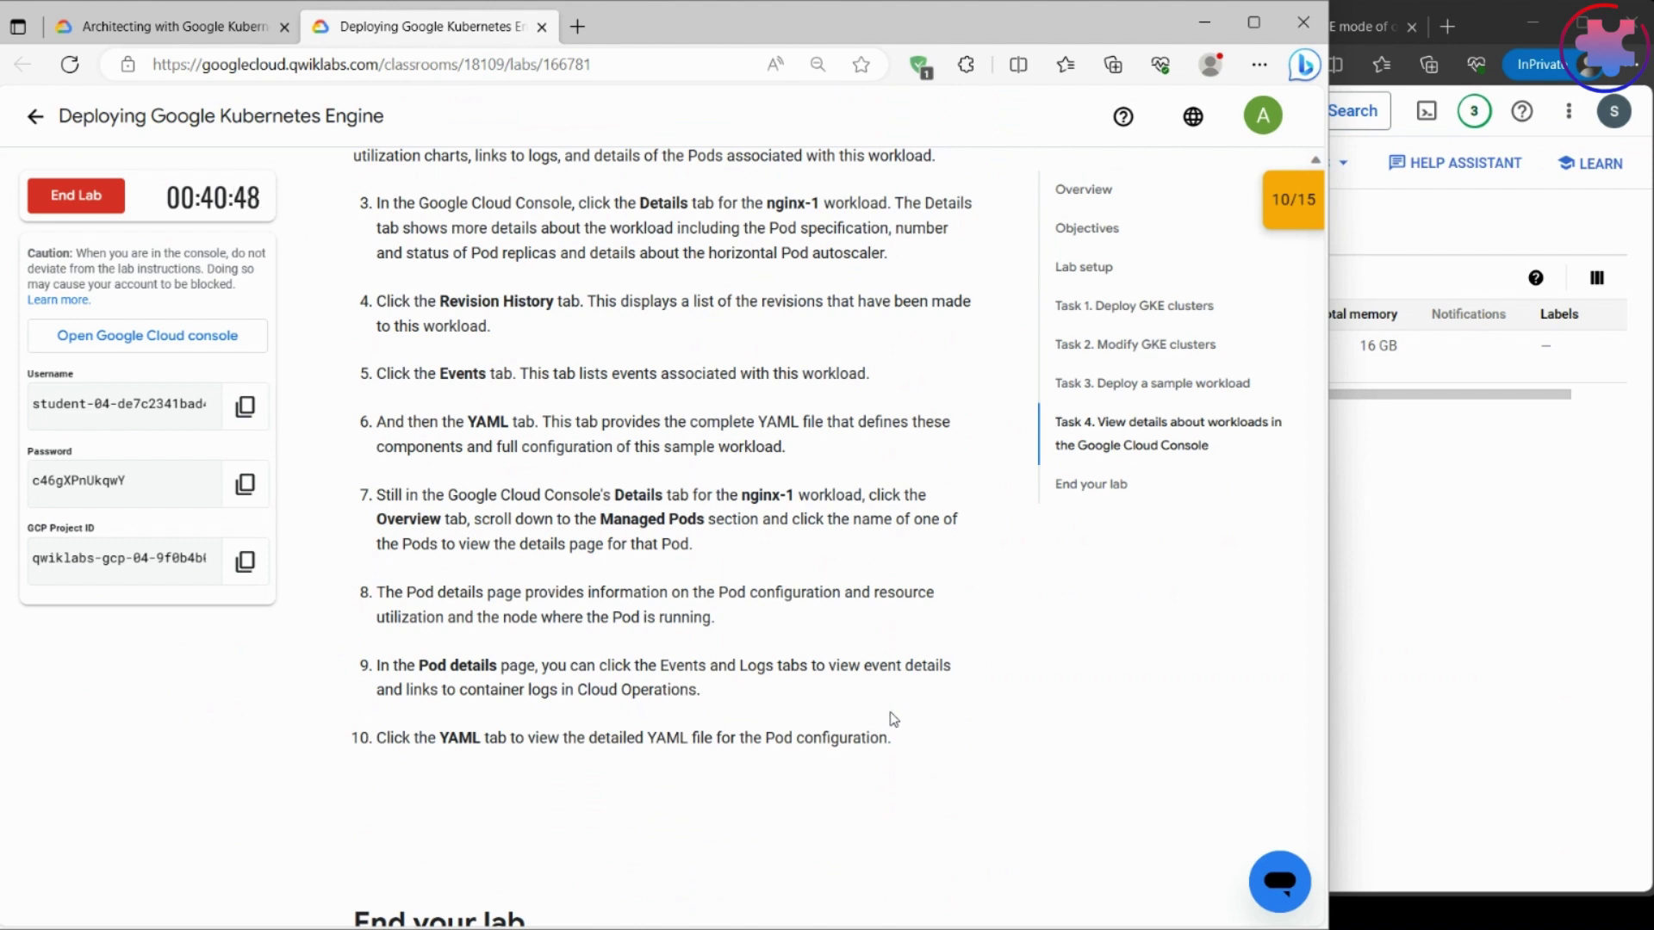
- Return to the cloud console, open the nginx-1 workload, and examine its details, including autoscaling and pod specification
click(1444, 657)
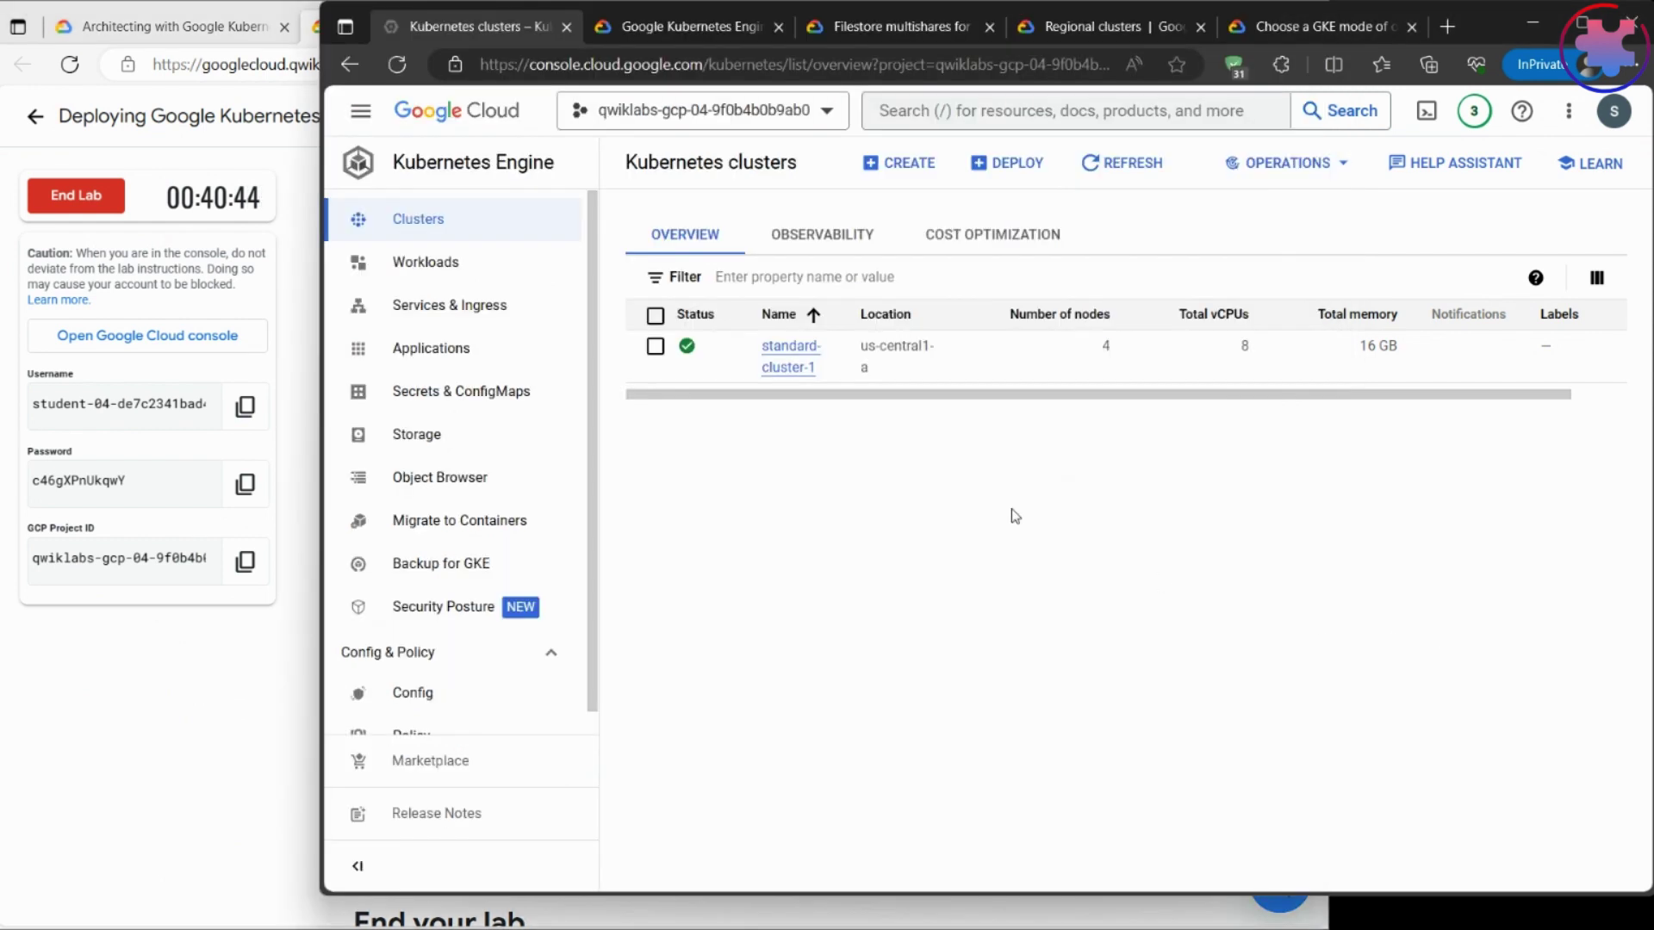
click(426, 264)
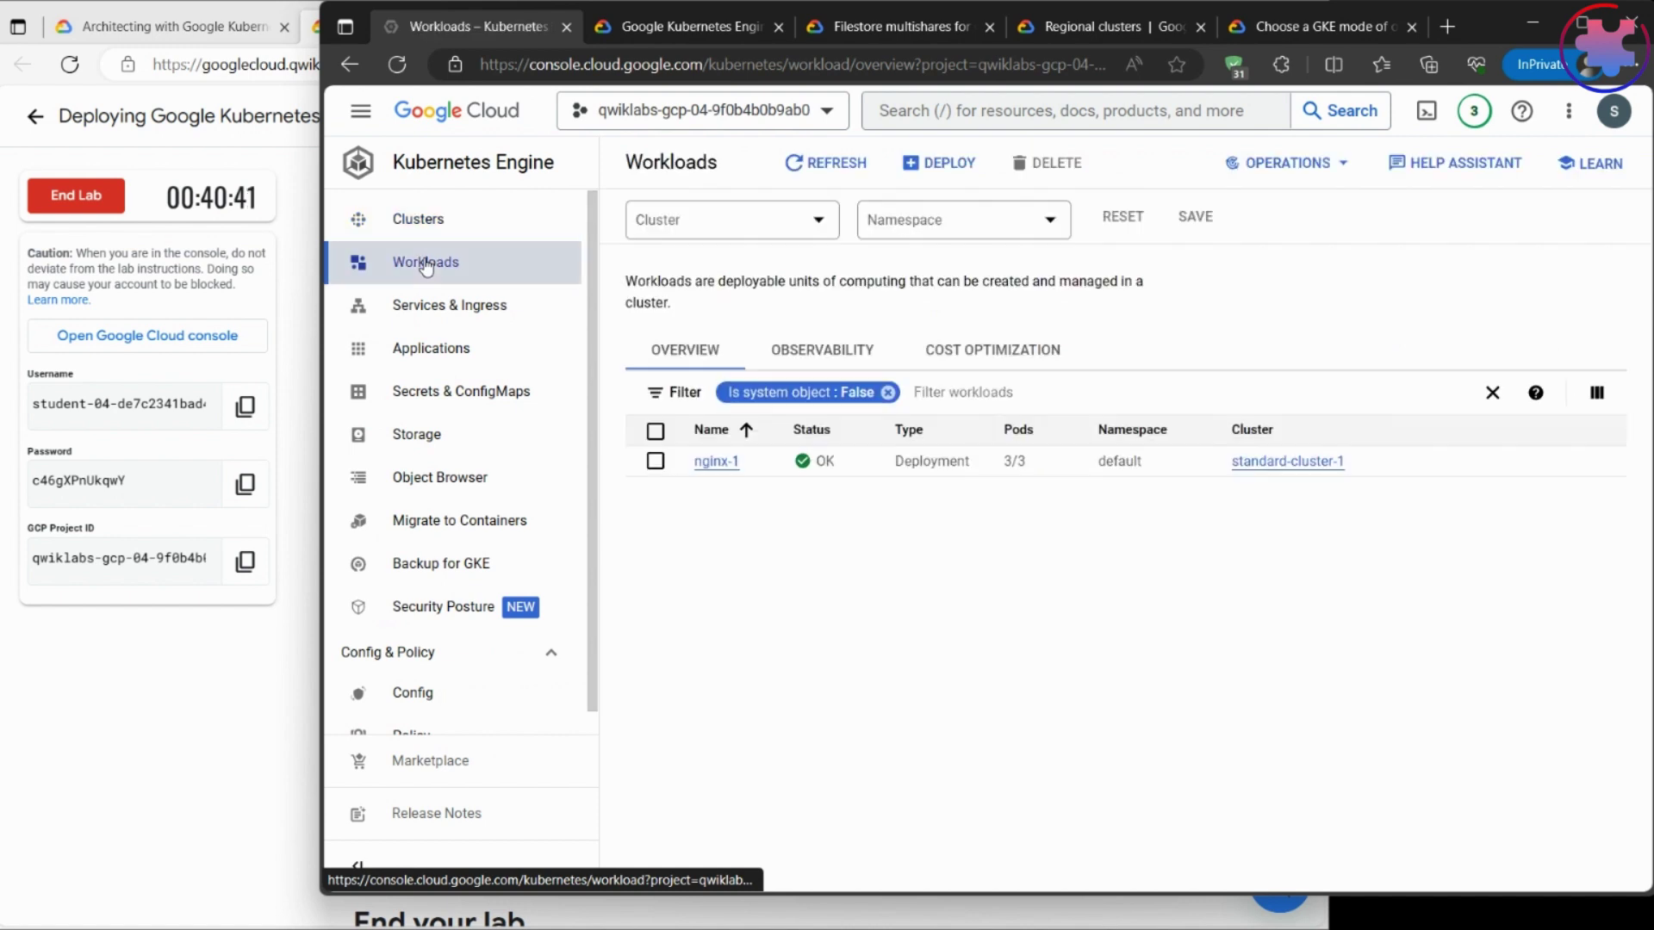
click(726, 471)
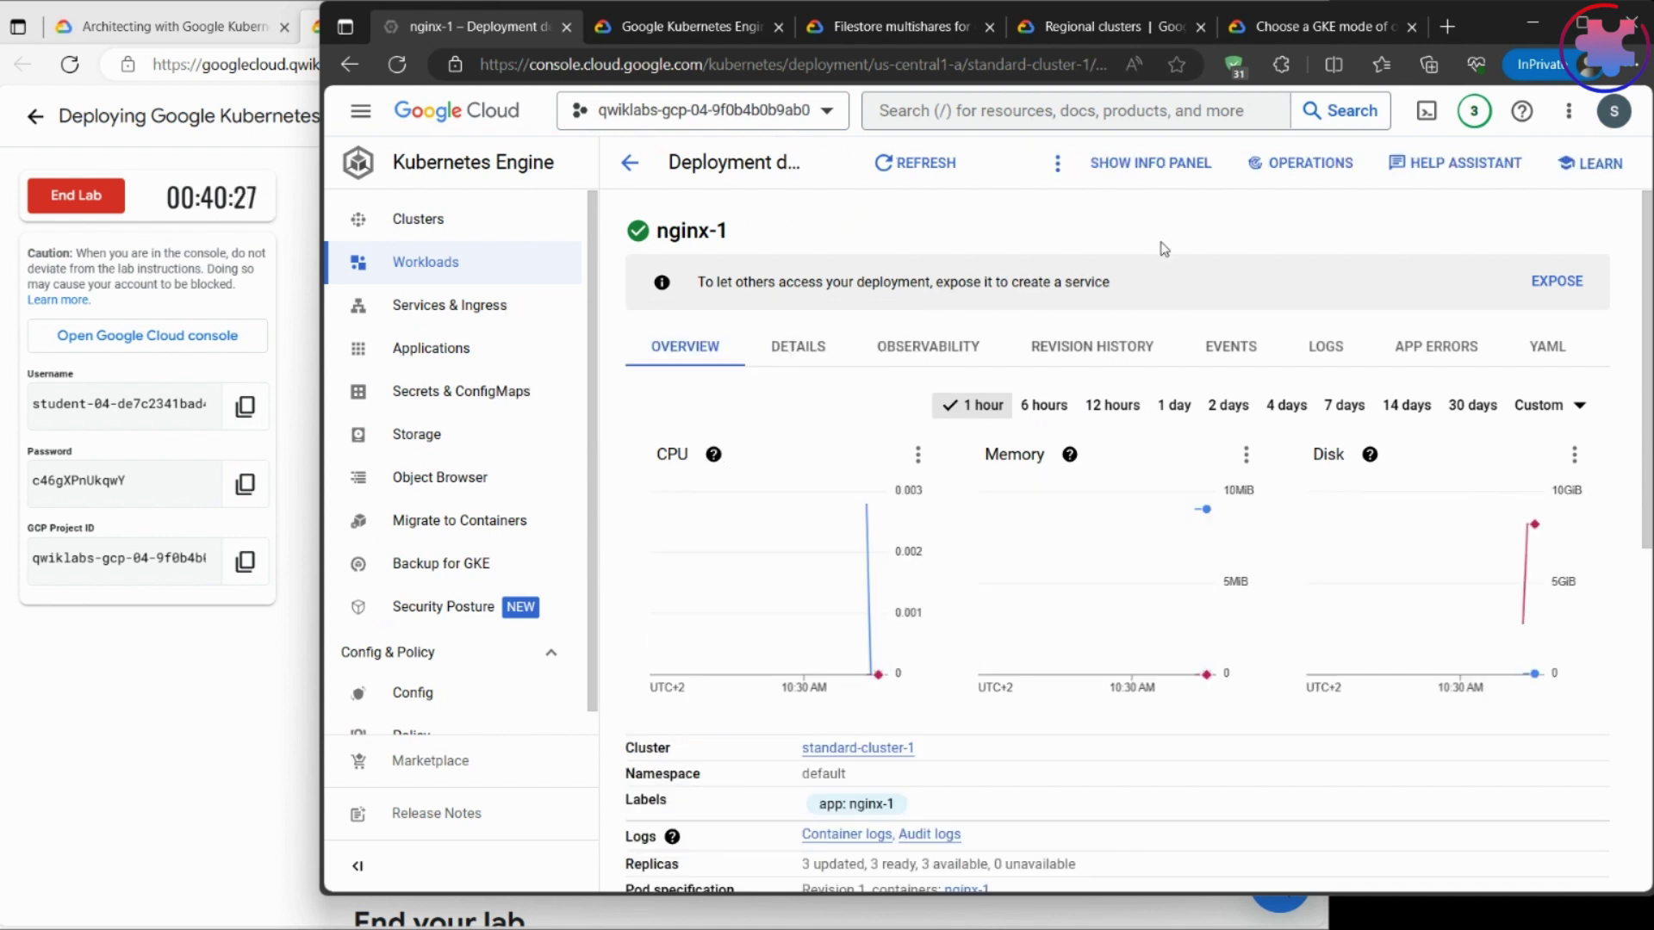
click(787, 356)
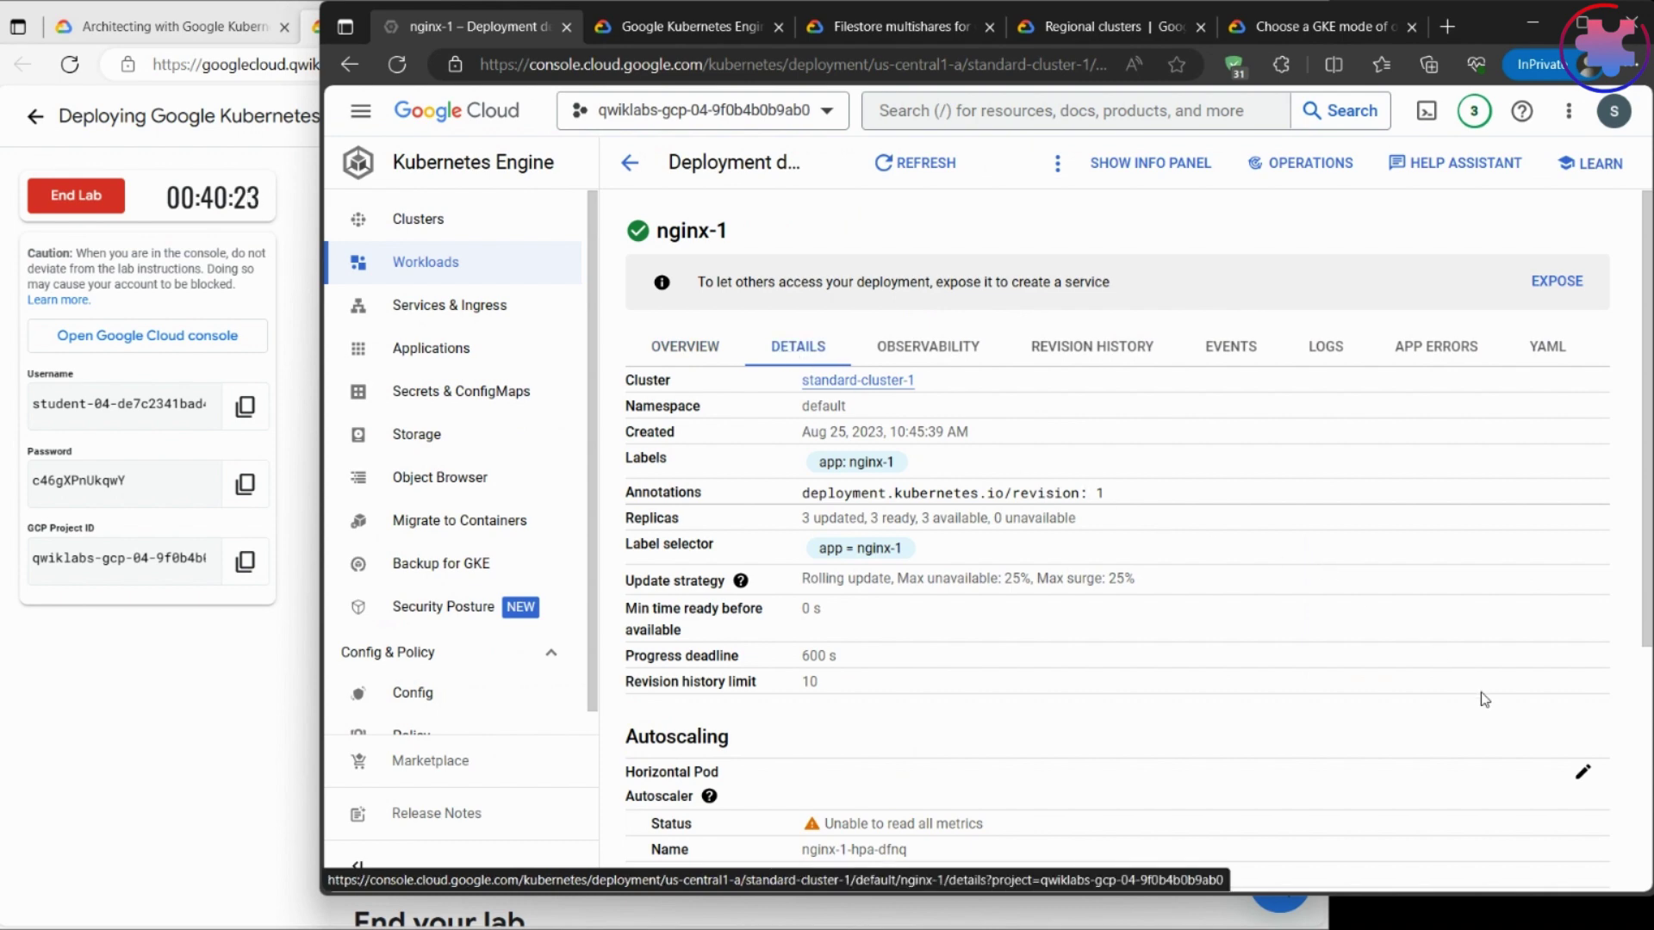
scroll(1484, 699, down, 2)
scroll(1485, 700, down, 2)
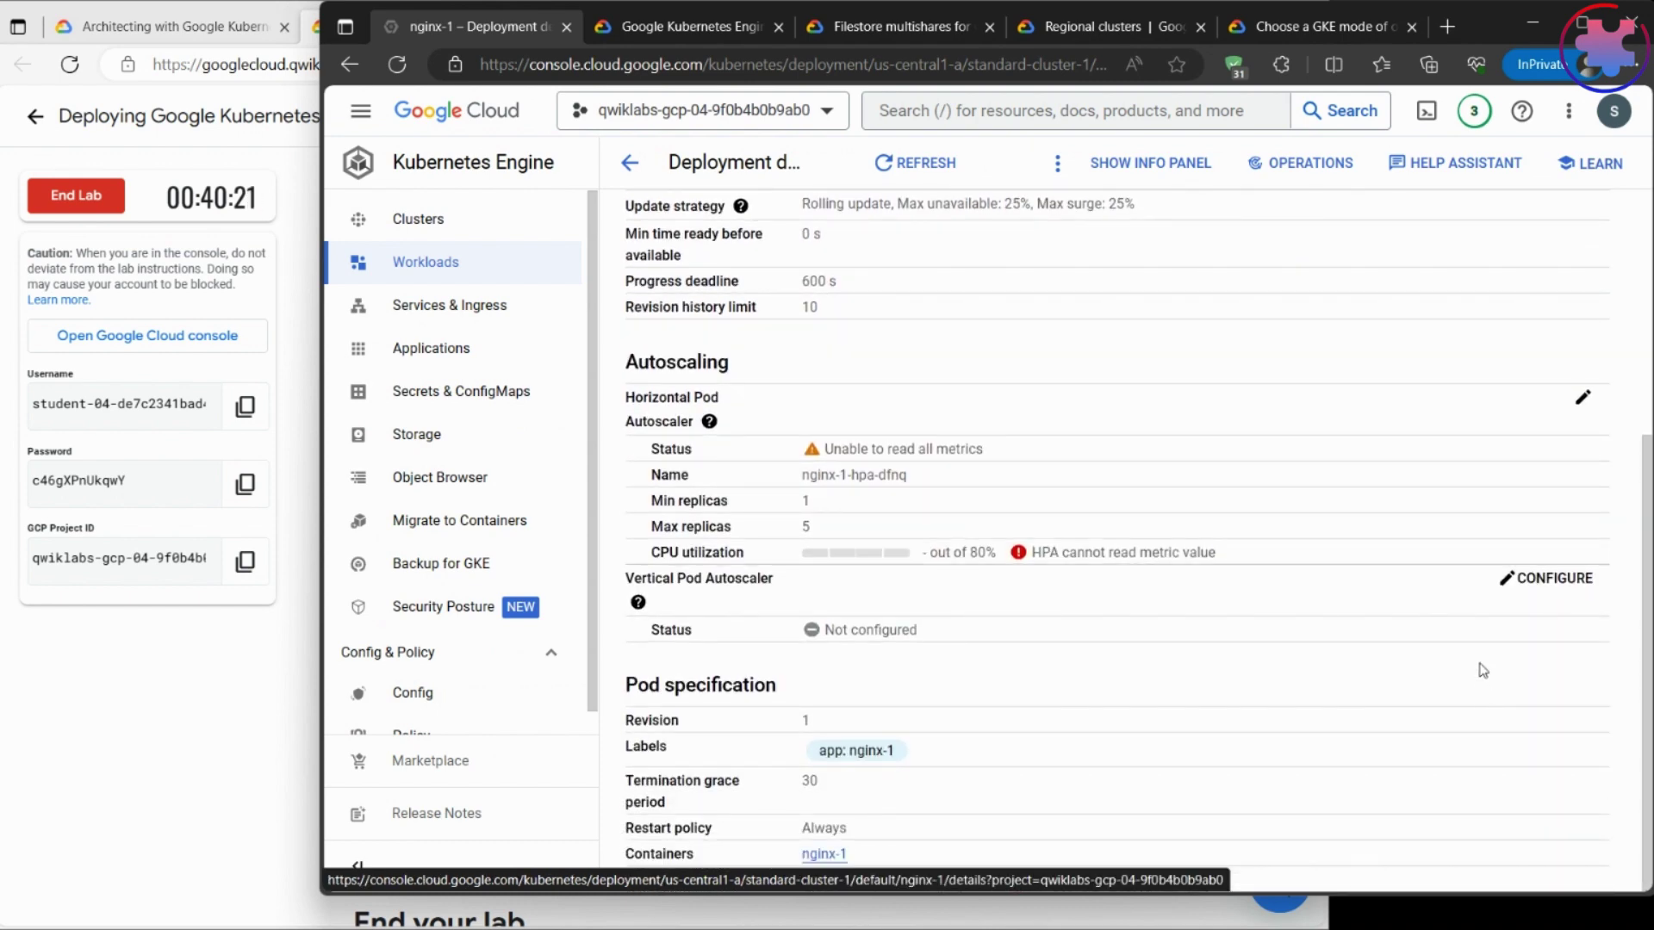
click(1581, 23)
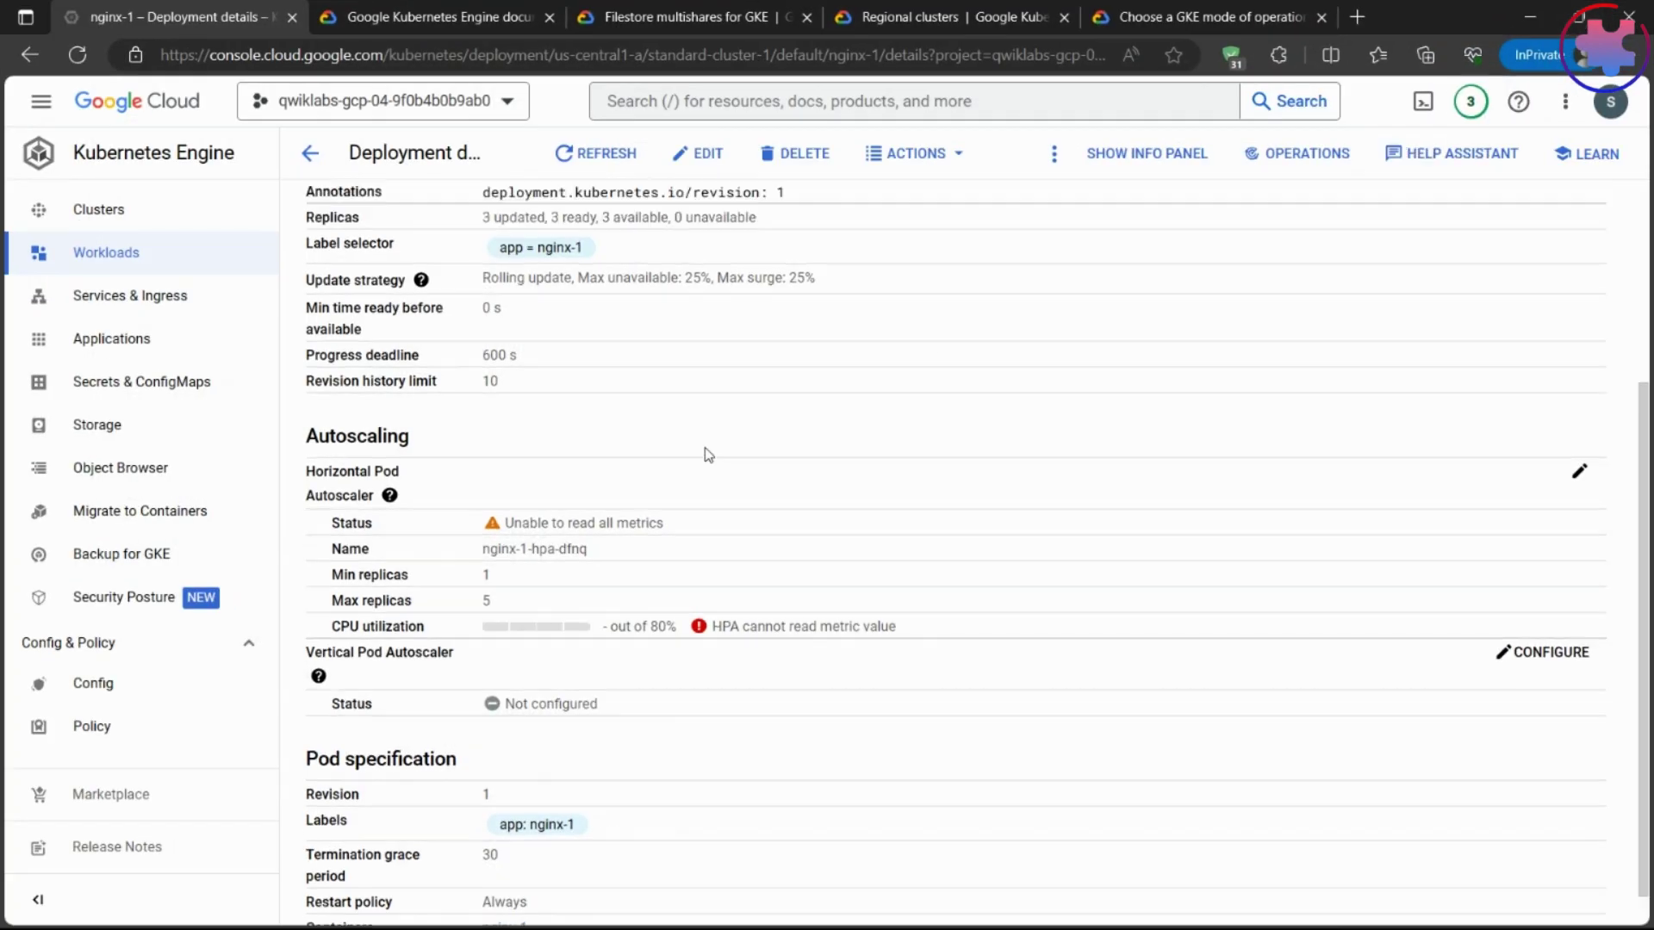
scroll(708, 455, up, 3)
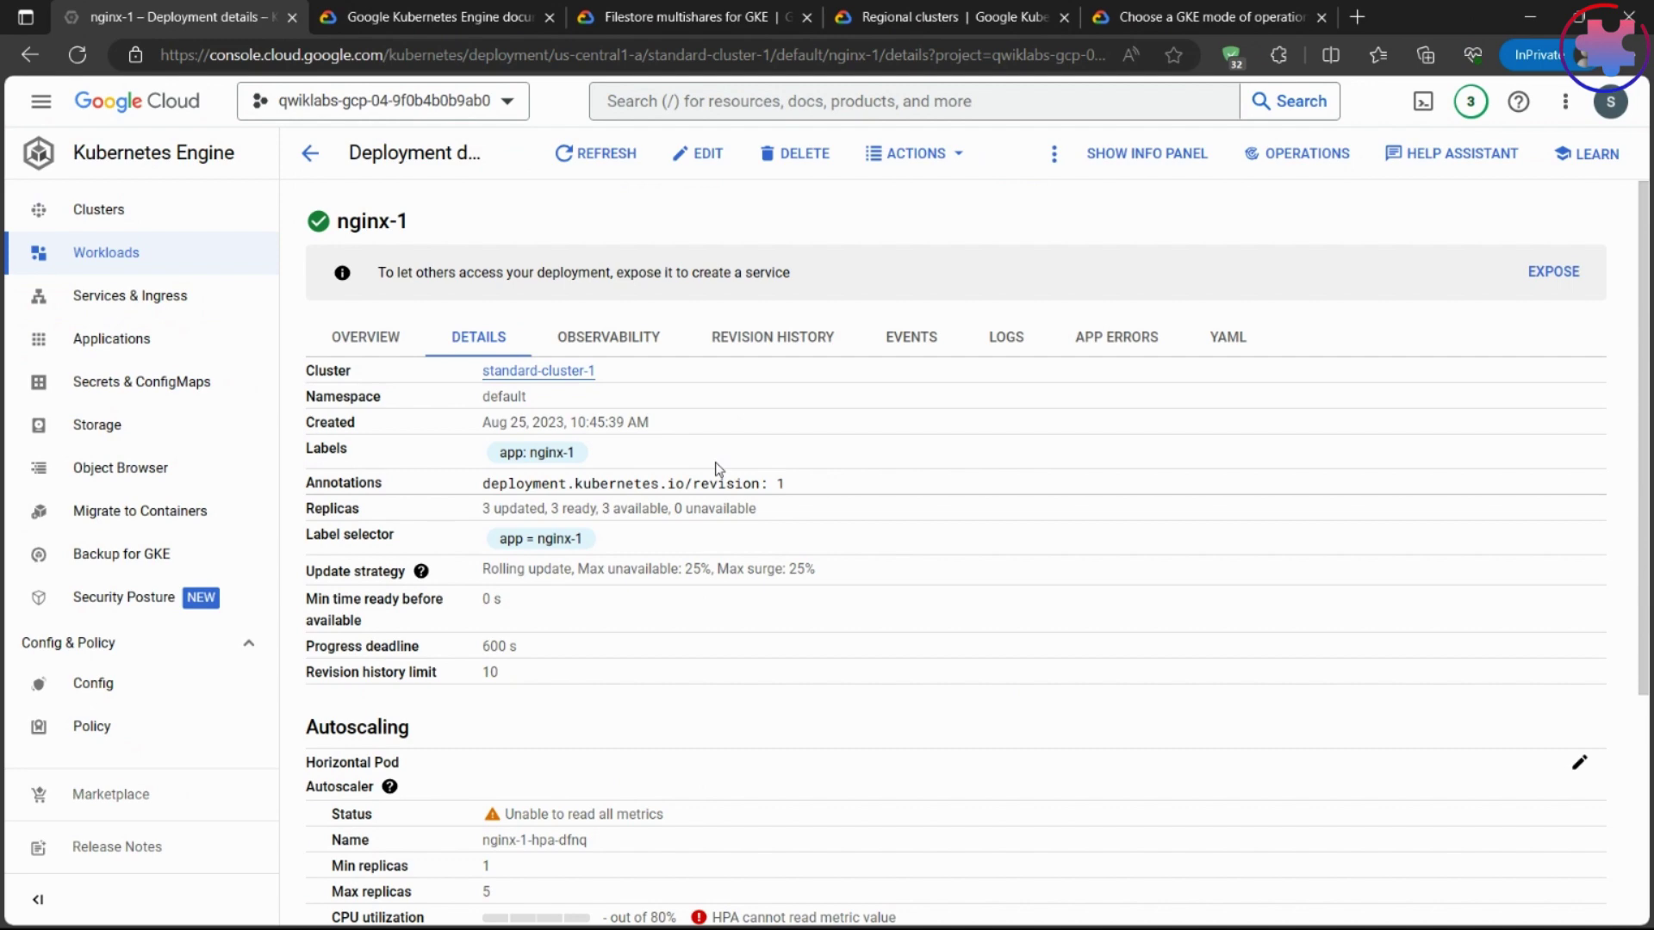
scroll(715, 469, down, 4)
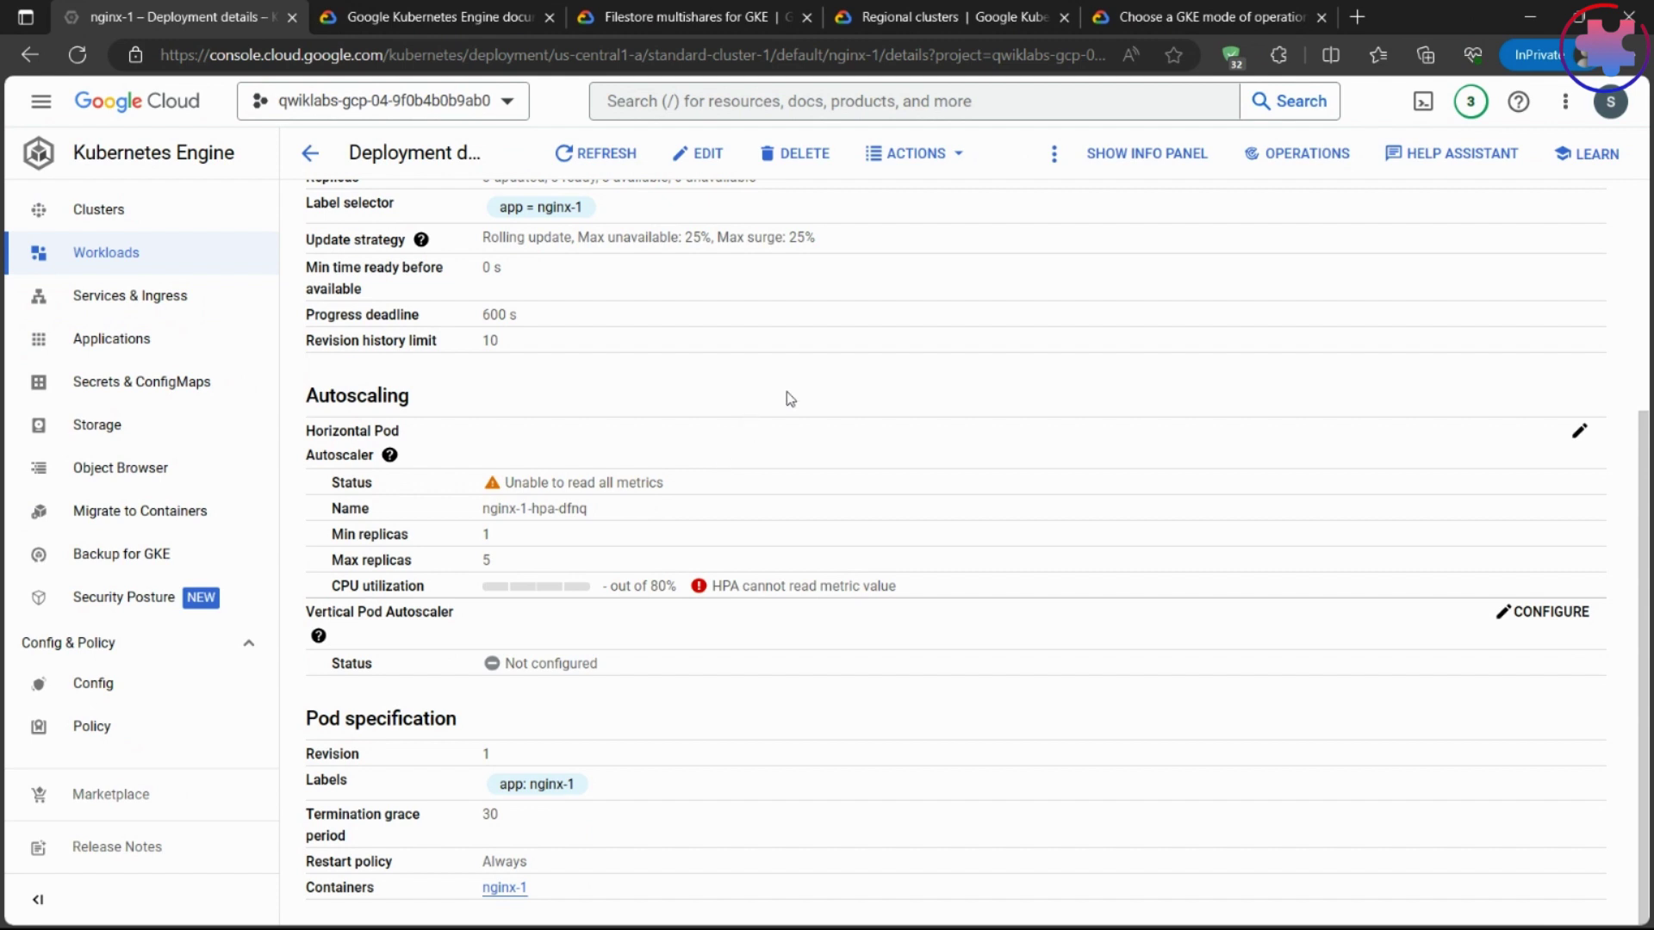
- Reread the remaining Task 4 instructions on the lab page, and return to nginx-1's deployment details
click(1582, 17)
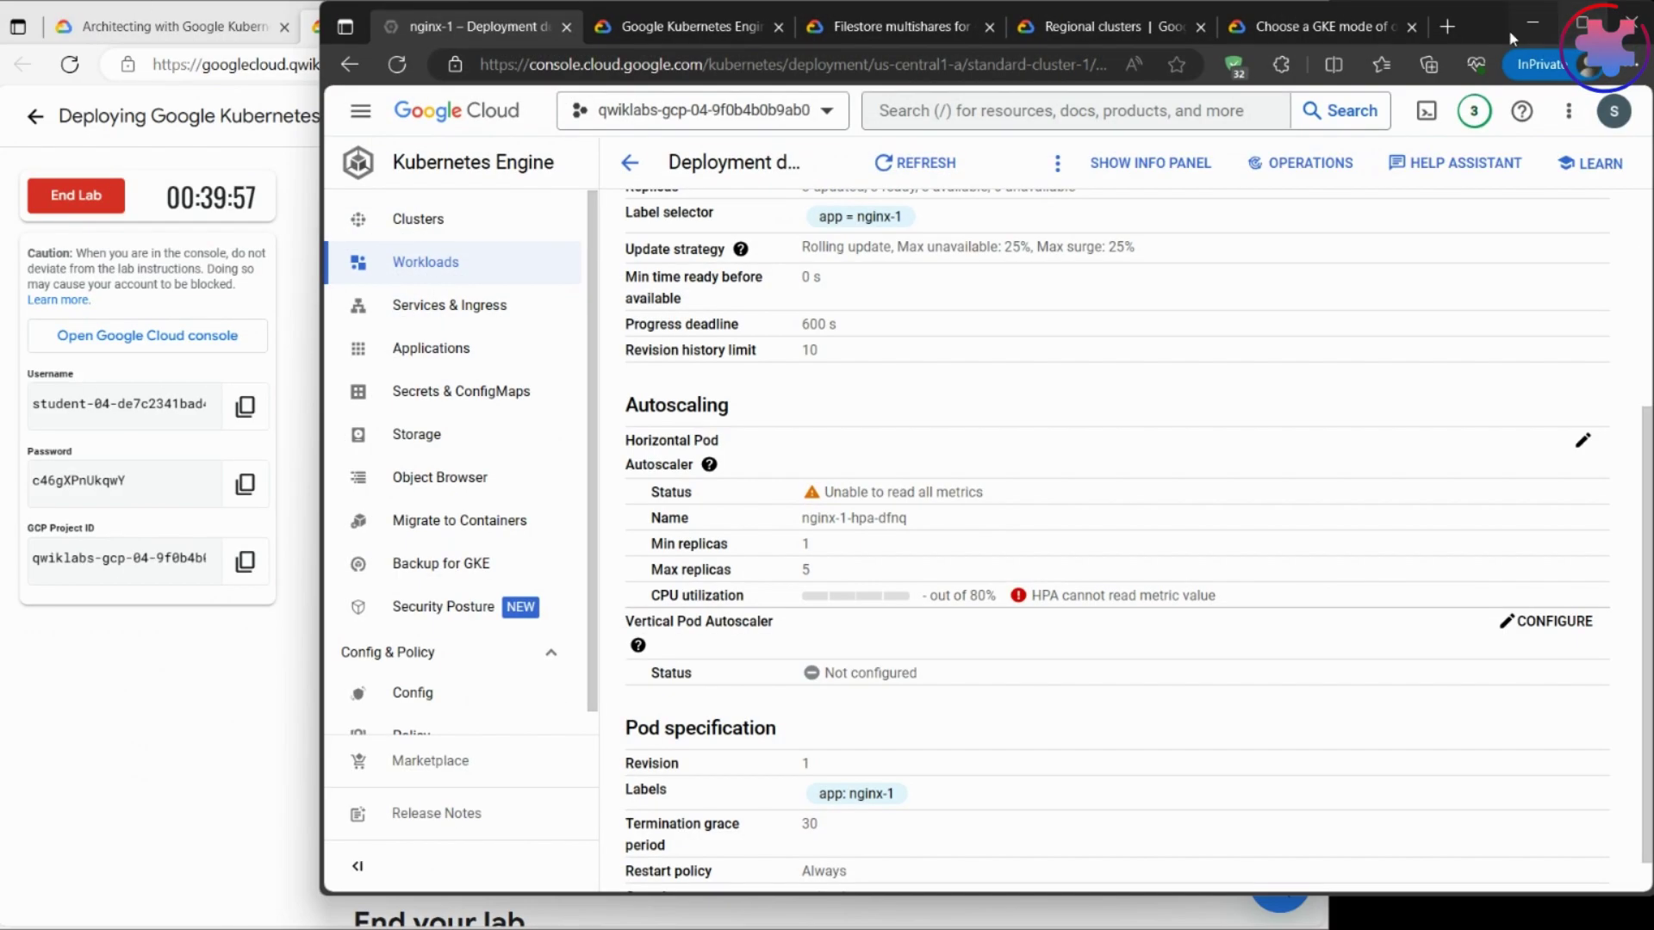
click(220, 655)
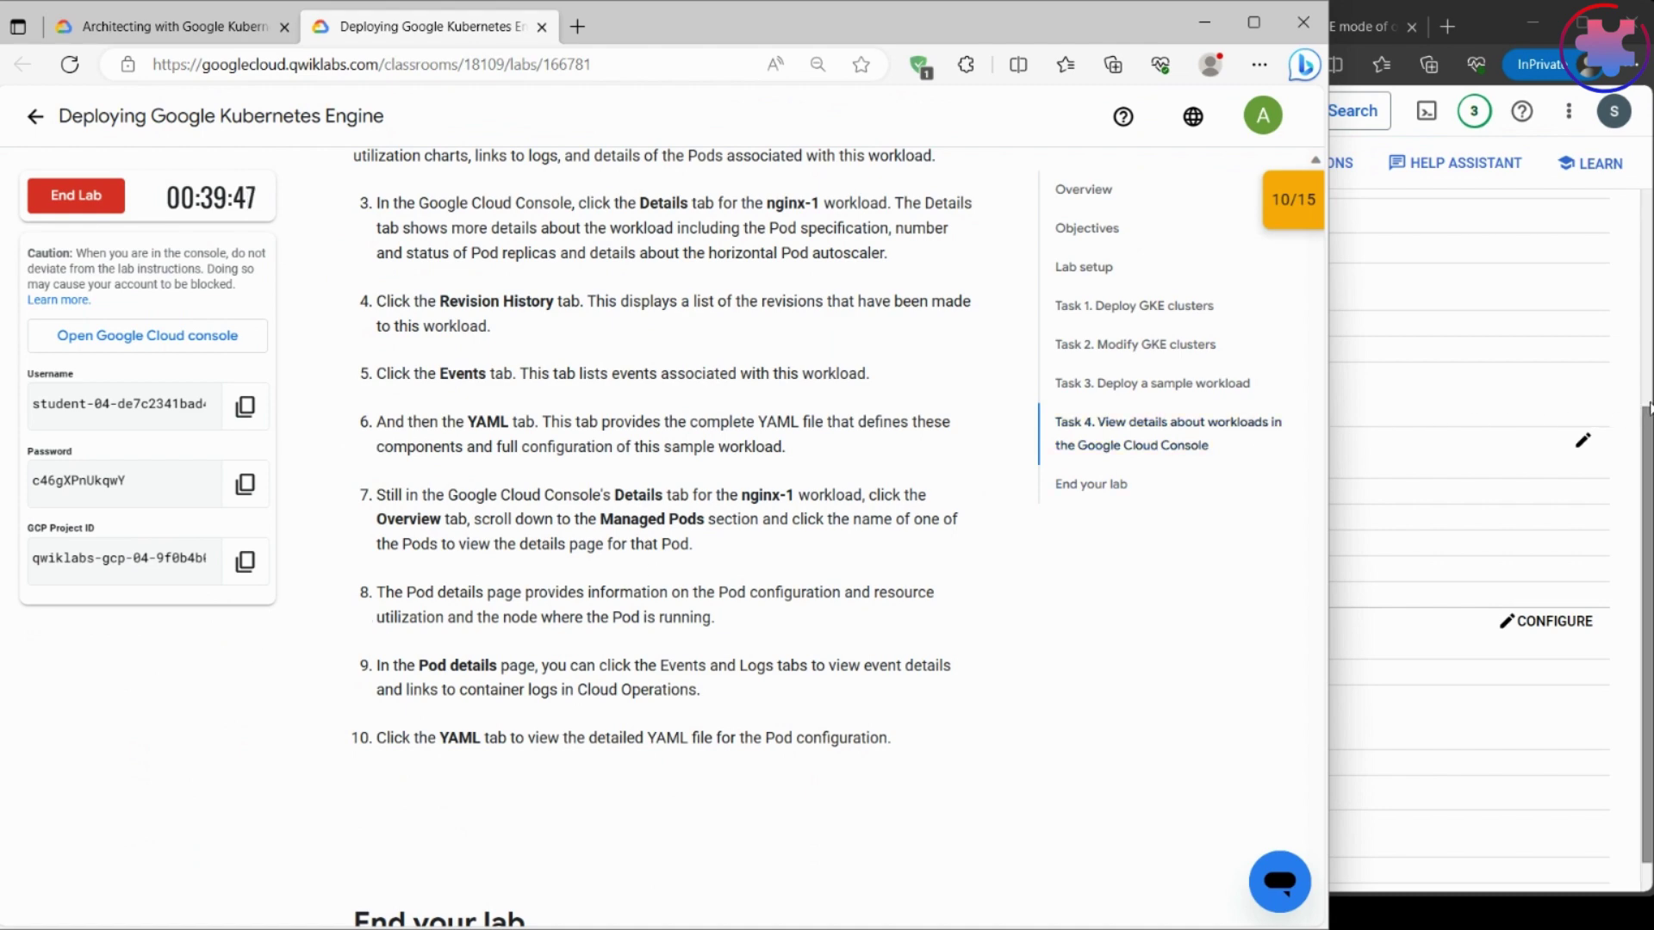
click(1629, 353)
scroll(1295, 436, up, 4)
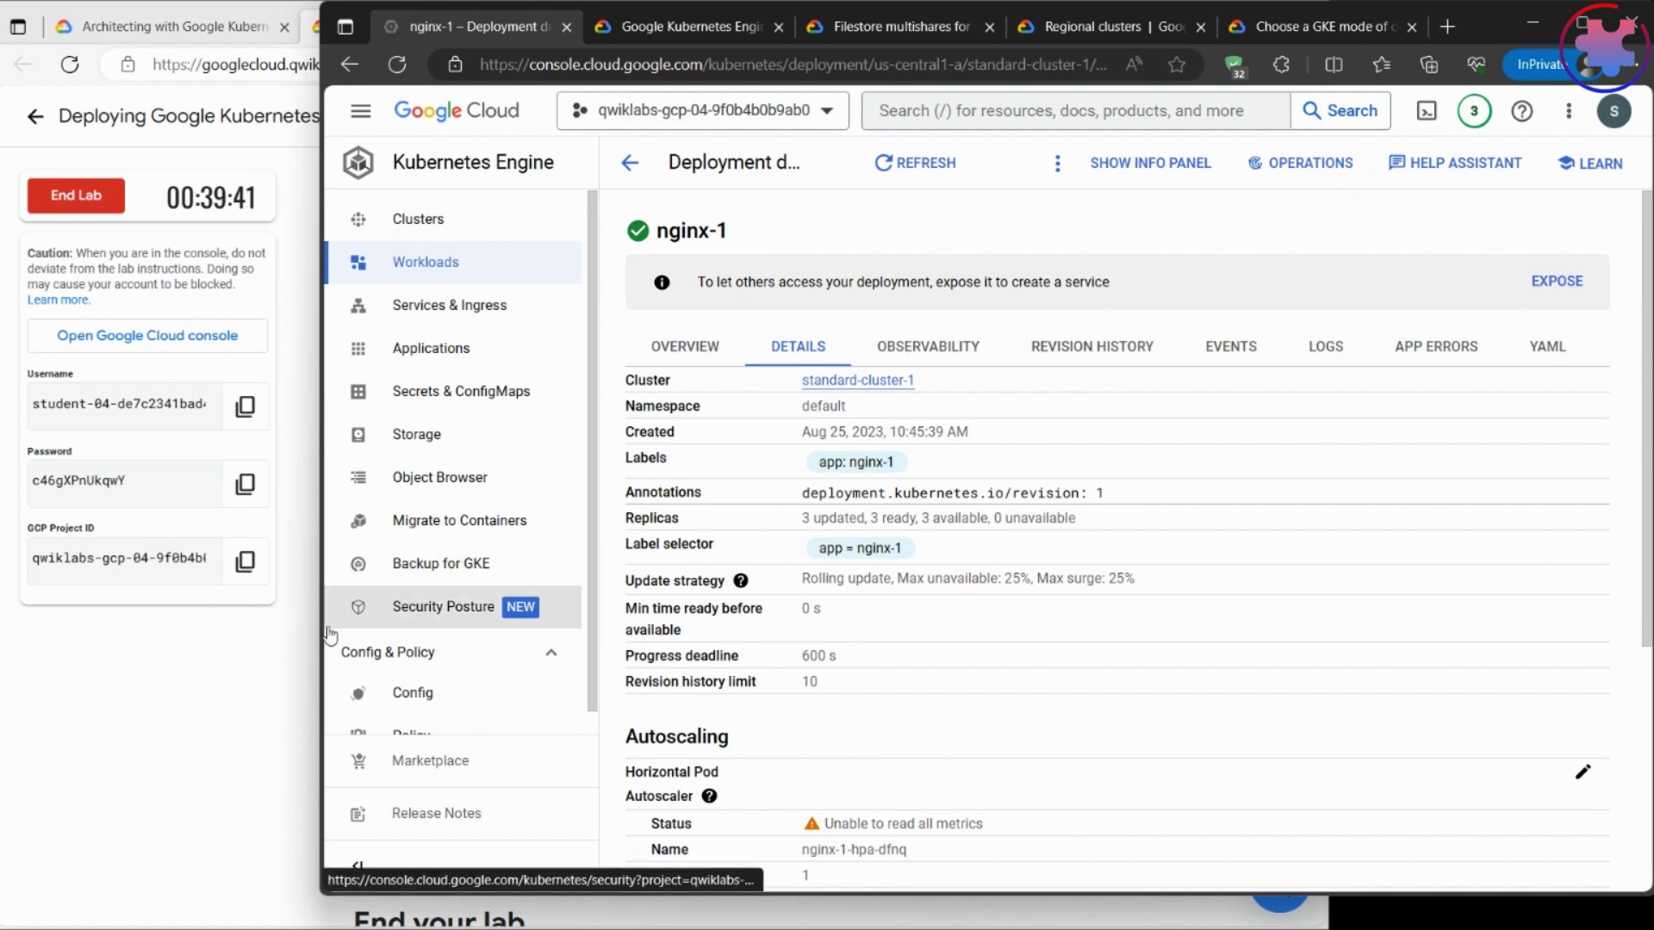
click(169, 722)
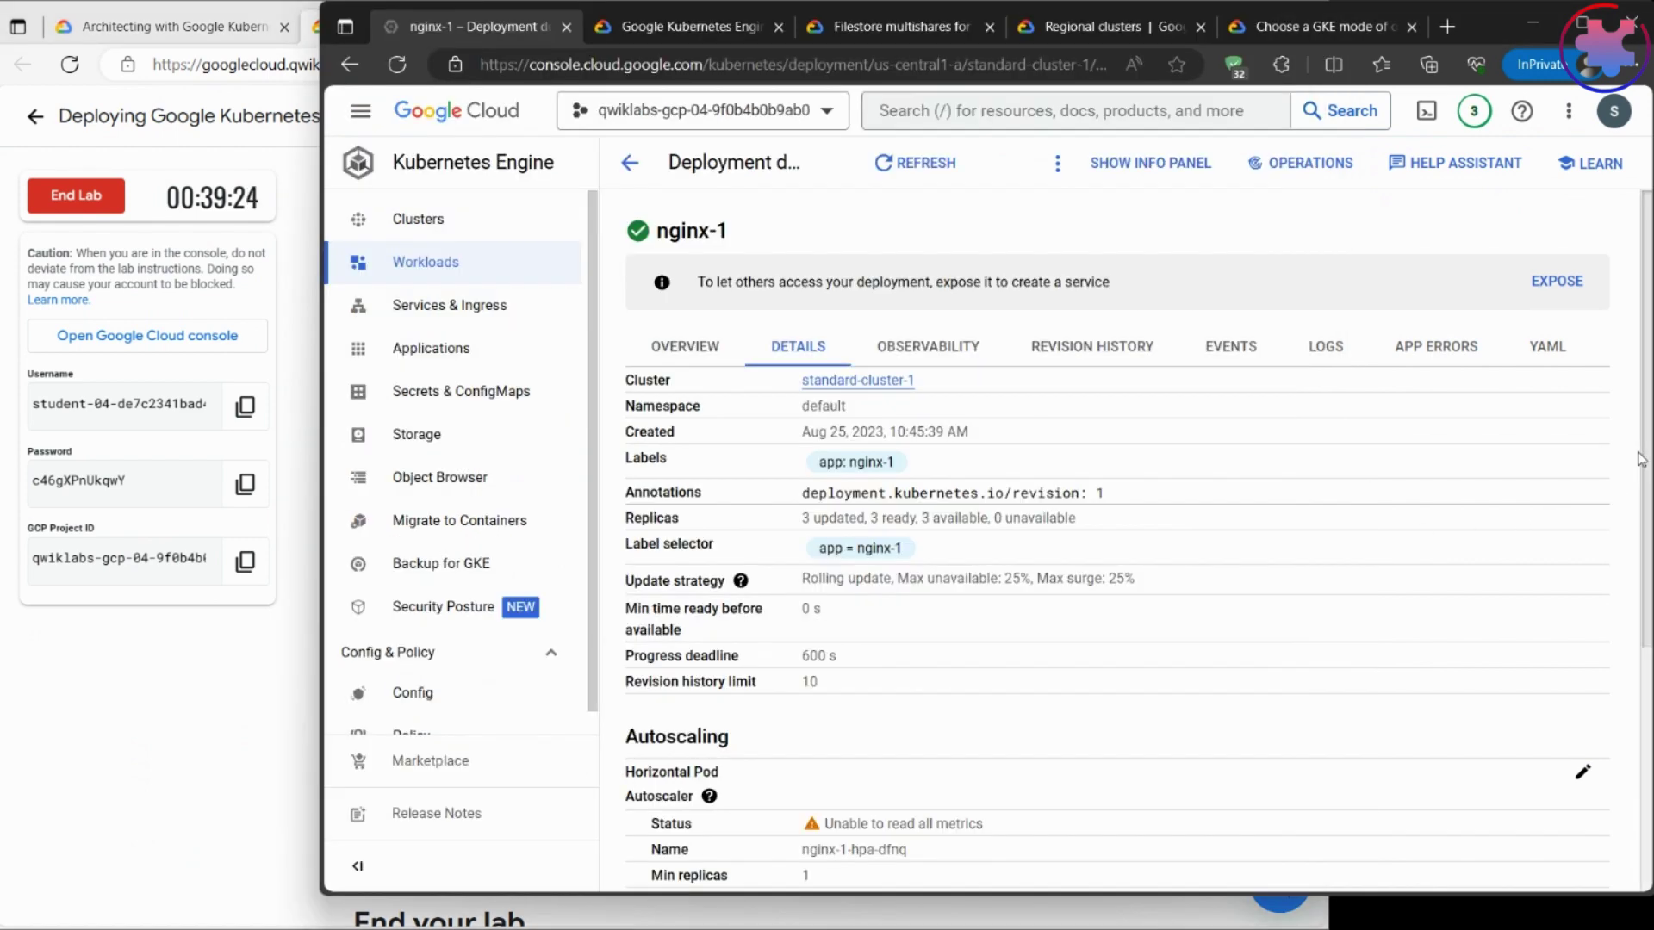
click(1438, 469)
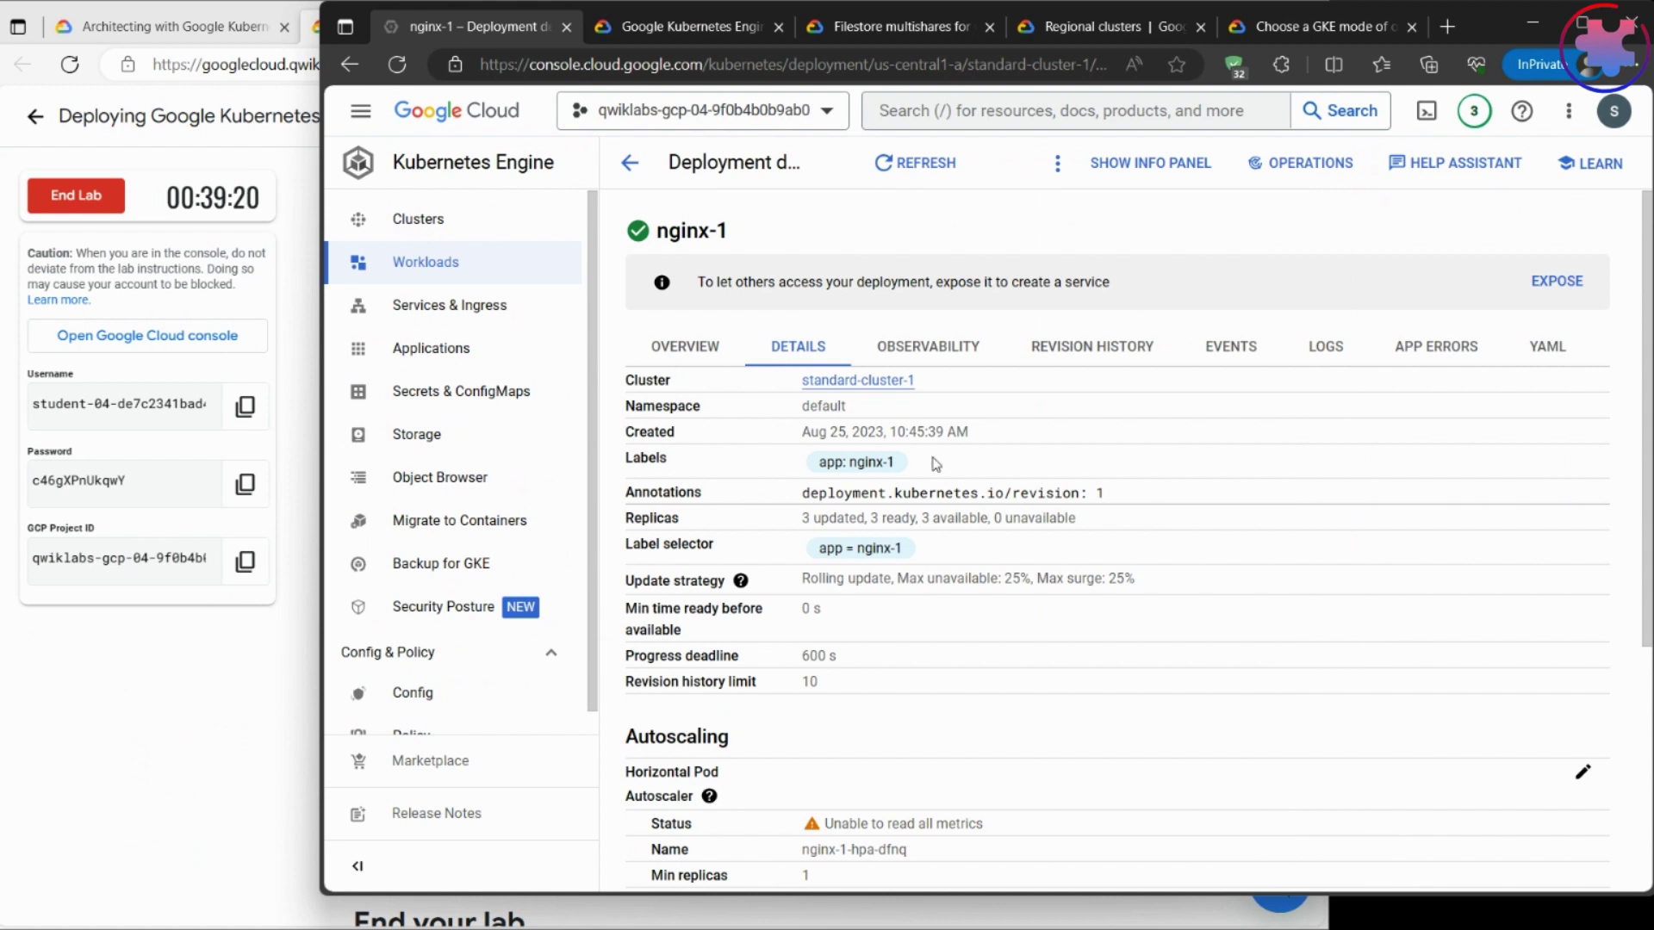
- Show nginx-1's overview and review its active revisions, managed pods and exposing services
click(680, 360)
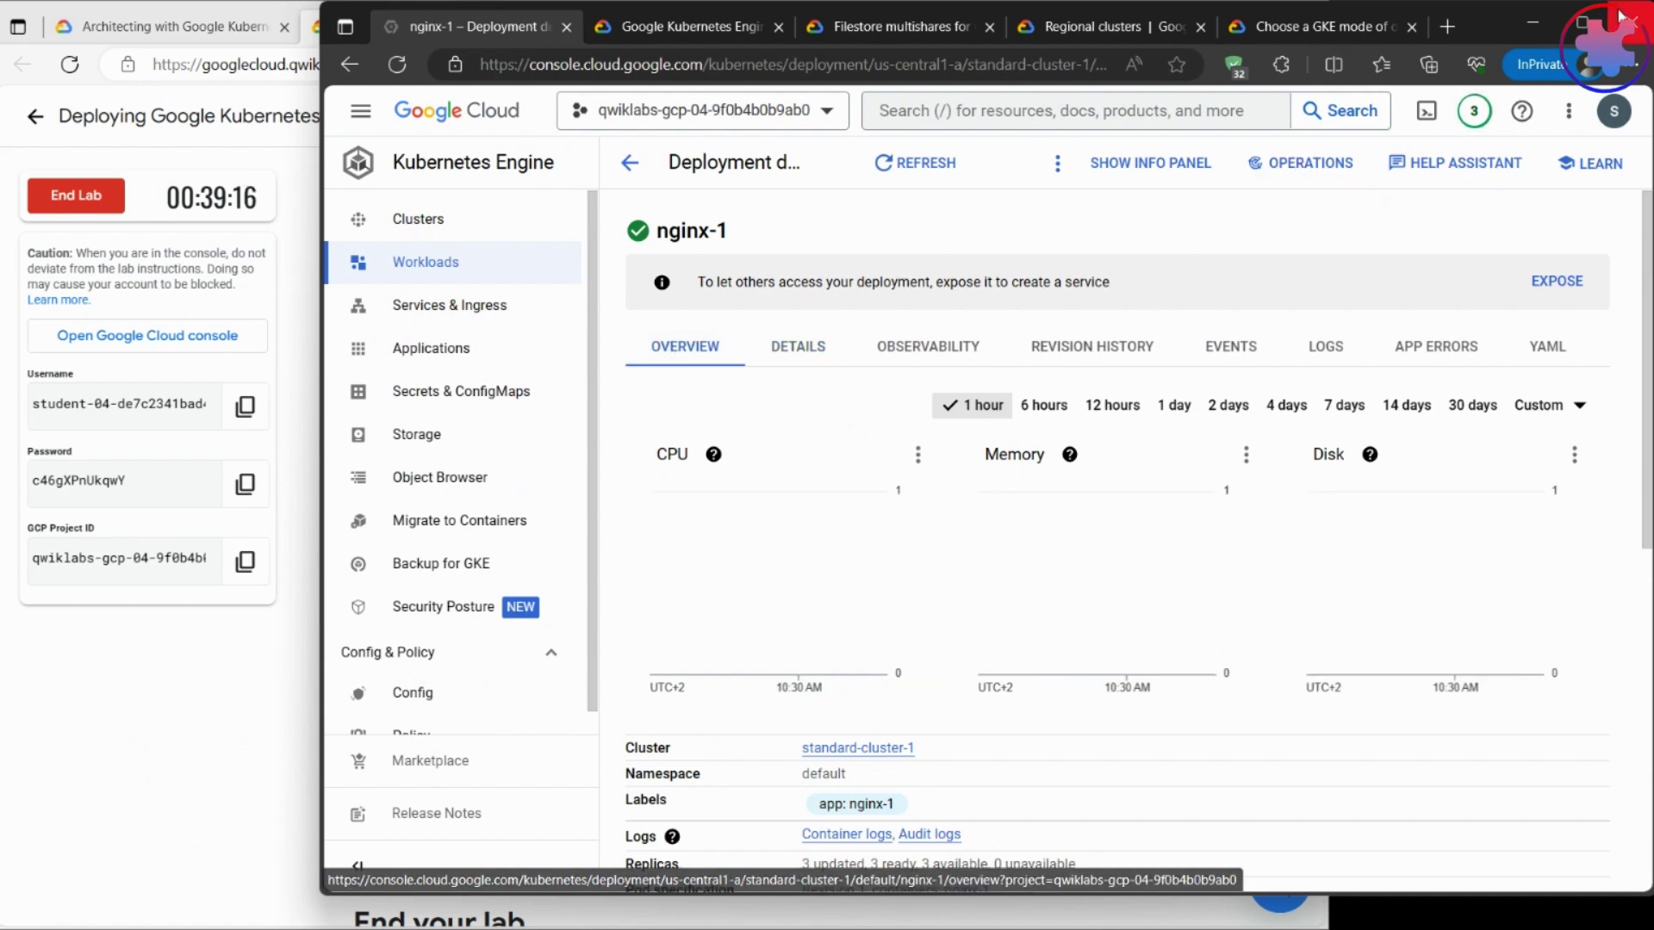
click(1581, 24)
scroll(949, 591, down, 3)
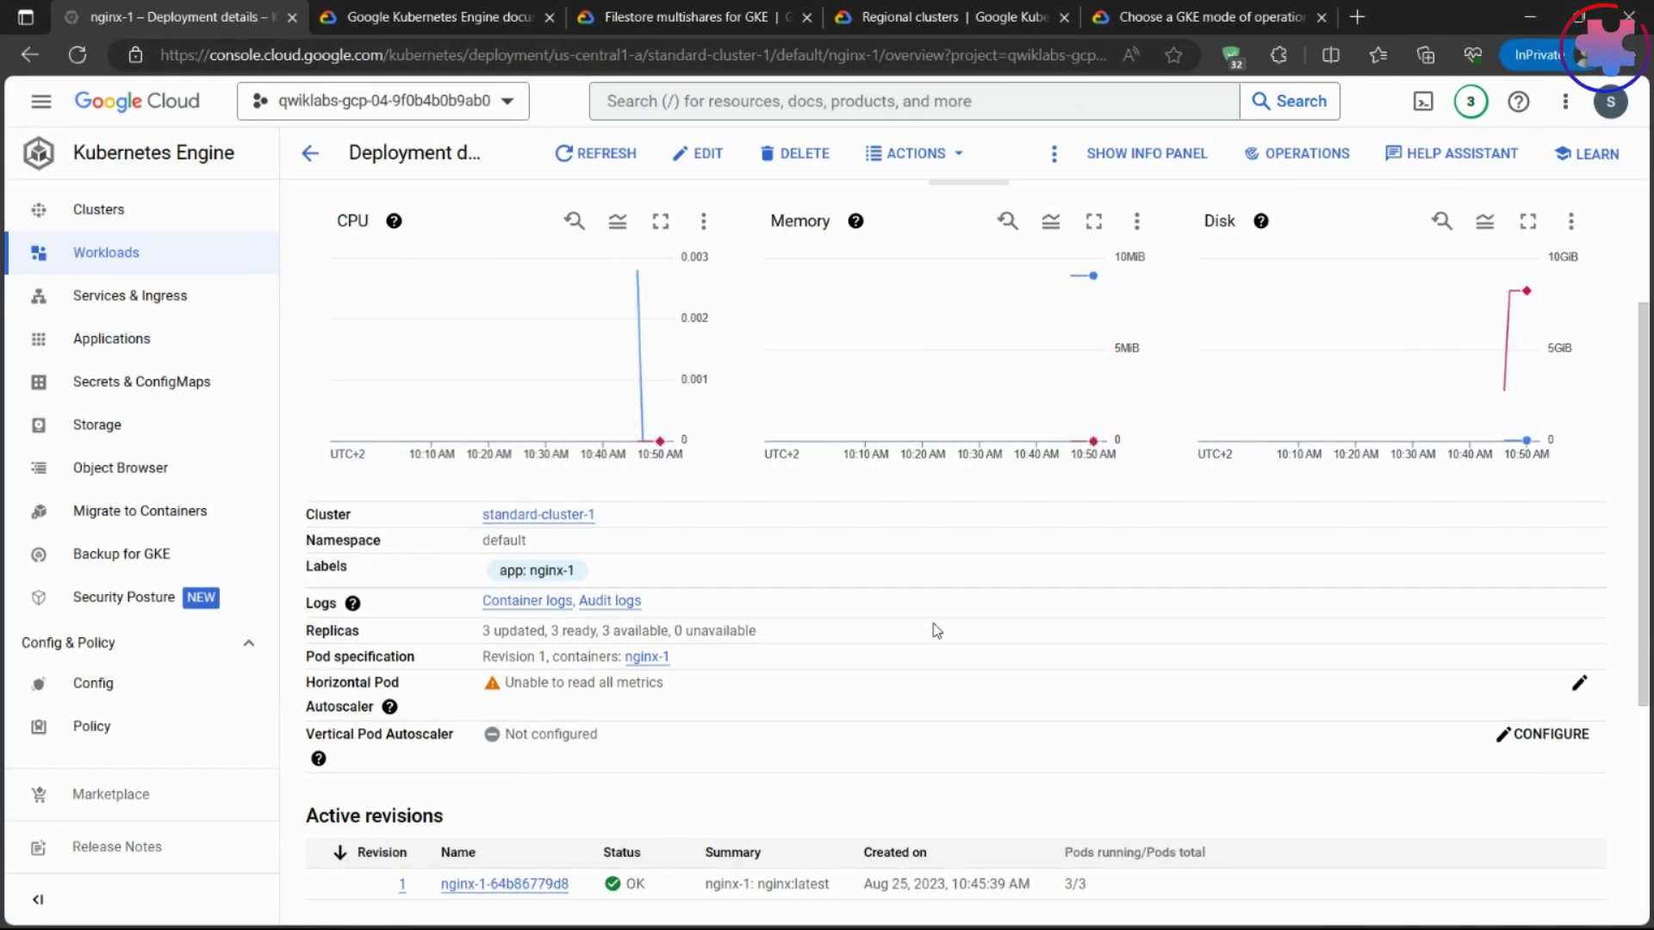
scroll(937, 631, down, 3)
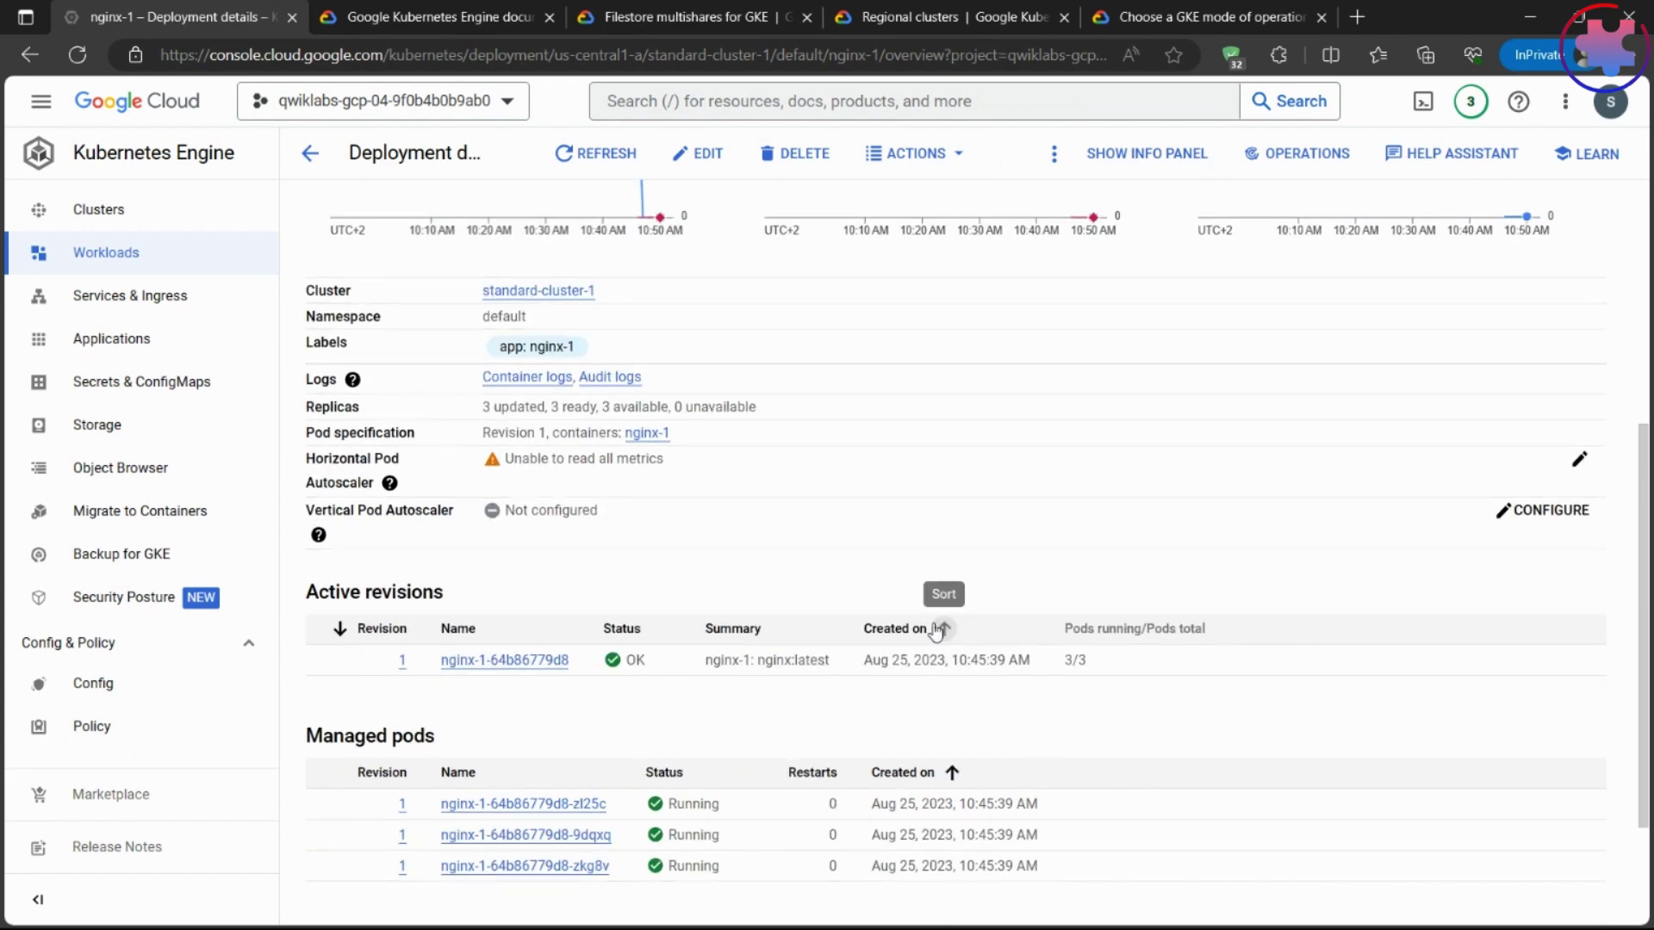
scroll(938, 630, down, 2)
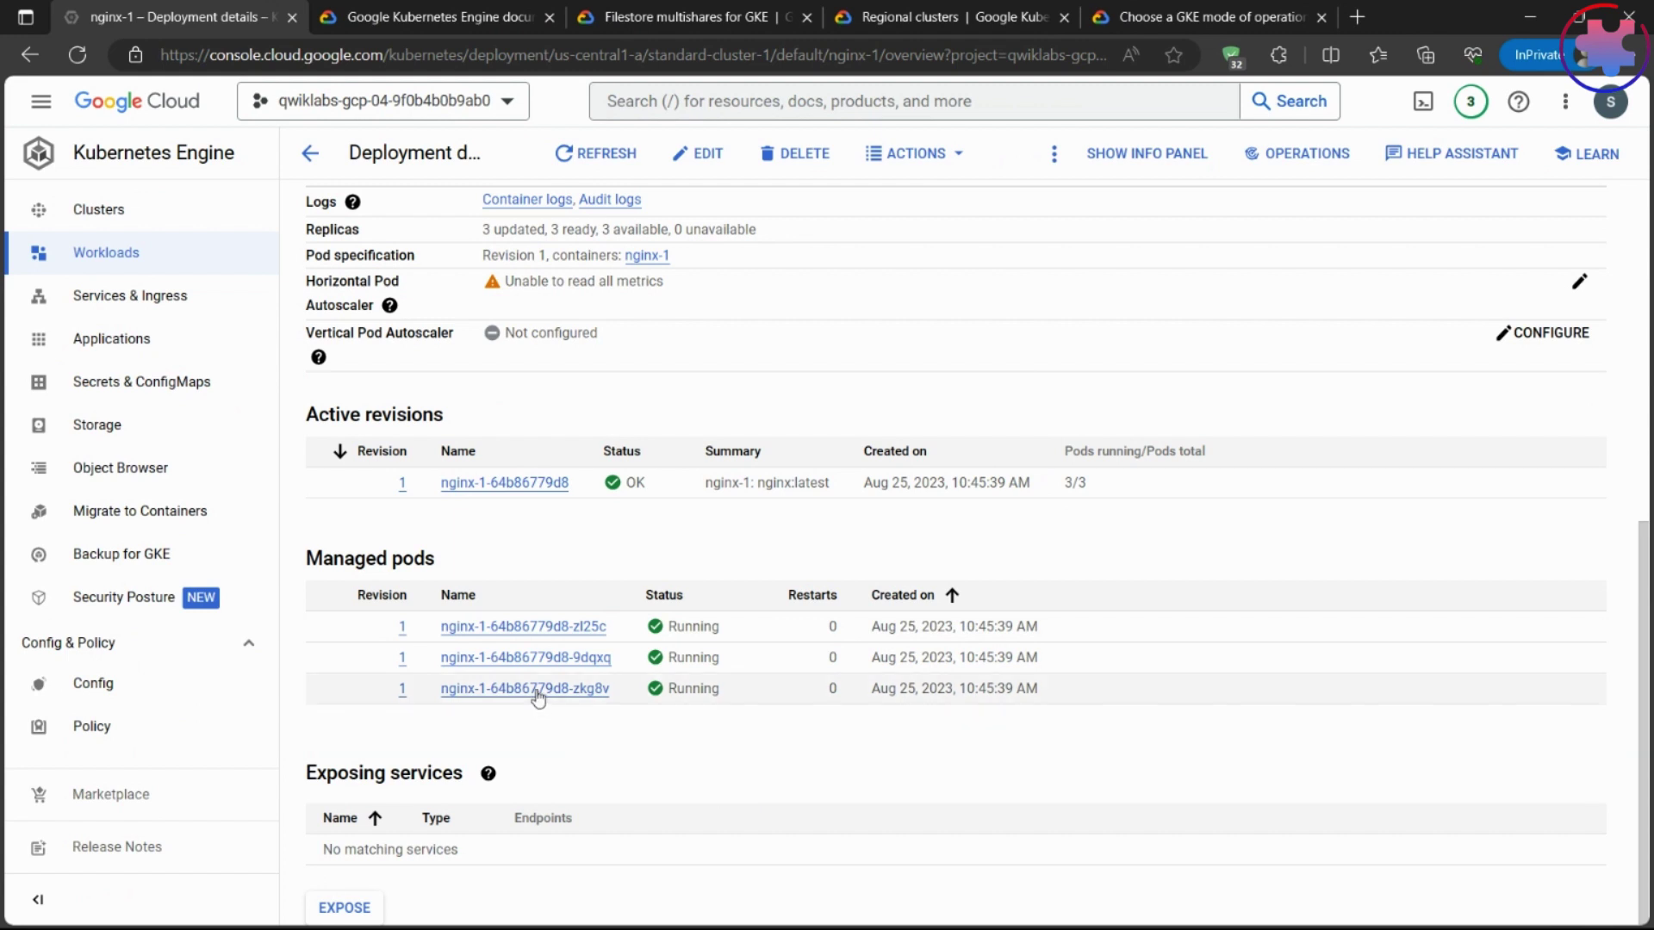
- Open the managed pod ending in zl25c and examine its usage charts, node, conditions and containers
click(528, 626)
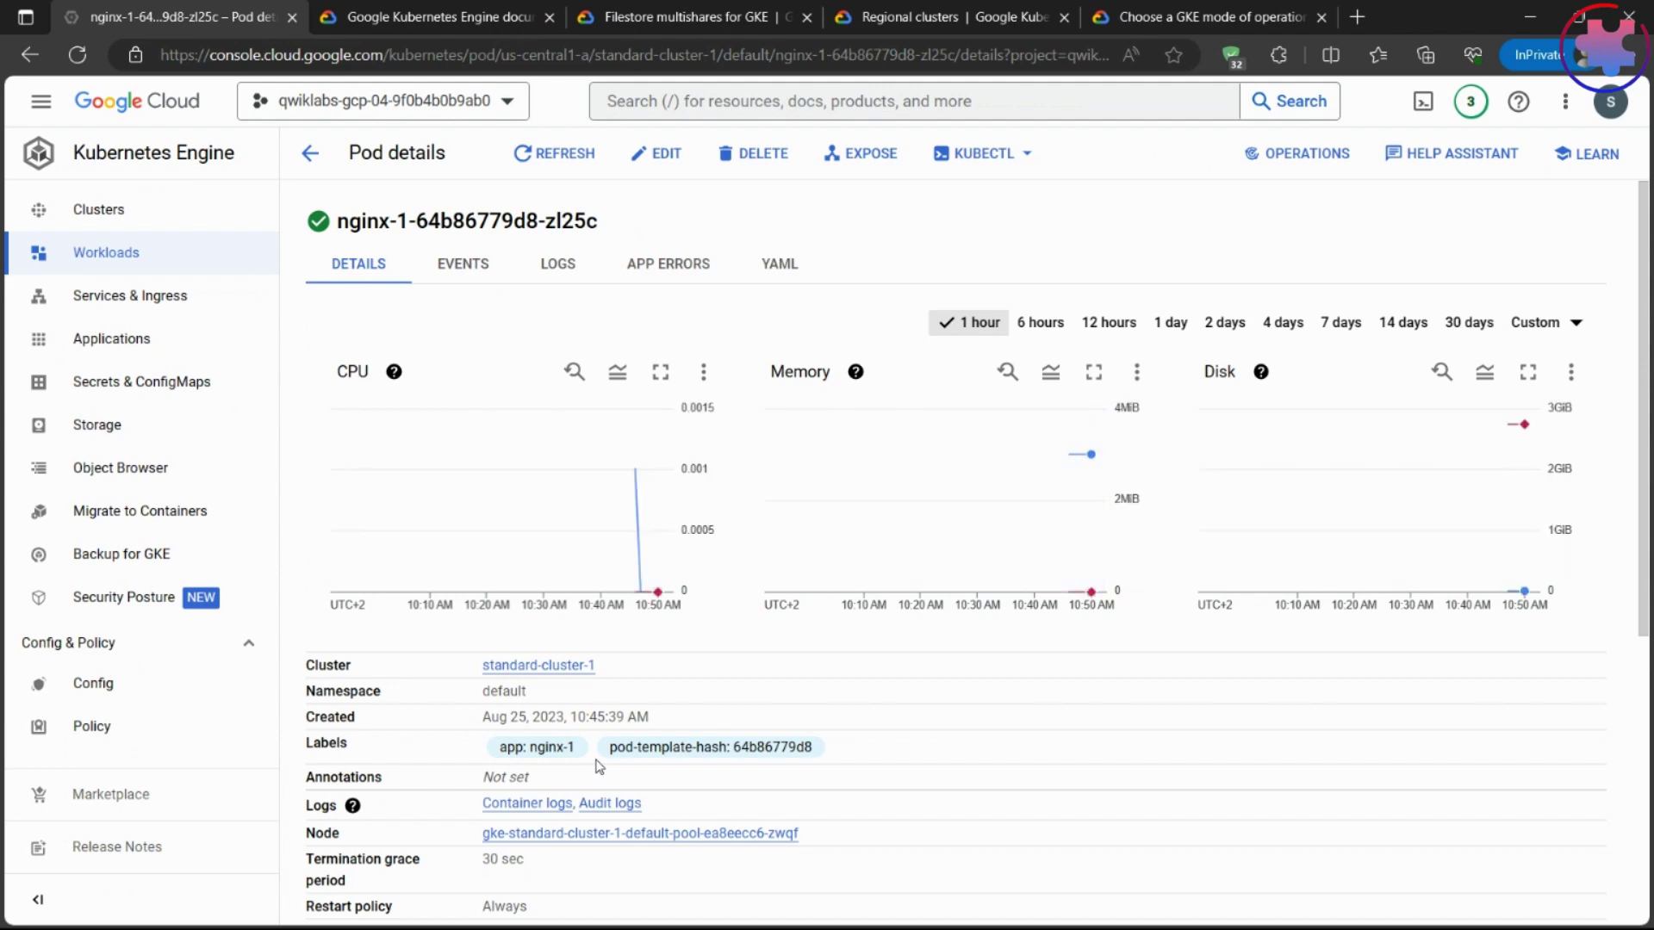
scroll(599, 766, down, 5)
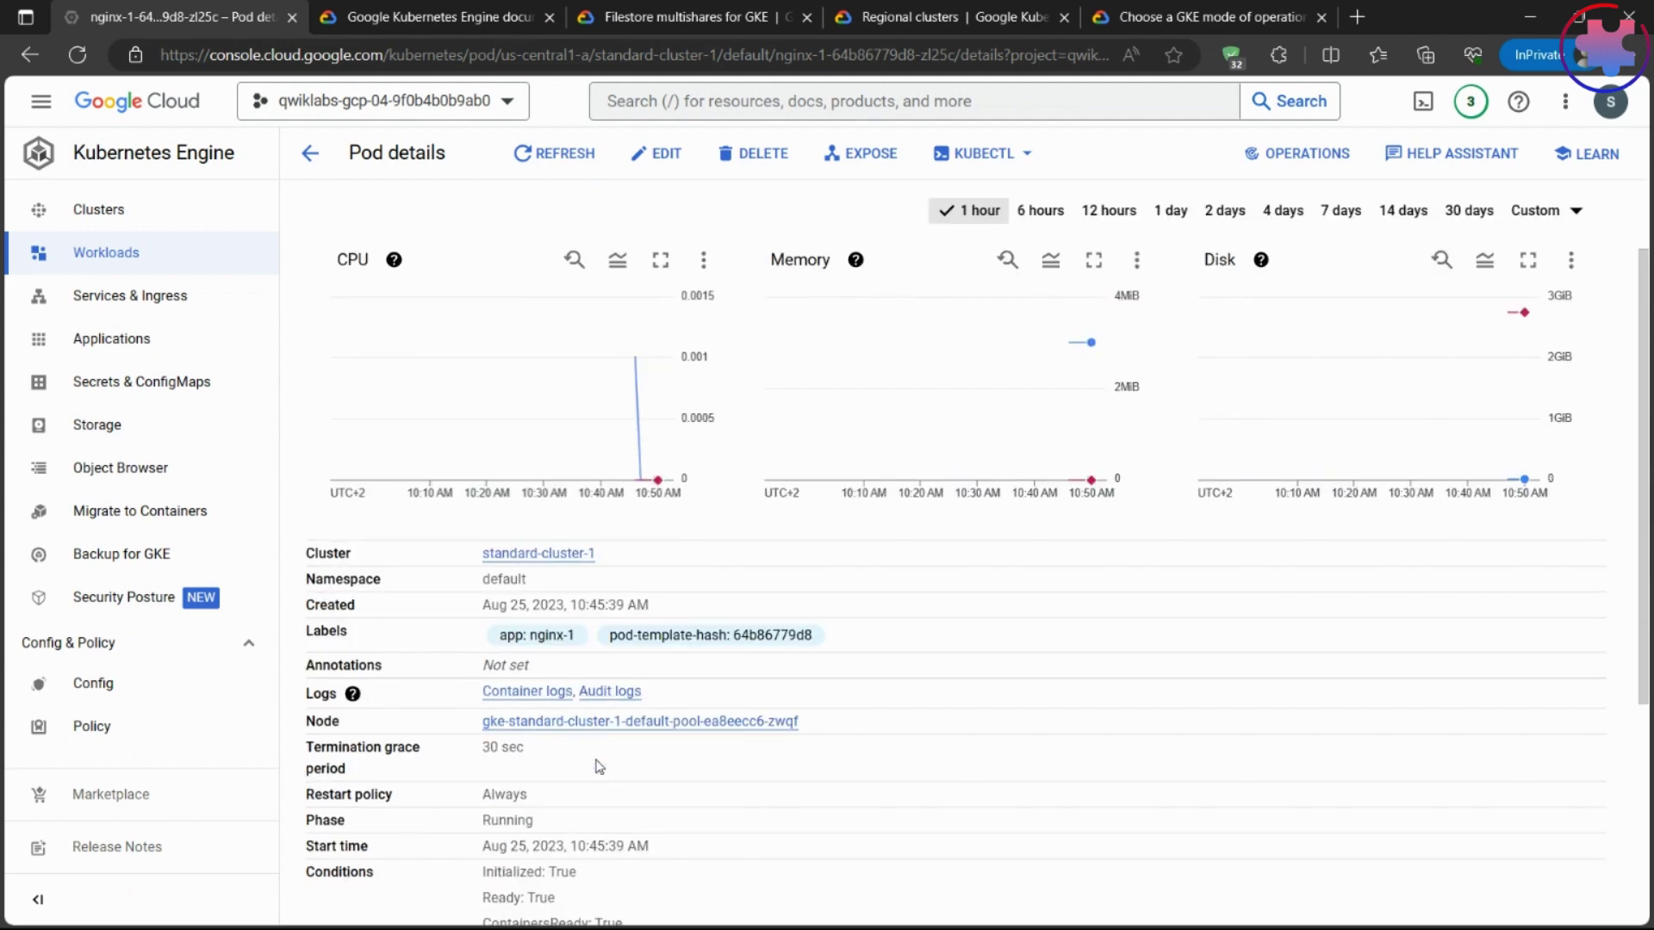
scroll(600, 766, down, 1)
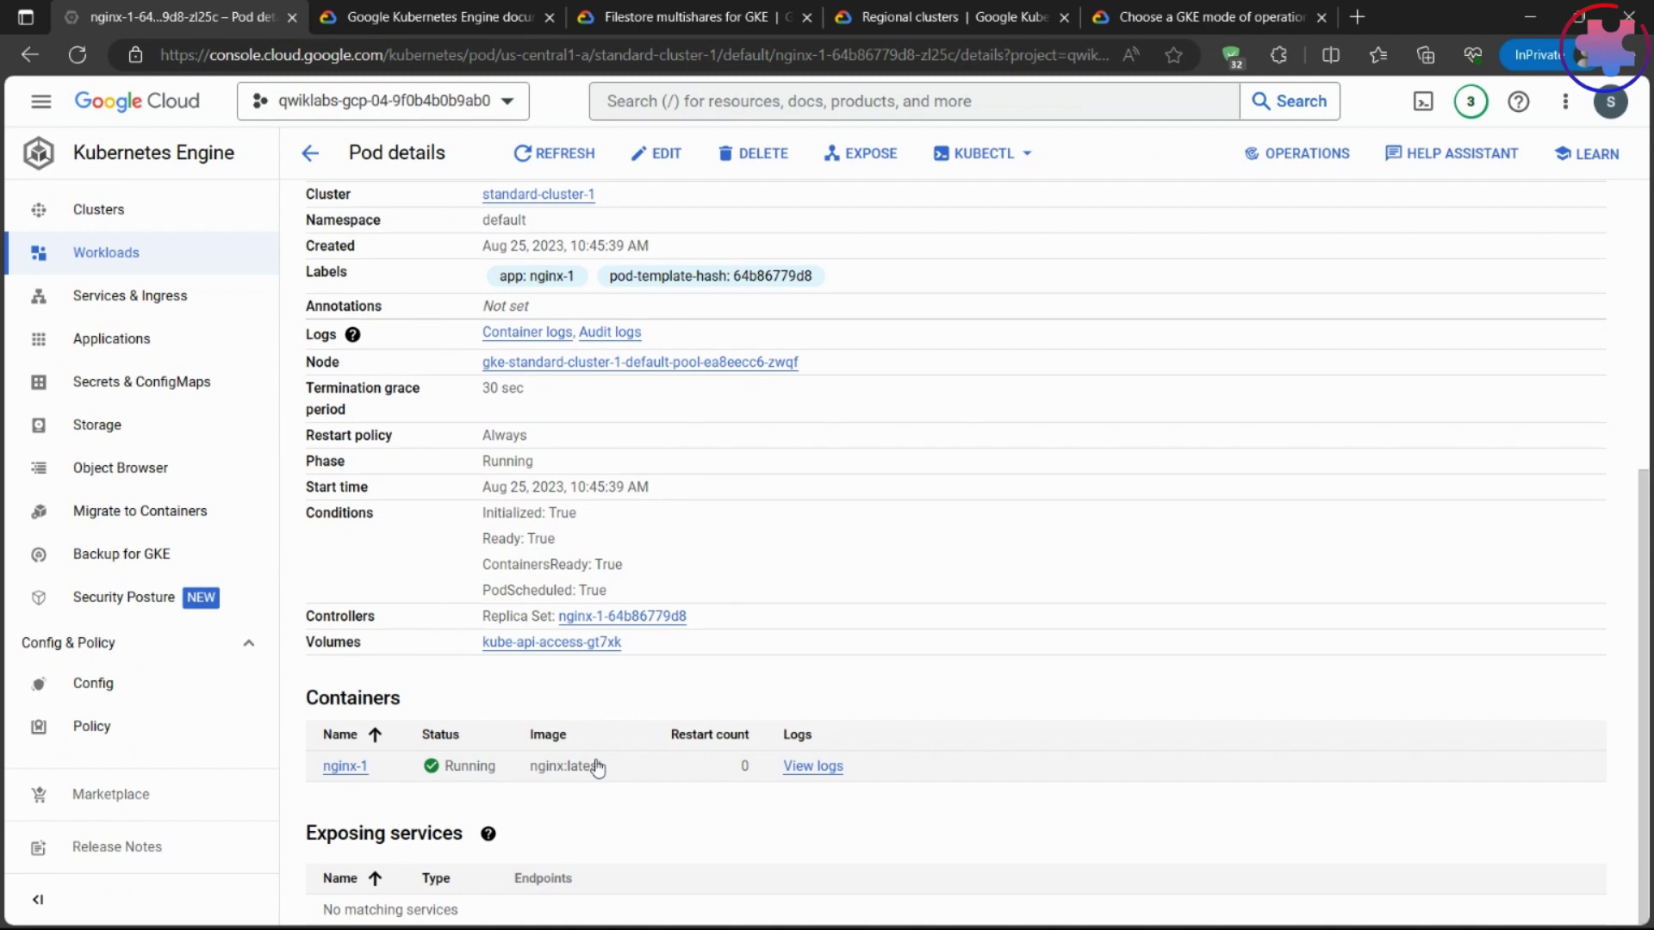
scroll(607, 813, up, 6)
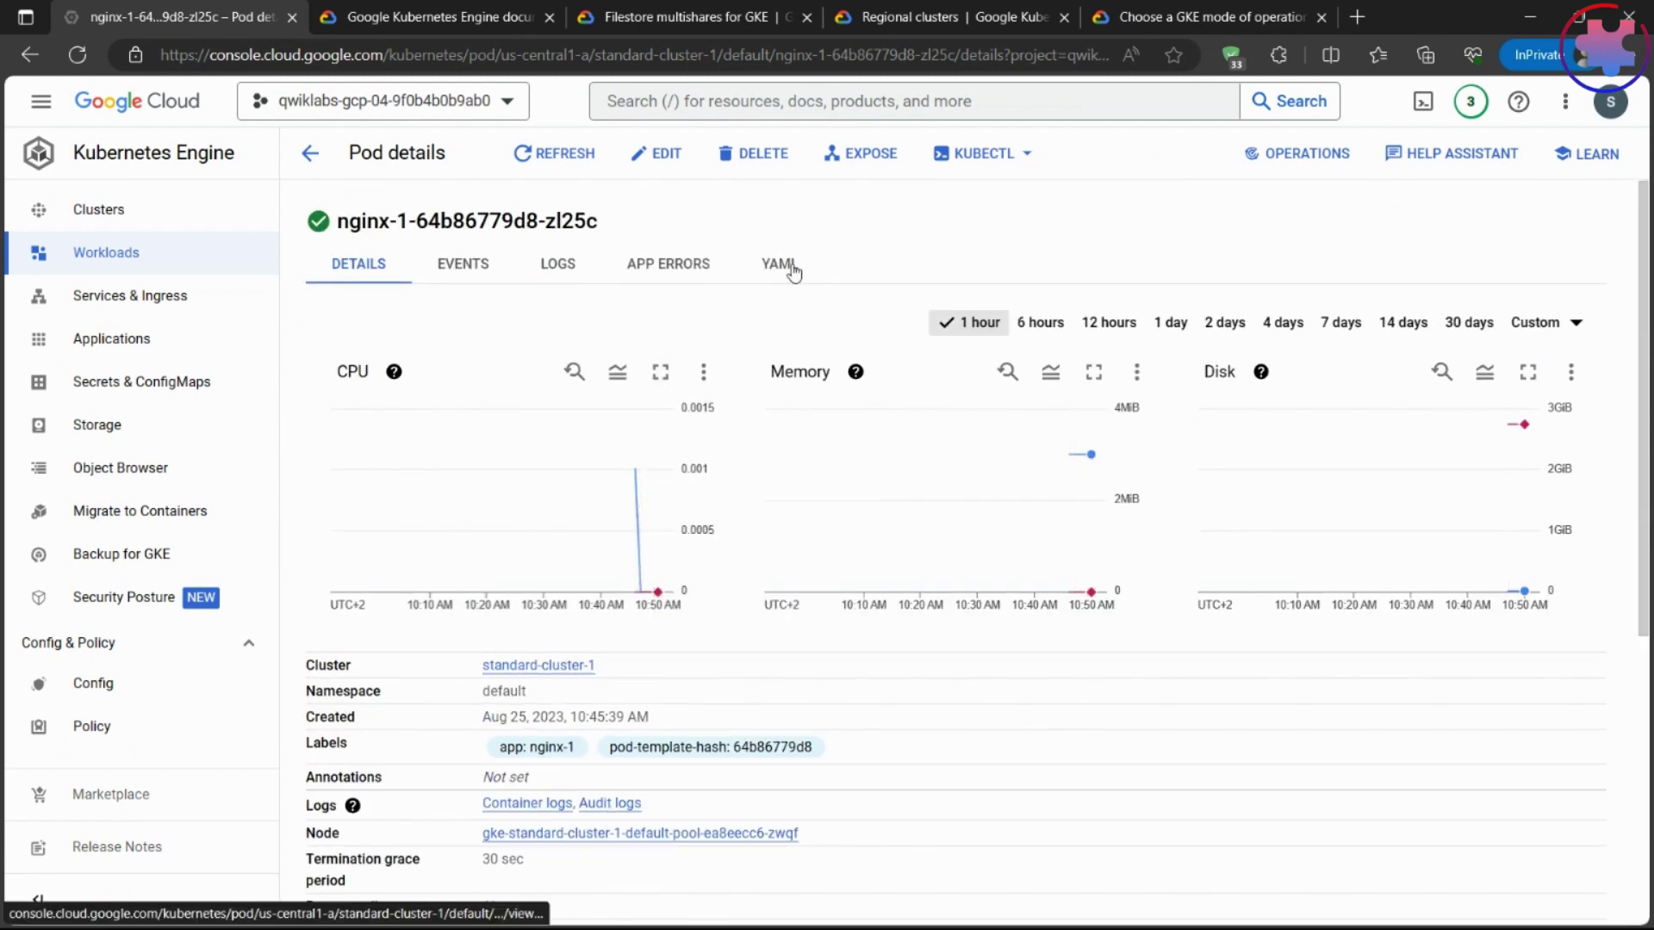
- View the pod's complete YAML definition, from its metadata through to its container statuses
click(784, 267)
scroll(850, 572, down, 11)
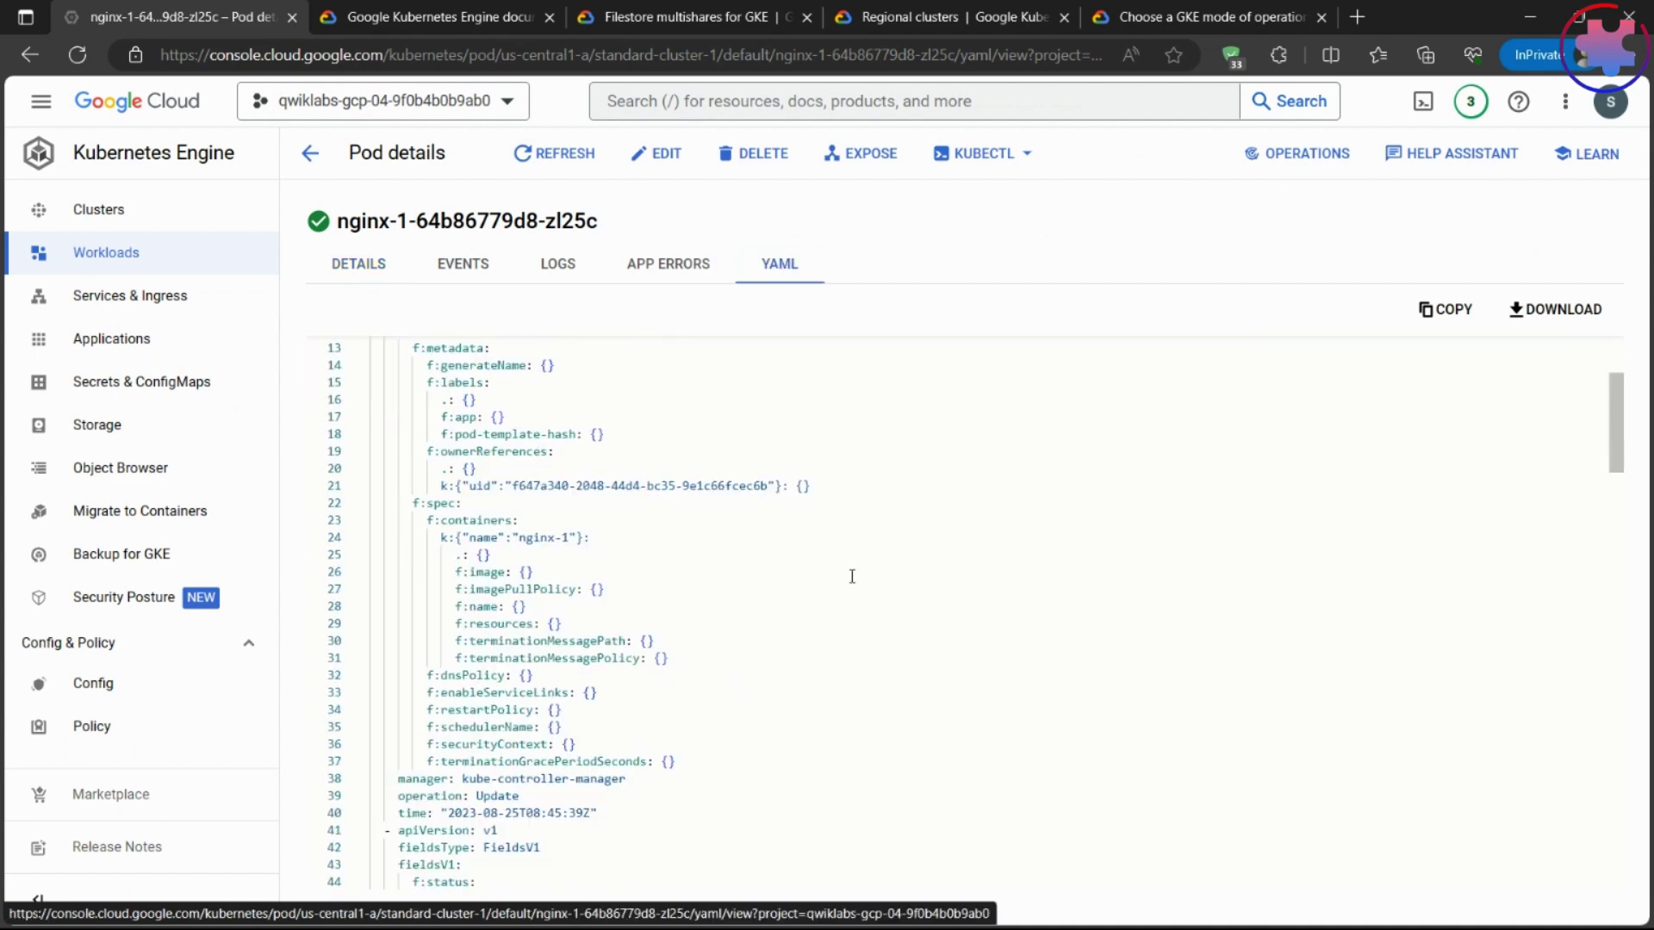
scroll(852, 576, down, 12)
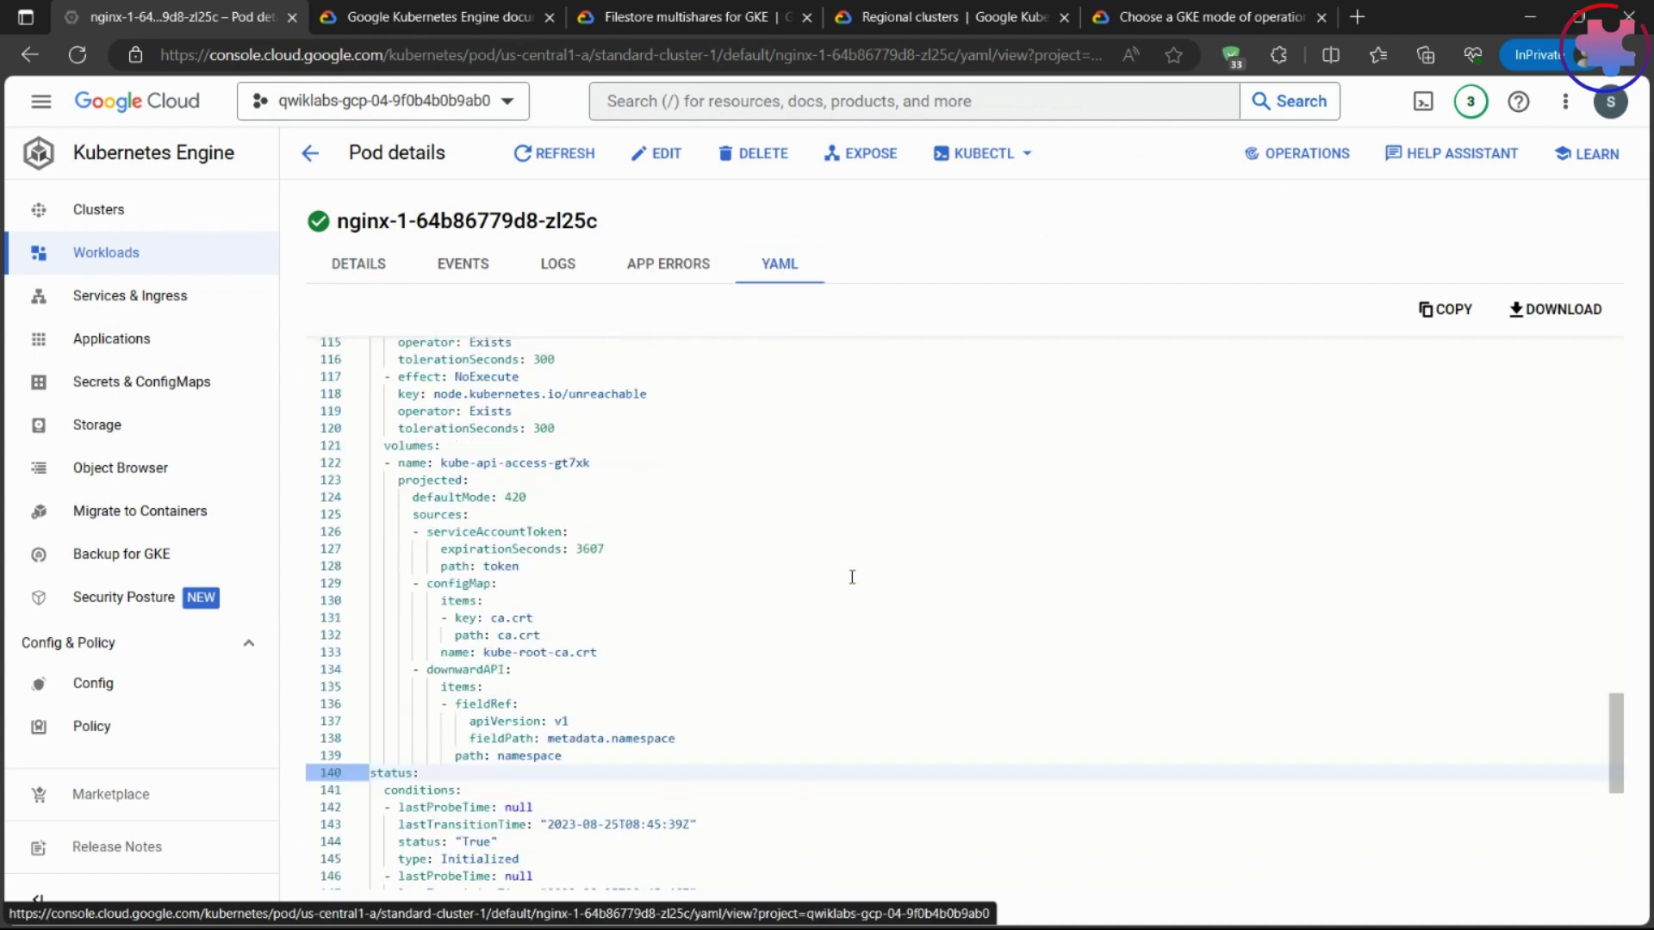
scroll(852, 576, down, 6)
scroll(852, 576, down, 2)
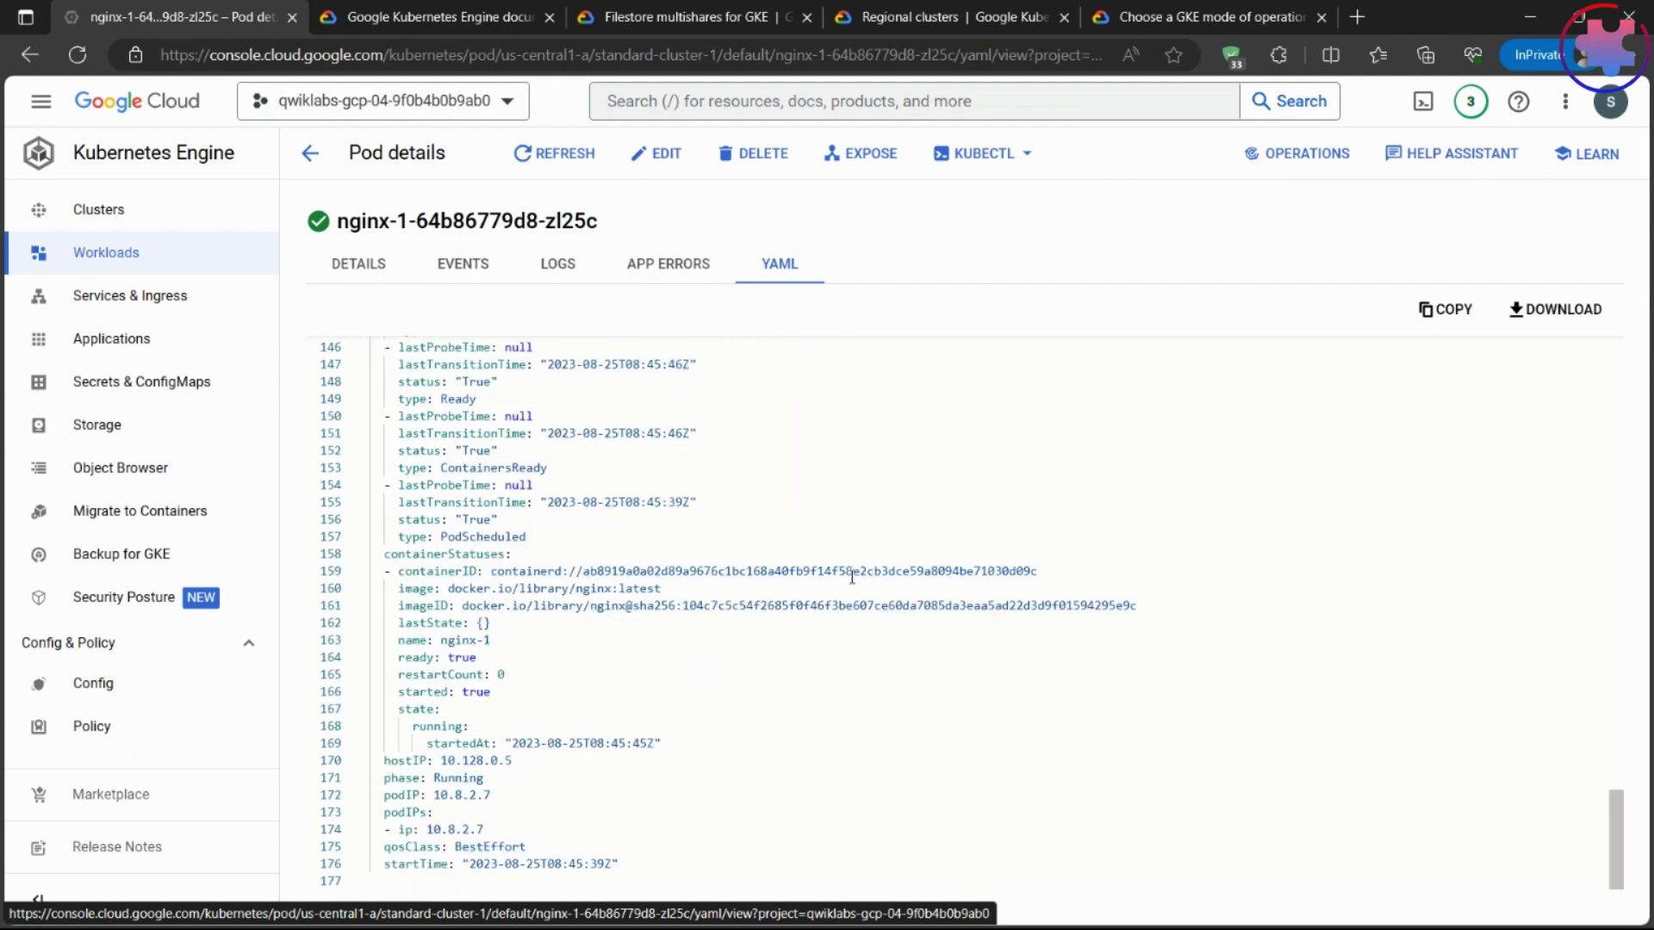
- Go back to the workloads list, reopen nginx-1, and review its overview and managed pods
click(310, 153)
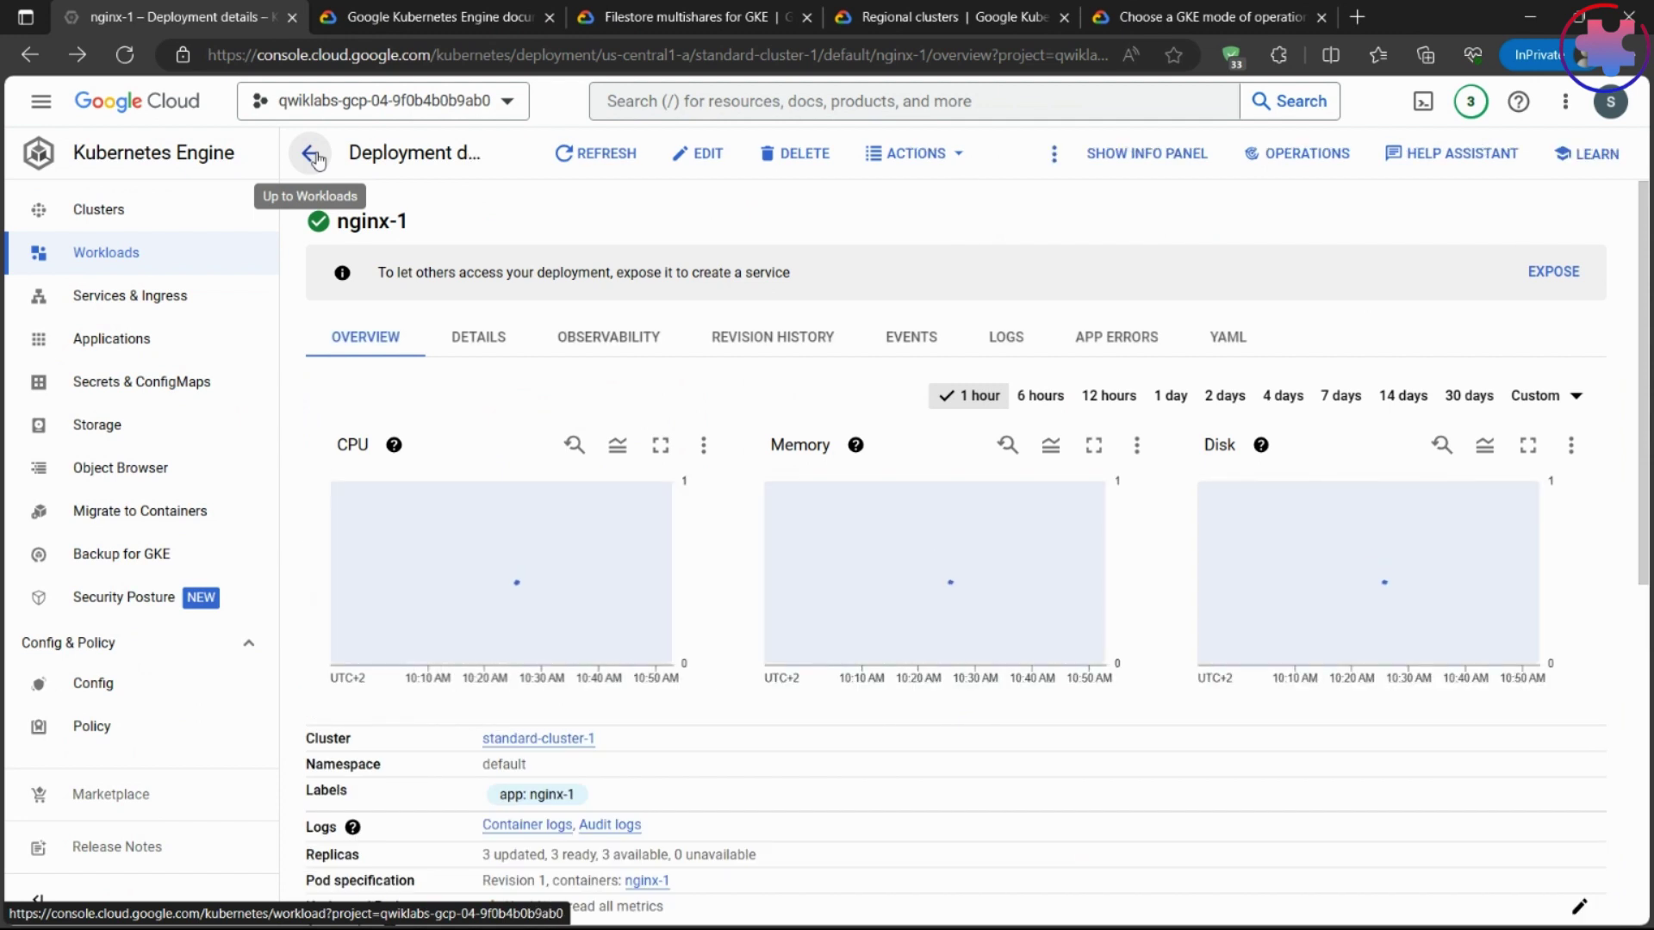
click(312, 155)
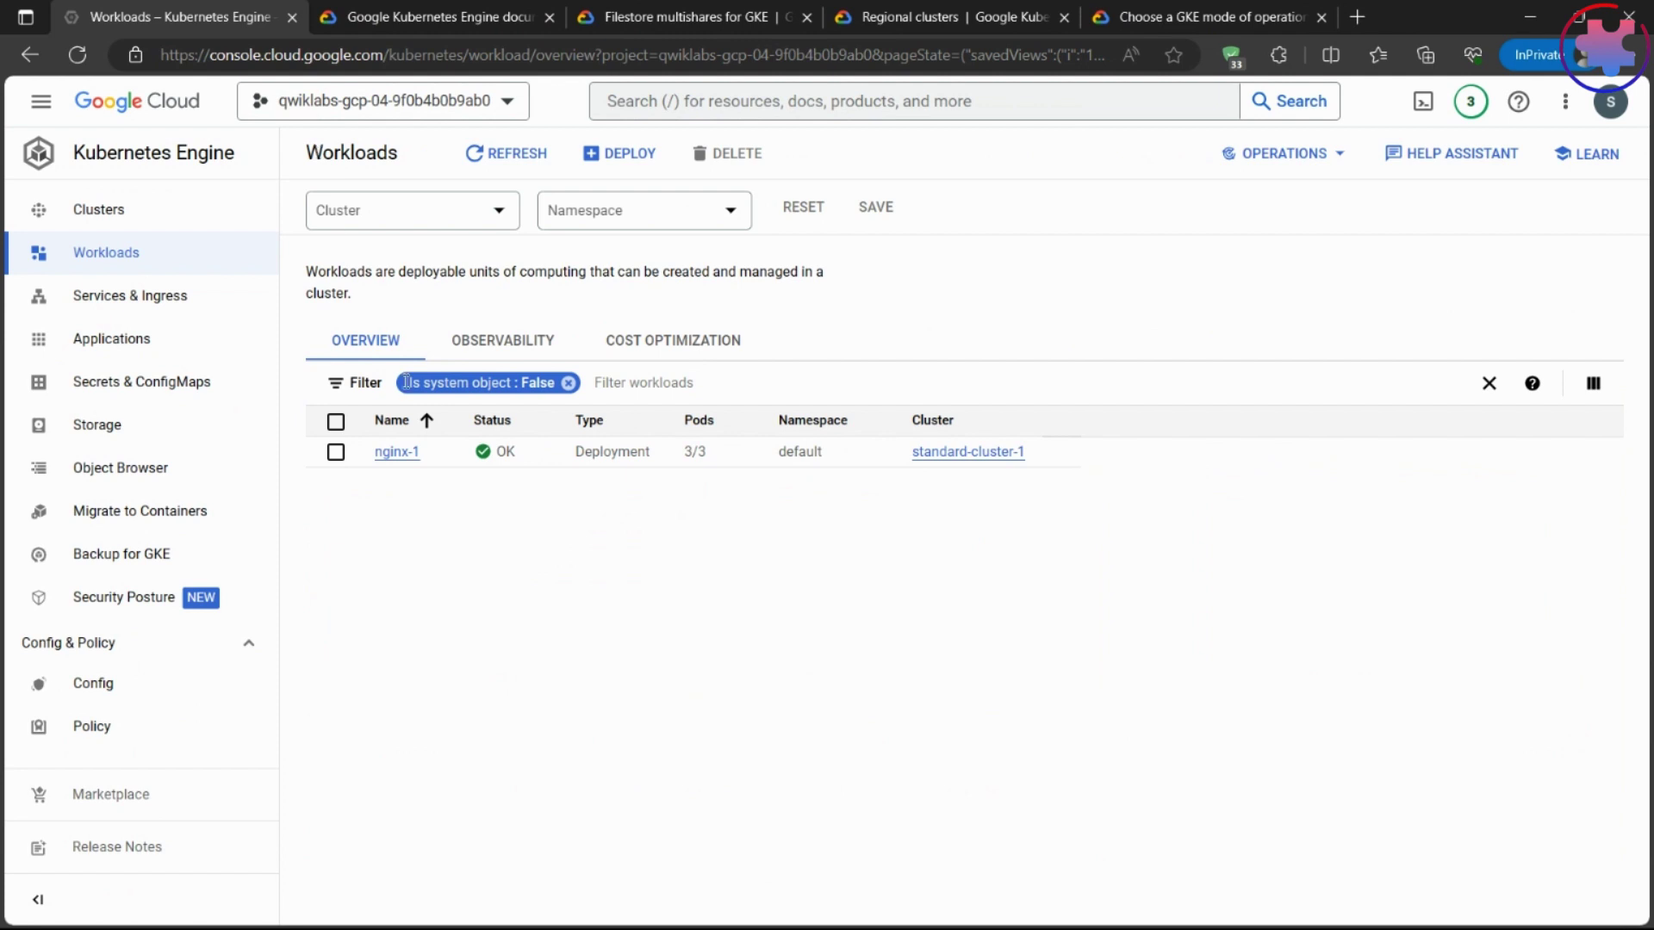
click(394, 454)
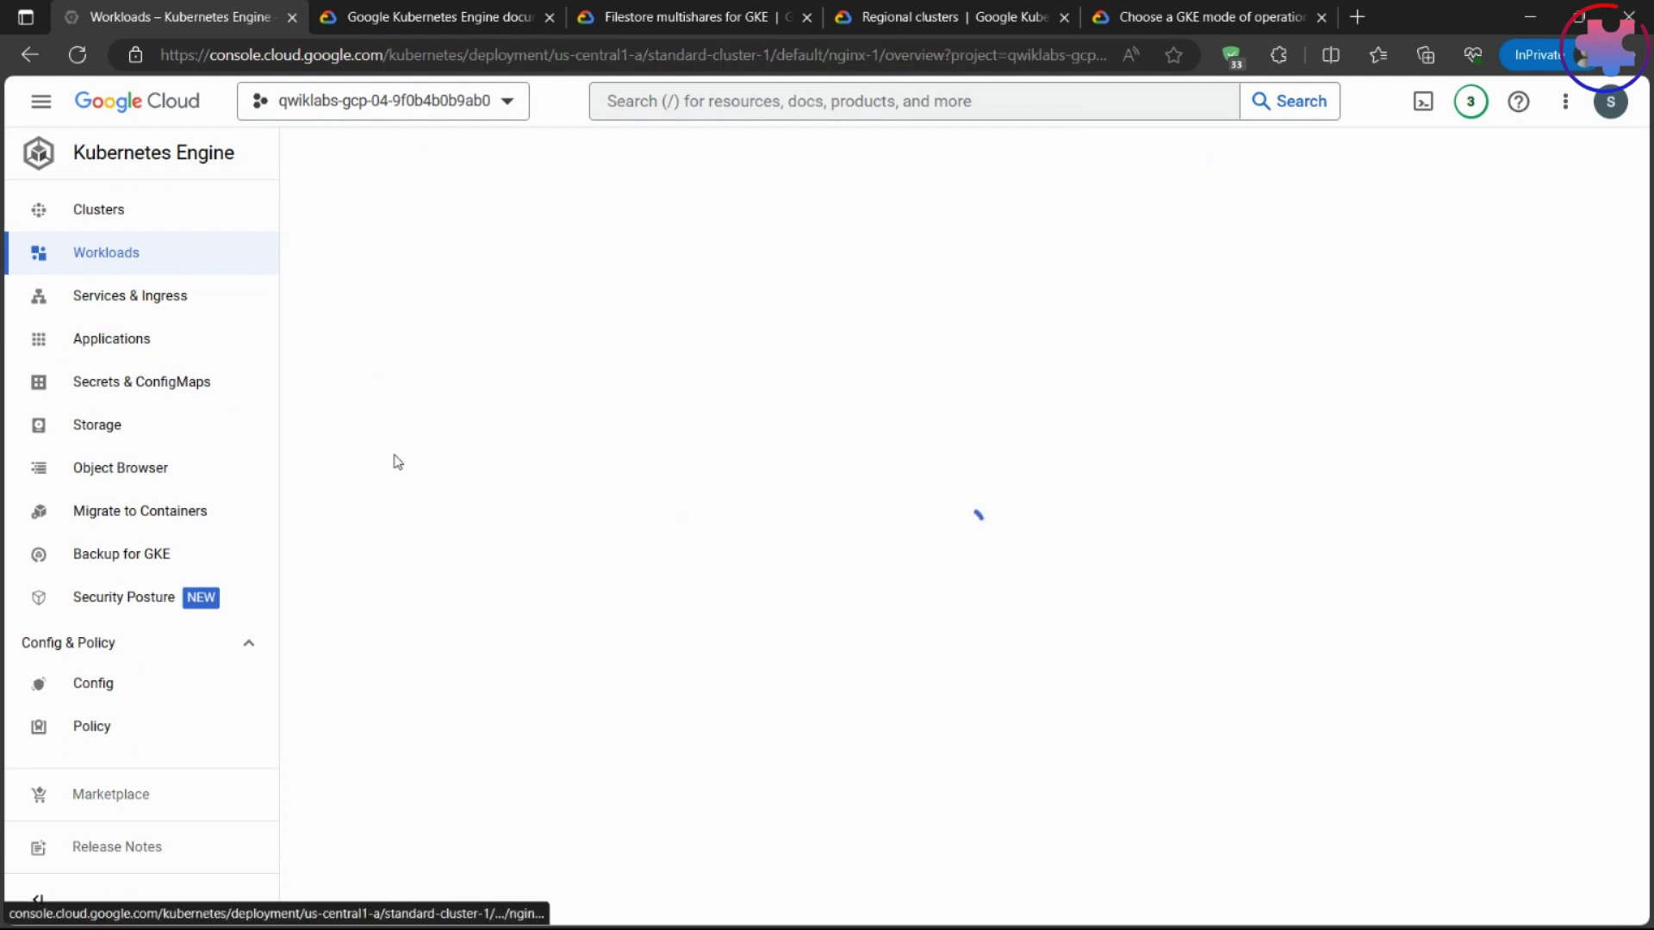
mouse_move(396, 463)
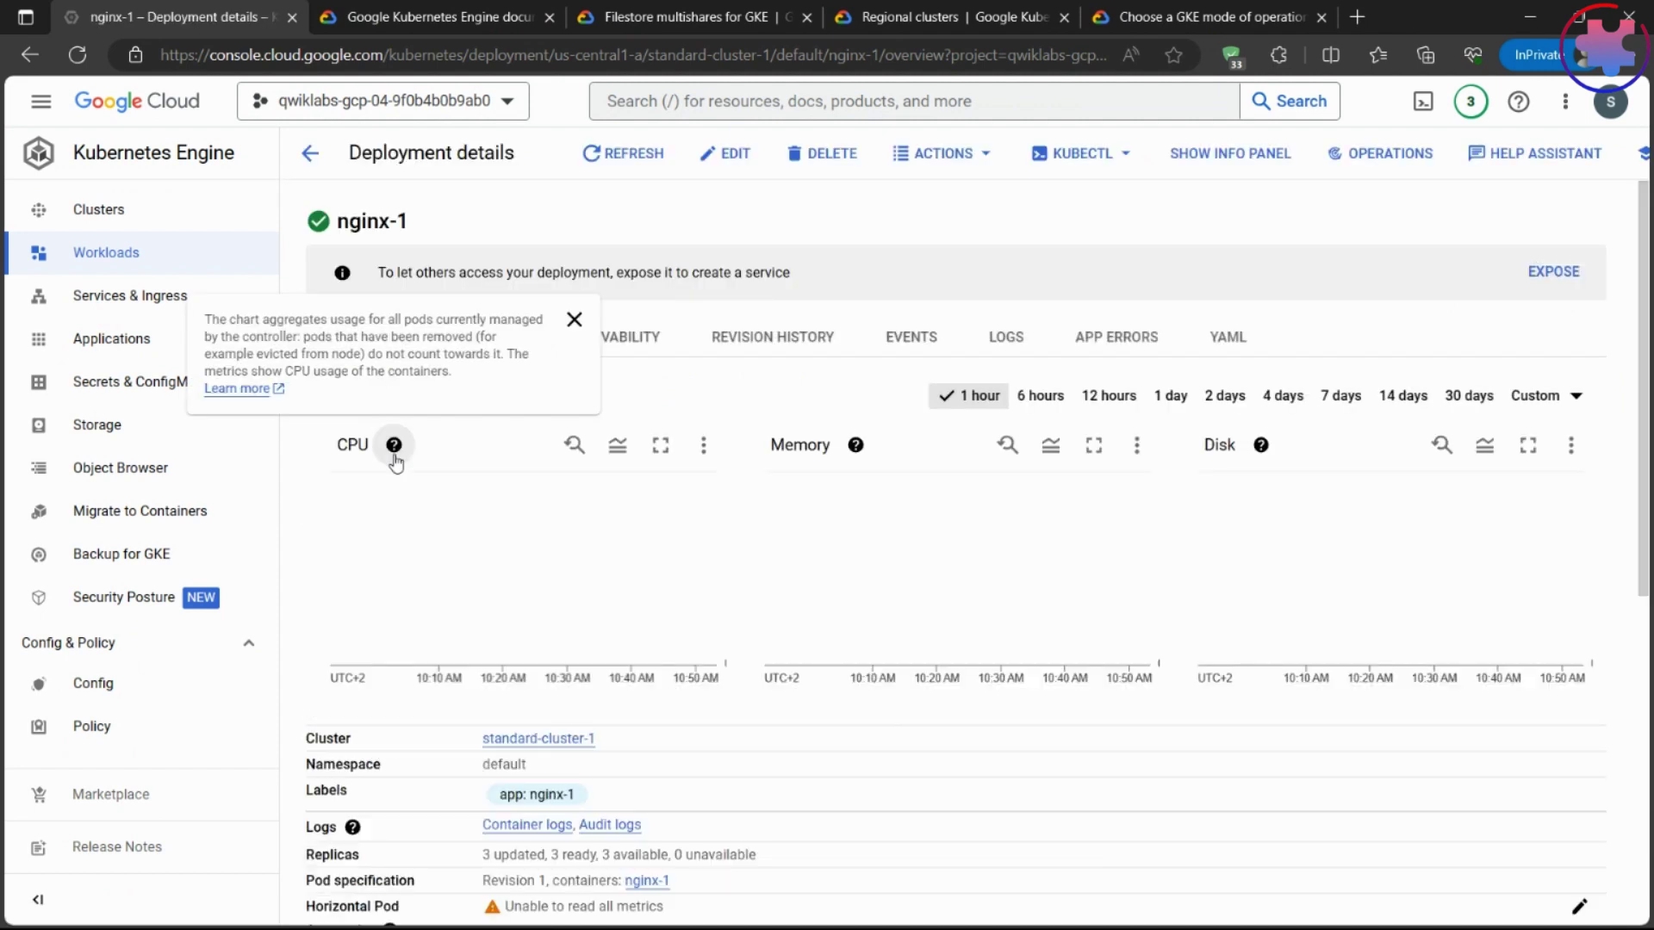
scroll(676, 758, down, 7)
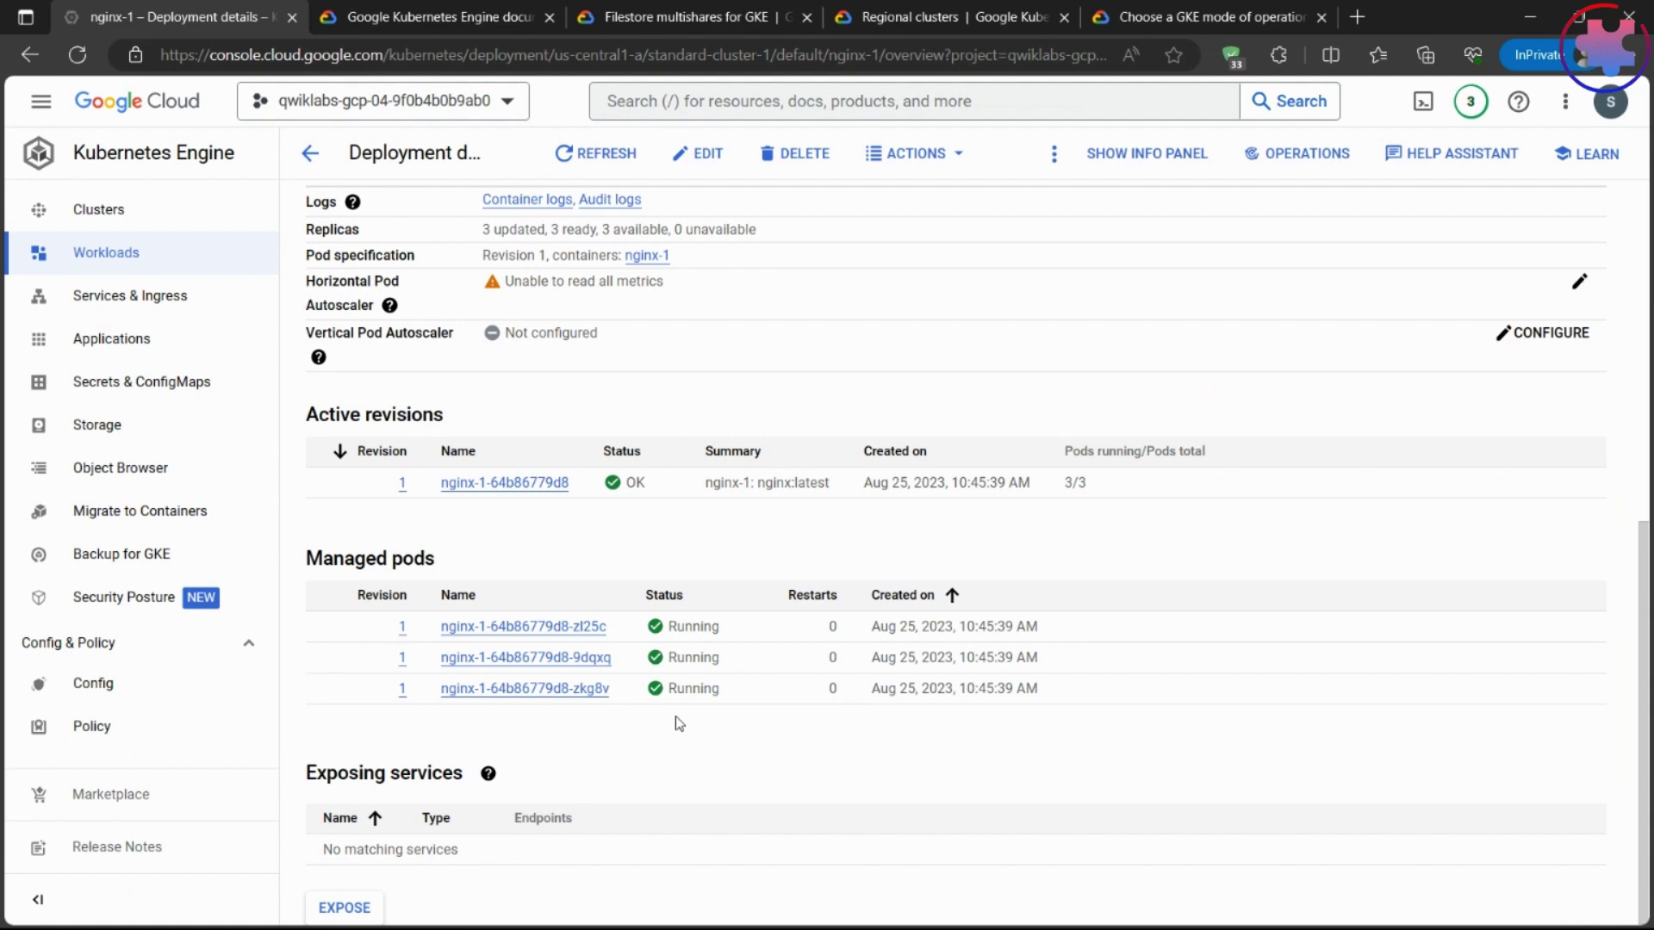
scroll(676, 719, up, 7)
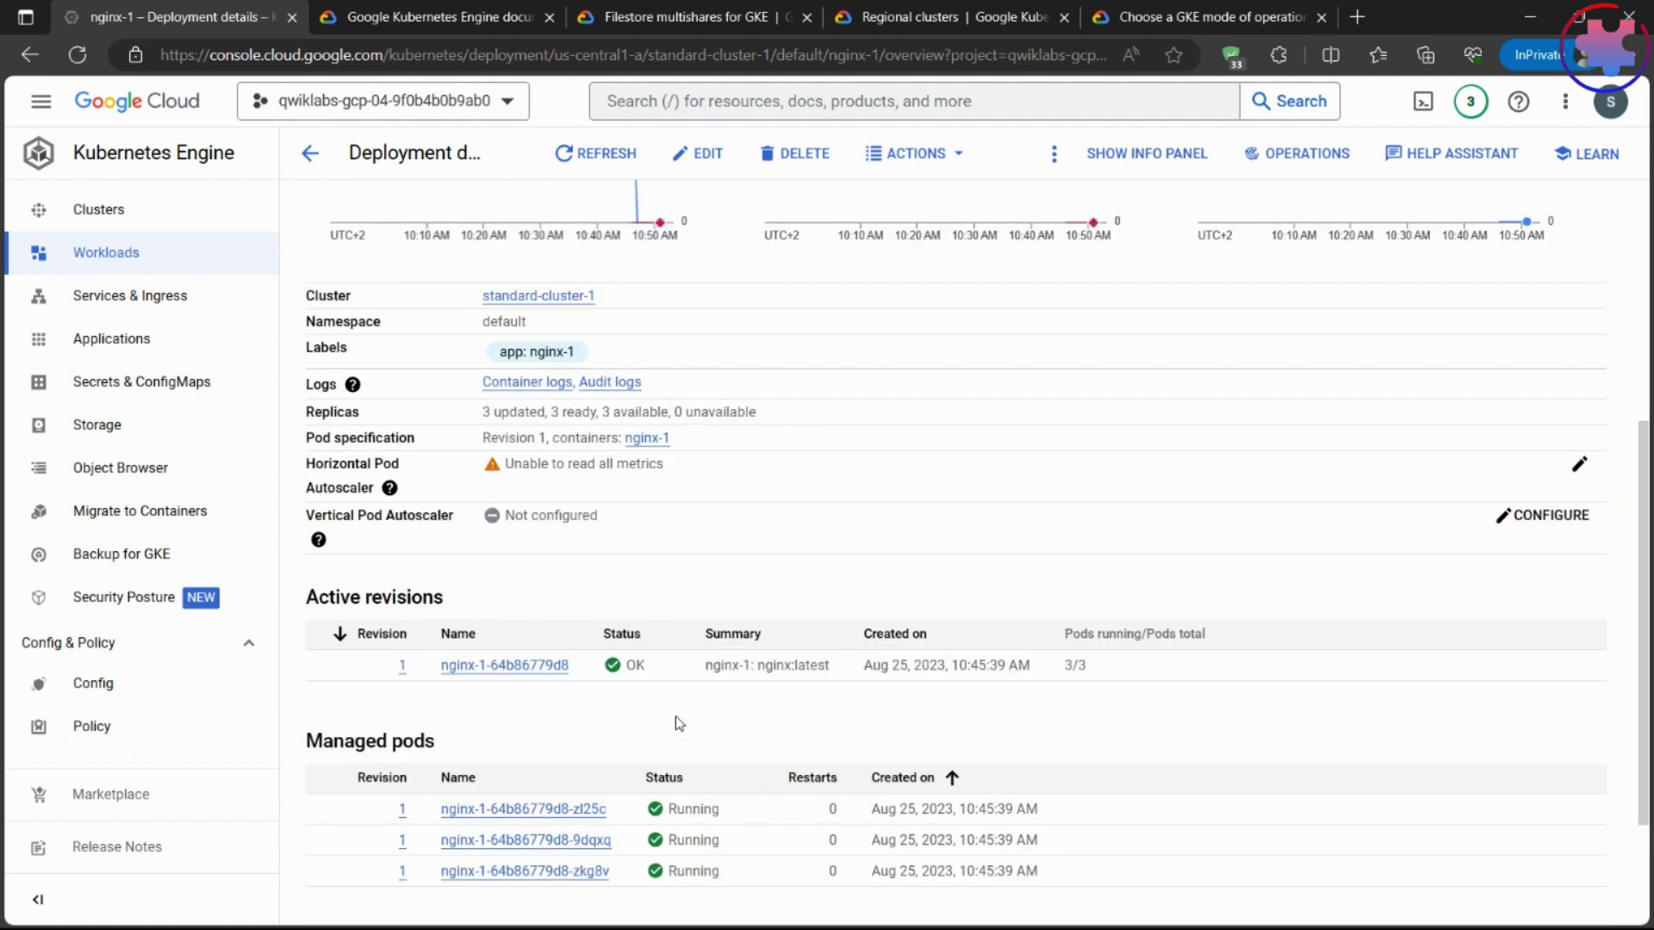
- Switch to the lab instructions page, check progress on the Modify GKE clusters checkpoint, and show the Task 2 instructions
click(1584, 18)
click(226, 673)
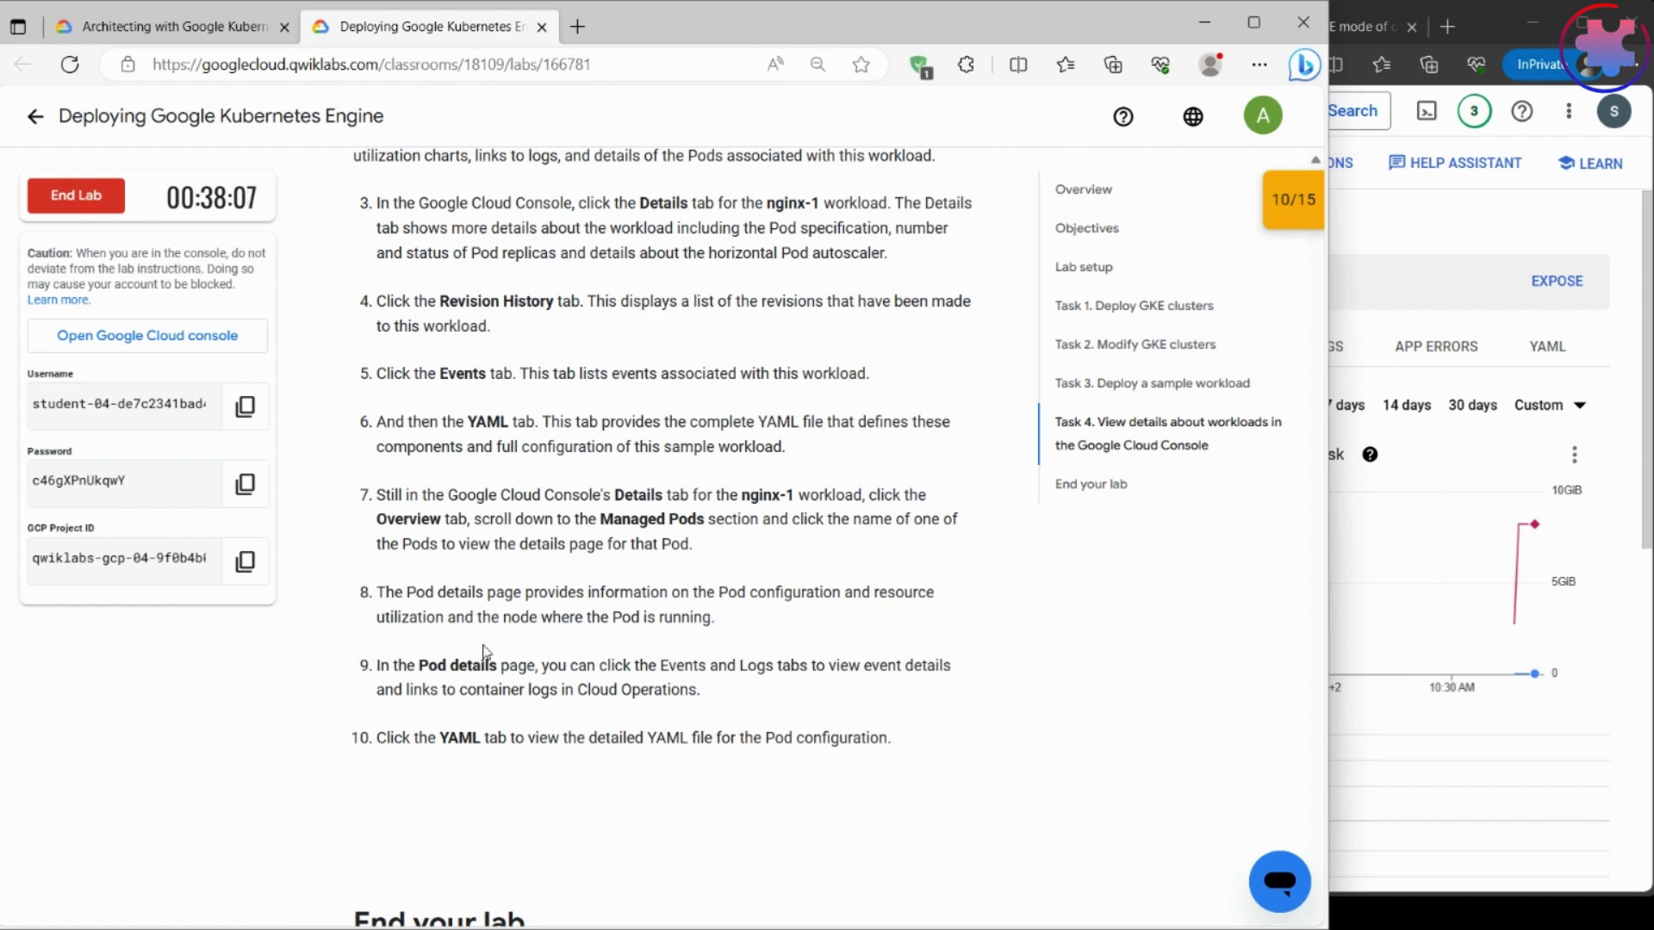
scroll(487, 655, down, 7)
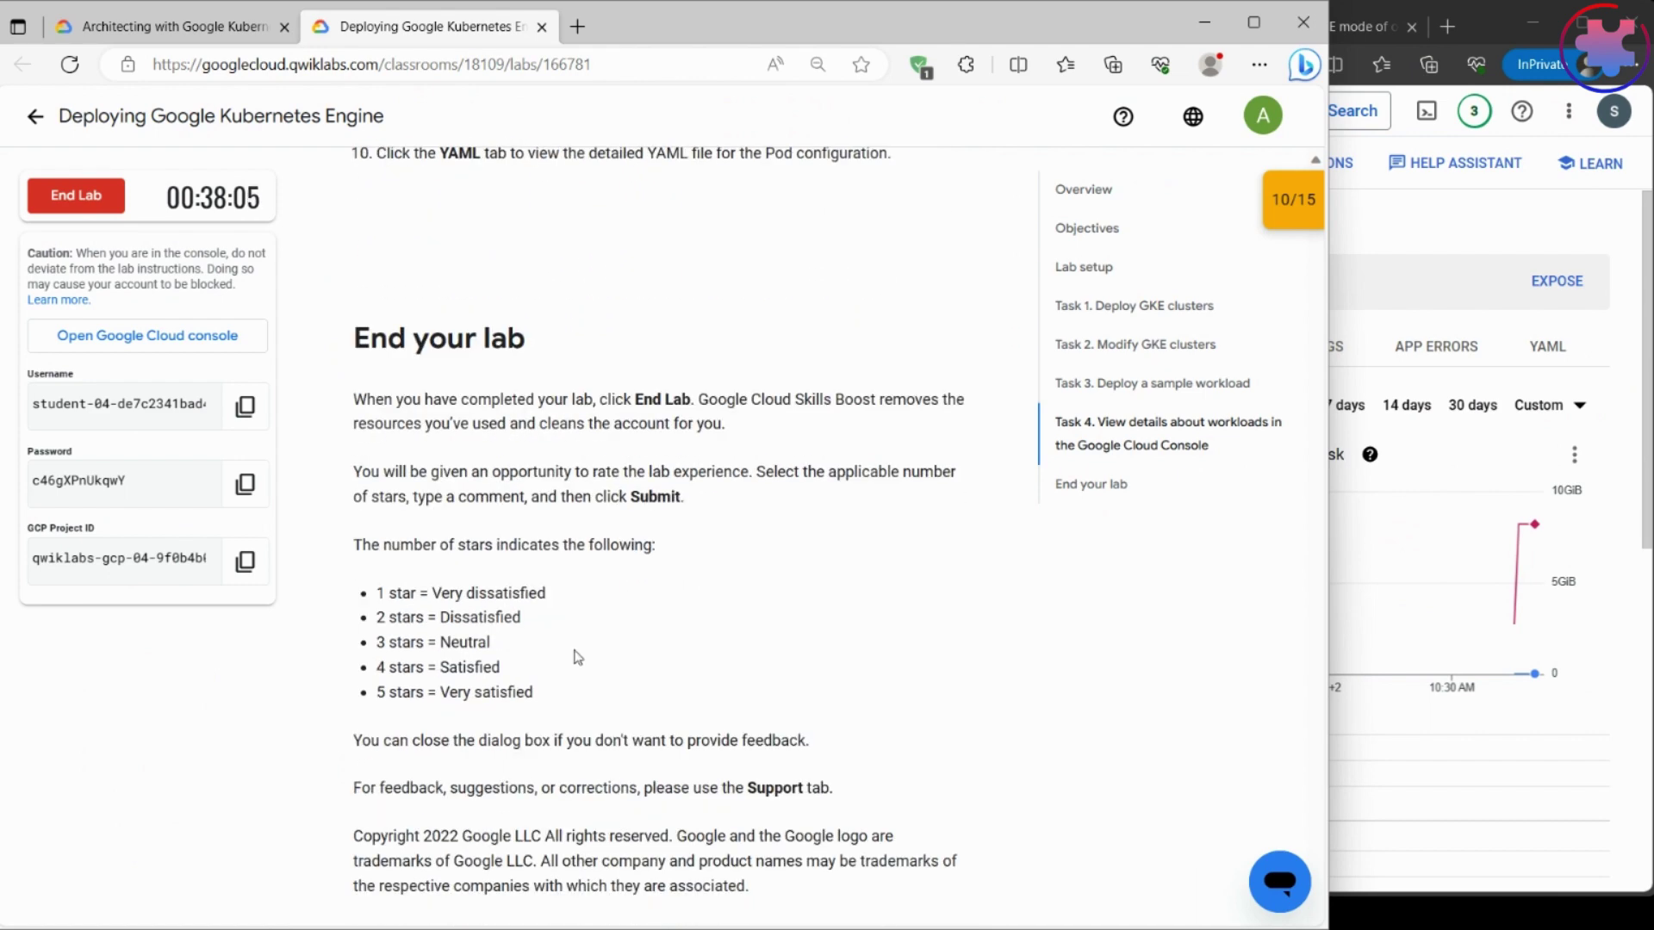
scroll(578, 658, up, 4)
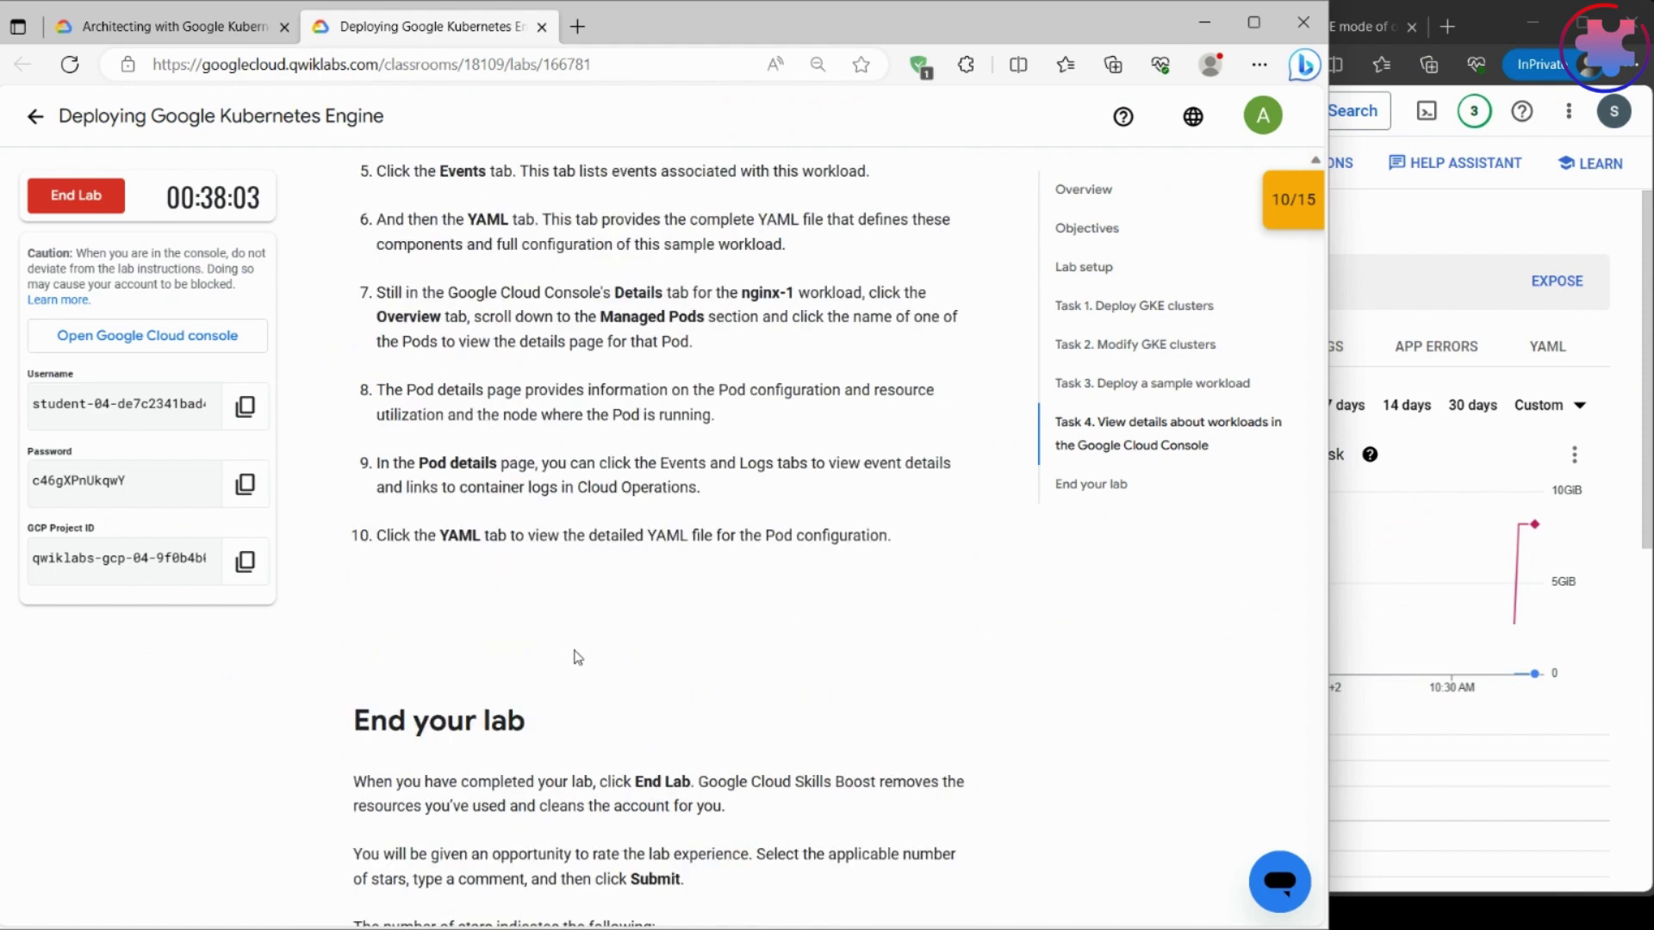
scroll(578, 658, up, 1)
click(1307, 198)
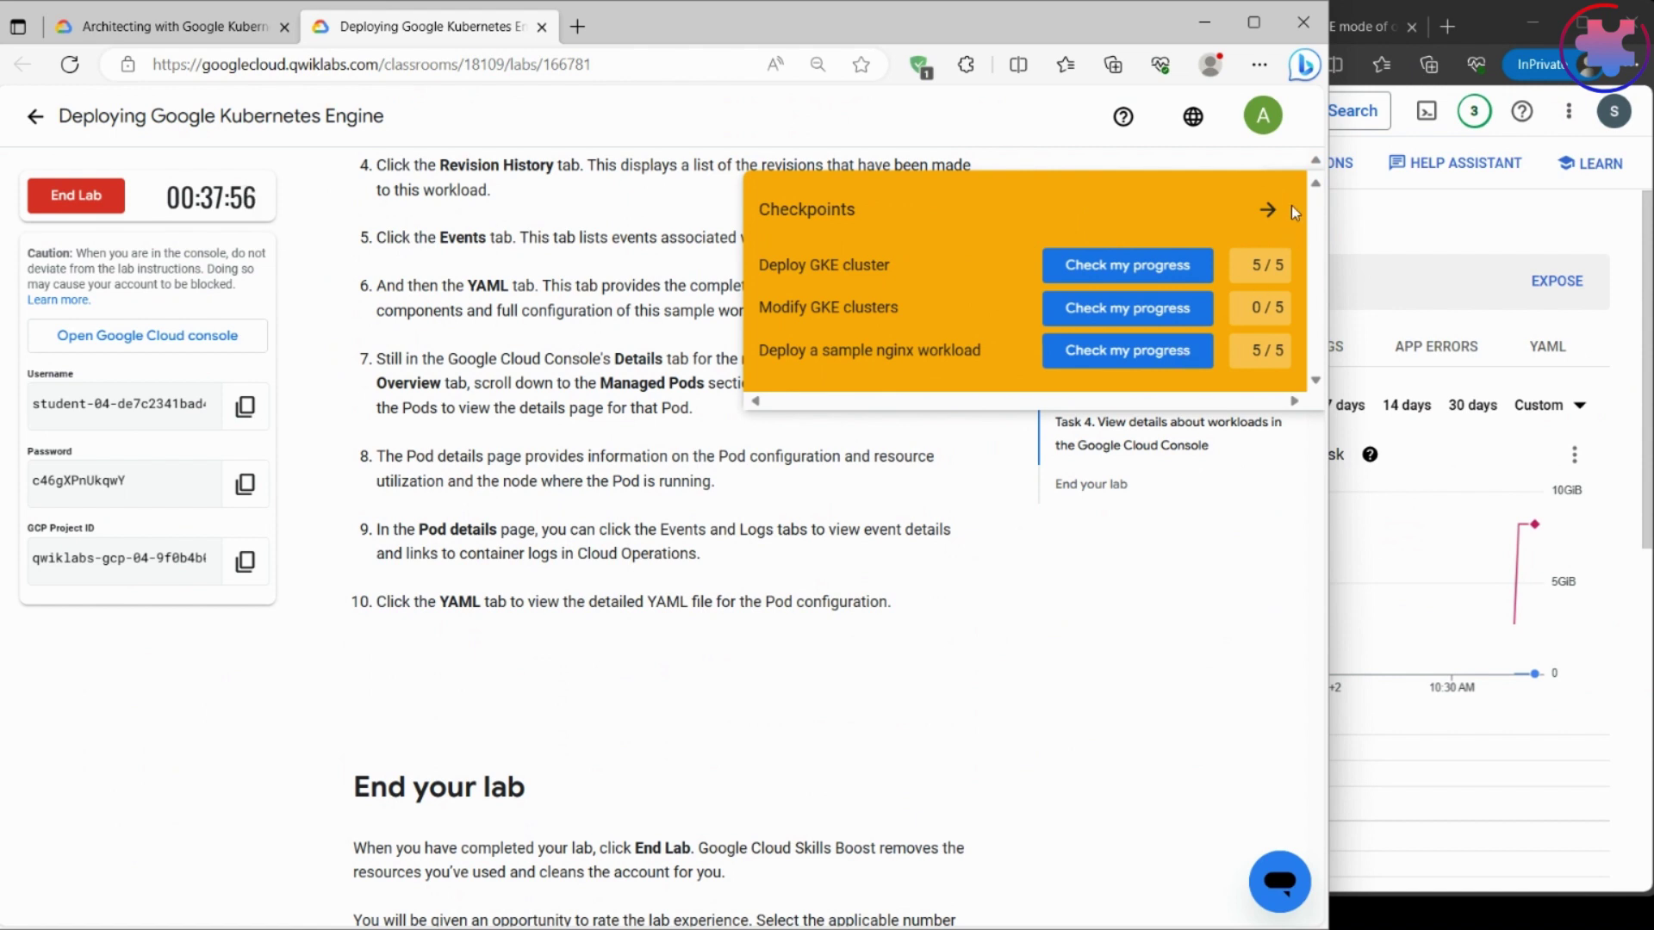
click(1135, 307)
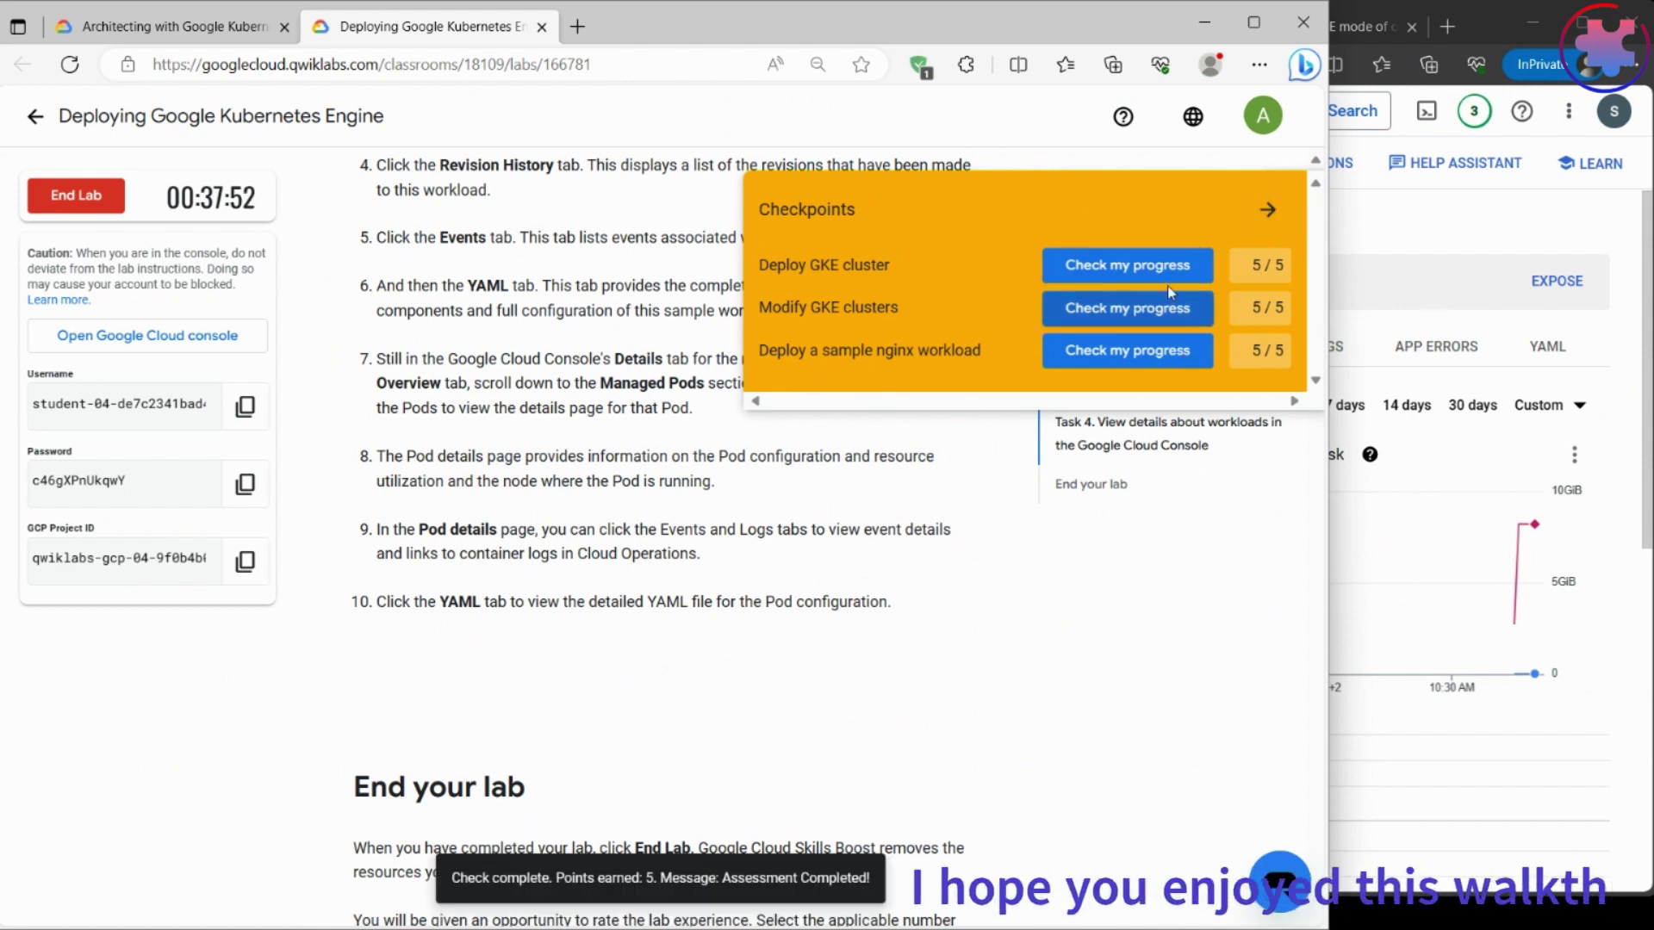
click(1267, 205)
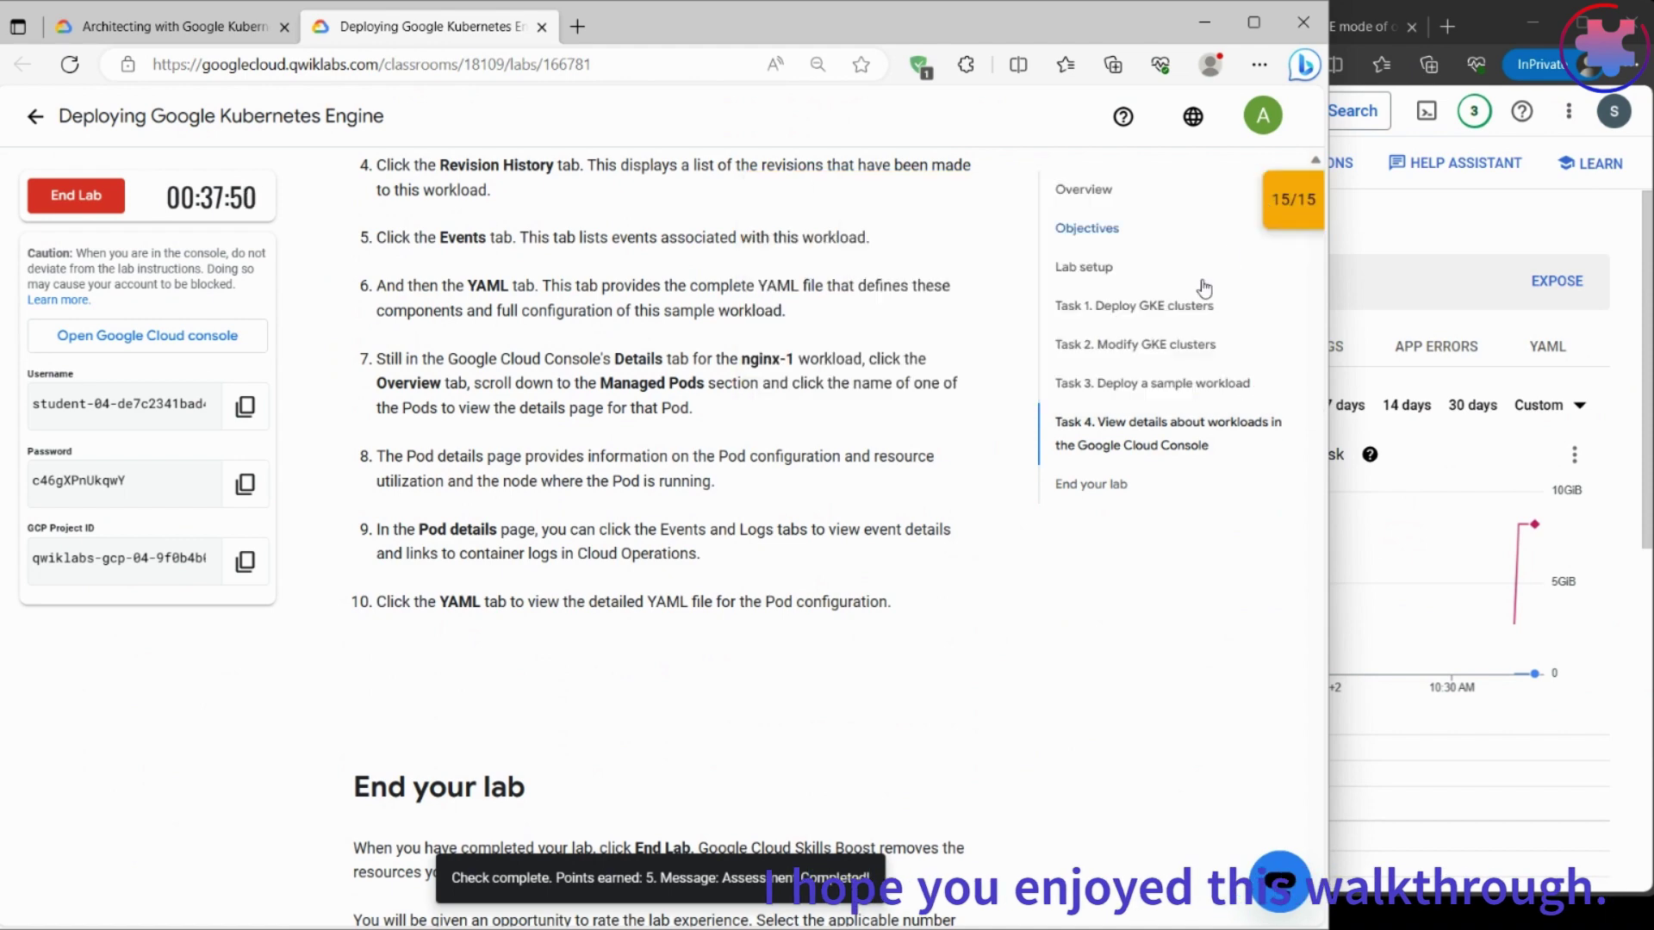
click(1161, 347)
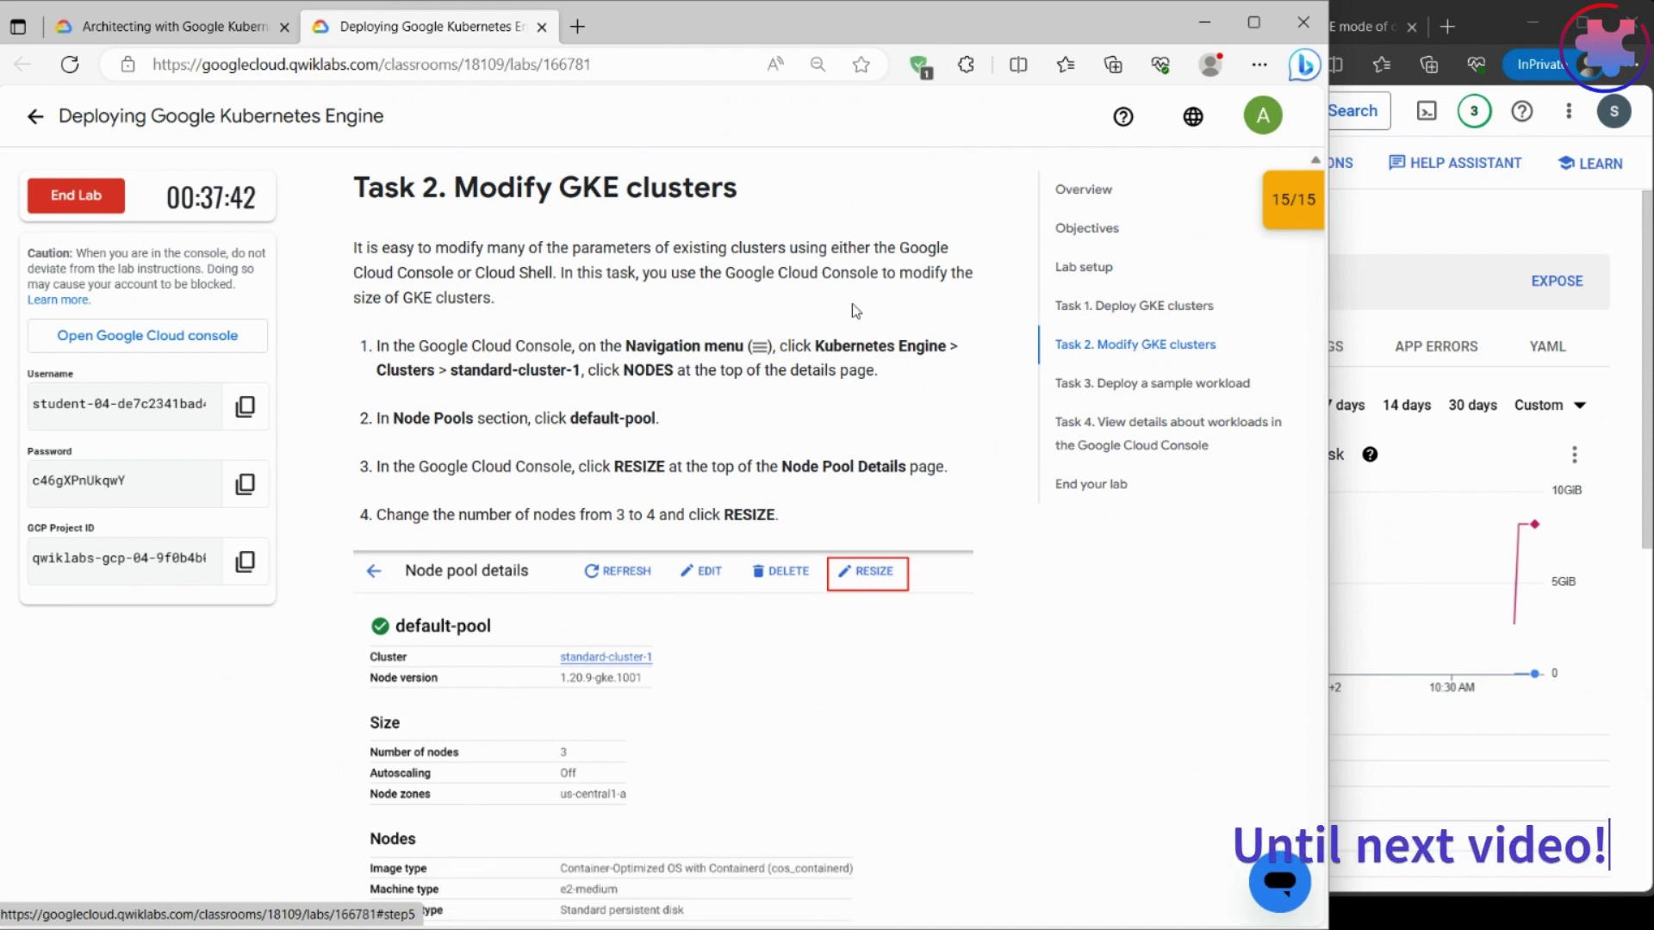
- End the Deploying Google Kubernetes Engine lab, confirm ending it, and select a five-star satisfaction rating
click(73, 195)
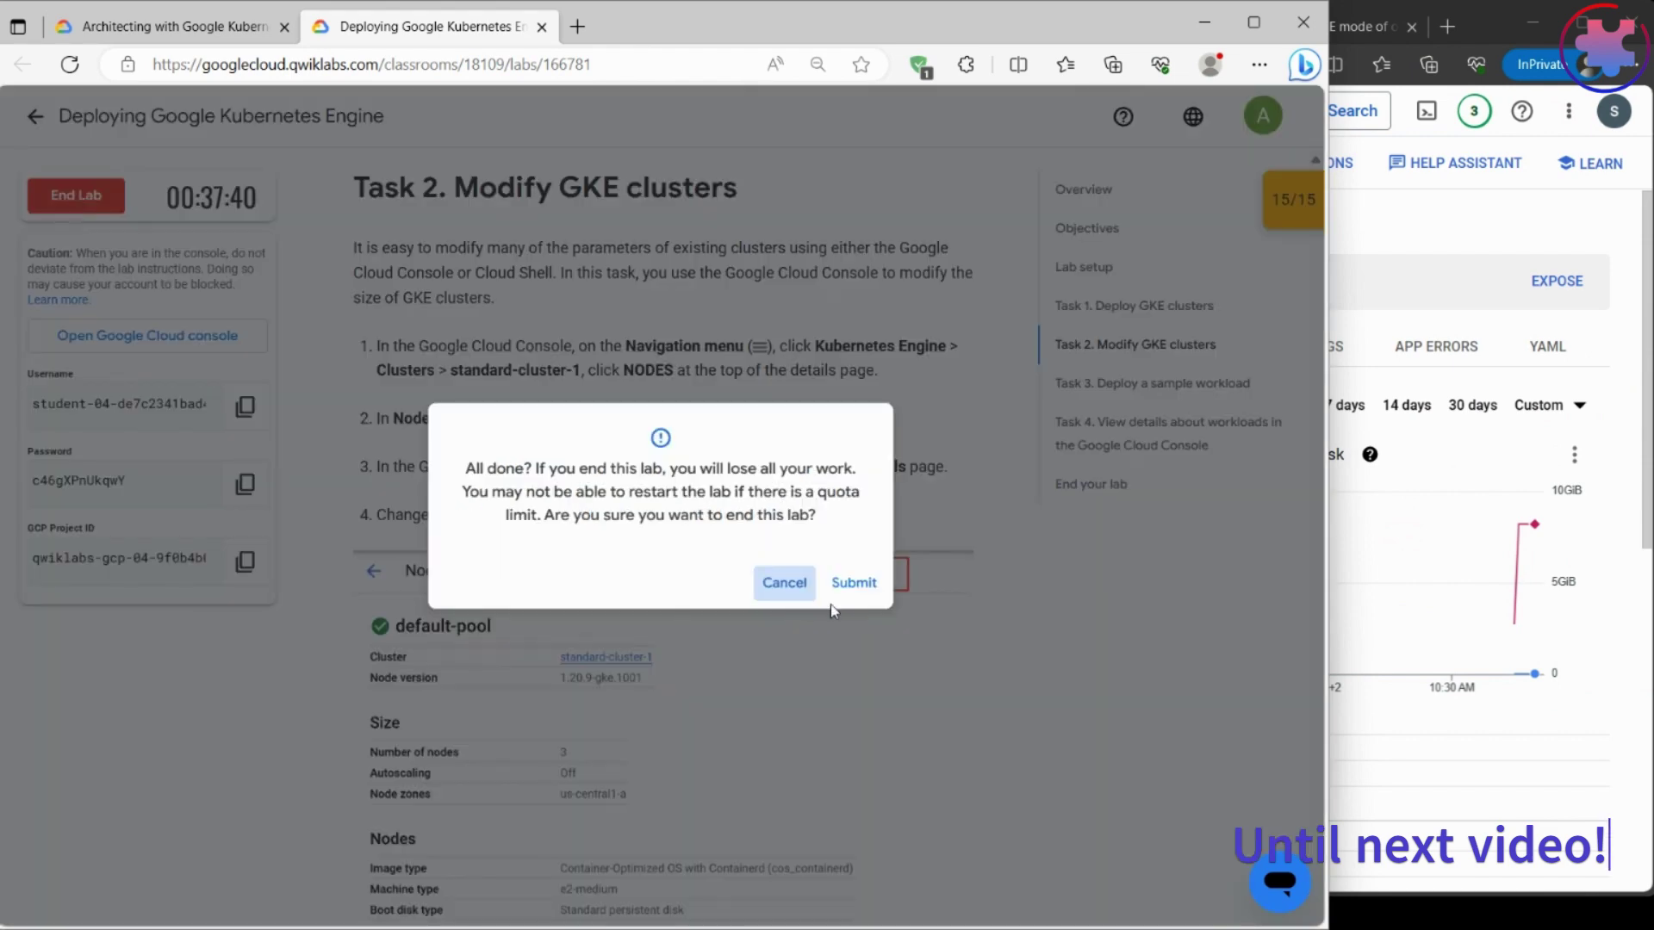
click(855, 582)
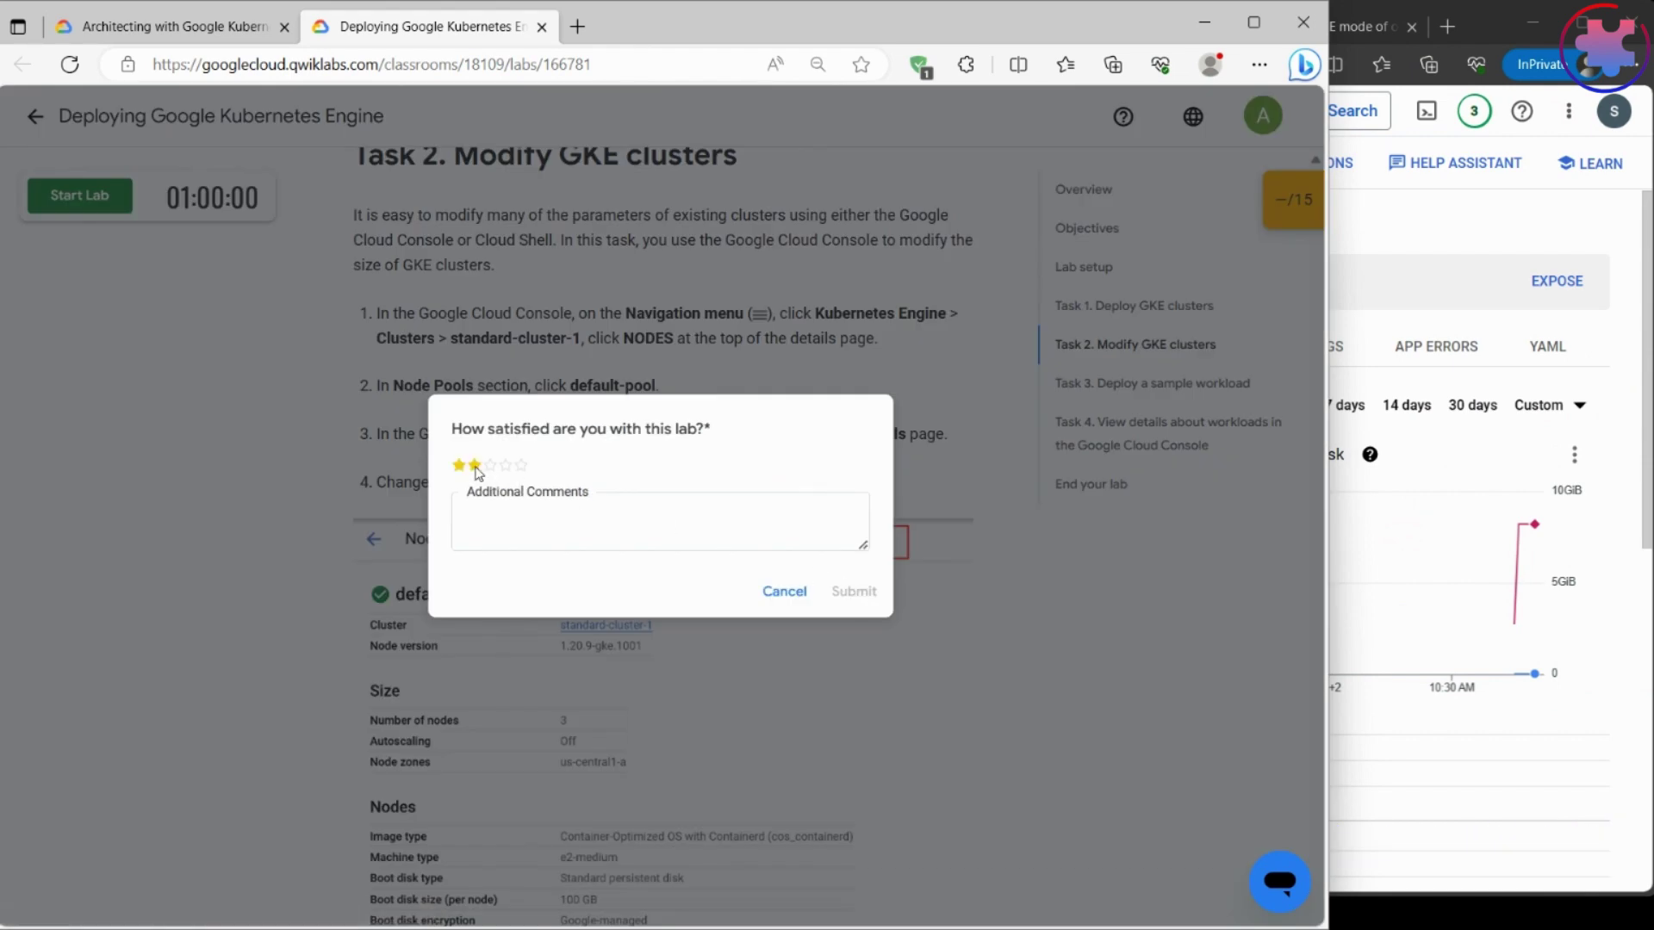
click(521, 466)
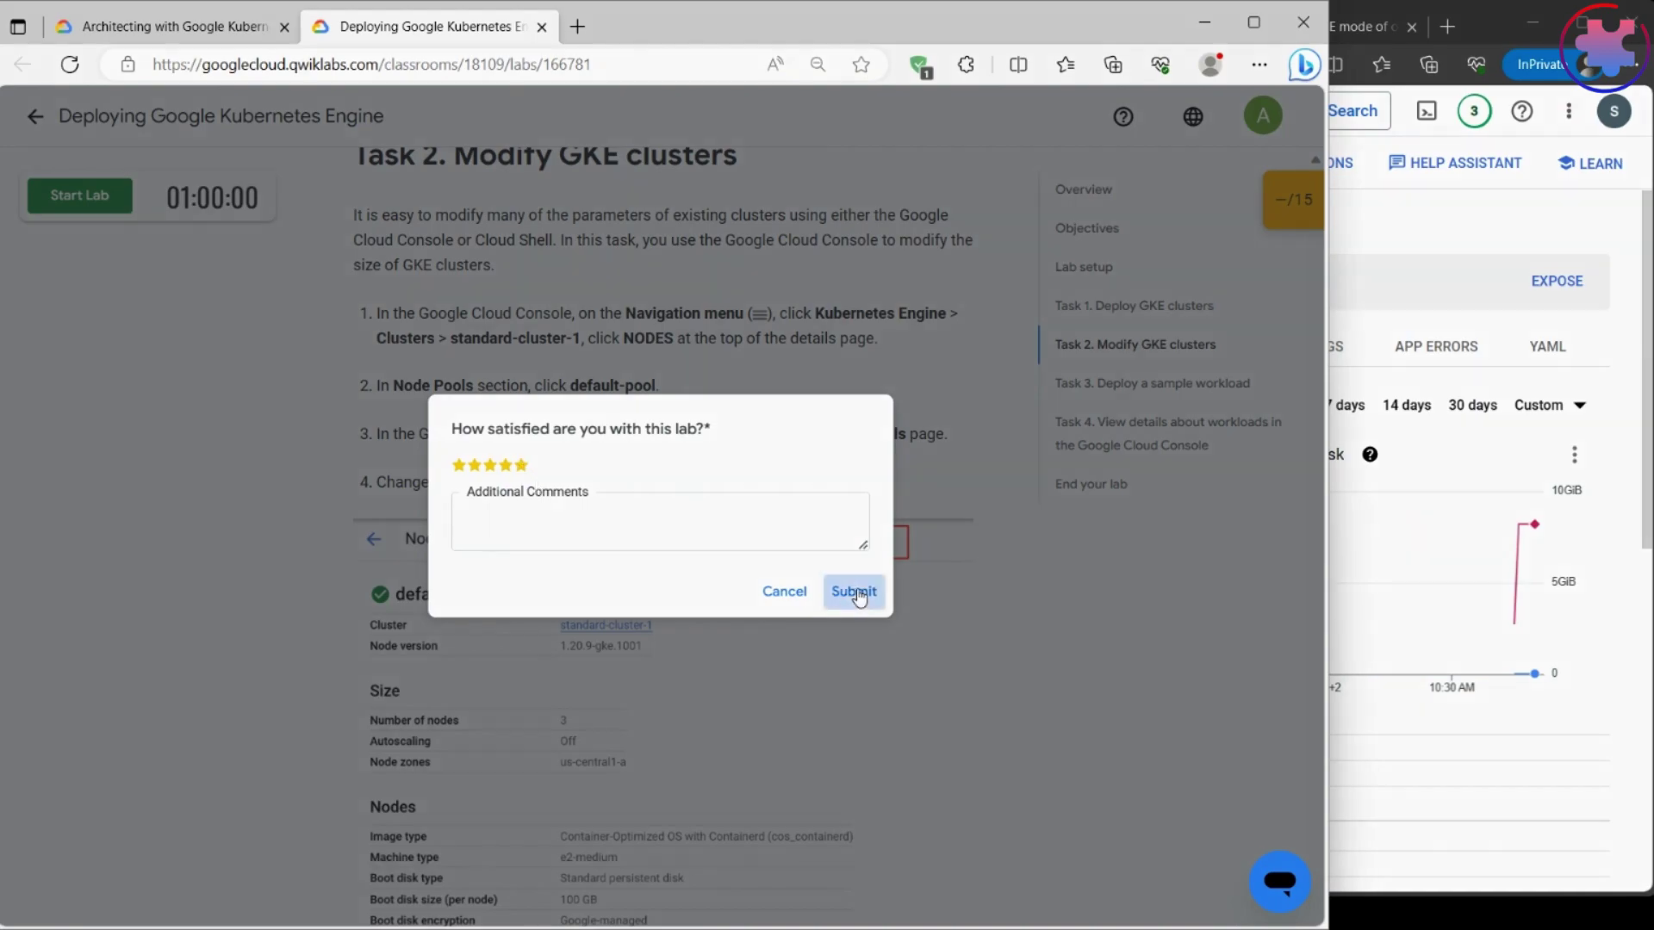